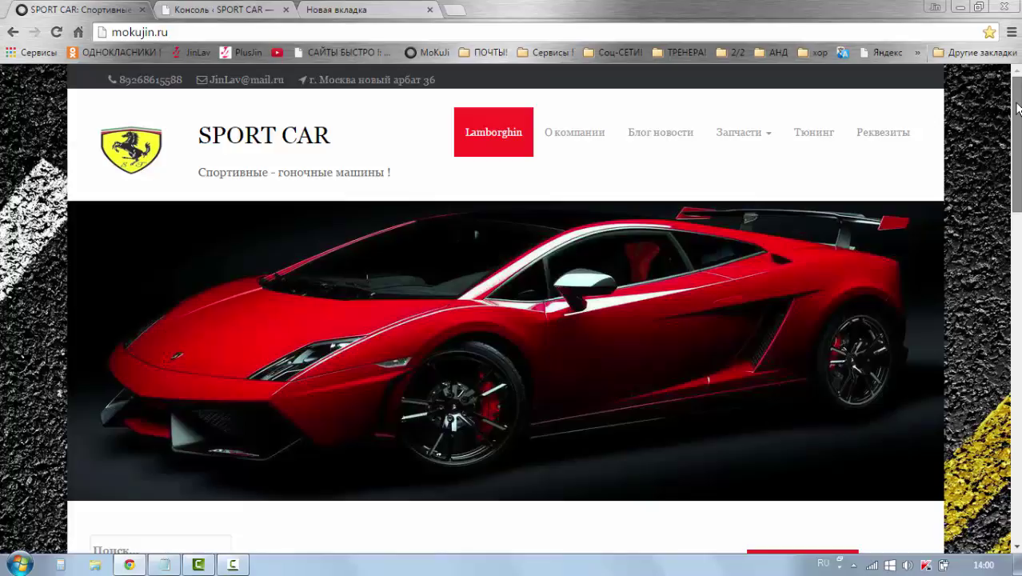
Review the SPORT CAR home page: sidebar sections, the Lamborghin article and the Запчасти submenu.
left_click_drag(1018, 109, 996, 238)
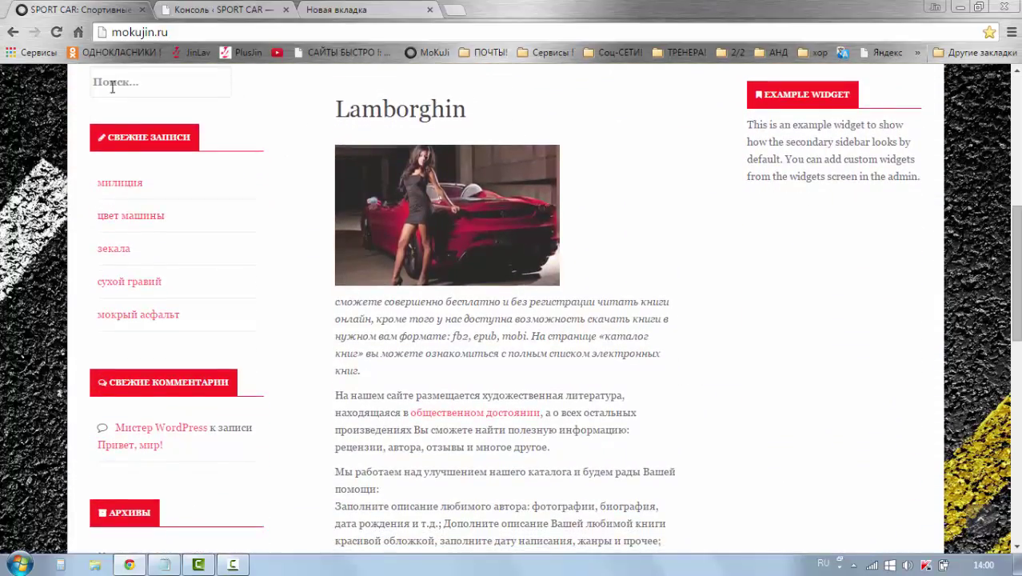
scroll(125, 352, "down", 3)
scroll(126, 356, "down", 2)
scroll(125, 360, "up", 8)
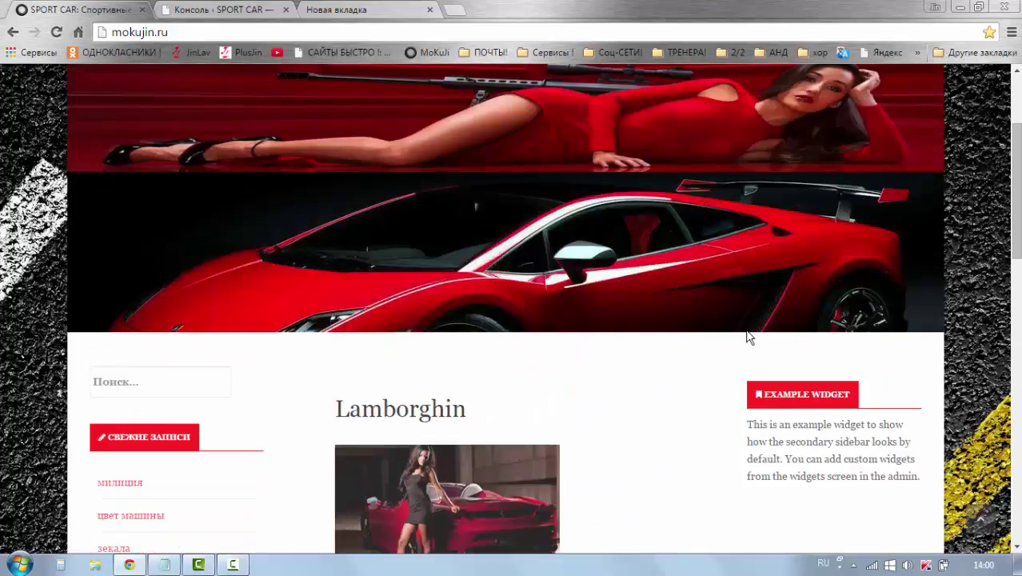
scroll(790, 264, "down", 2)
scroll(792, 272, "down", 6)
scroll(794, 276, "up", 6)
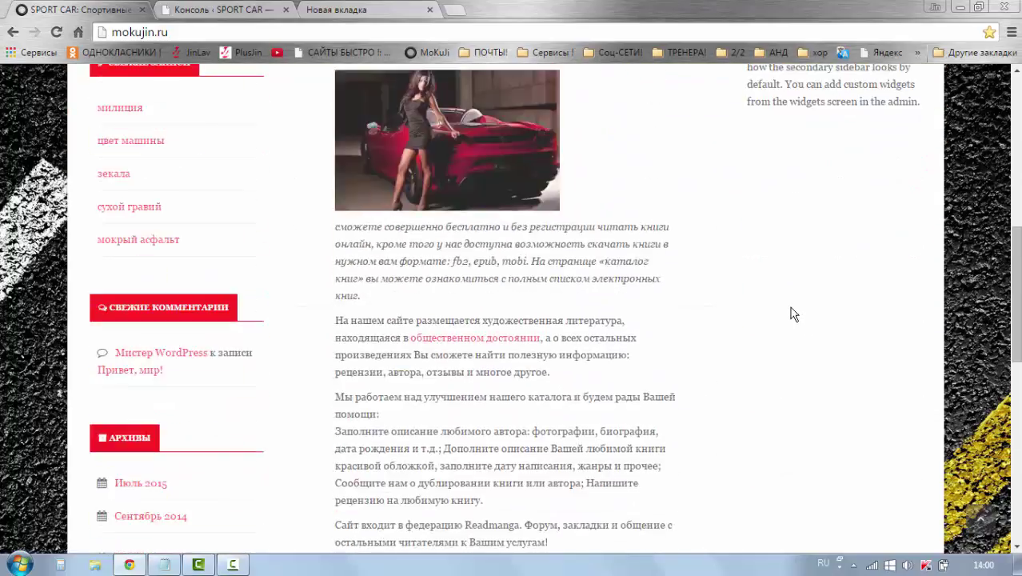
scroll(171, 256, "down", 5)
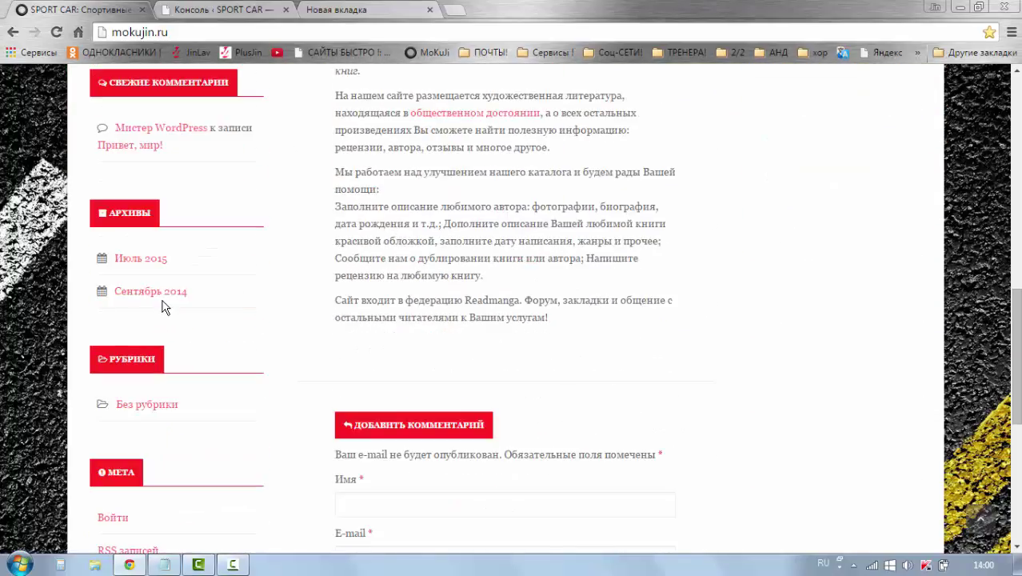
scroll(144, 392, "up", 3)
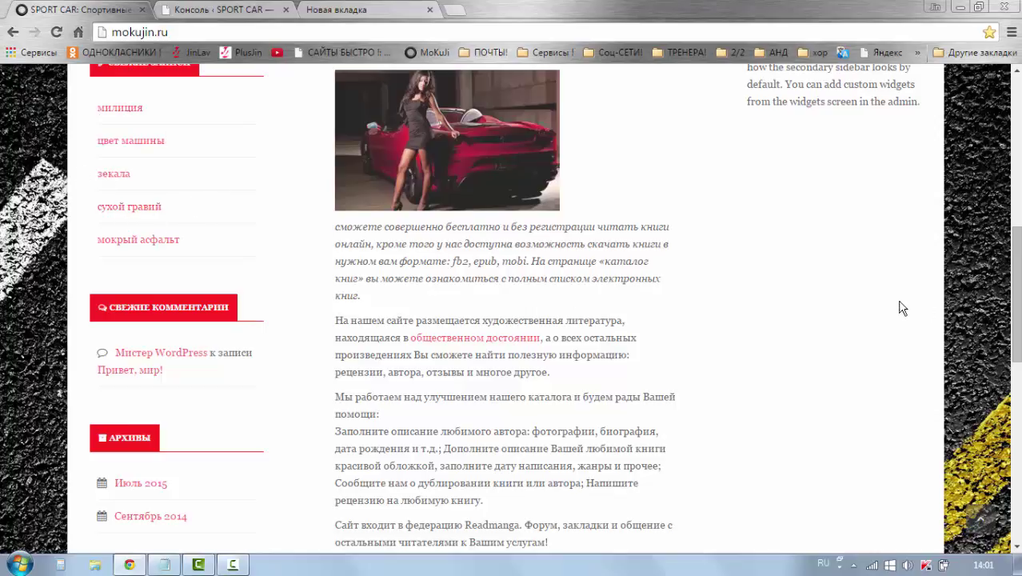
left_click_drag(1013, 276, 1010, 148)
mouse_move(760, 163)
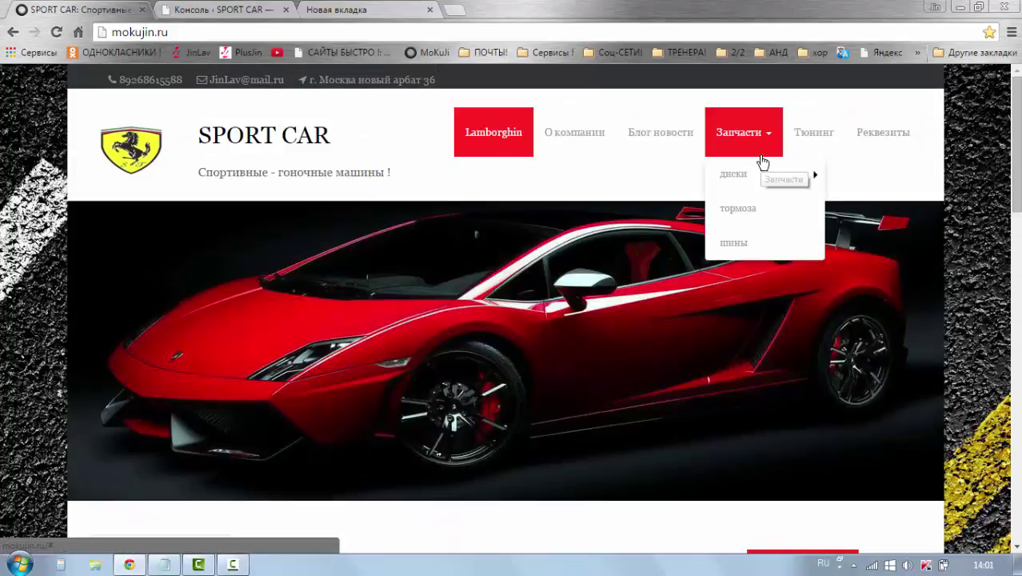
Open the post categories page (Рубрики) in the site's WordPress admin.
left_click(204, 10)
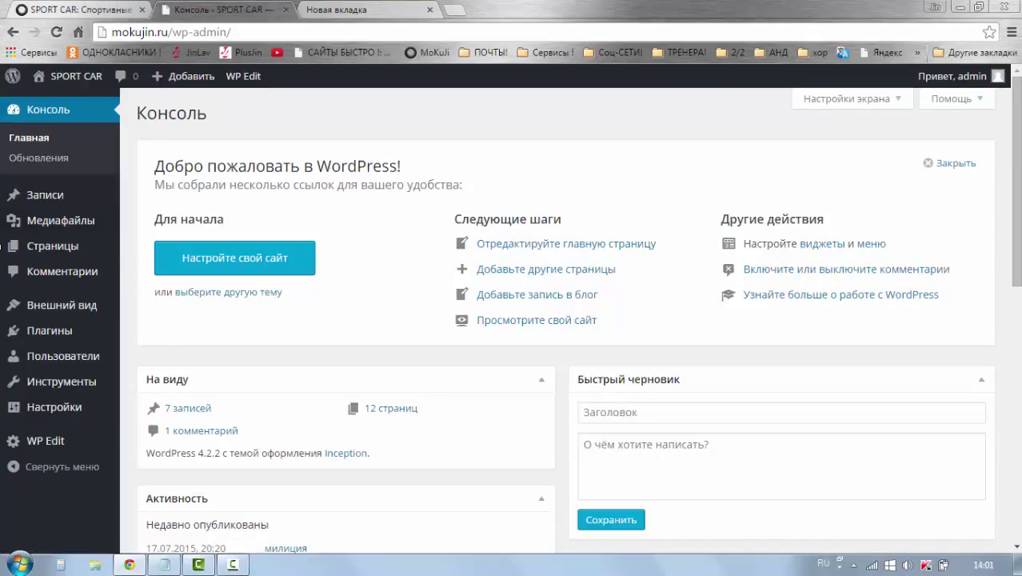
mouse_move(88, 247)
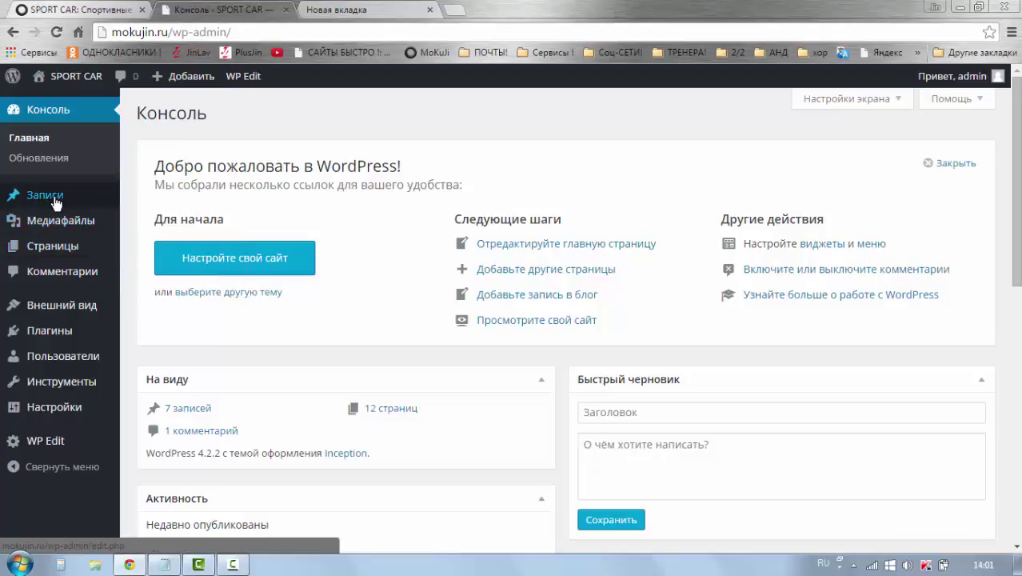
mouse_move(39, 199)
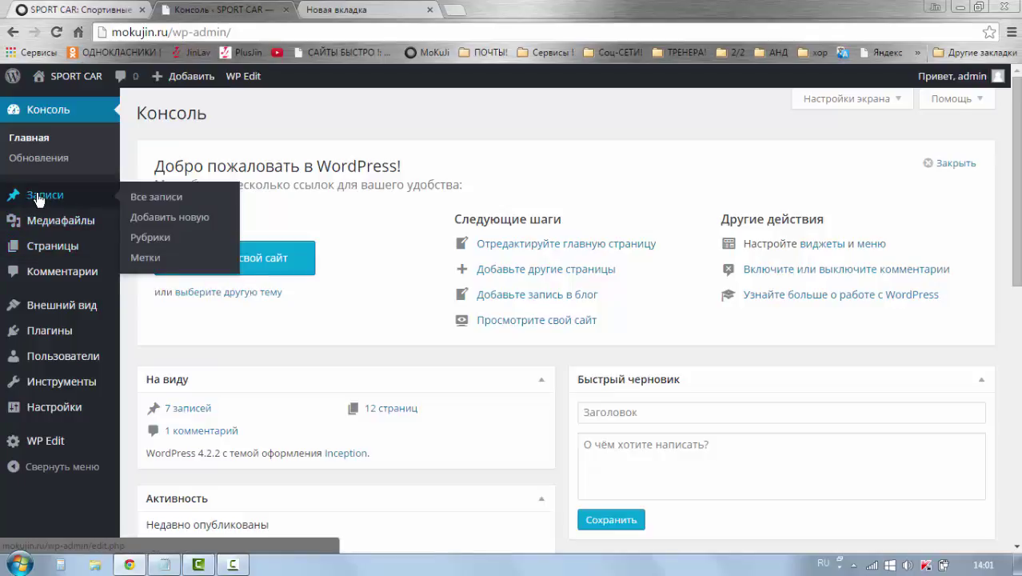
left_click(141, 239)
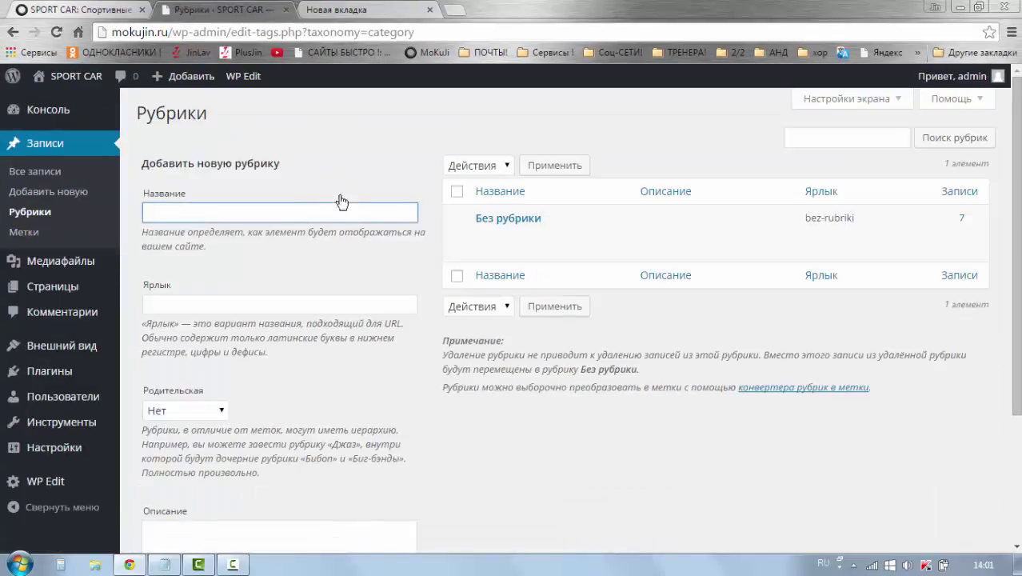
scroll(339, 240, "down", 2)
scroll(338, 249, "up", 2)
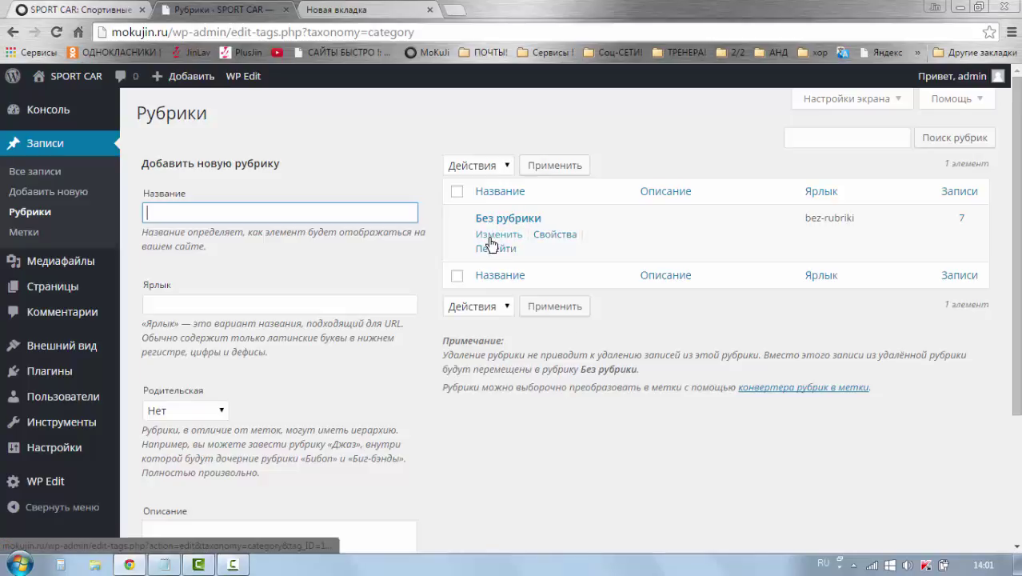
Rename the category "Без рубрики" to "осеновная" and save the update.
left_click(497, 235)
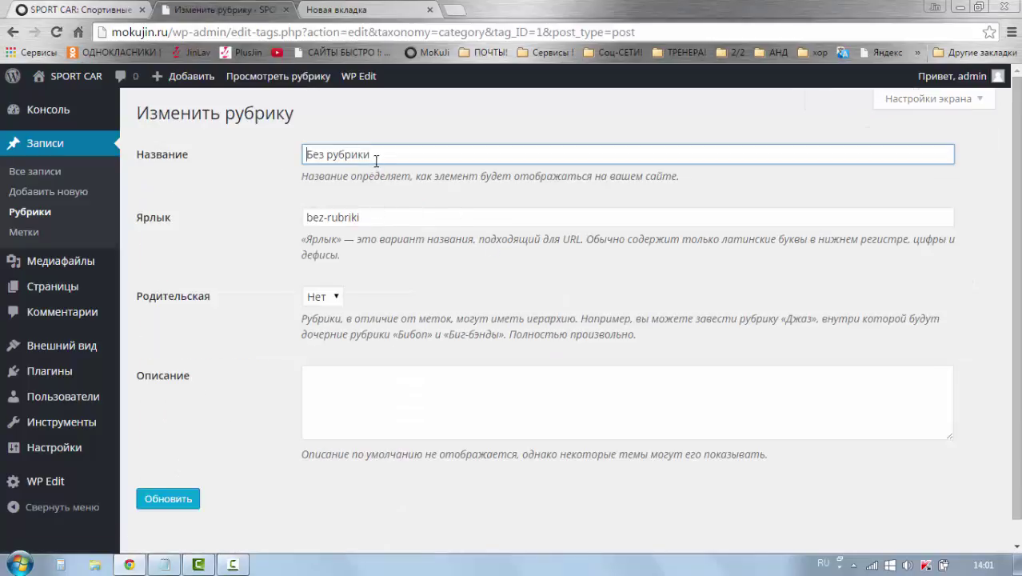
left_click_drag(373, 154, 281, 150)
key("BackSpace")
type("О")
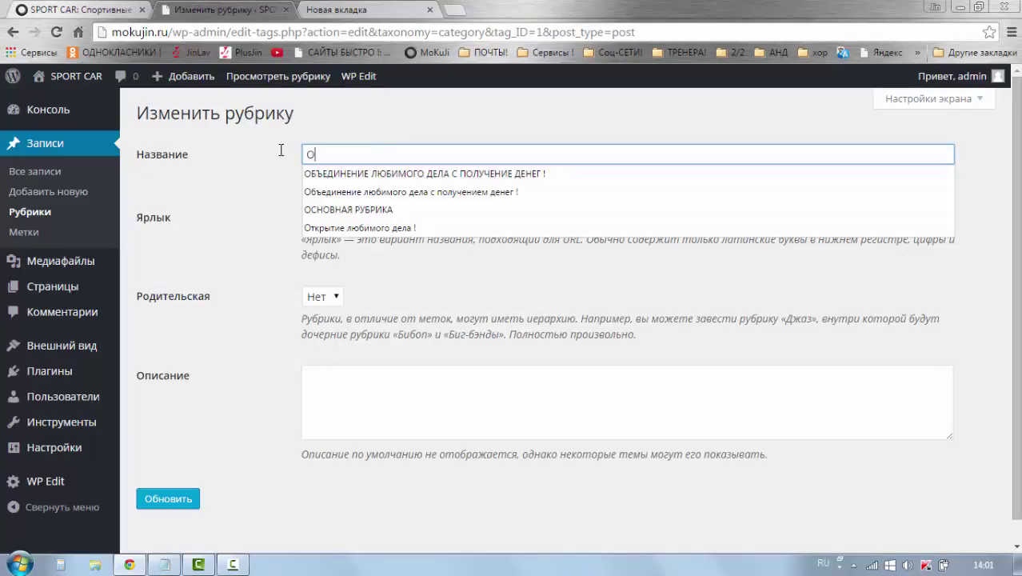
key("BackSpace")
type("о л")
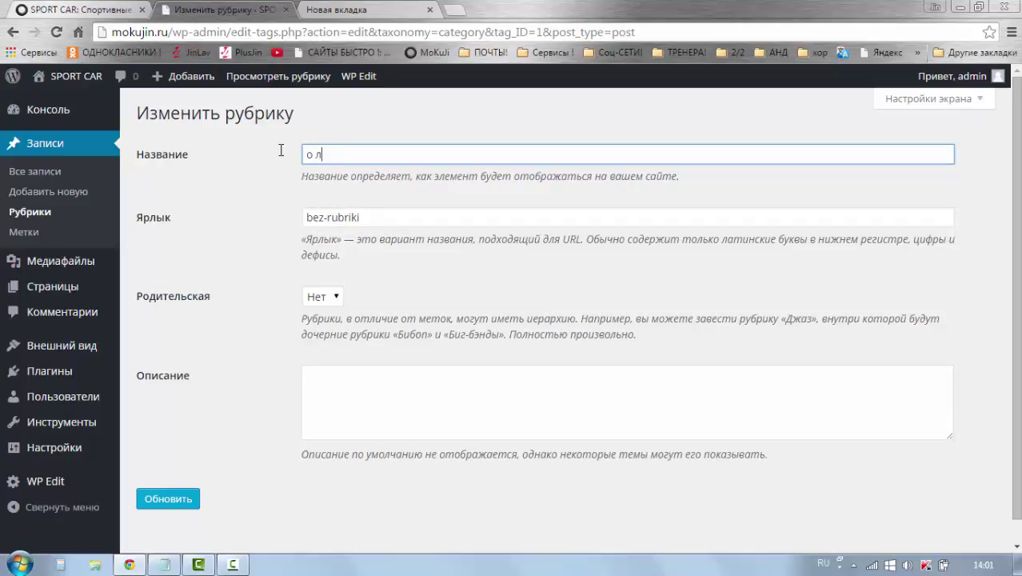
key("BackSpace")
key("BackSpace")
key("BackSpace")
type("осеновная")
left_click(195, 499)
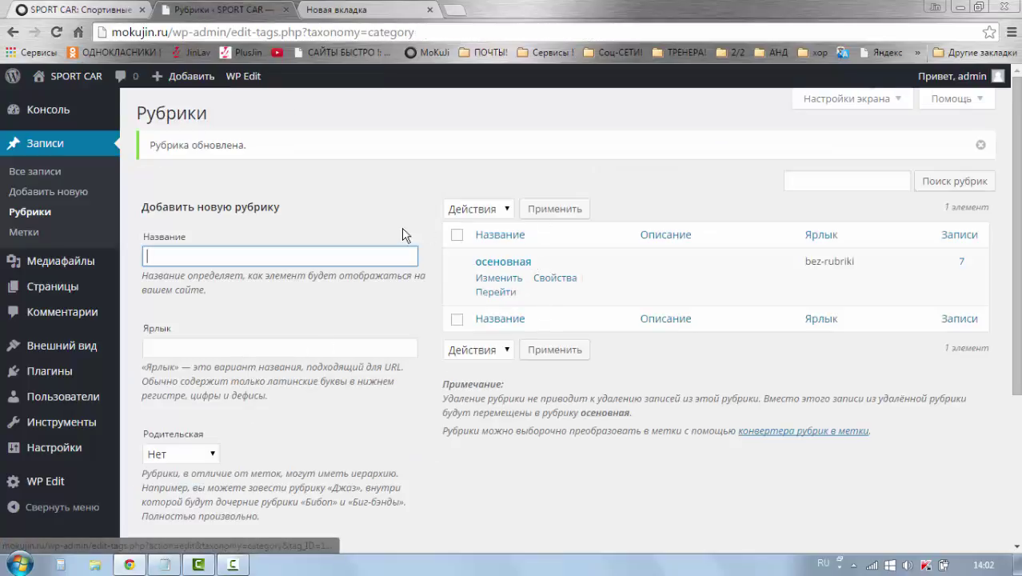
Examine the new-category form's name, slug, parent and description fields.
mouse_move(484, 277)
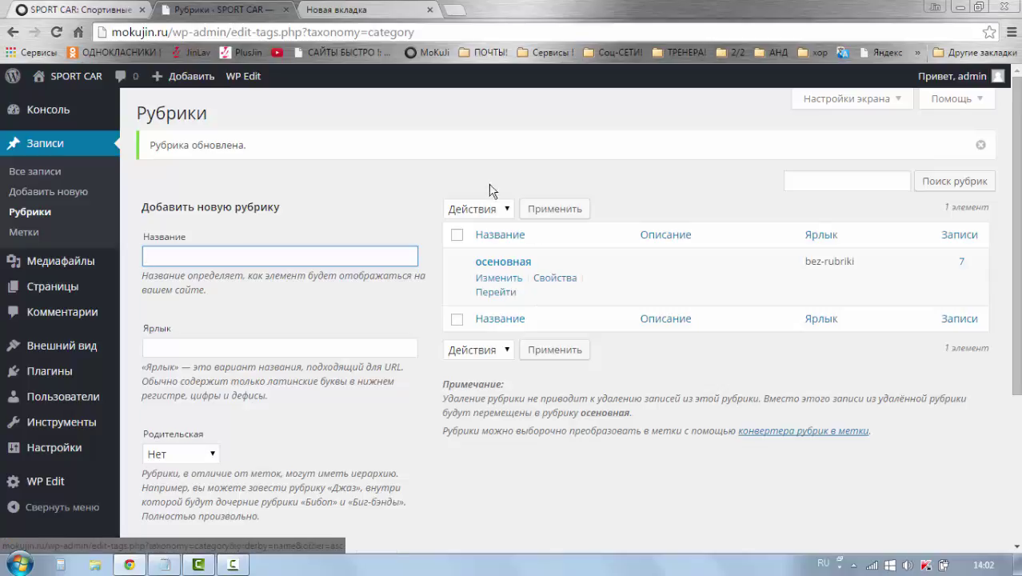
scroll(227, 270, "down", 1)
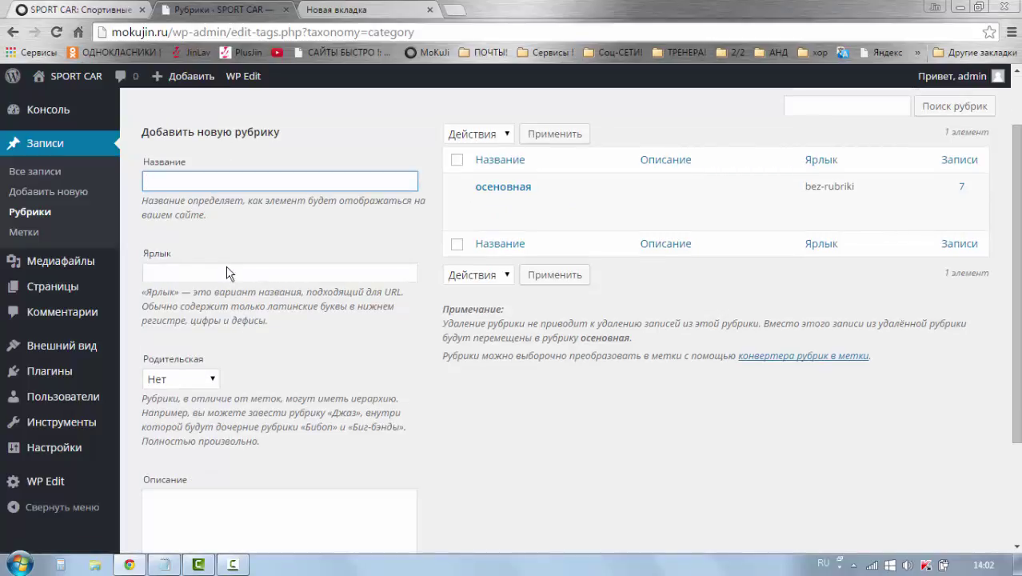
scroll(230, 292, "down", 2)
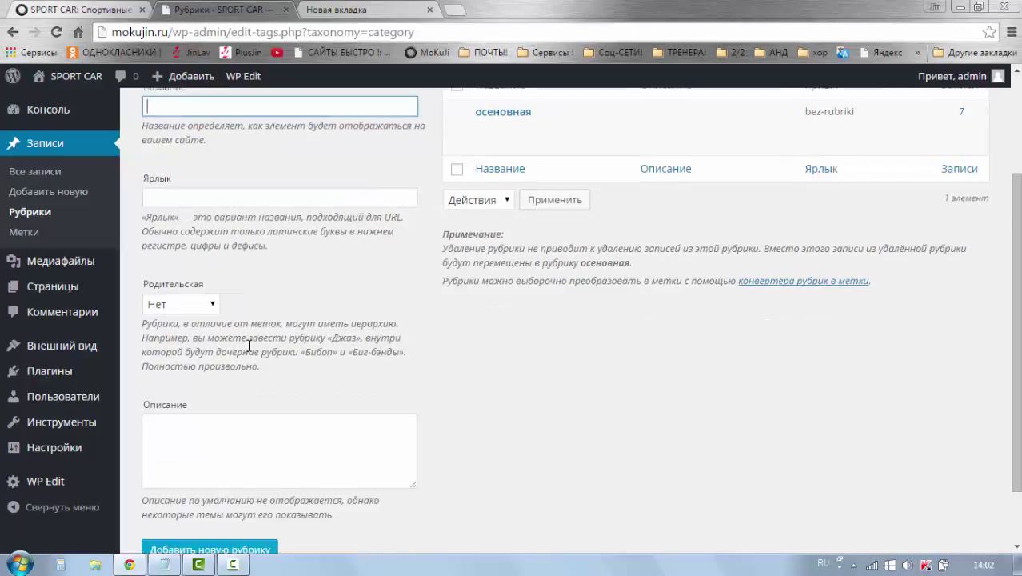
scroll(251, 344, "up", 3)
scroll(252, 346, "down", 2)
scroll(252, 346, "up", 2)
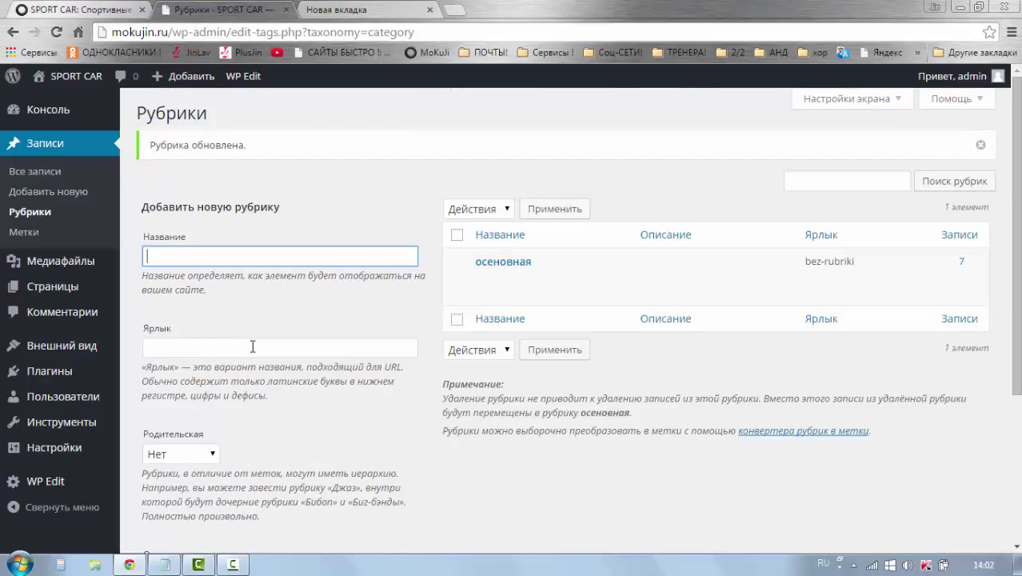
scroll(257, 316, "down", 1)
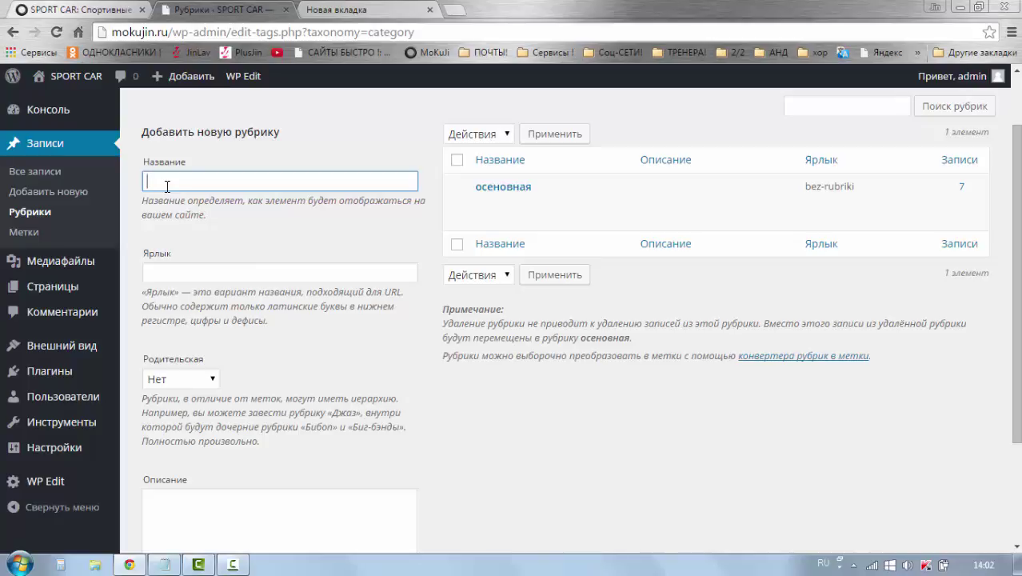
Add a new category named "Покраска машин" with no parent.
type("Покраска машин")
left_click(304, 348)
scroll(332, 350, "down", 3)
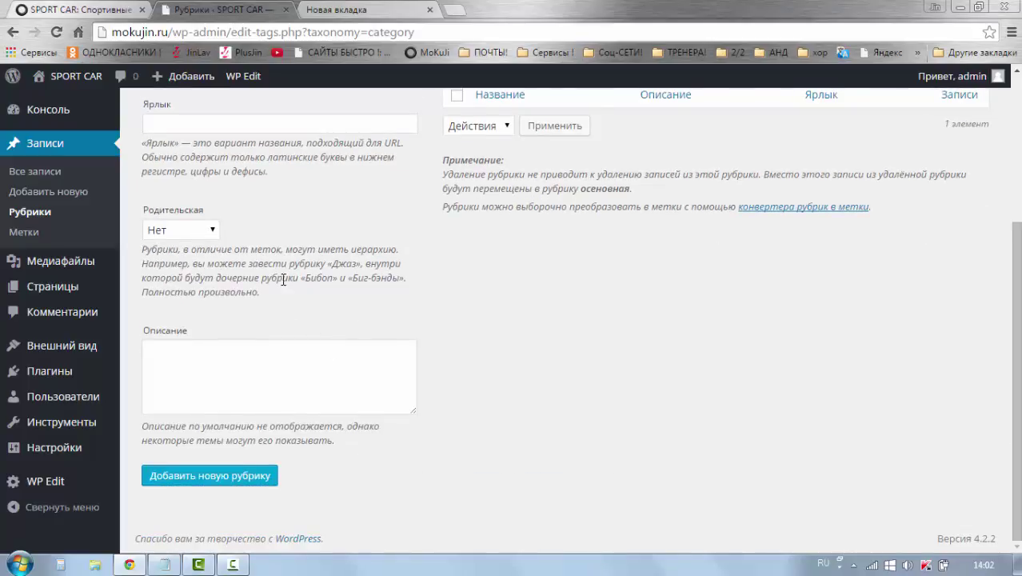
scroll(284, 279, "up", 3)
left_click(178, 183)
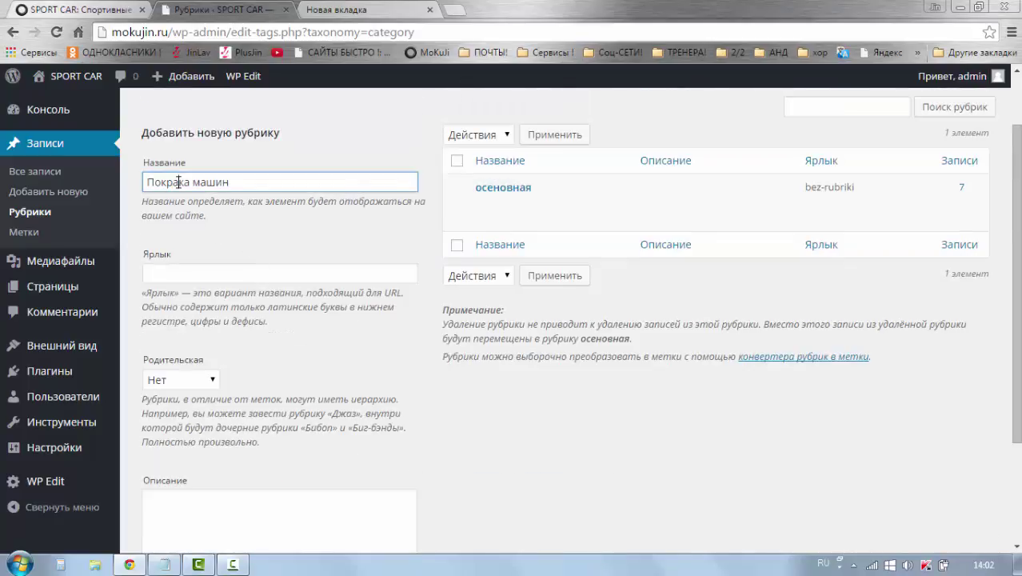
type("с")
left_click(219, 238)
scroll(219, 238, "down", 3)
left_click(223, 478)
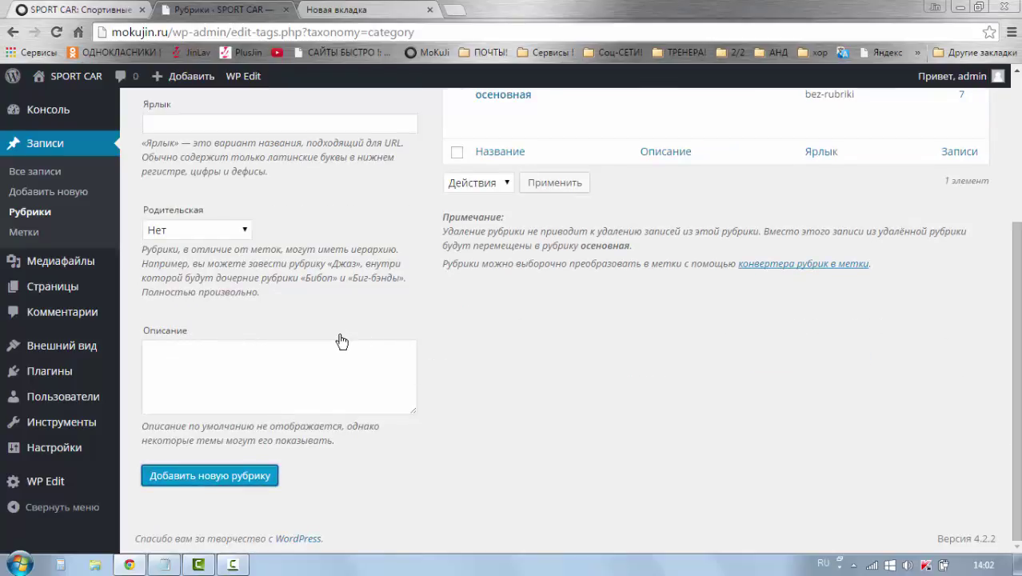
Add a new category named "Вождение ферари" with no parent.
scroll(339, 336, "up", 3)
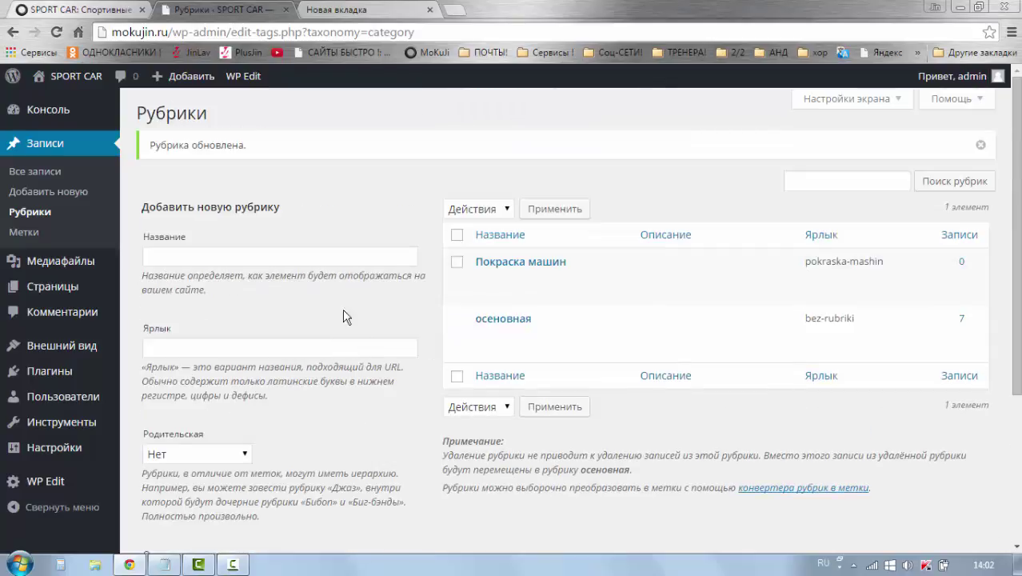
left_click(172, 259)
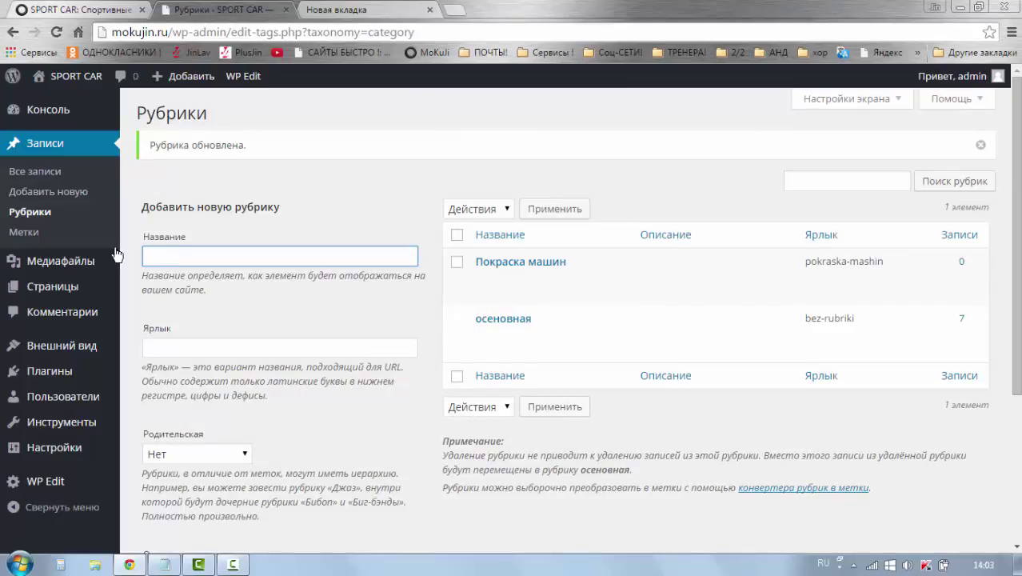
type("Вождение ферарии")
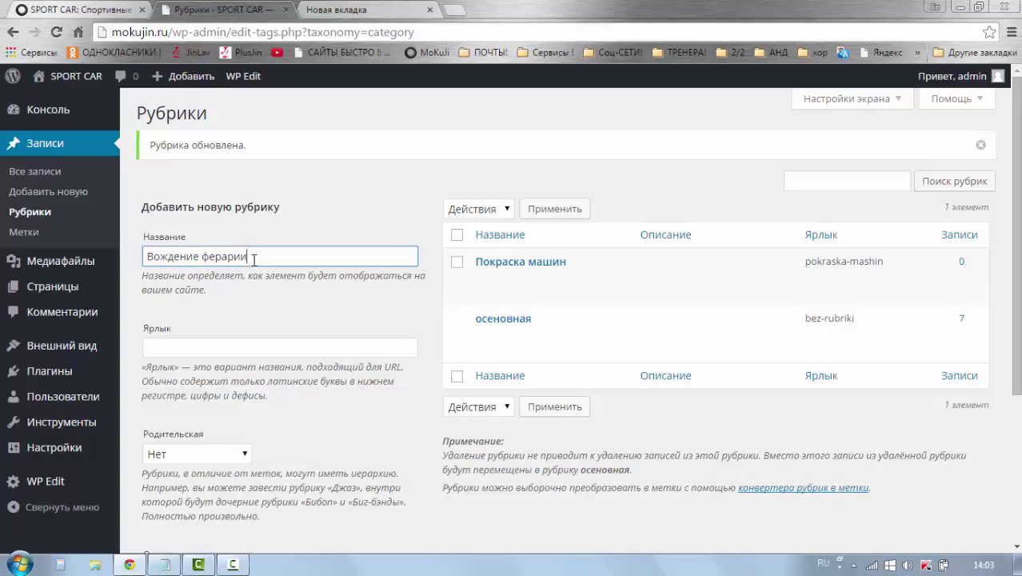
left_click(296, 331)
scroll(240, 415, "down", 3)
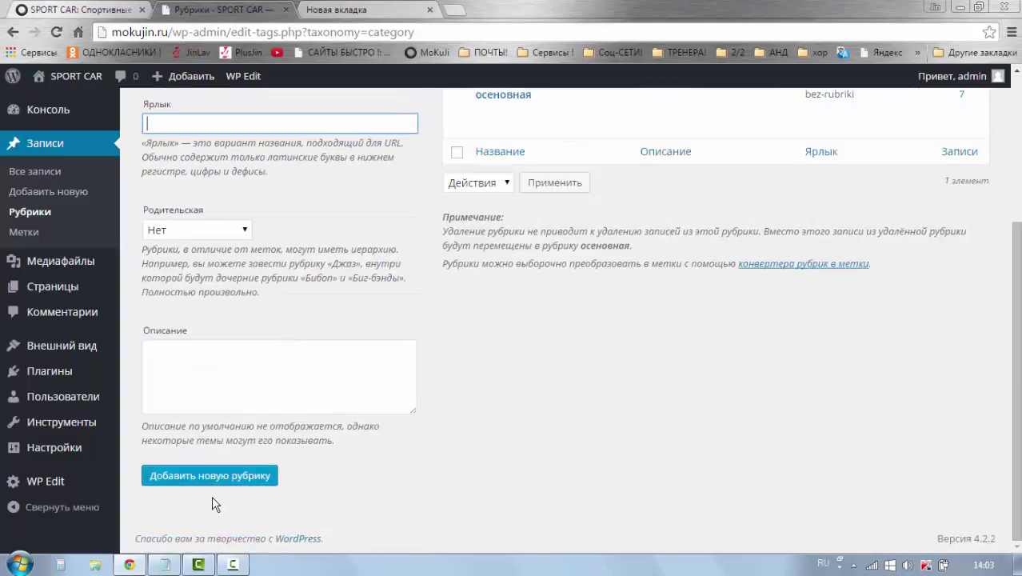
left_click(204, 484)
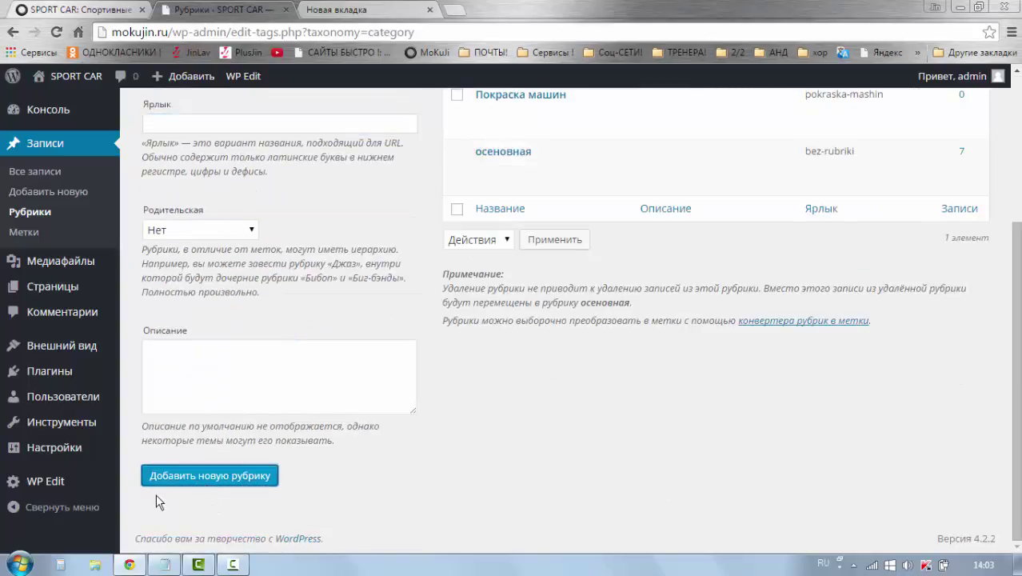
Add a new category named "скорость ферари" with no parent.
left_click(173, 257)
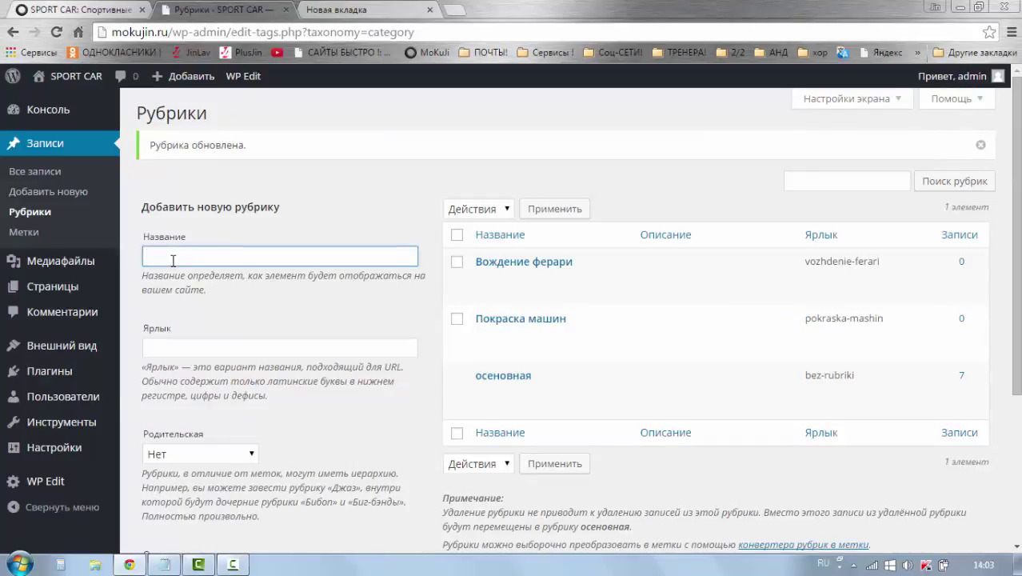
type("скорость ферари")
scroll(250, 317, "down", 1)
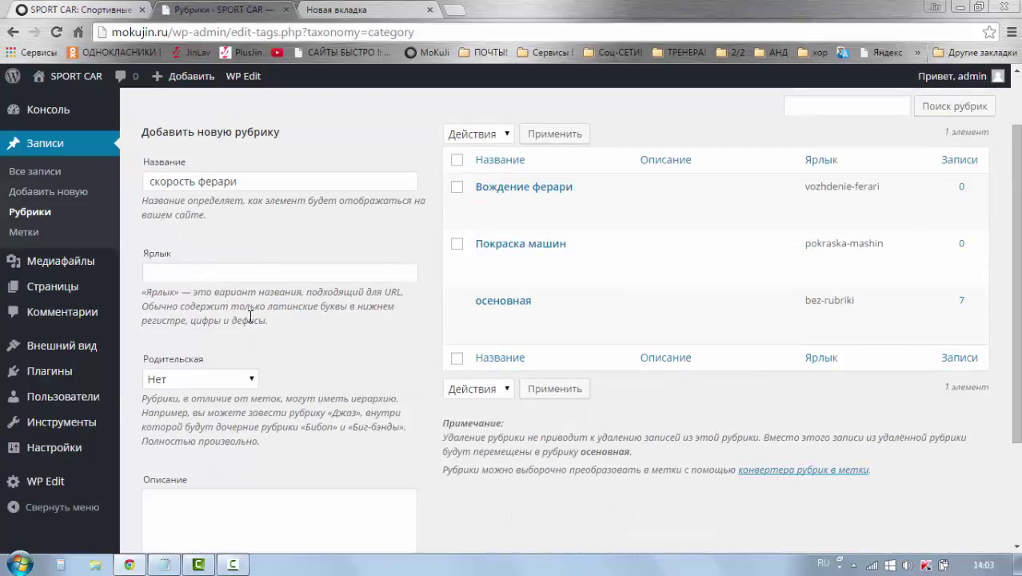
scroll(250, 320, "up", 1)
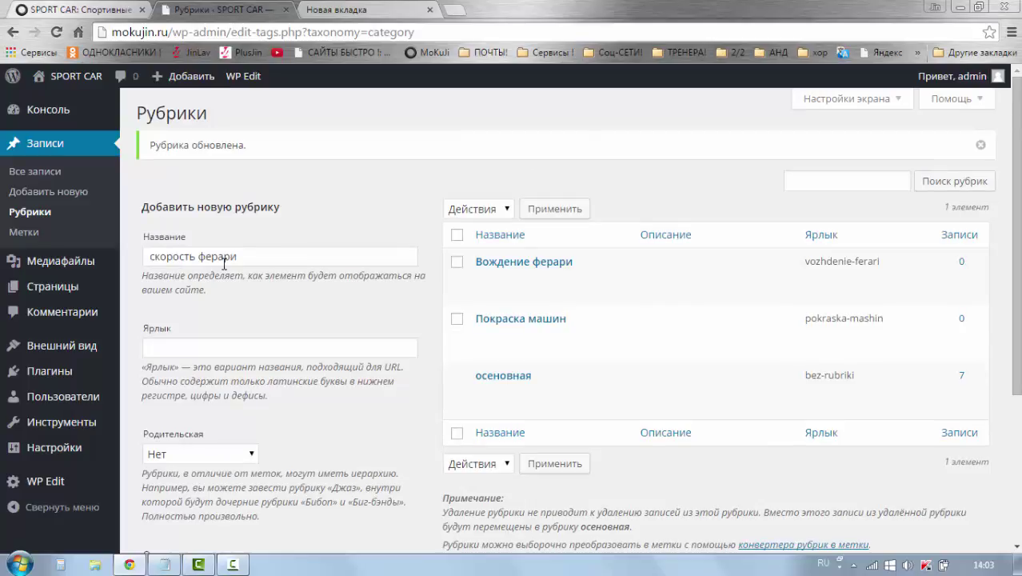
scroll(260, 284, "down", 3)
scroll(253, 268, "up", 2)
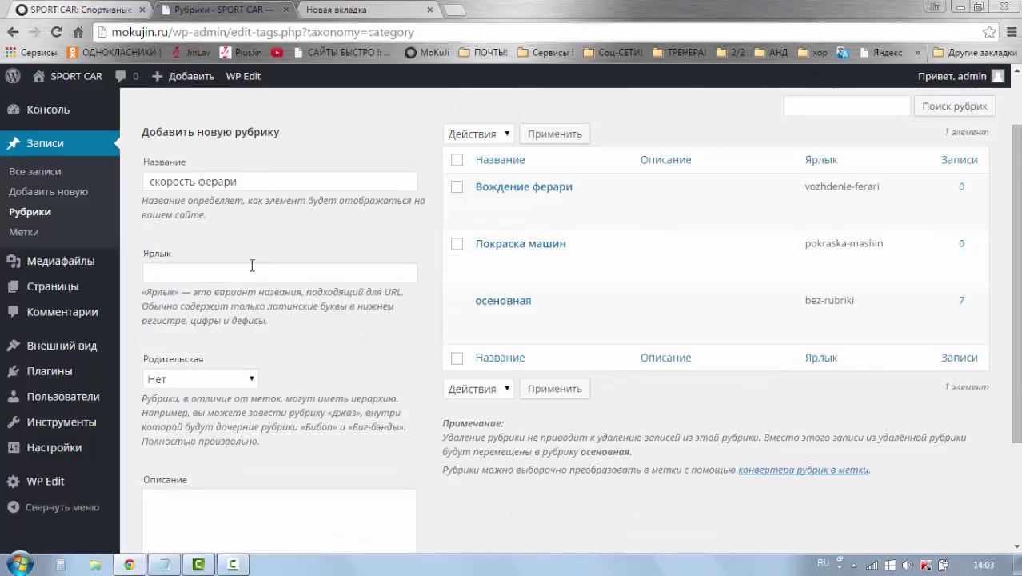
left_click(242, 182)
scroll(251, 221, "down", 2)
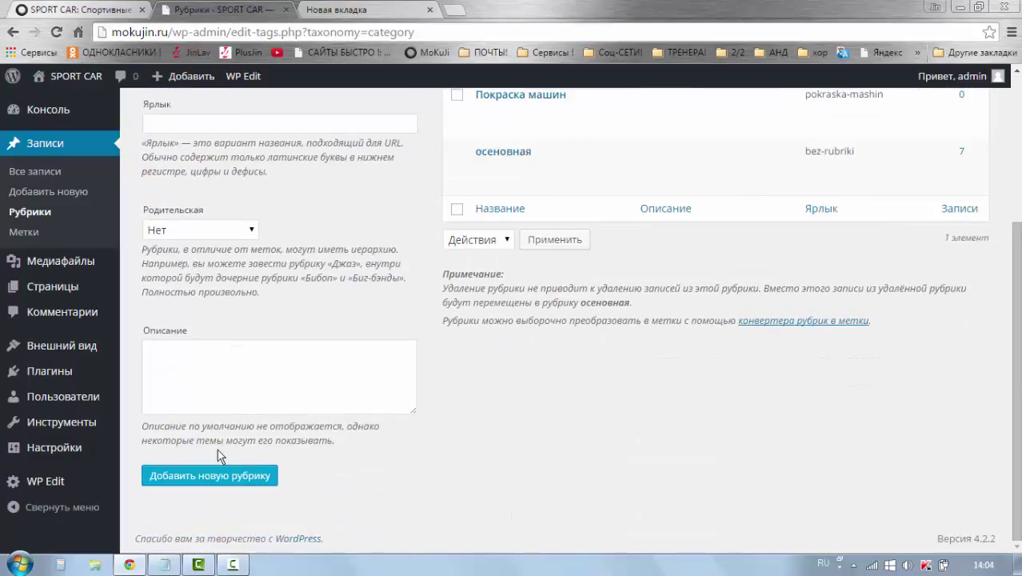
left_click(216, 480)
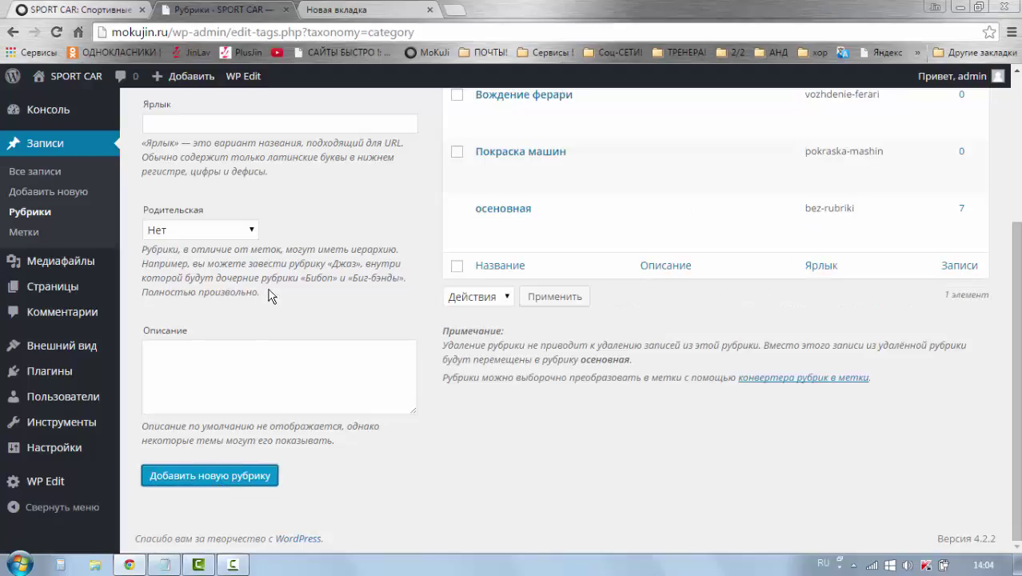
Add a new category named "Цфета ферари" with no parent.
scroll(280, 292, "up", 3)
left_click(245, 256)
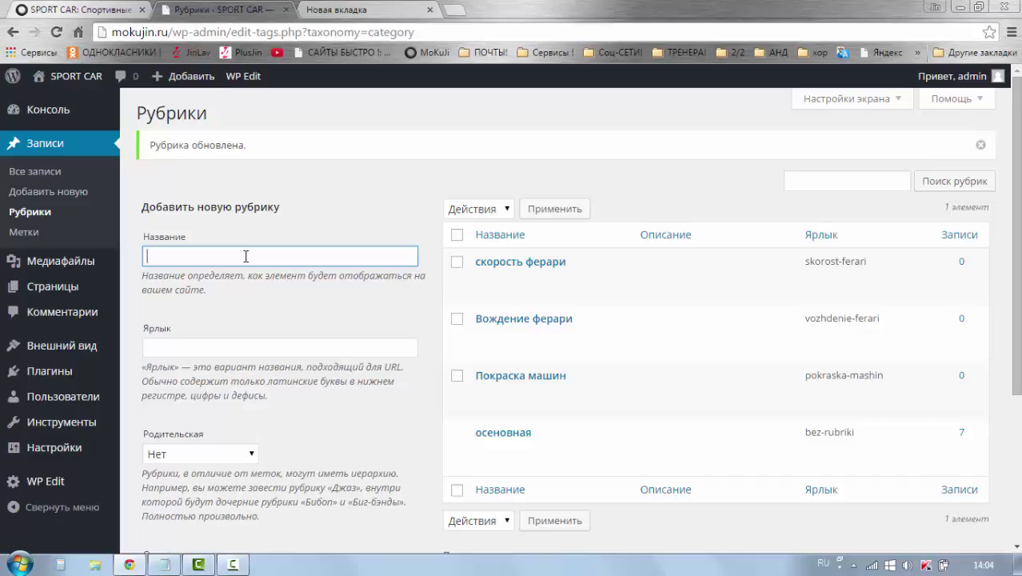
Add a new category named "Ссалон ферари" with no parent.
type("Сало")
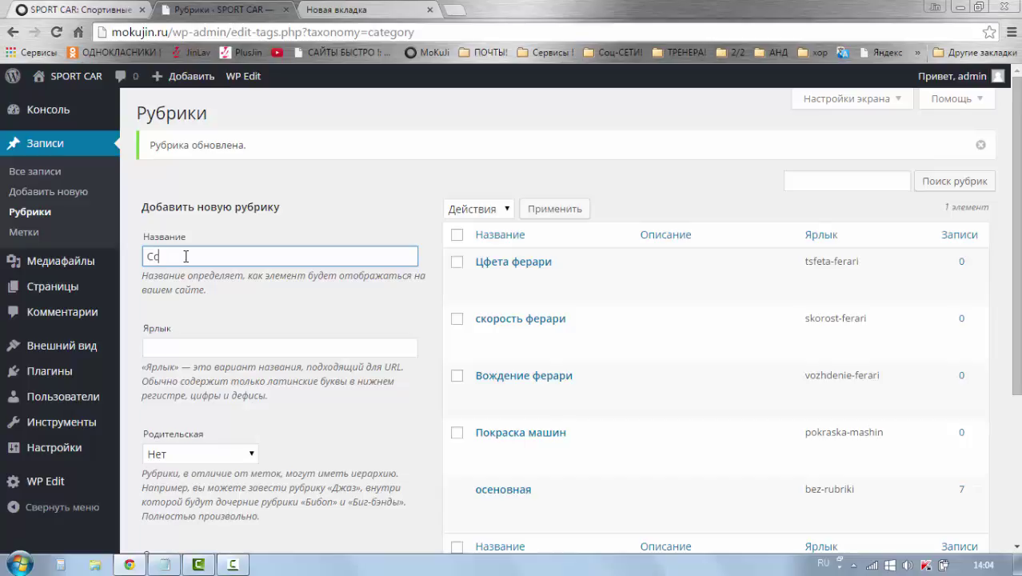
type("алон ферари")
left_click(205, 328)
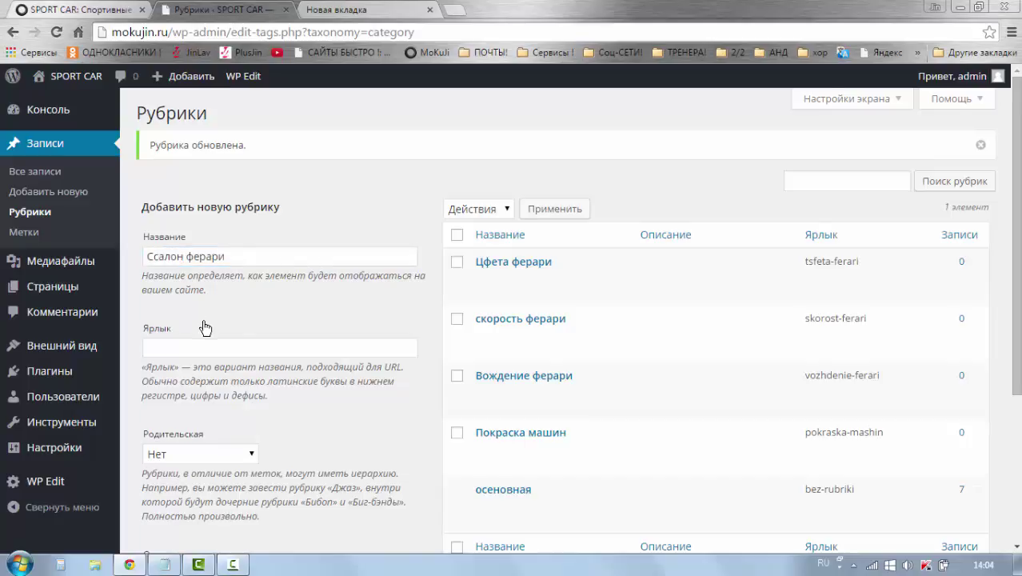
scroll(205, 326, "down", 3)
scroll(212, 507, "down", 1)
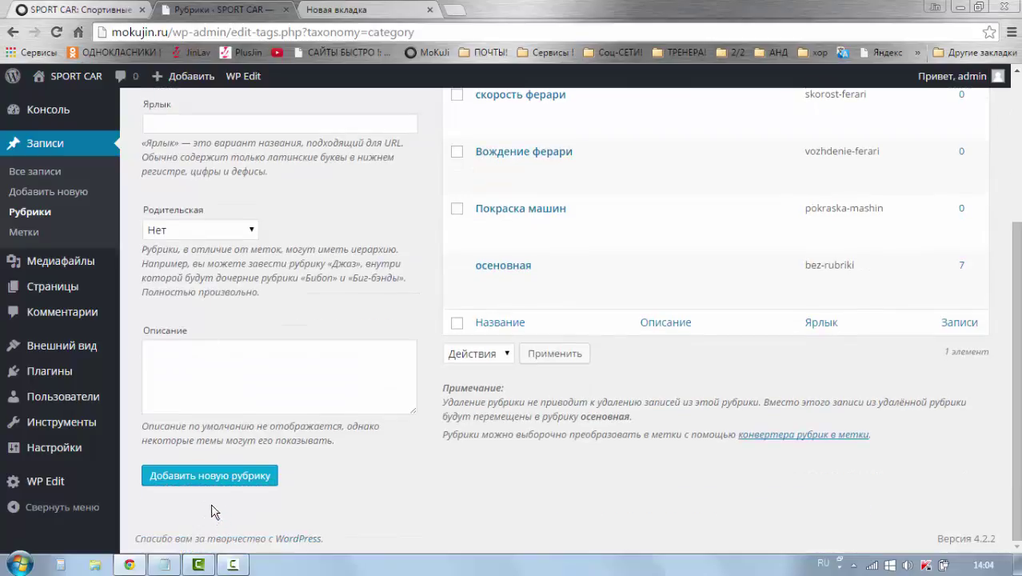
left_click(209, 480)
Add a new category named "Высота ферари" with no parent.
scroll(270, 439, "up", 3)
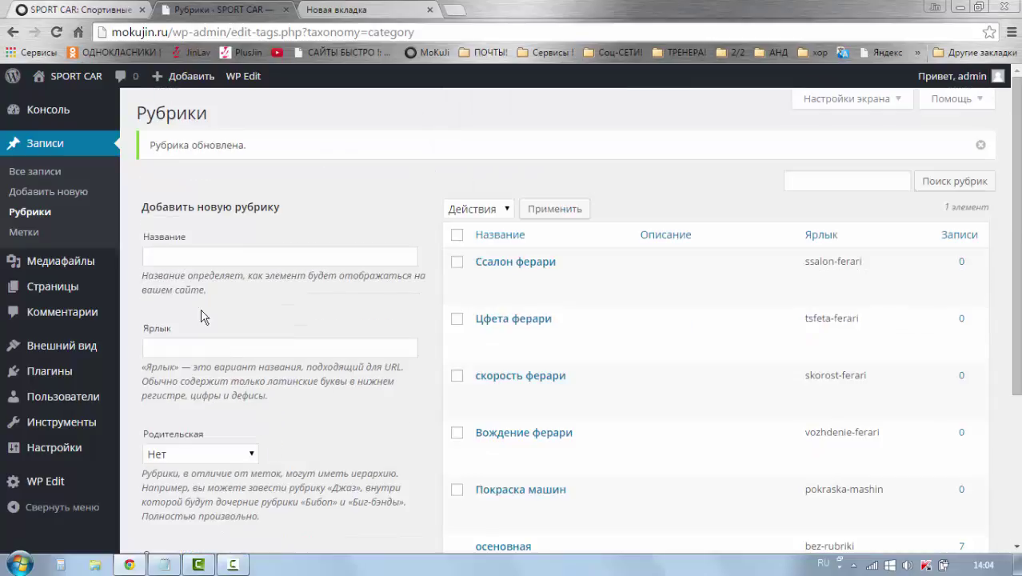
left_click(173, 256)
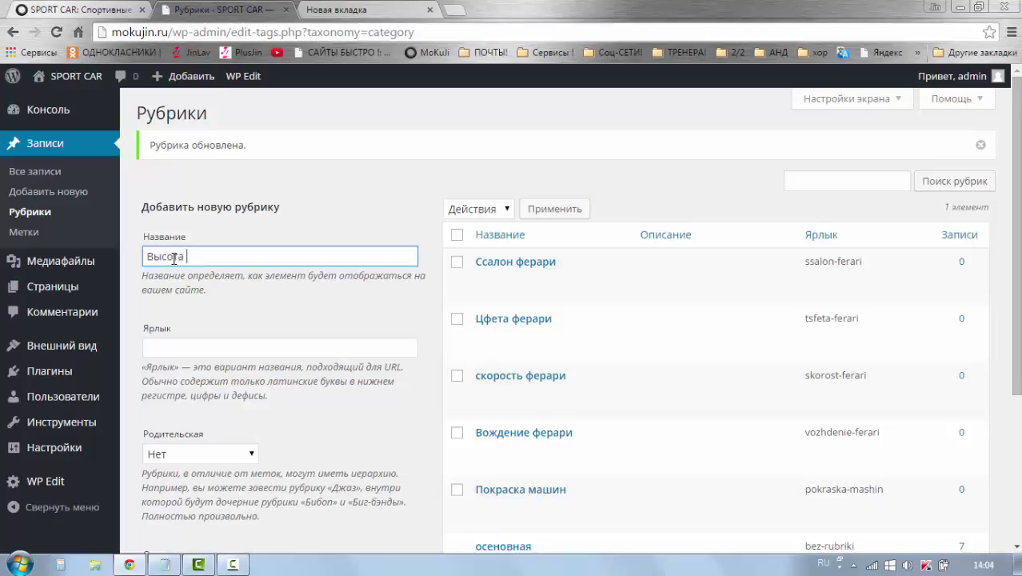
type("ферари")
scroll(184, 304, "down", 3)
left_click(210, 476)
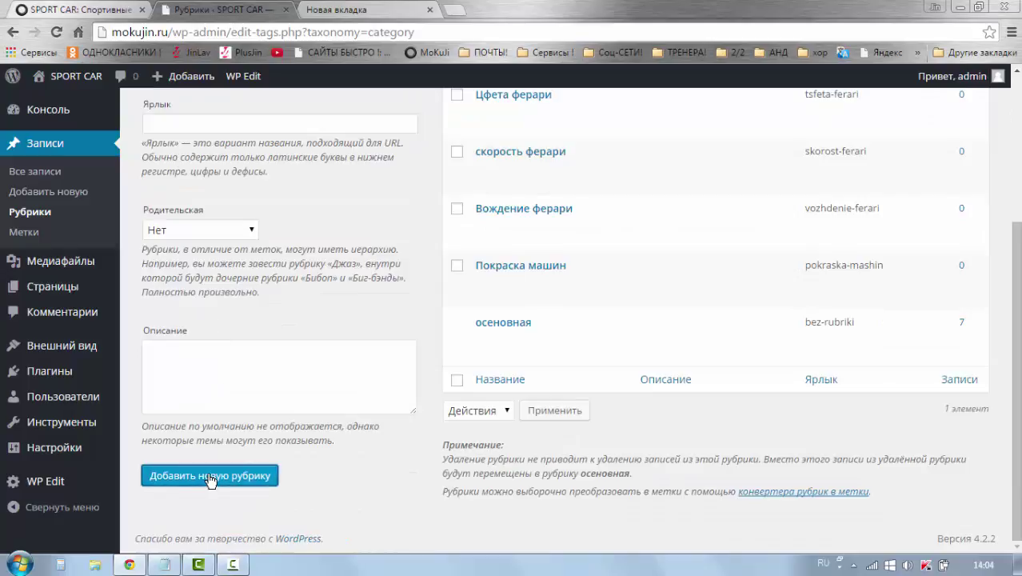
Add a new category named "Комплектация ферари" with no parent.
scroll(276, 368, "up", 3)
left_click(205, 181)
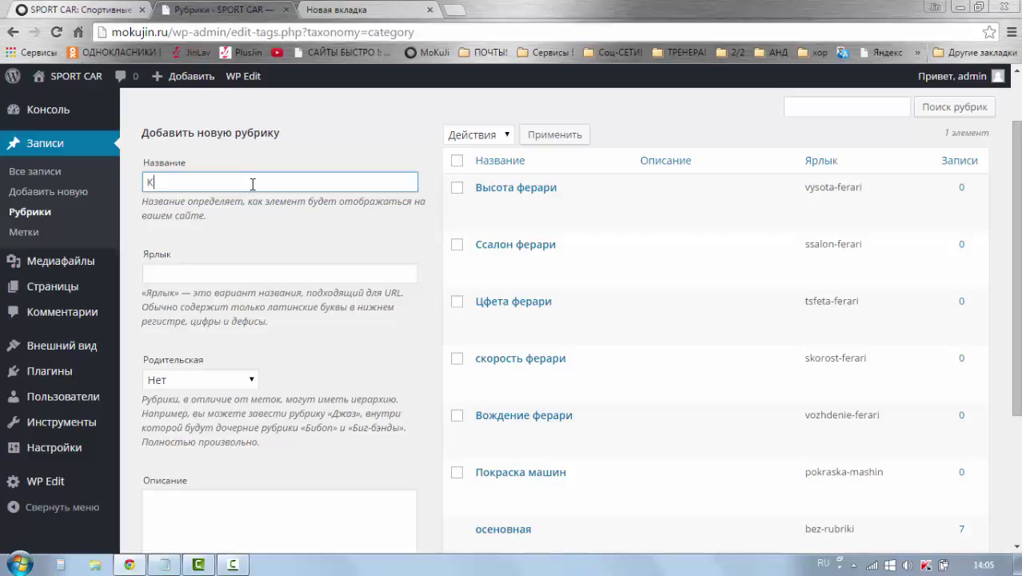
type("Комплектация ферари")
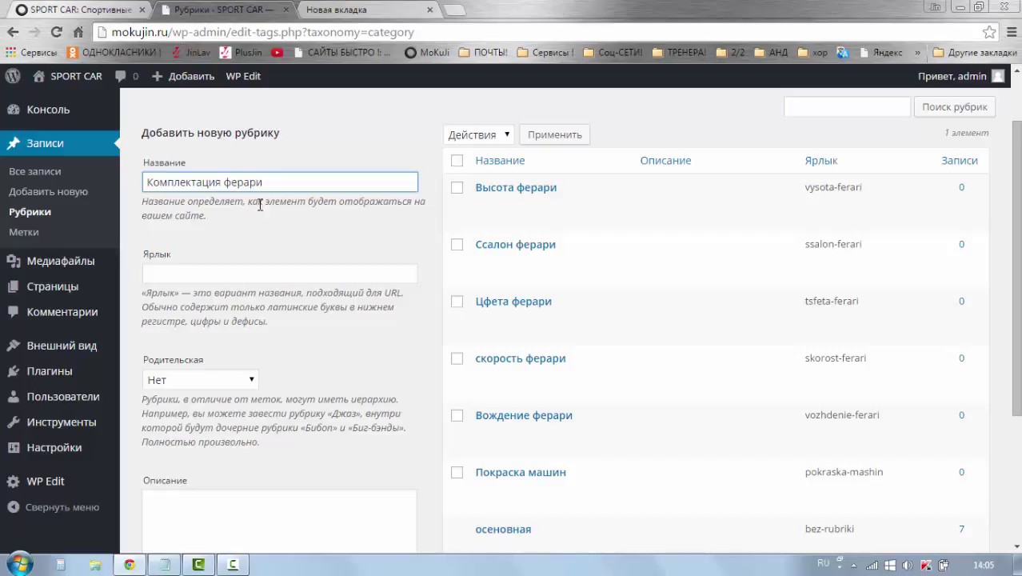
left_click(266, 232)
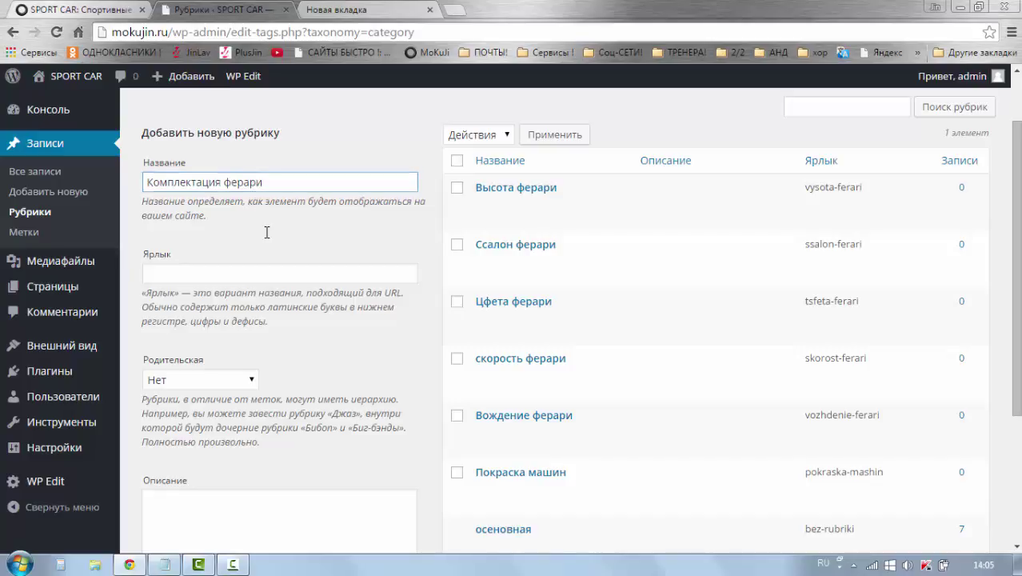
scroll(266, 232, "down", 2)
left_click(227, 473)
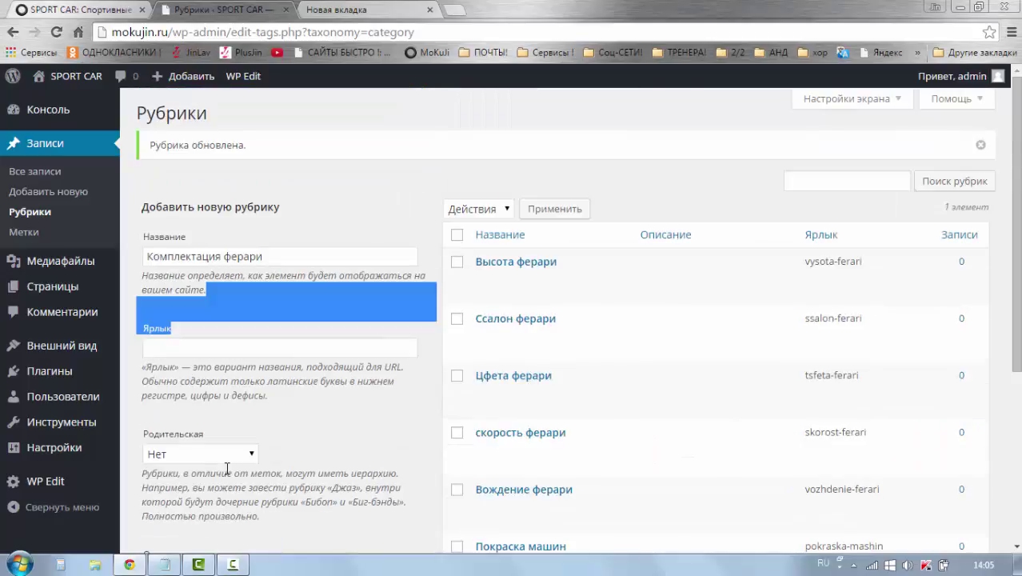
scroll(227, 469, "down", 3)
left_click(209, 421)
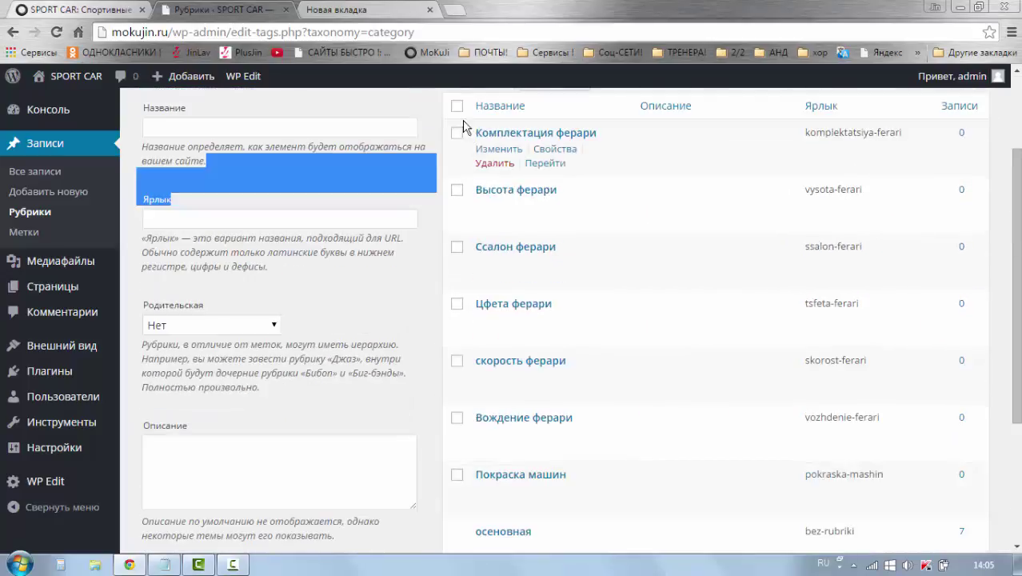
Review the full list of categories and their slugs.
scroll(450, 448, "down", 1)
scroll(452, 473, "up", 3)
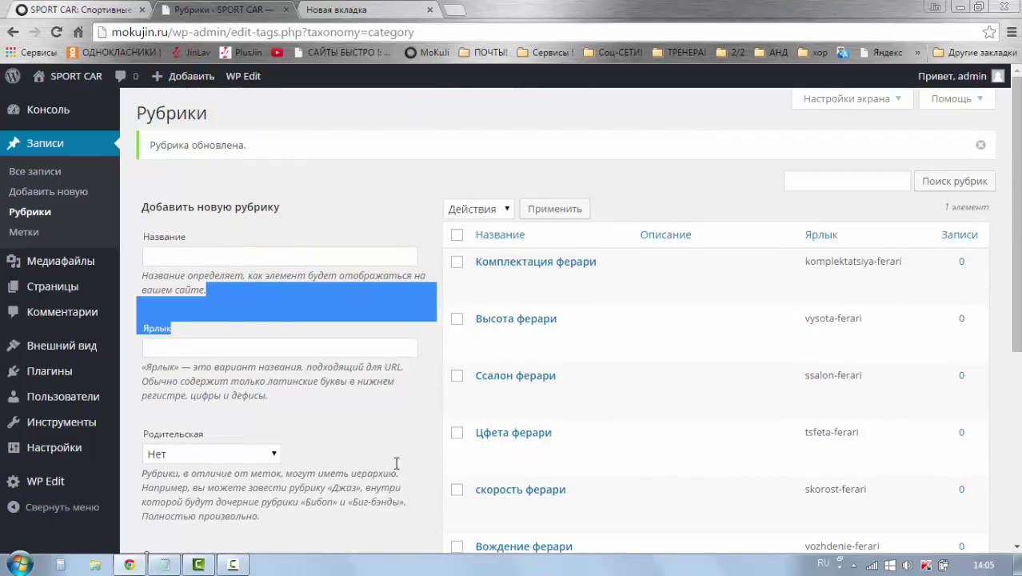
scroll(393, 463, "down", 4)
scroll(370, 436, "up", 2)
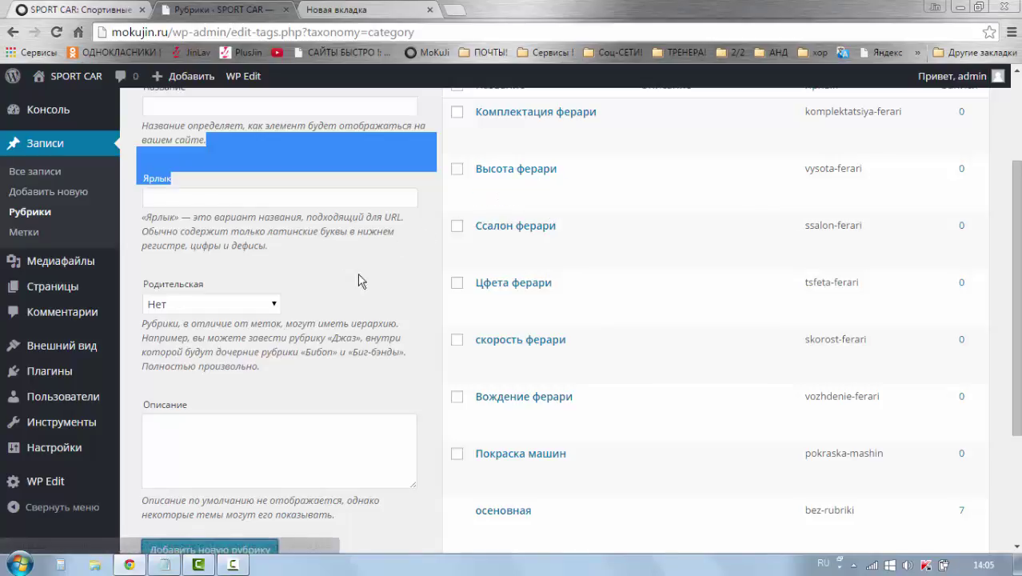
scroll(390, 295, "up", 2)
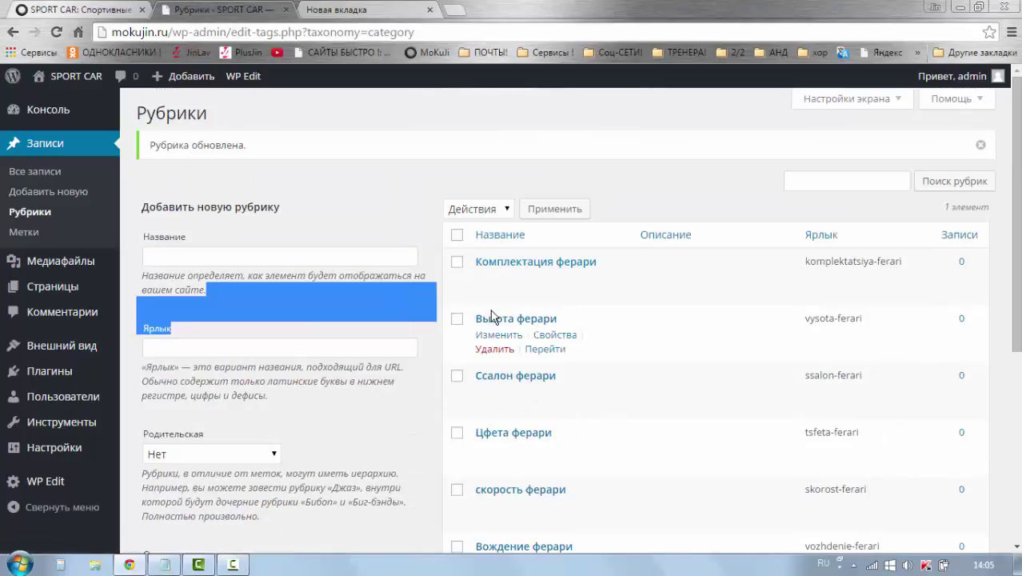
scroll(480, 315, "down", 2)
scroll(512, 264, "up", 1)
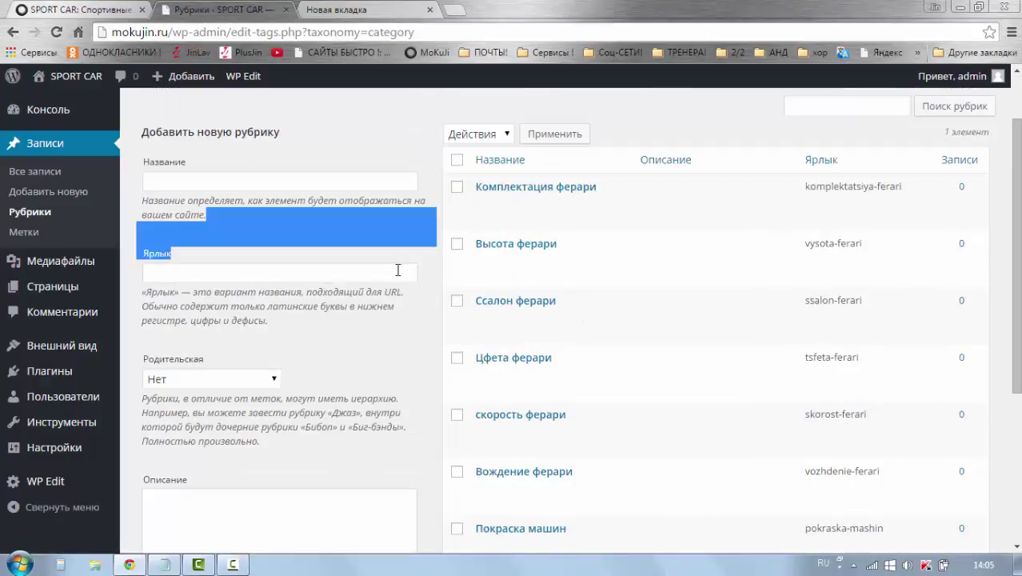
scroll(419, 321, "up", 1)
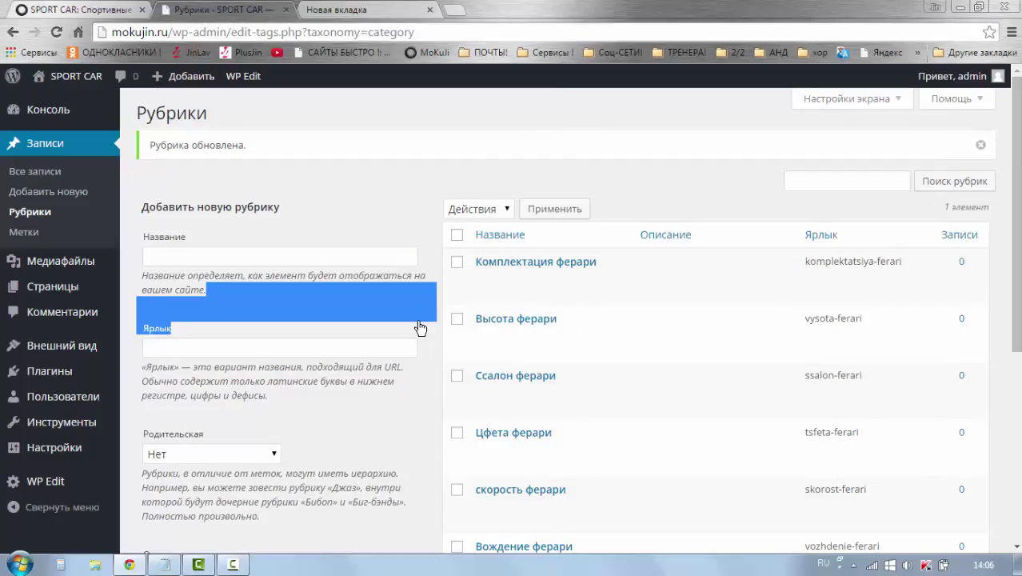
Visit the SPORT CAR site and examine the homepage's sidebar blocks, including recent posts, comments, archives and categories.
left_click(58, 80)
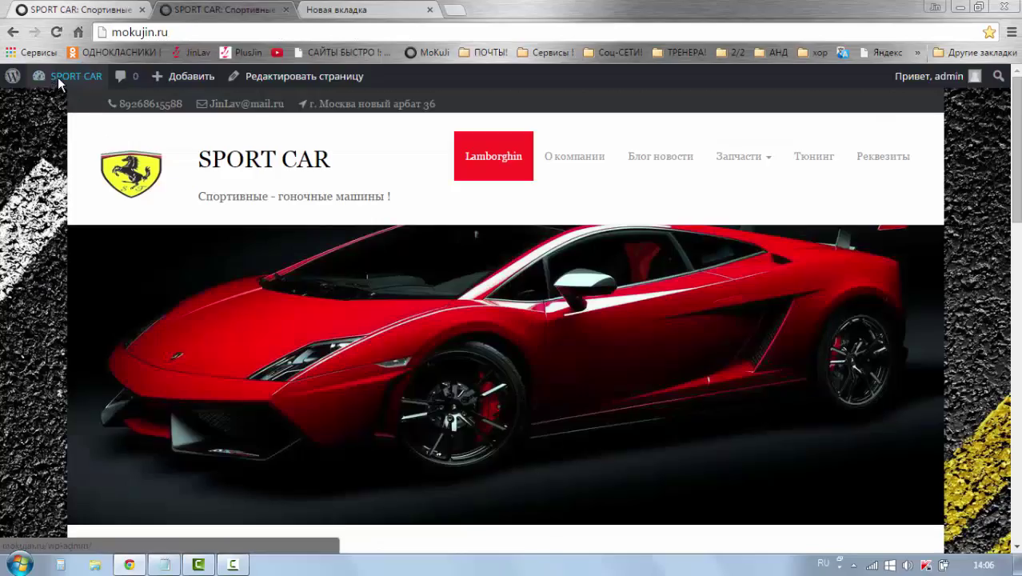
left_click(1010, 284)
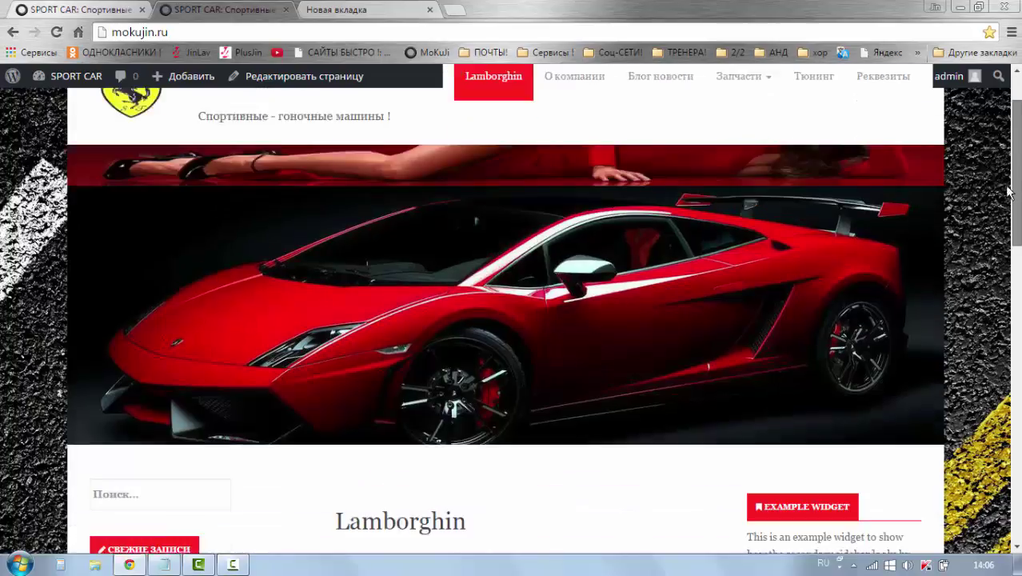
left_click_drag(1010, 284, 703, 298)
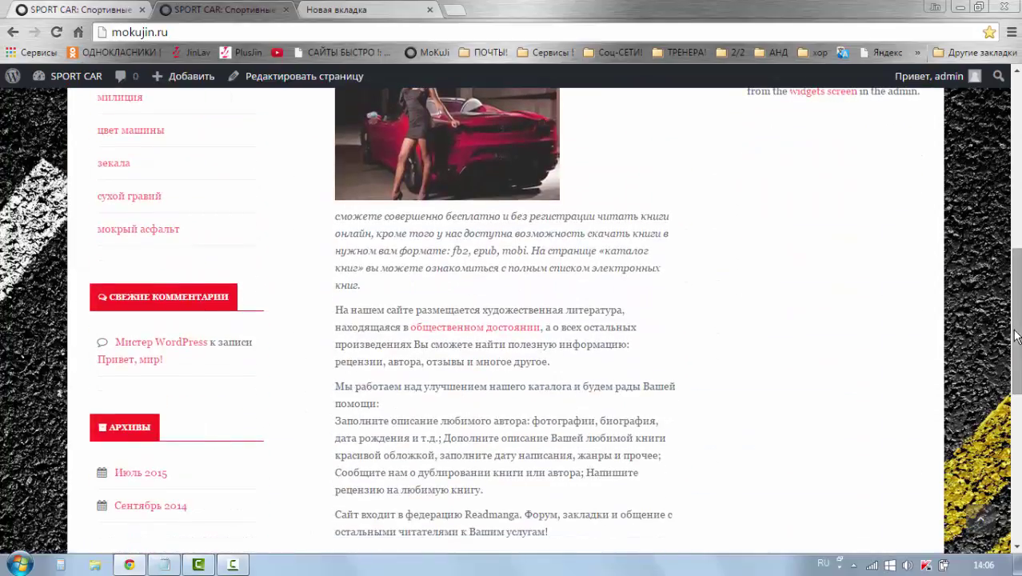
left_click_drag(1008, 333, 991, 305)
scroll(164, 264, "down", 2)
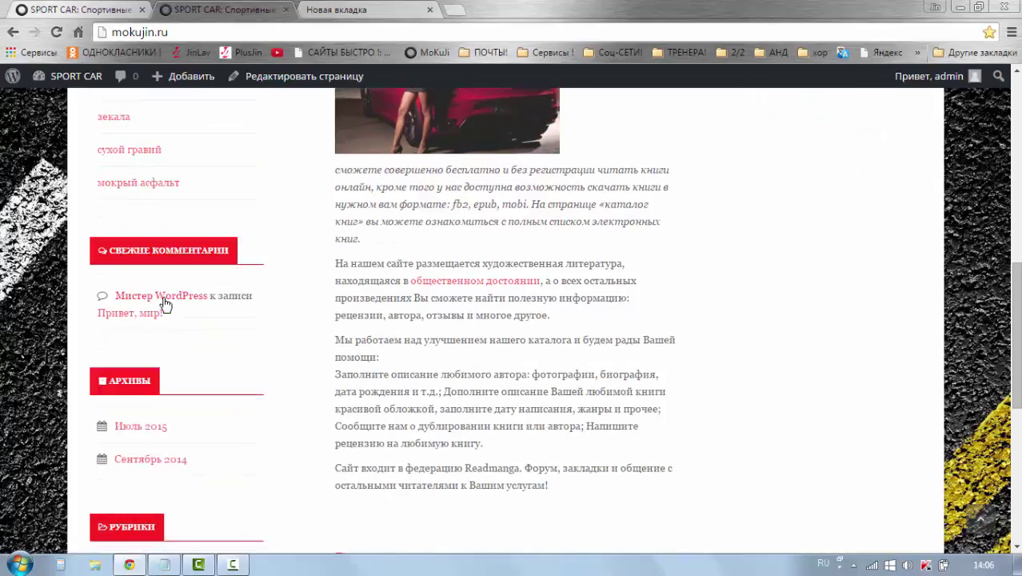
scroll(171, 264, "up", 2)
scroll(176, 288, "up", 1)
scroll(400, 288, "down", 2)
scroll(812, 273, "up", 2)
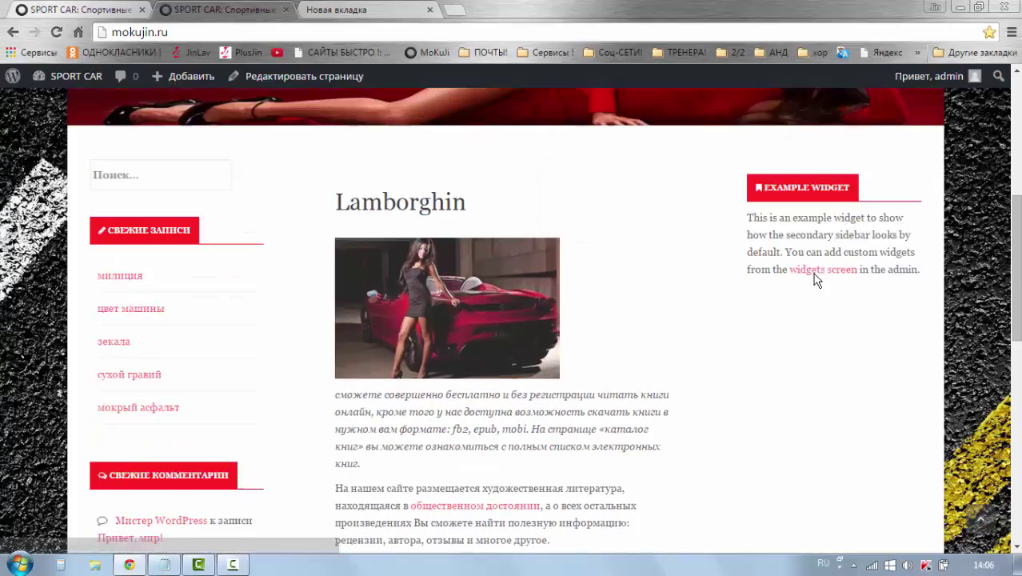
scroll(816, 312, "down", 3)
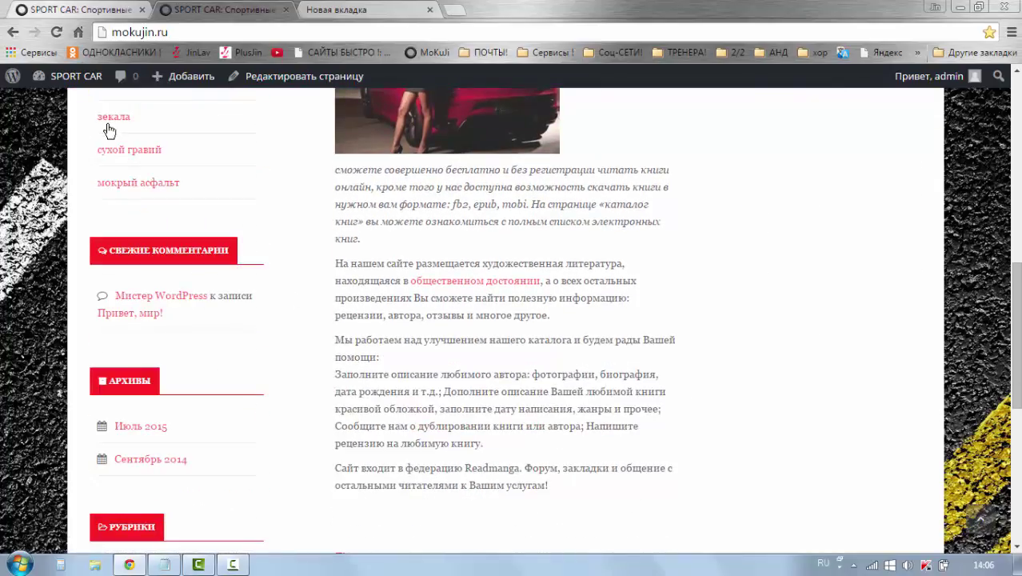
scroll(856, 240, "up", 2)
scroll(843, 328, "down", 1)
scroll(844, 328, "up", 4)
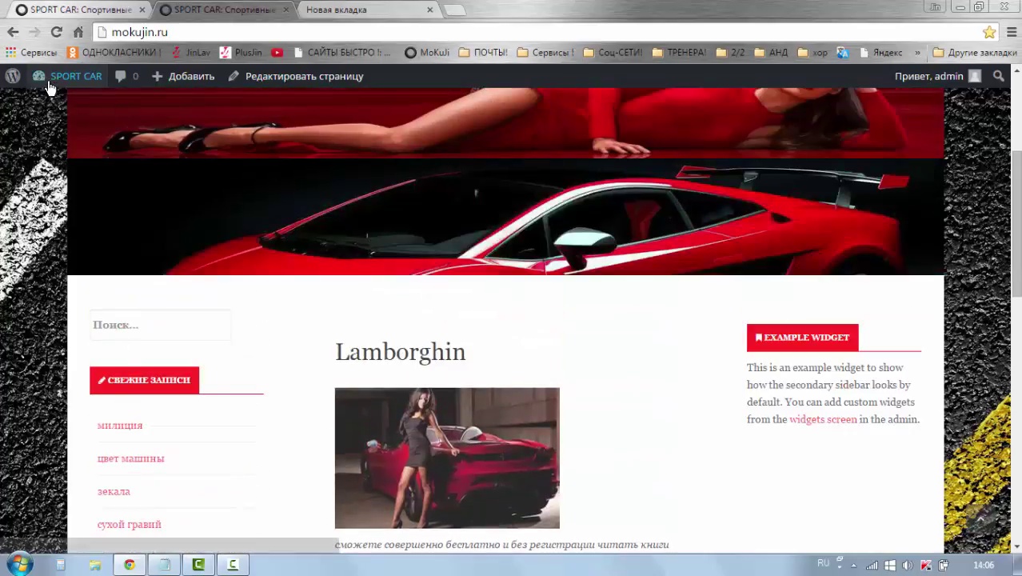
Open the site's widget settings in the customizer and check the homepage's sidebar blocks in the other browser tab.
mouse_move(44, 83)
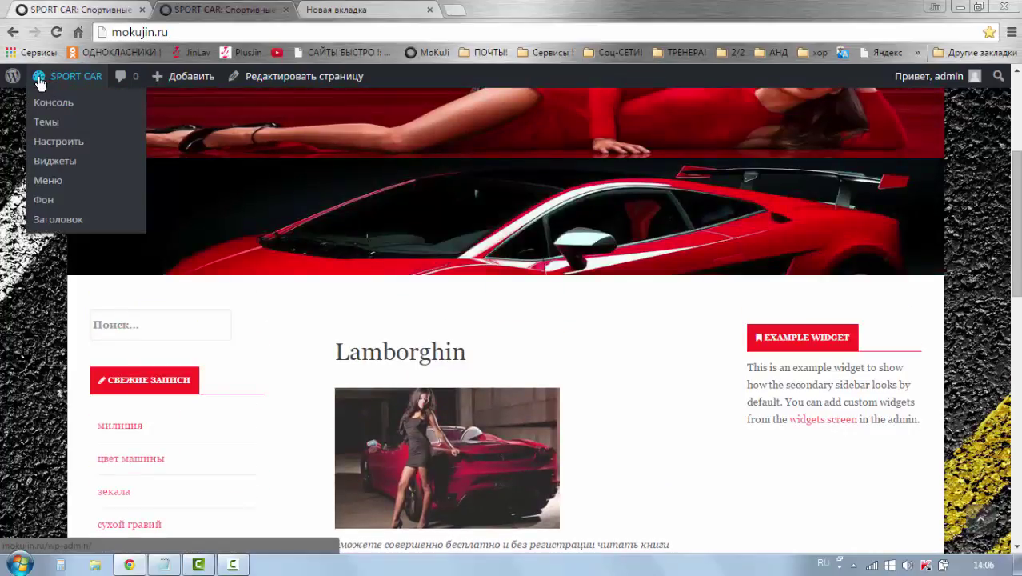
left_click(43, 168)
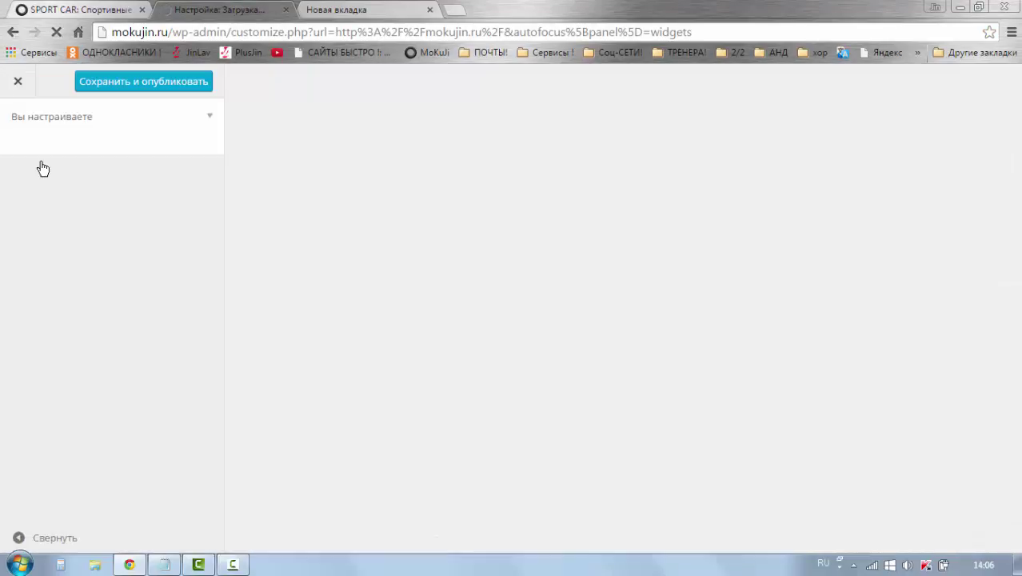
left_click(50, 9)
scroll(168, 332, "down", 6)
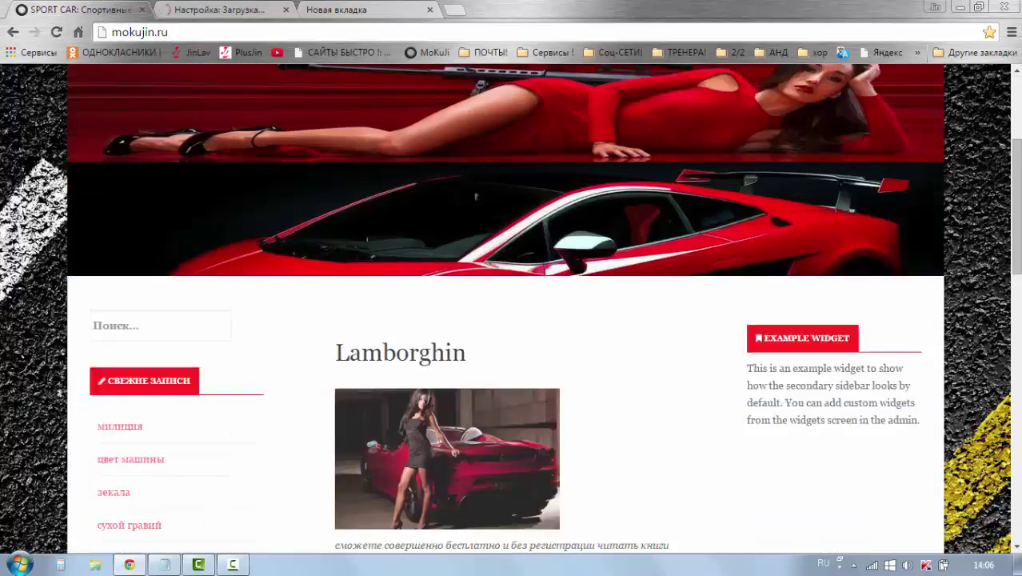
scroll(802, 128, "down", 4)
scroll(802, 352, "up", 5)
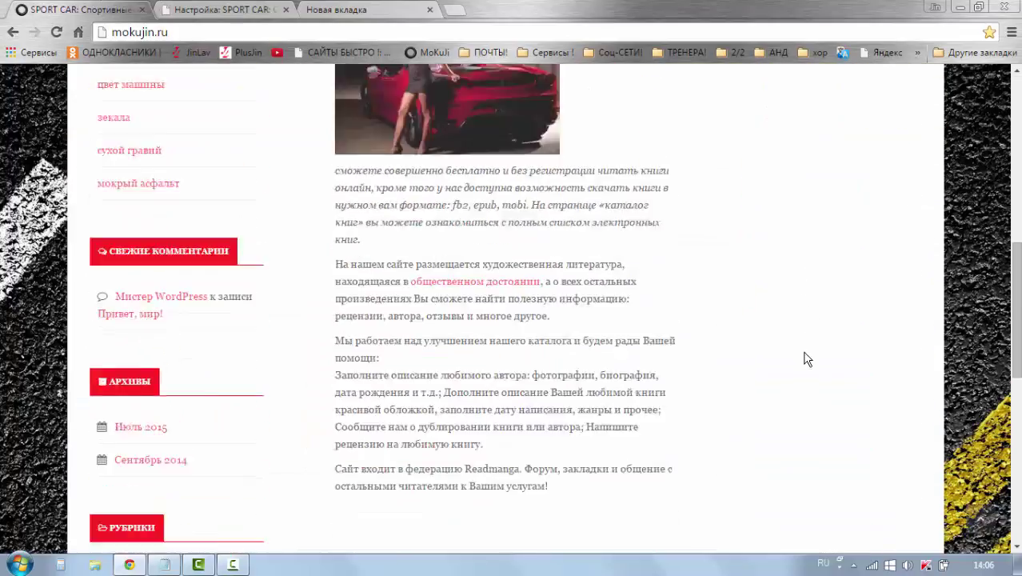
left_click(230, 10)
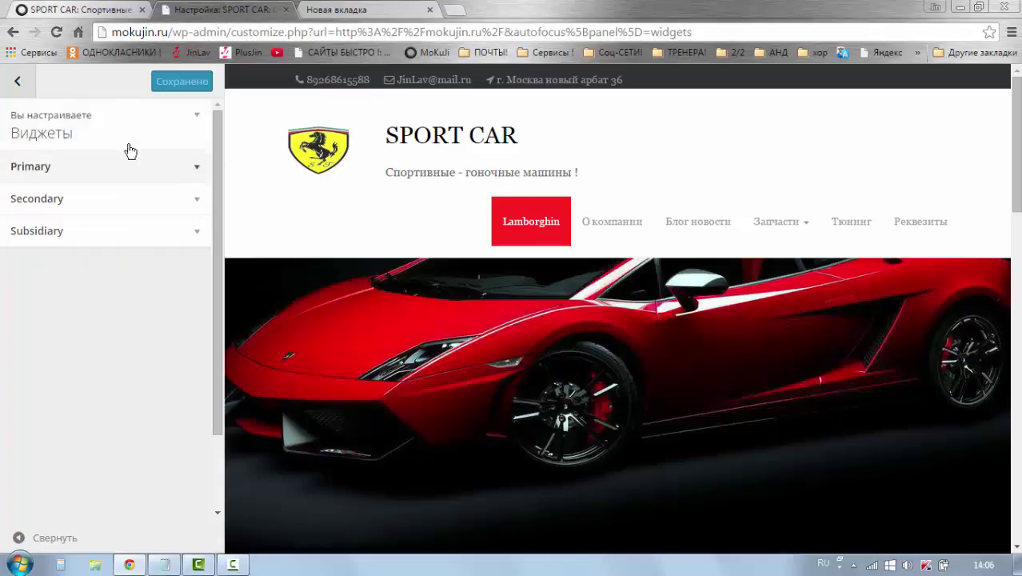
Find the Виджеты section in the customizer's main list and expand its Primary widget area.
left_click(16, 81)
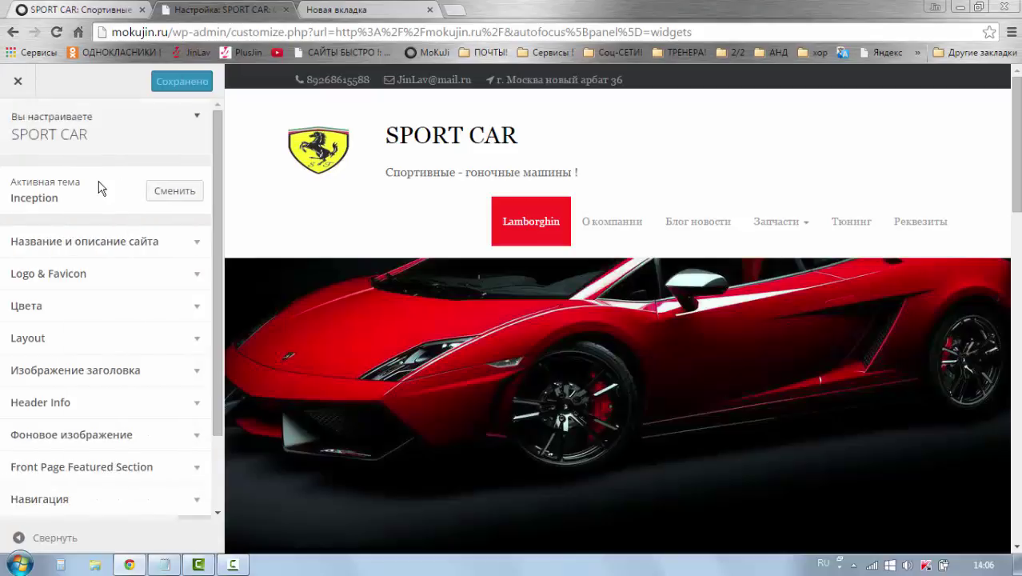
scroll(100, 142, "down", 1)
scroll(100, 142, "down", 1)
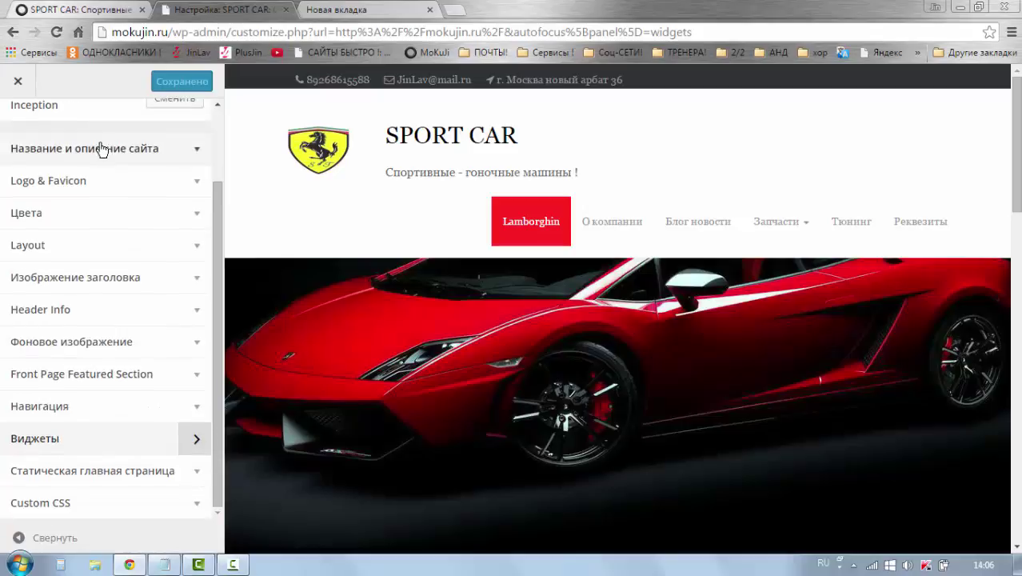
left_click(192, 445)
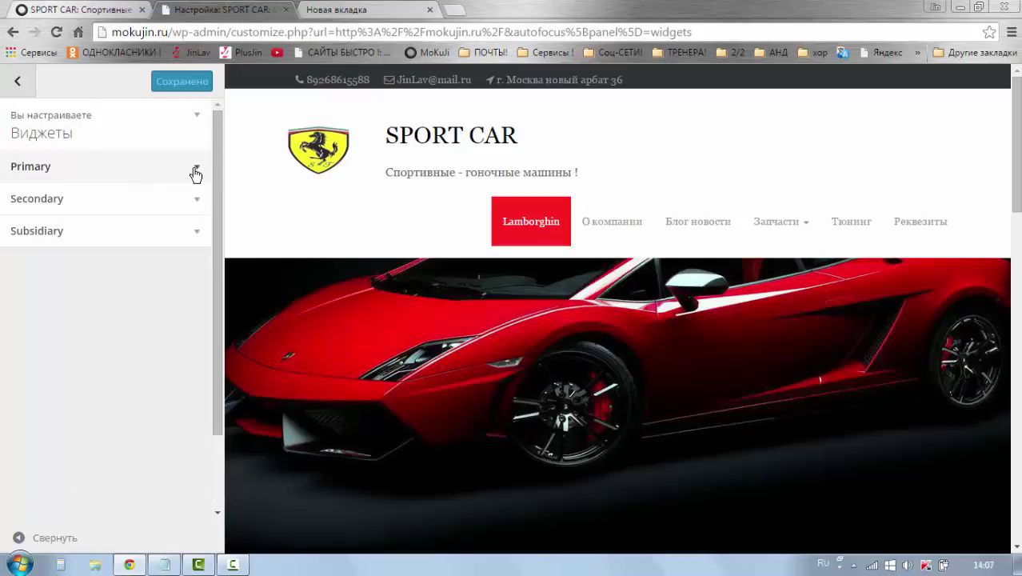
left_click(196, 171)
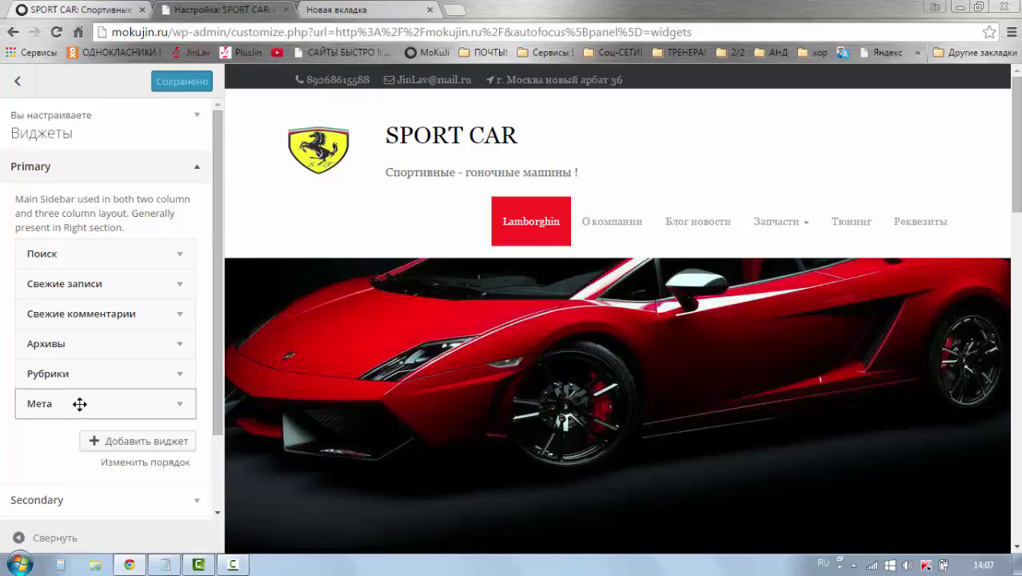
Switch to the browser tab with the SPORT CAR homepage and reload it.
left_click(78, 32)
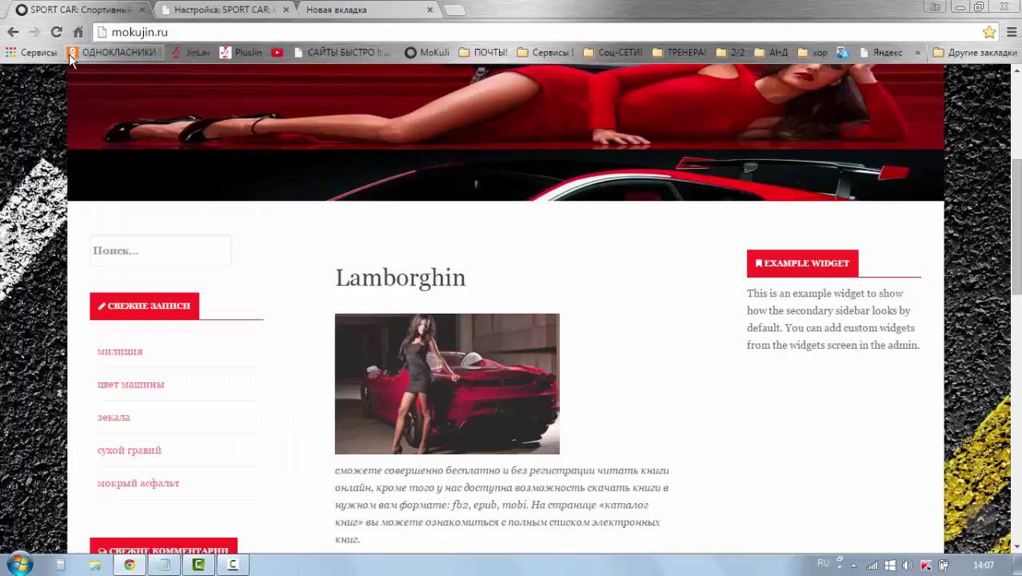
left_click(55, 32)
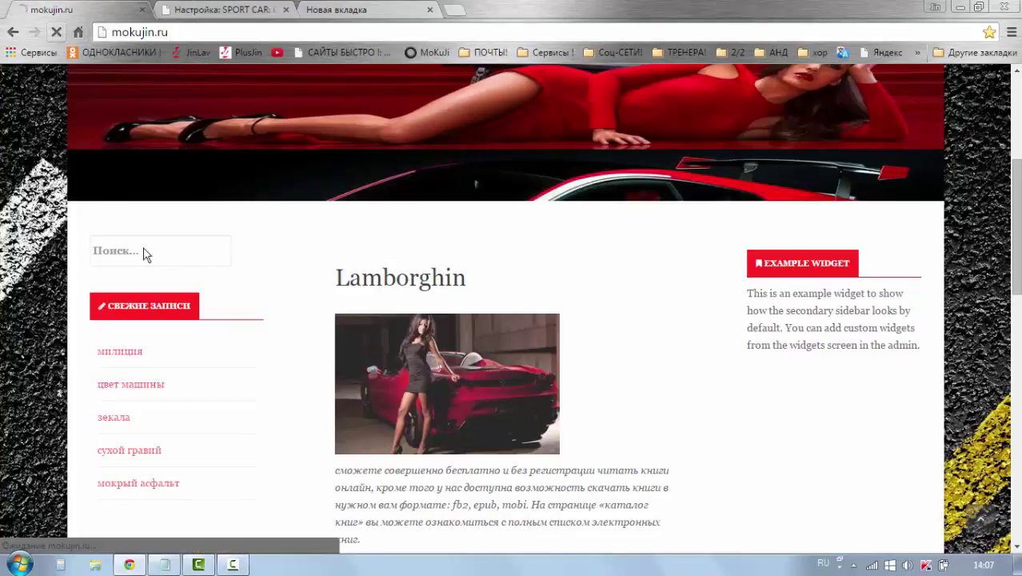
Examine the homepage's primary sidebar blocks, from the search form and recent posts to archives, categories and meta.
scroll(294, 294, "down", 1)
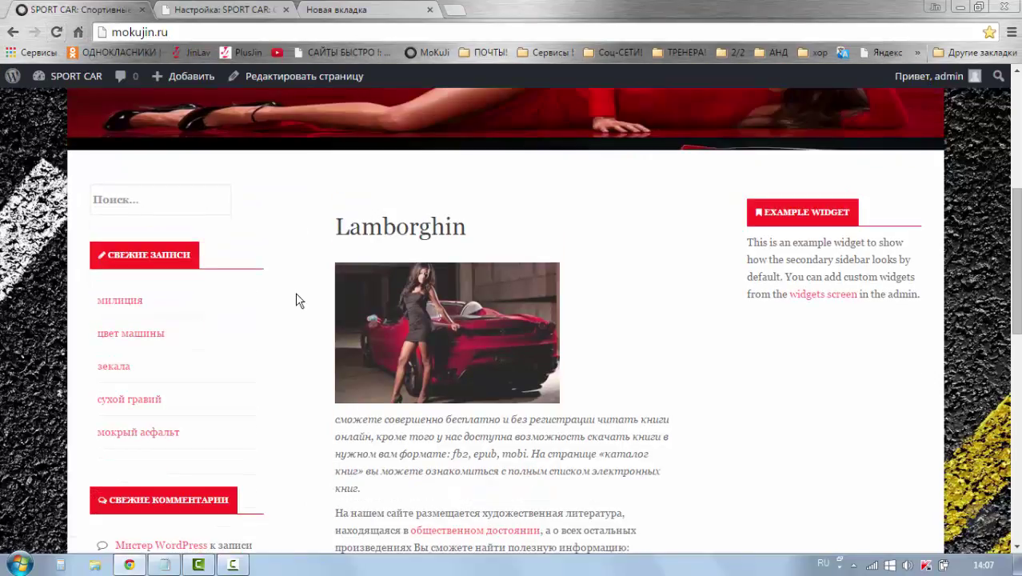
scroll(294, 296, "down", 1)
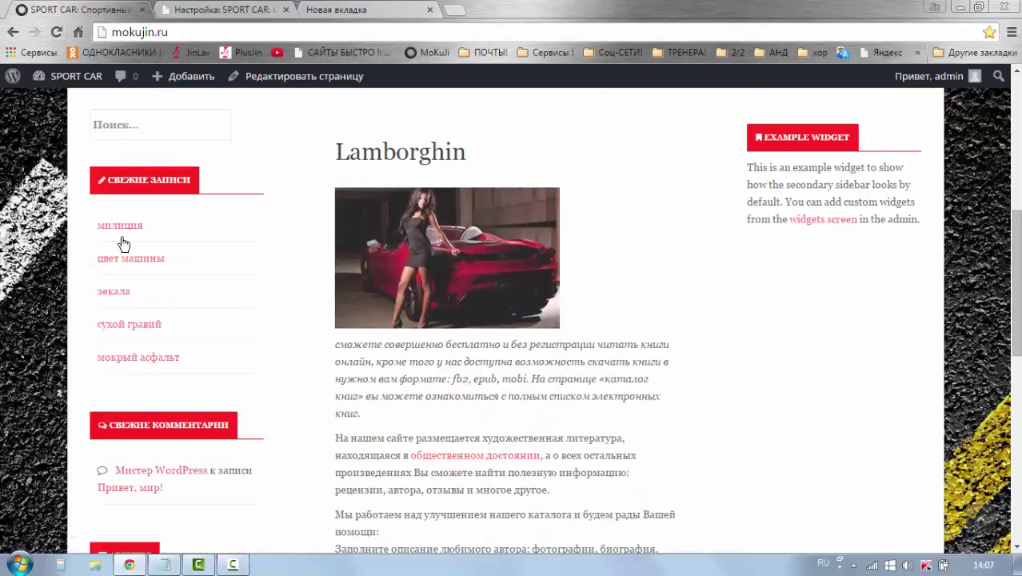
scroll(128, 344, "down", 1)
scroll(100, 330, "up", 2)
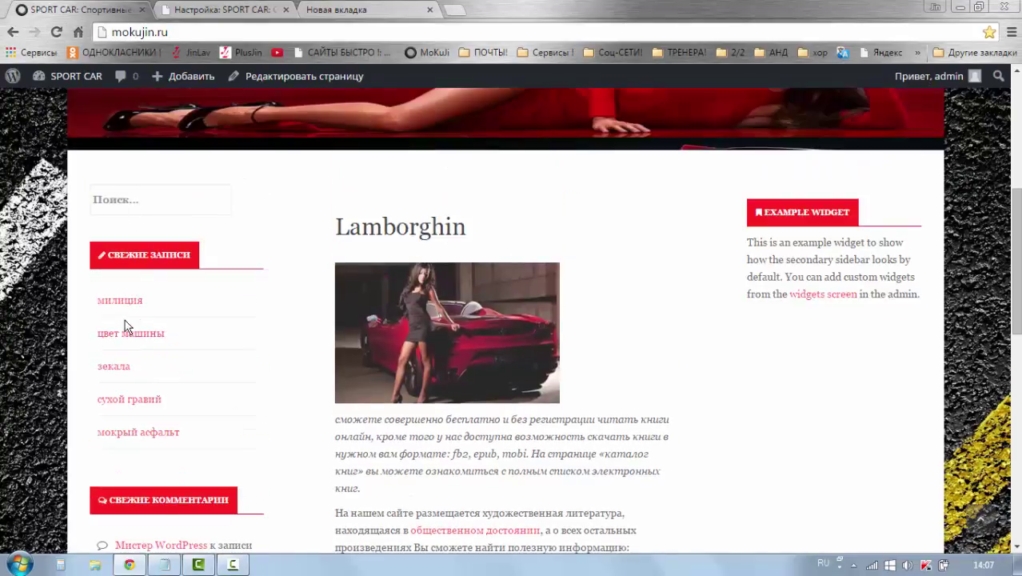
scroll(126, 327, "down", 4)
scroll(128, 288, "up", 4)
scroll(128, 324, "down", 8)
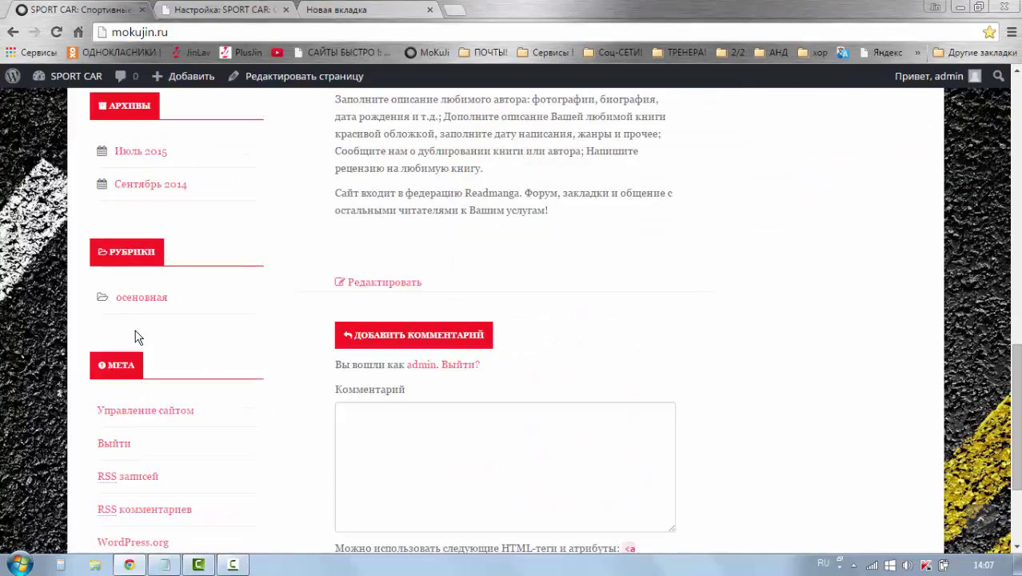
scroll(137, 337, "up", 8)
scroll(144, 240, "down", 7)
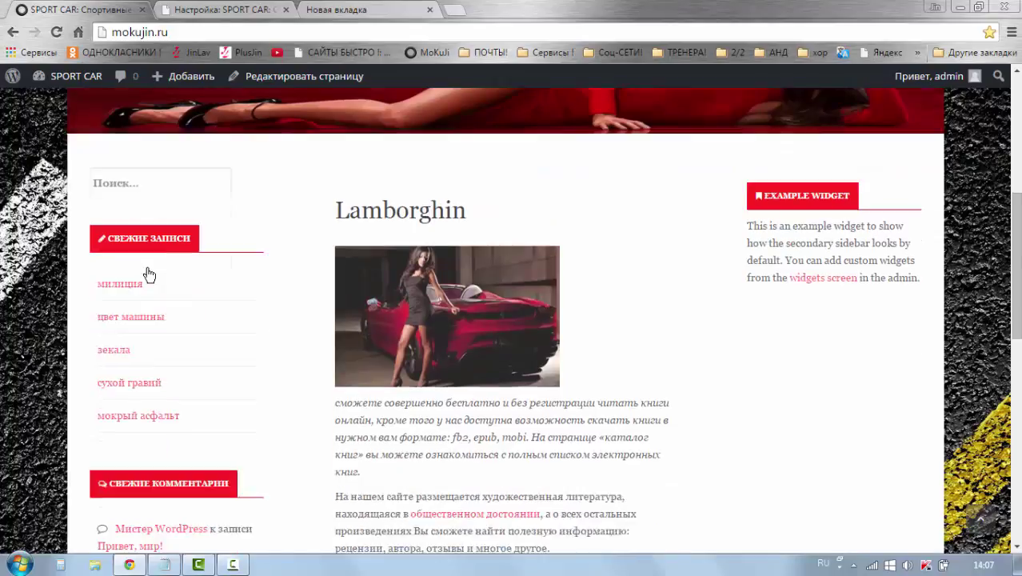
scroll(146, 274, "up", 7)
scroll(176, 351, "down", 4)
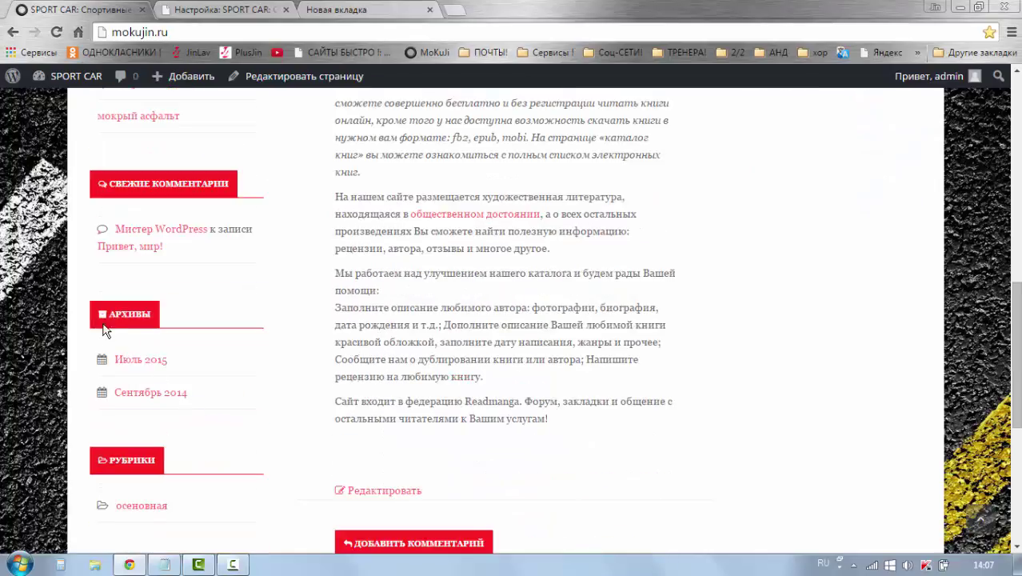
scroll(163, 360, "down", 3)
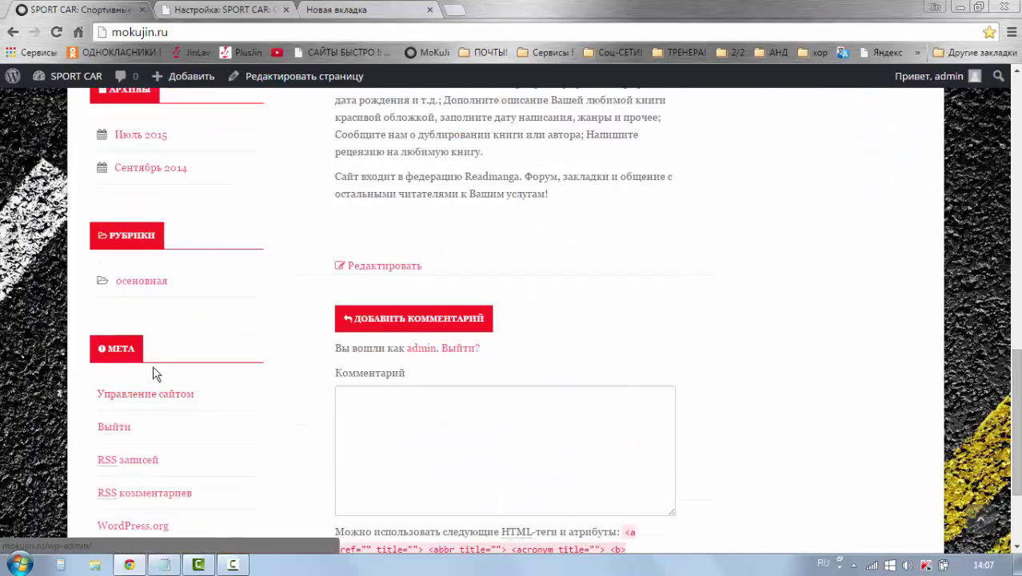
scroll(153, 373, "up", 7)
Switch to the customizer tab, expand the Secondary widget area instead of Primary, and check the matching sidebar on the homepage tab.
left_click(197, 10)
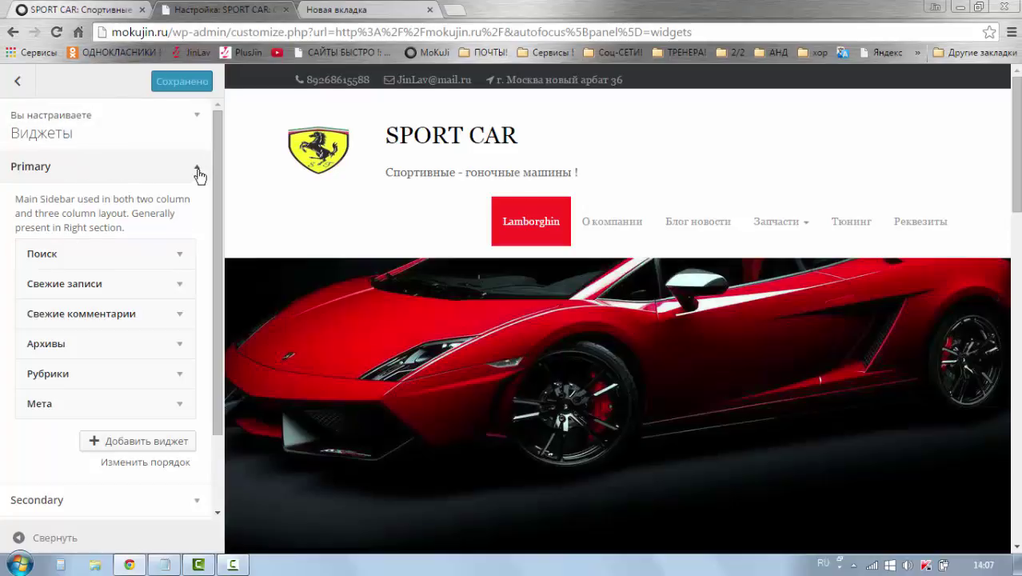
left_click(199, 172)
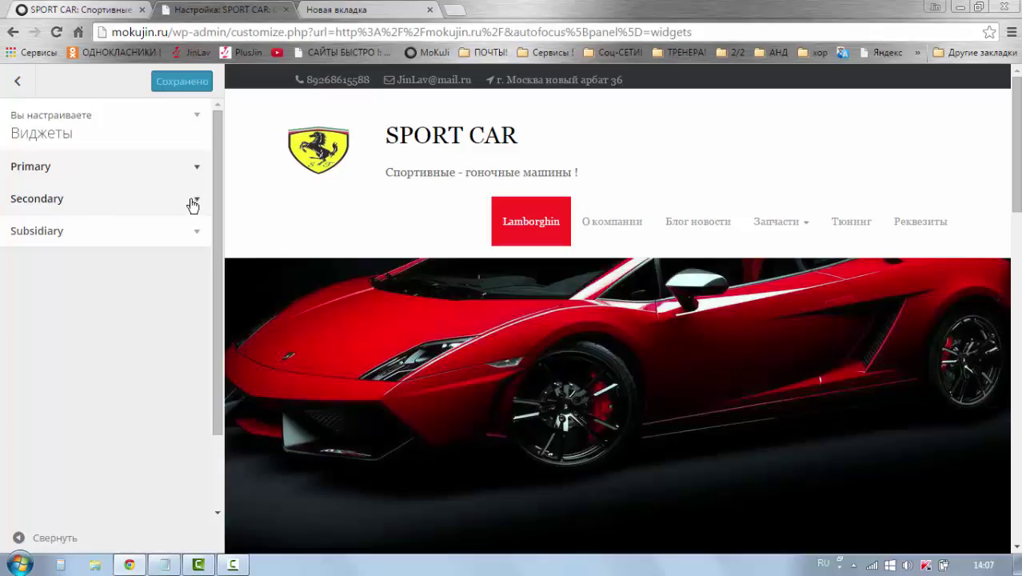
left_click(193, 204)
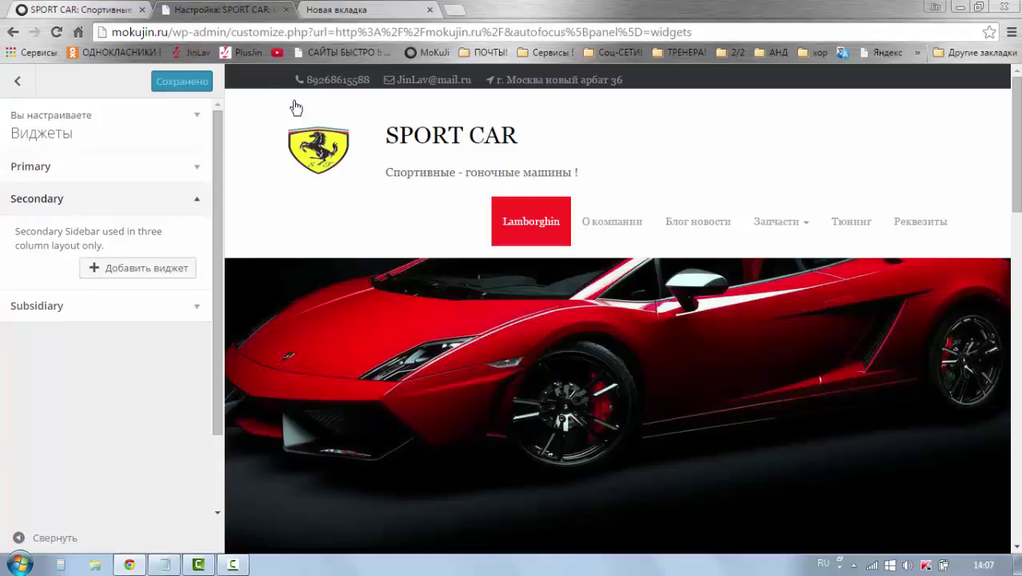
left_click(99, 10)
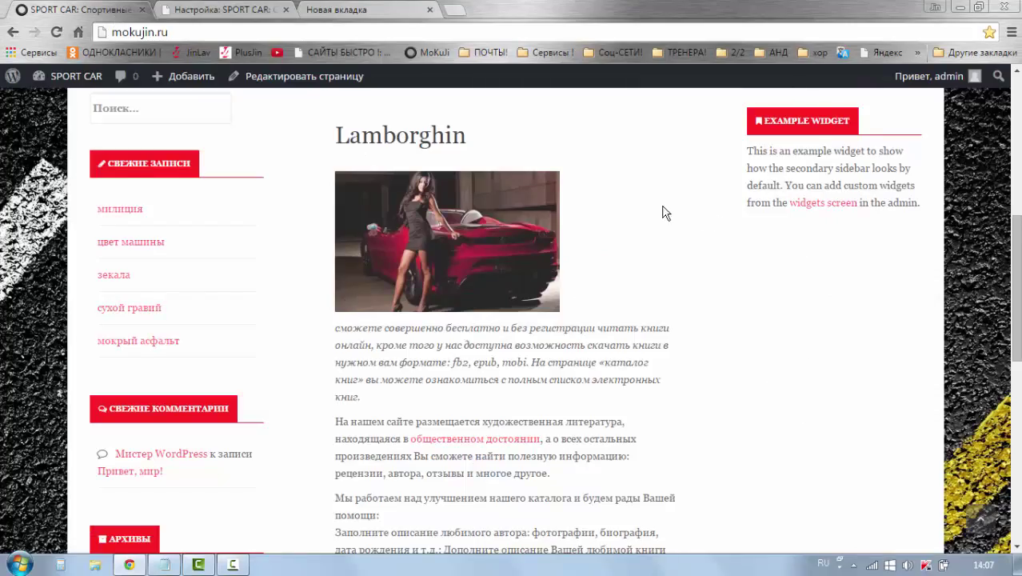
left_click(197, 12)
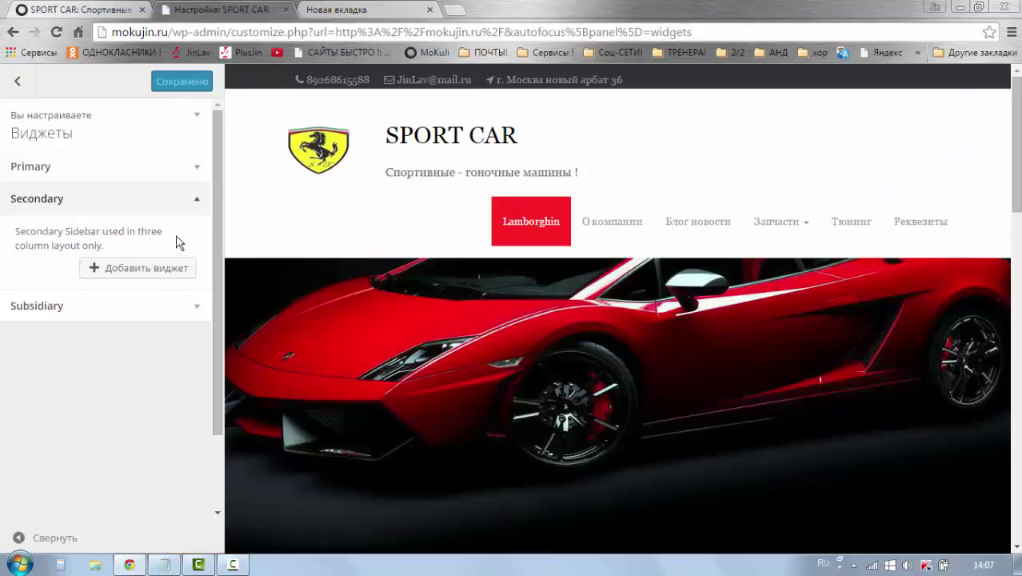
Add the Календарь widget to the Secondary widget area.
left_click(131, 269)
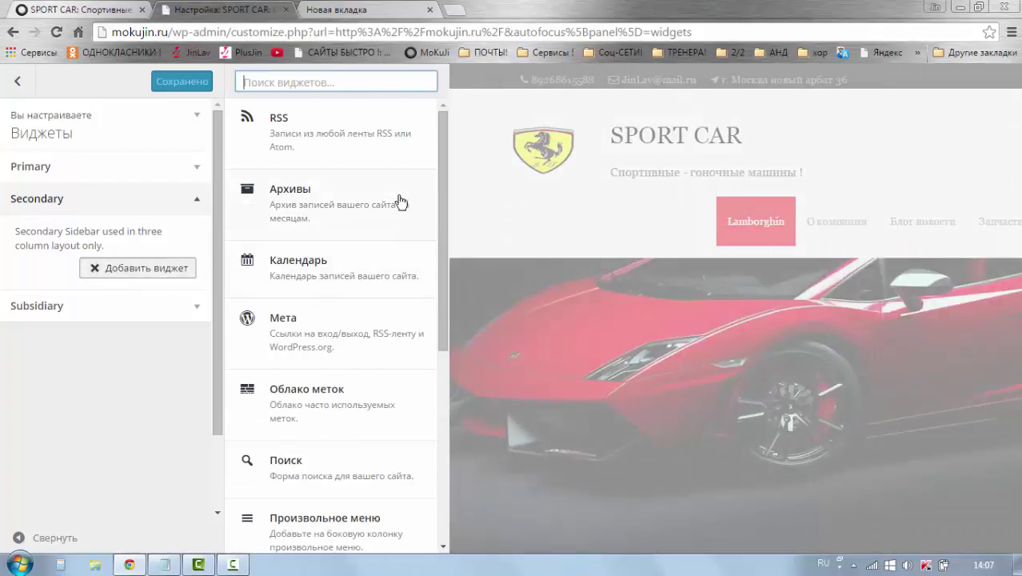
left_click_drag(438, 182, 437, 210)
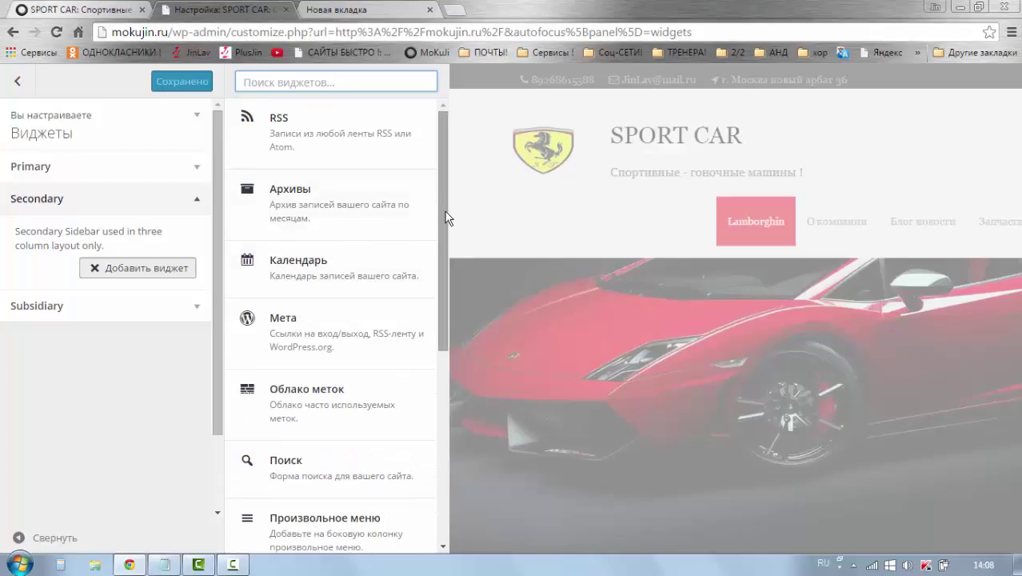
scroll(441, 204, "down", 1)
scroll(442, 190, "up", 1)
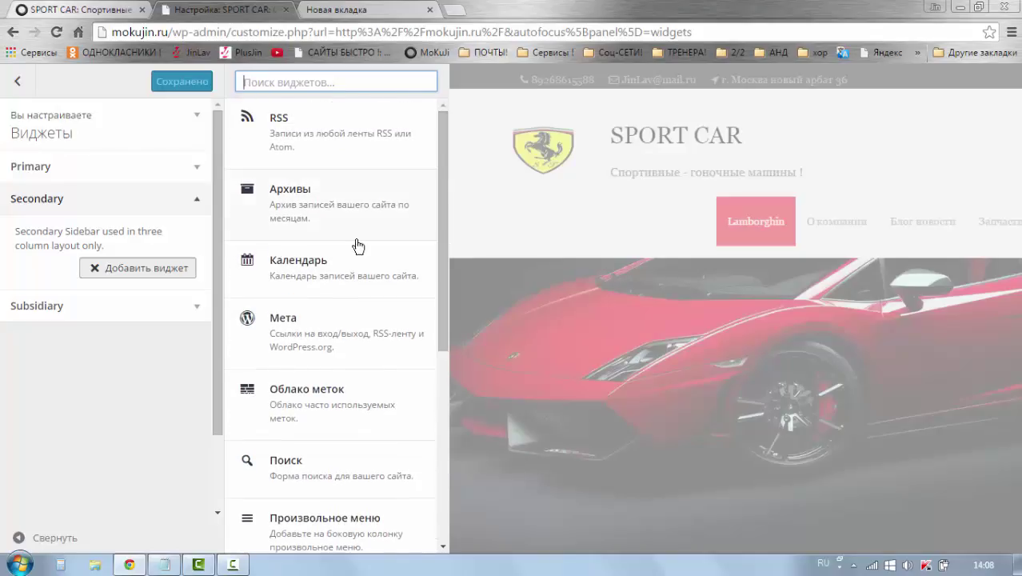
left_click(306, 264)
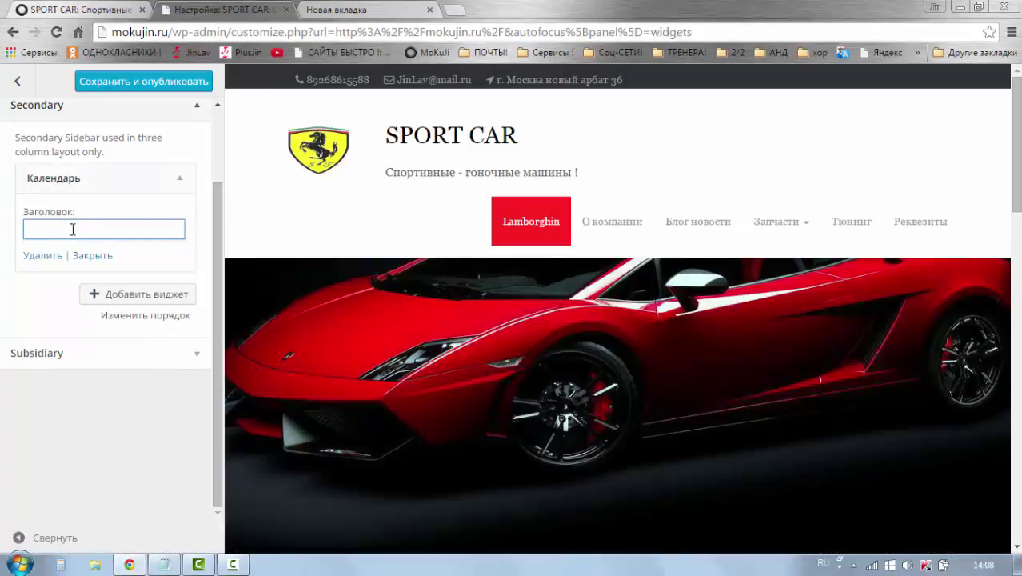
Set the calendar widget's title to "КалендариФЕРАРИ".
type("Кал")
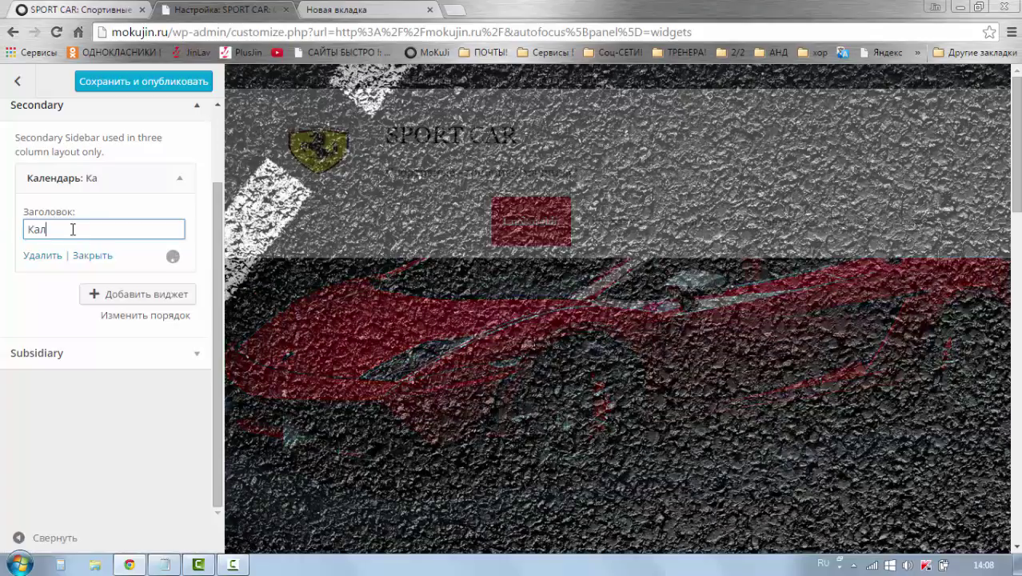
type("енда")
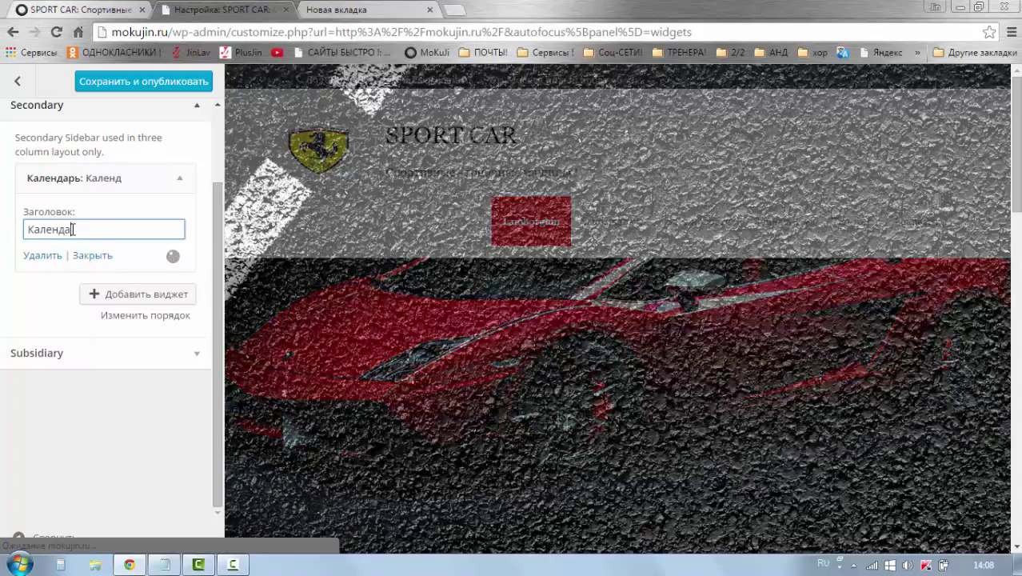
type("ри ")
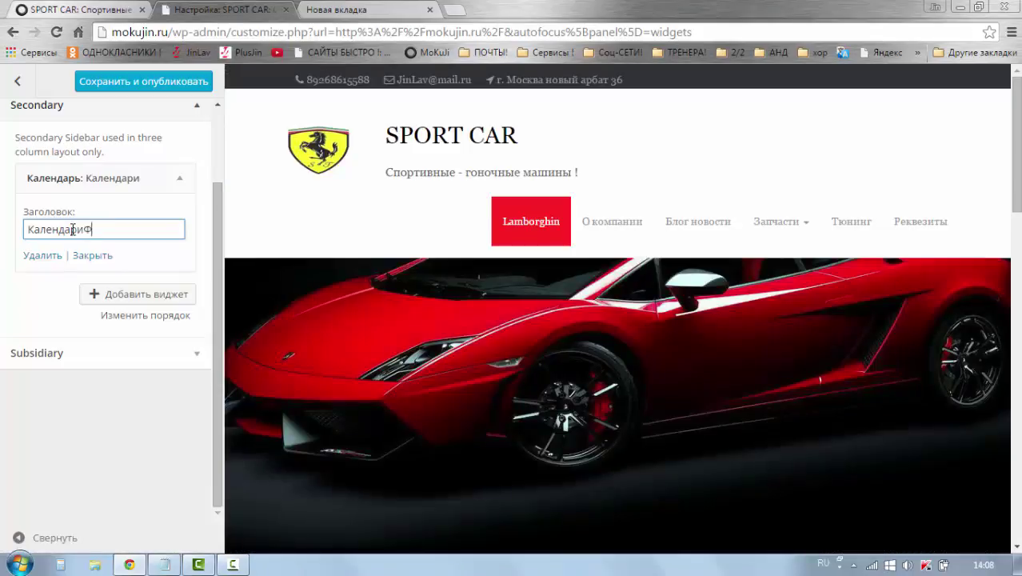
type("ФЕРАРИ")
Save and publish the calendar widget, and reload the SPORT CAR homepage in its tab to check the secondary sidebar.
left_click(124, 88)
left_click(60, 12)
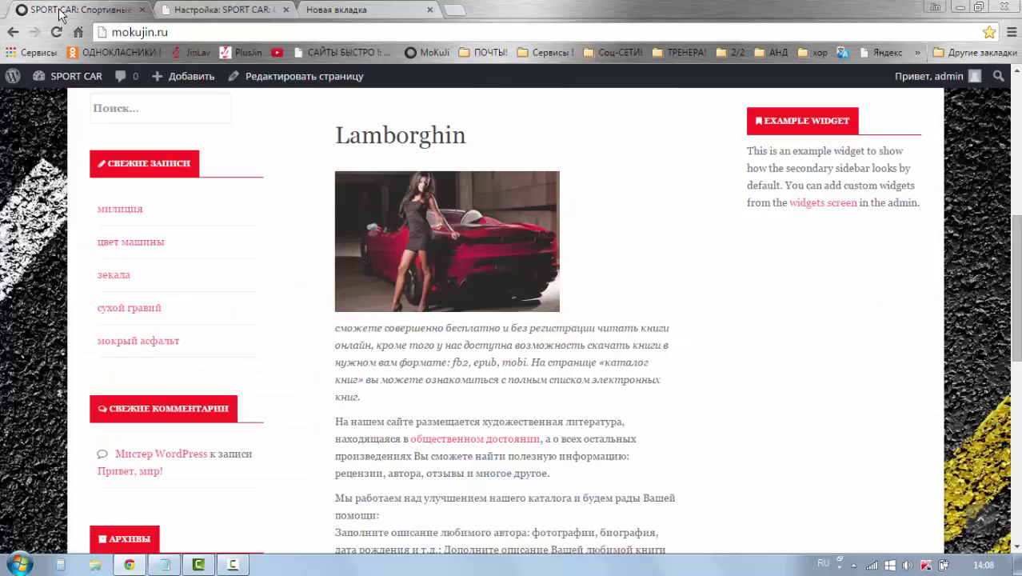
left_click(56, 32)
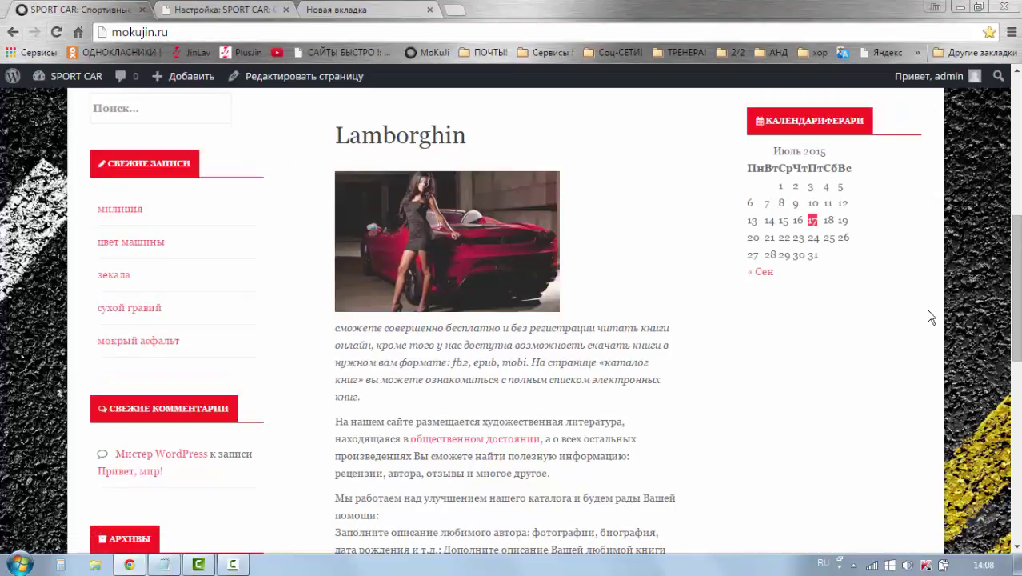
scroll(930, 288, "up", 1)
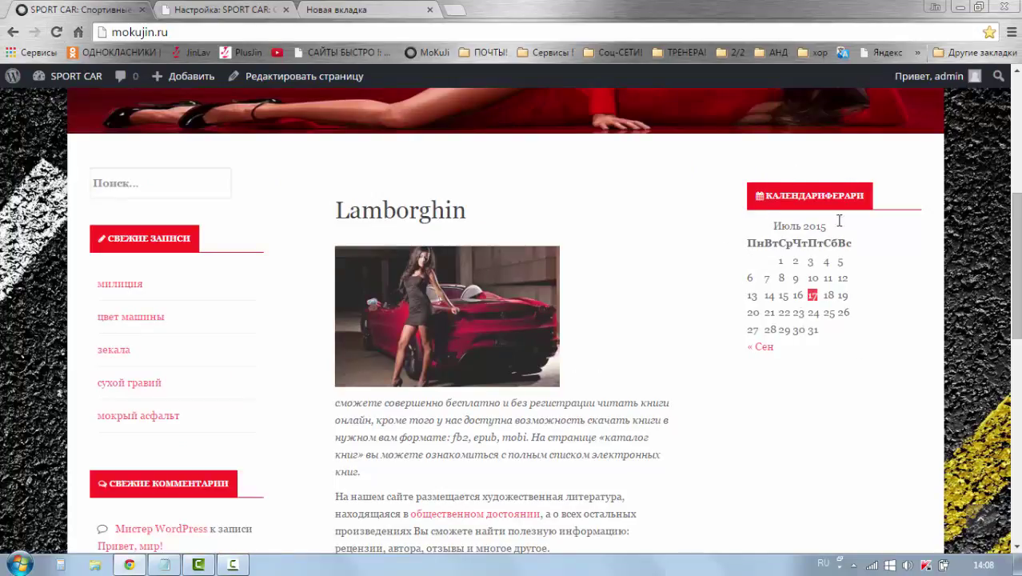
Return to the customizer tab and delete the Календарь widget from the Secondary area.
left_click(224, 11)
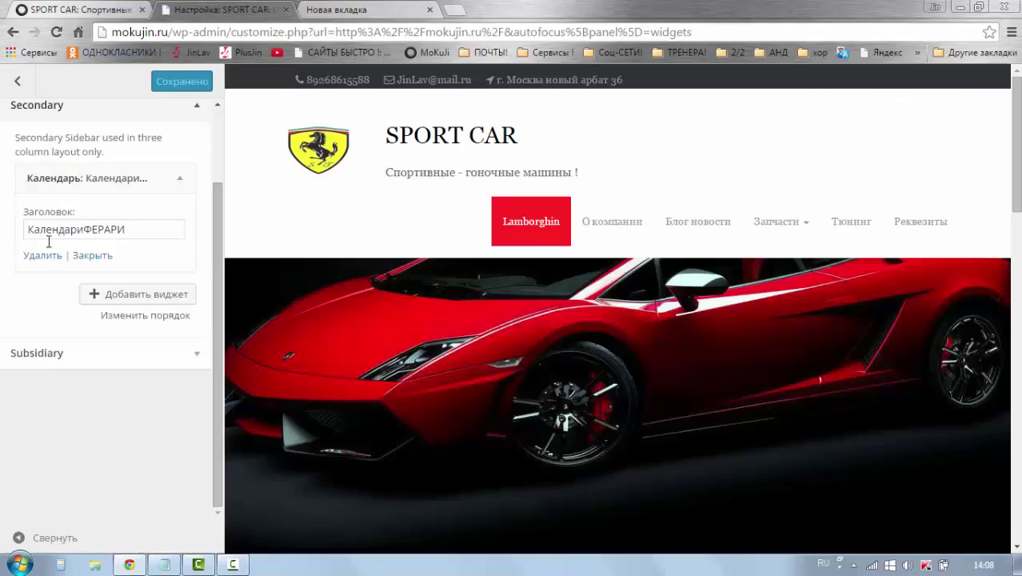
left_click(184, 181)
left_click(184, 181)
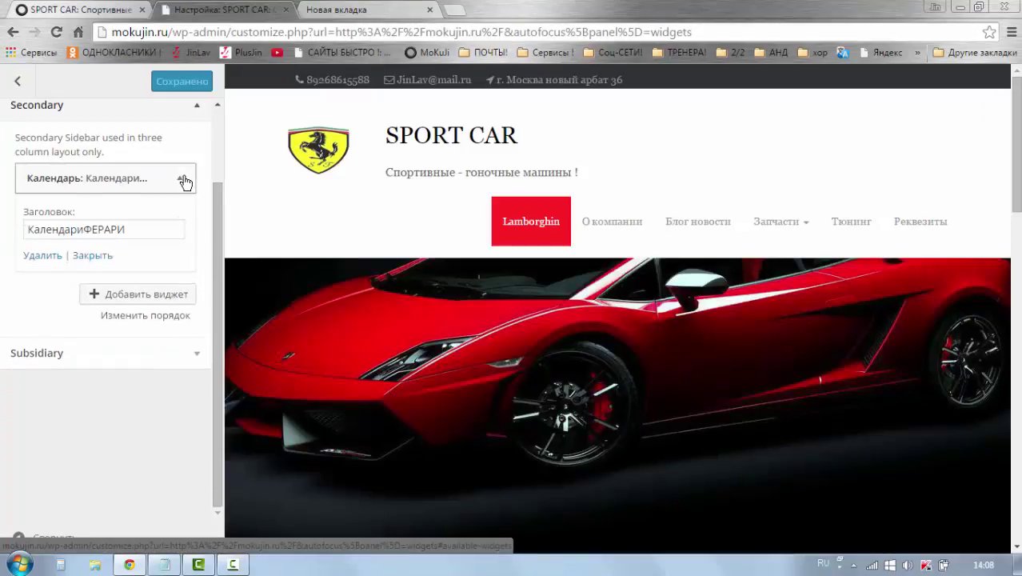
left_click(184, 181)
left_click(184, 181)
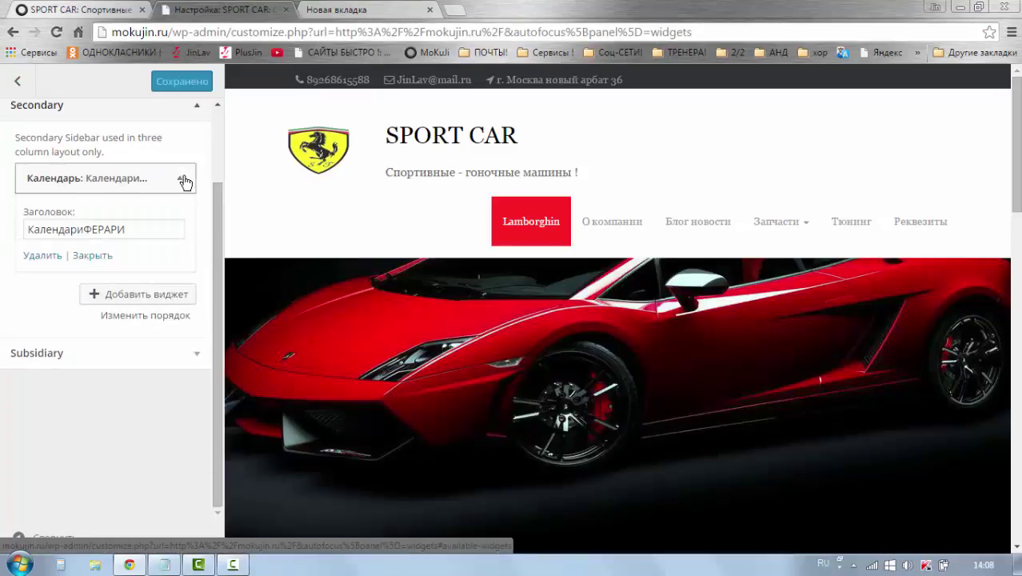
left_click(40, 256)
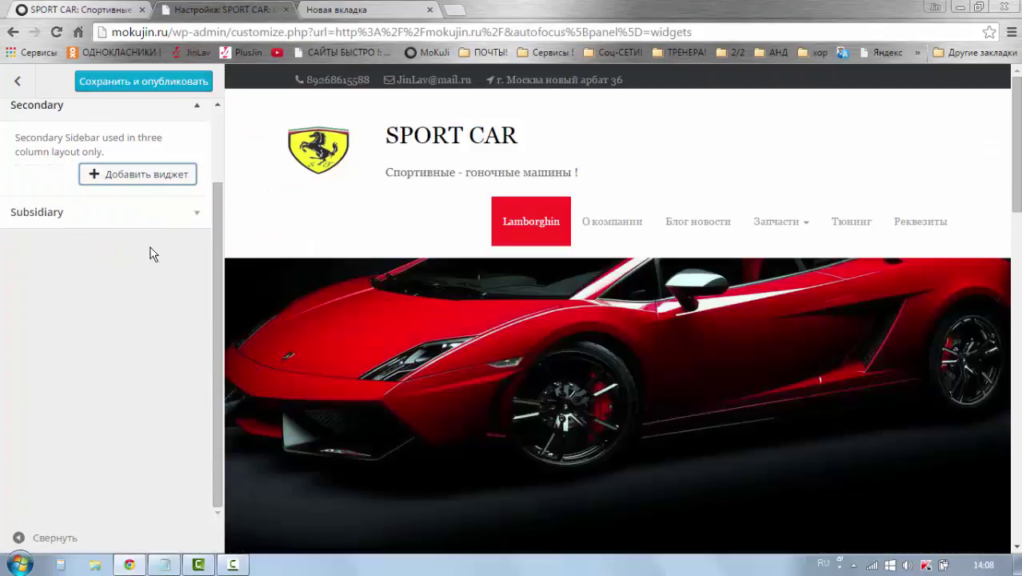
Add the Рубрики widget to the Secondary widget area.
left_click(135, 177)
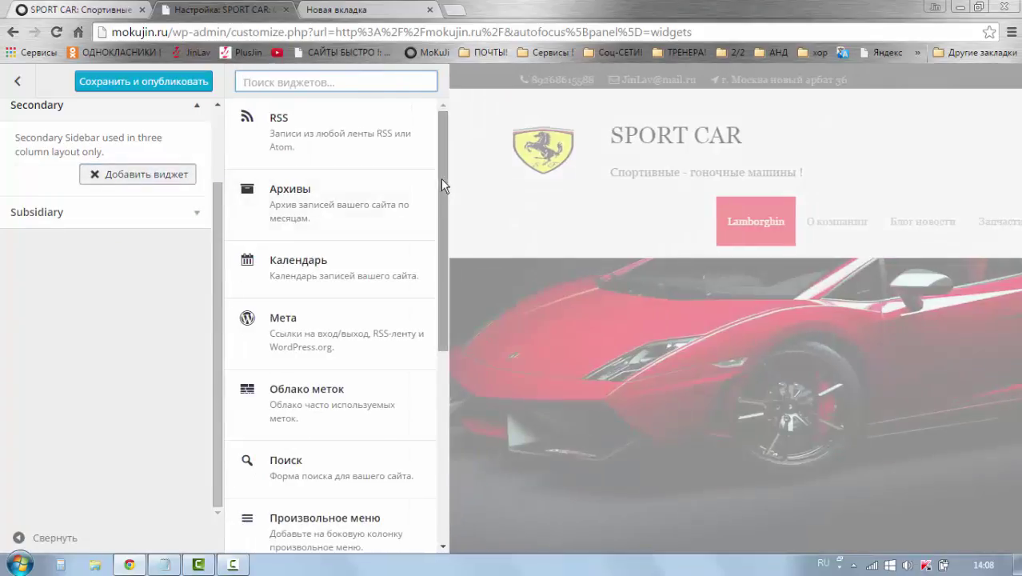
scroll(440, 184, "down", 3)
scroll(435, 219, "down", 3)
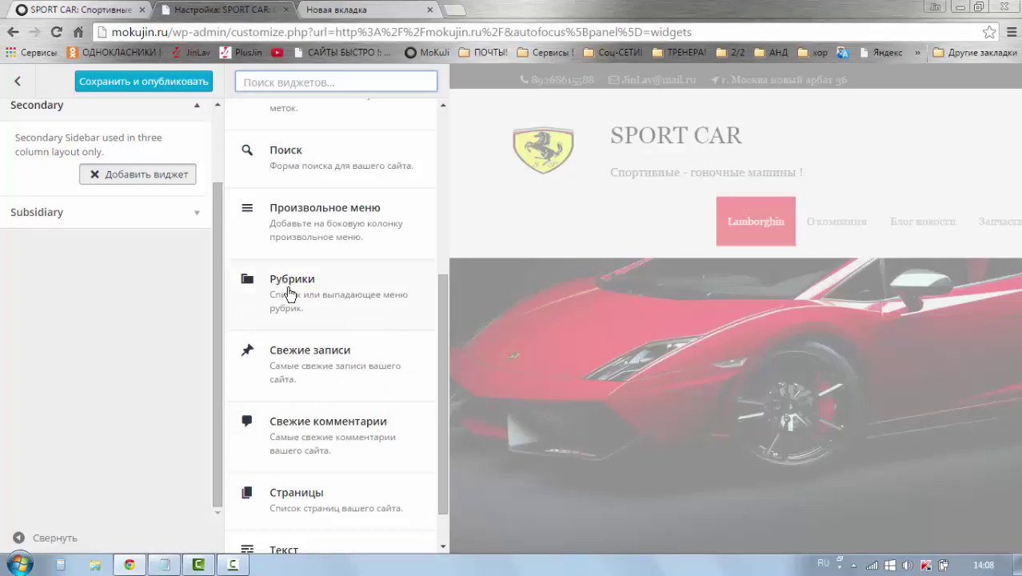
left_click(300, 287)
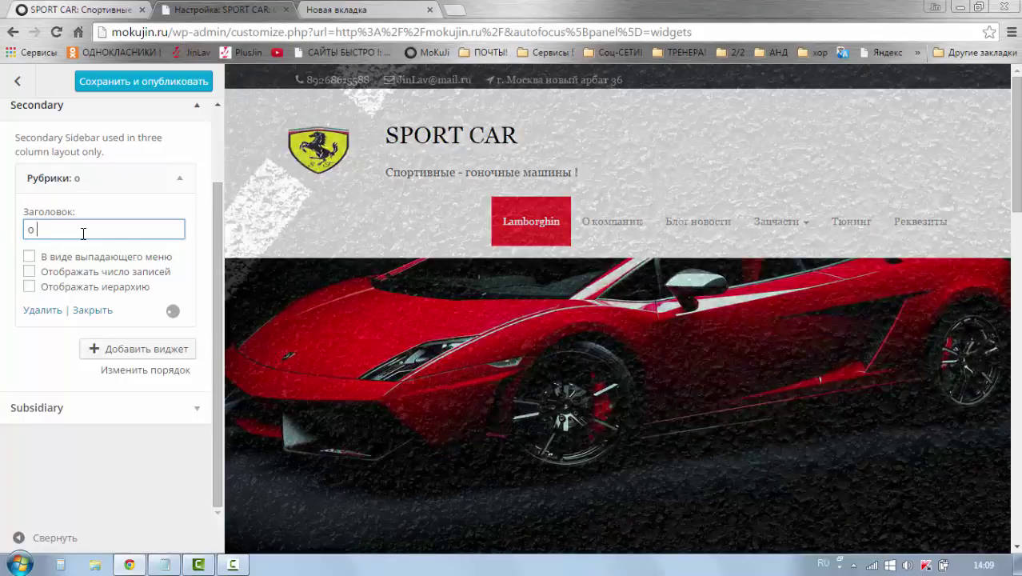
Set the Рубрики widget's title to "О ФЕРАРИ", with a capital О.
type("ФЕРАРИ")
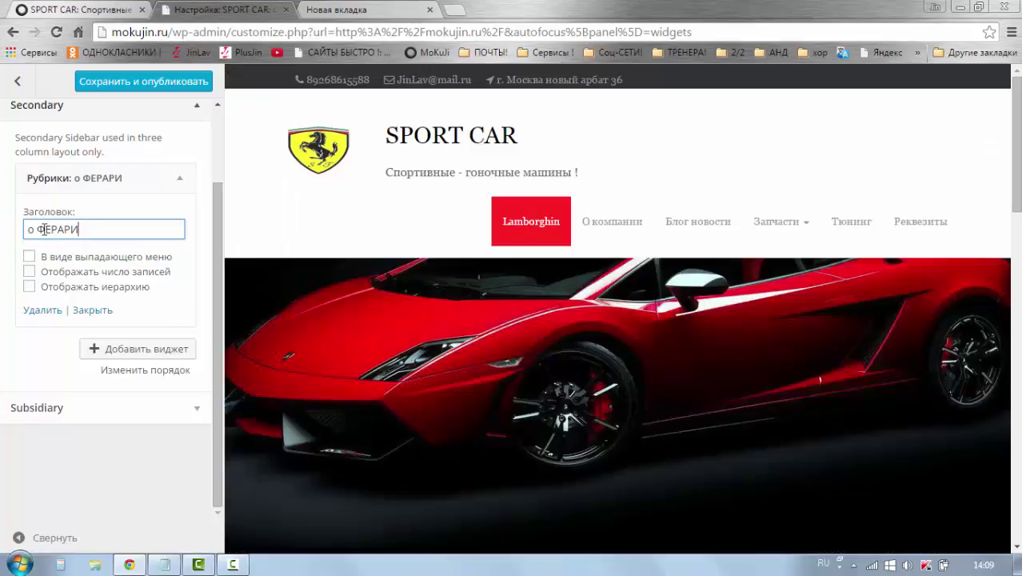
left_click(36, 226)
key("BackSpace")
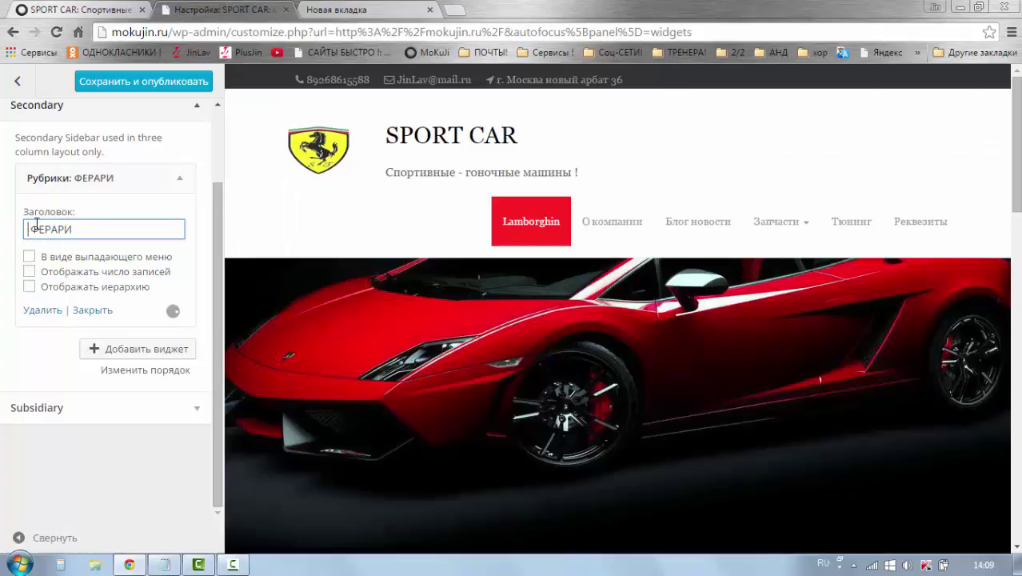
type("О")
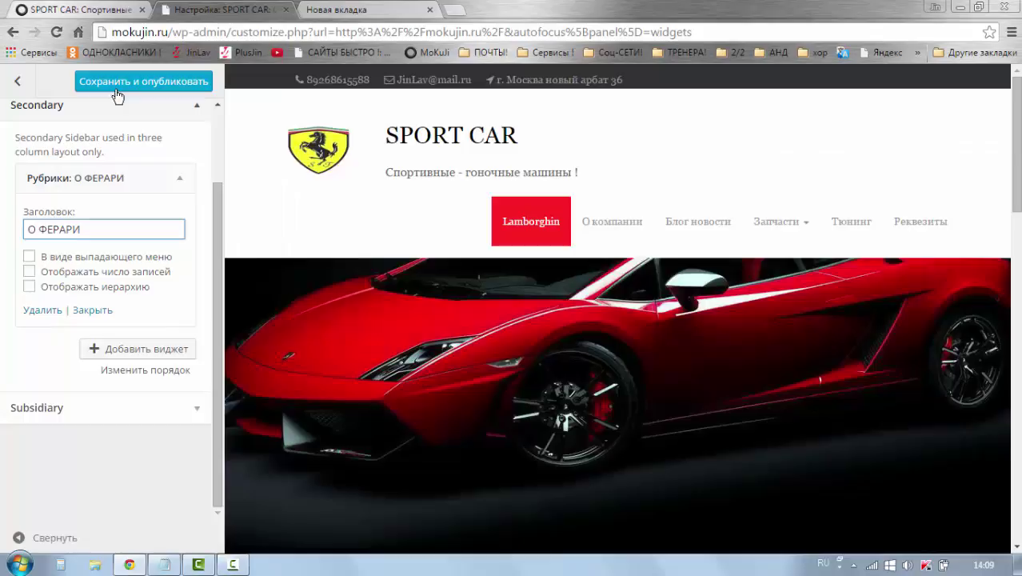
Save and publish the Рубрики widget, and reload the SPORT CAR homepage in its tab to check it.
left_click(116, 90)
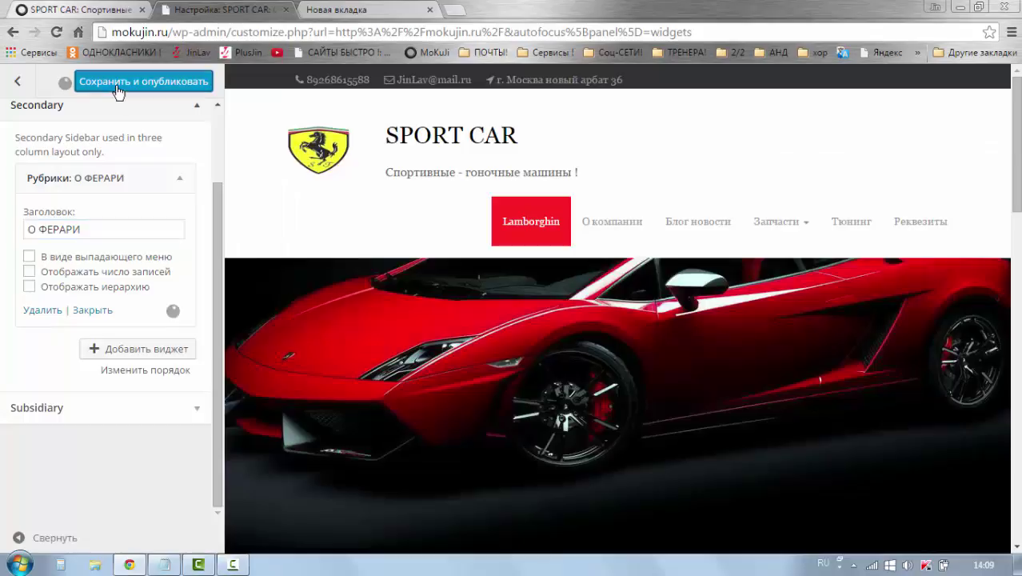
left_click(71, 10)
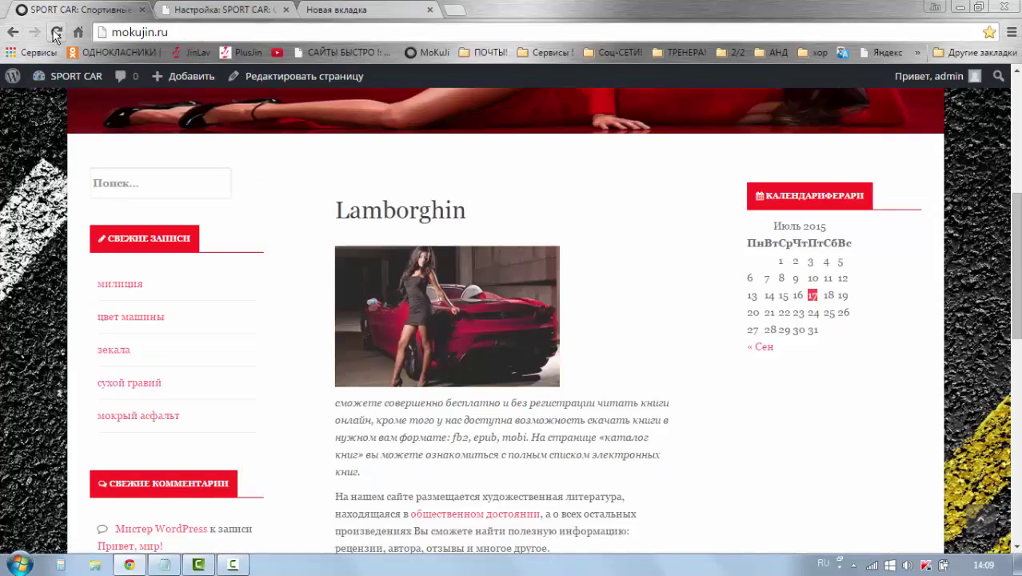
left_click(56, 32)
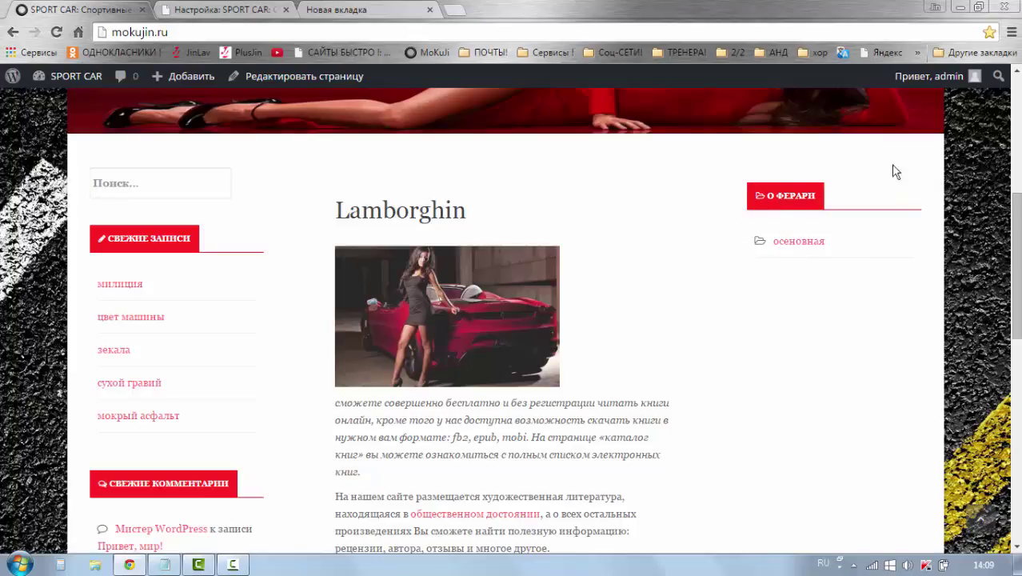
Check the Рубрики widget's settings in the customizer against the О ФЕРАРИ block on the homepage.
left_click(179, 12)
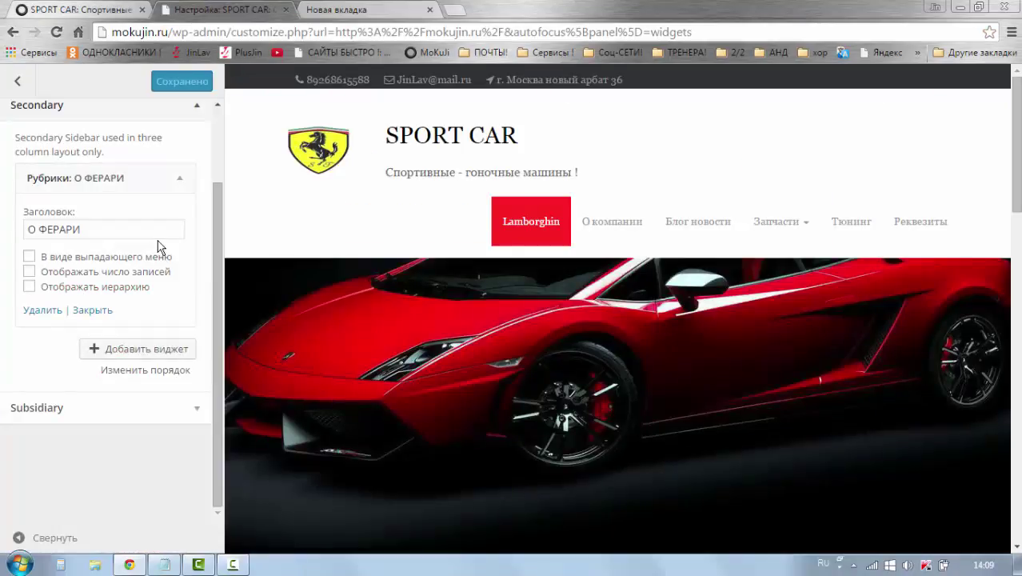
left_click(88, 10)
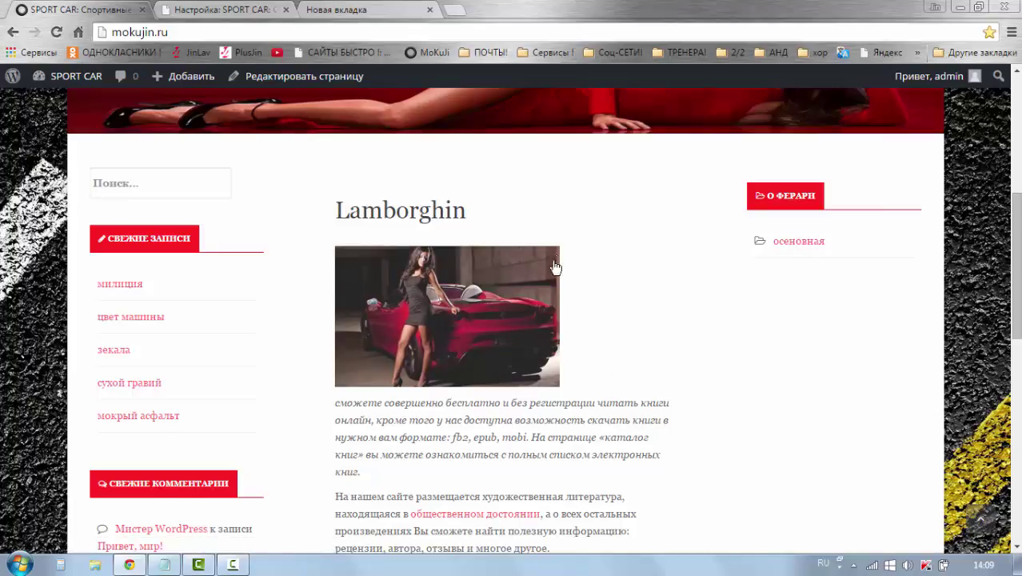
scroll(601, 321, "down", 3)
scroll(602, 322, "up", 5)
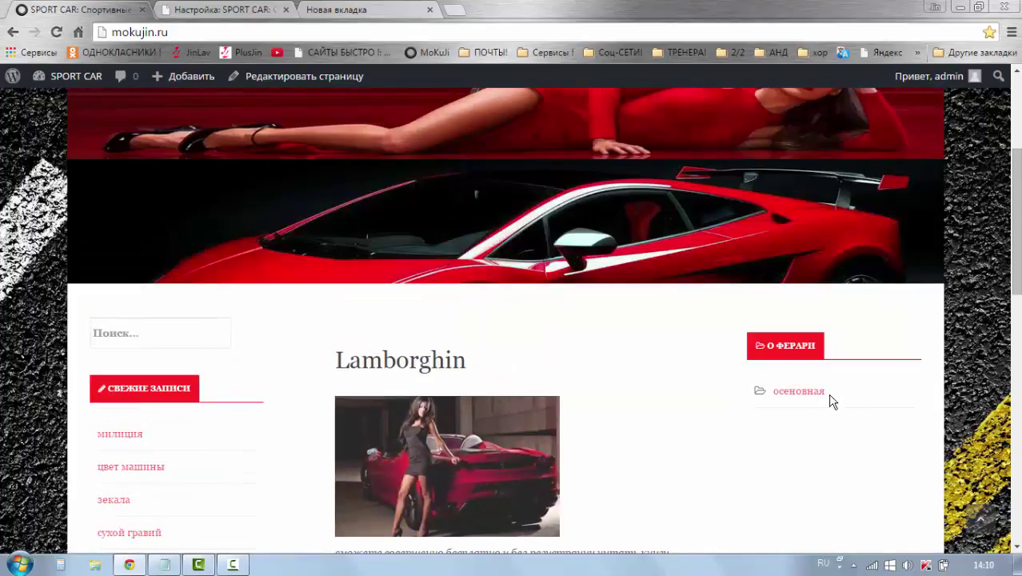
scroll(823, 484, "down", 1)
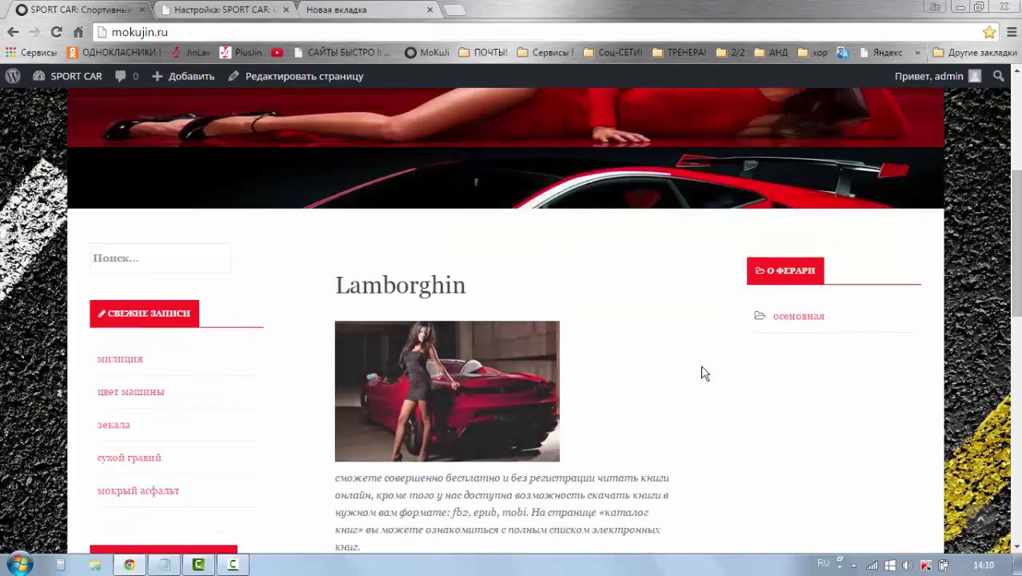
Open the осеновная category from the О ФЕРАРИ block and look through the posts listed on its page.
left_click(792, 317)
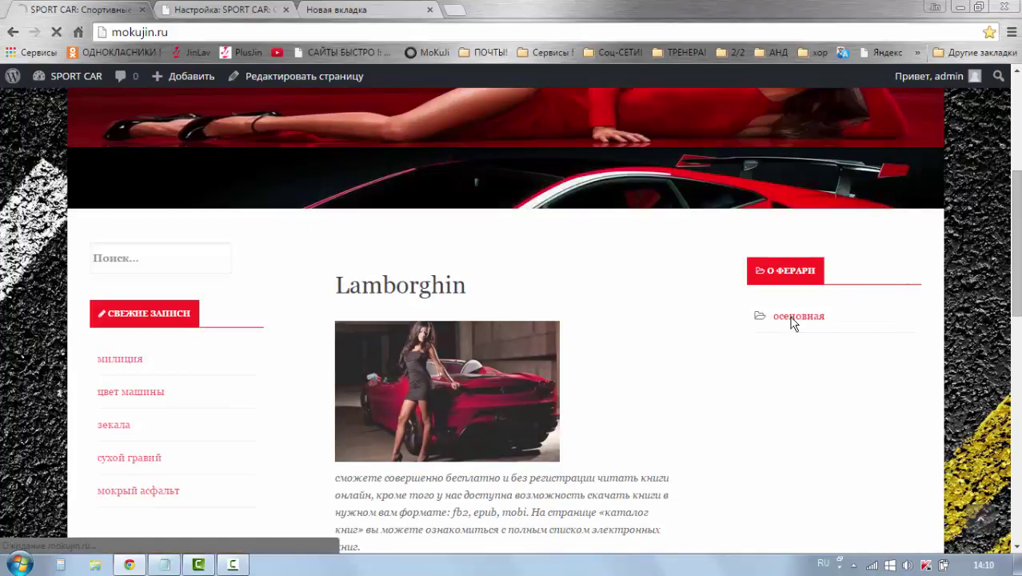
scroll(623, 371, "down", 4)
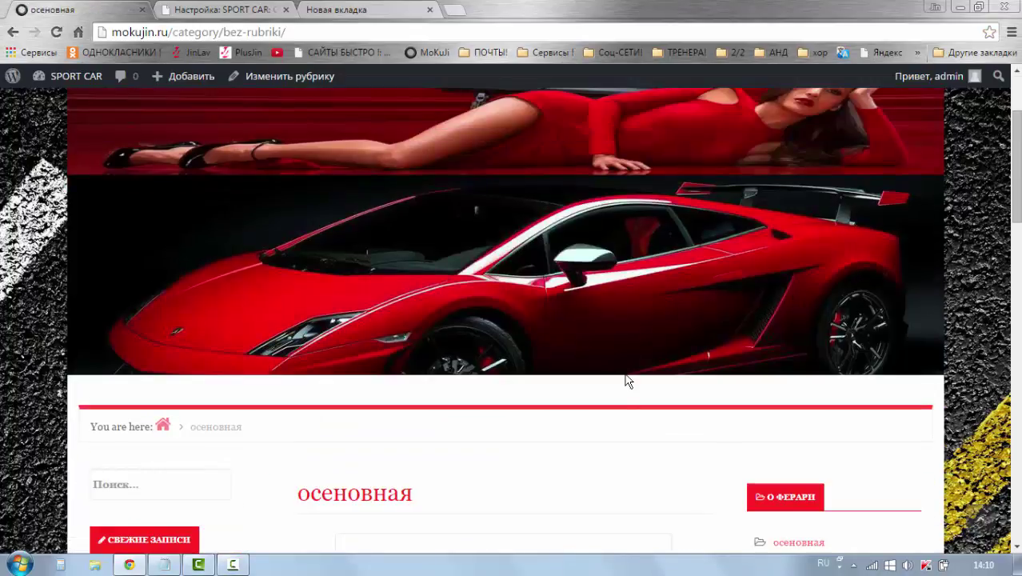
scroll(646, 349, "down", 3)
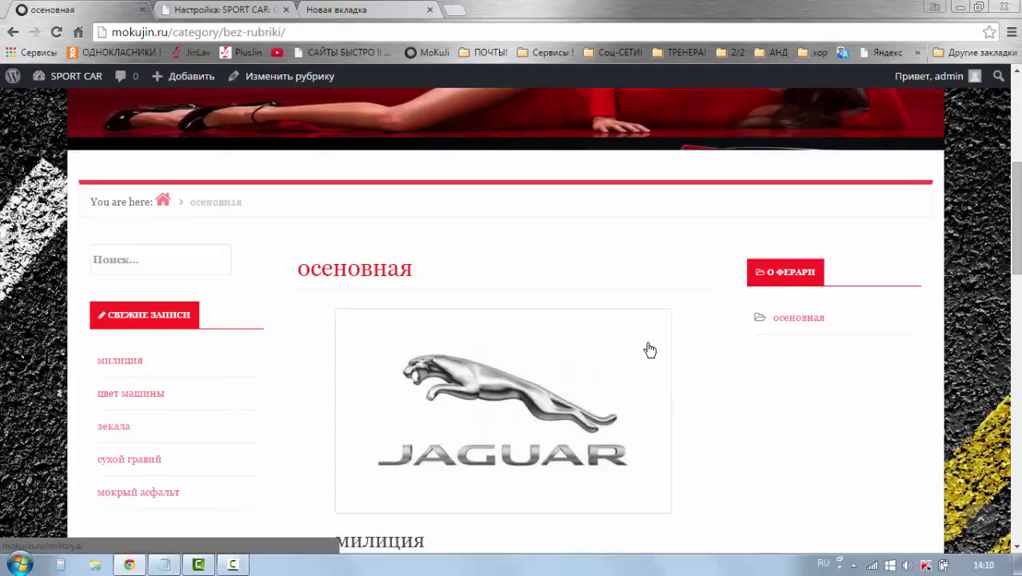
scroll(490, 303, "down", 5)
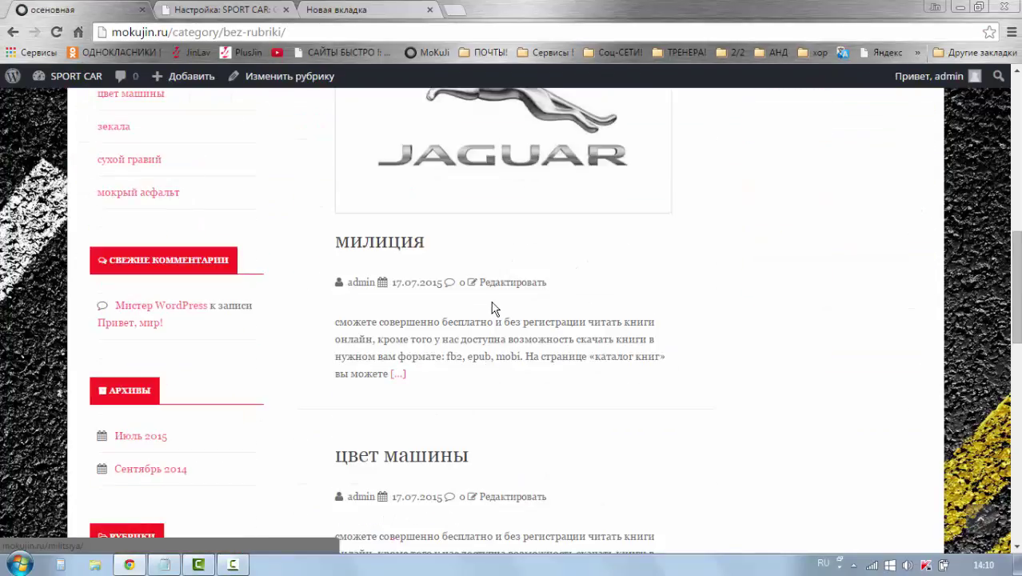
scroll(515, 282, "down", 3)
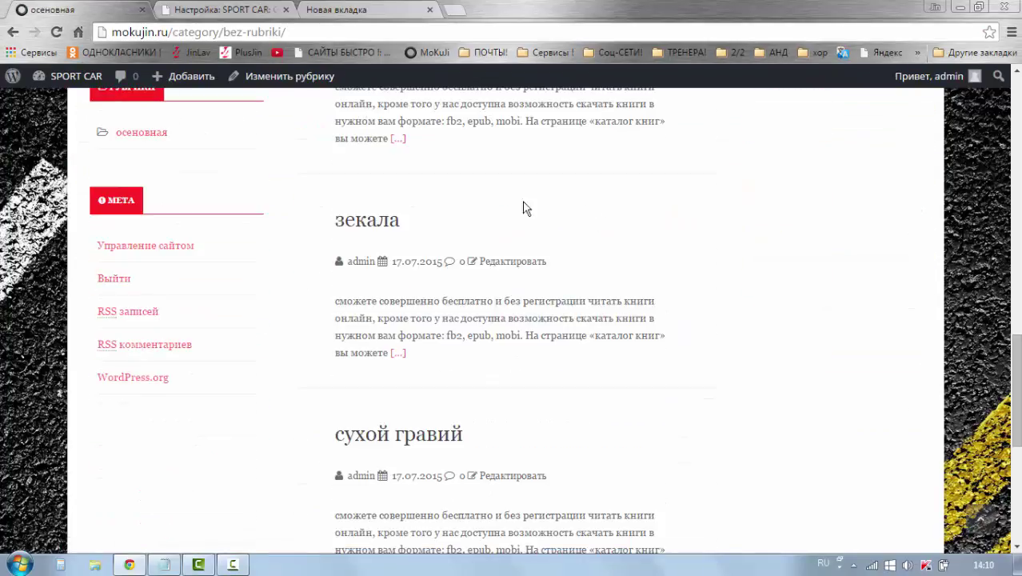
scroll(566, 264, "down", 1)
scroll(586, 334, "down", 4)
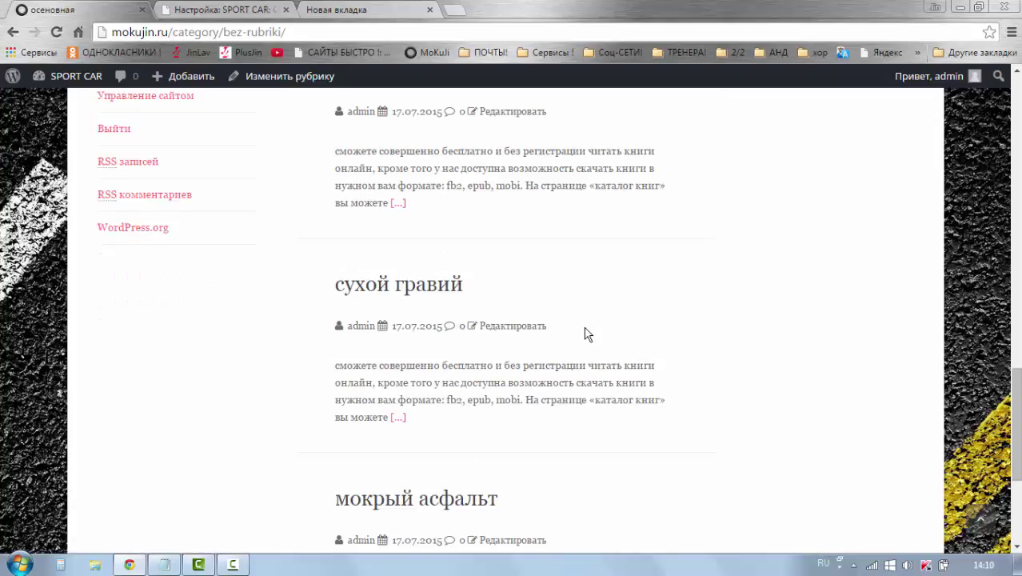
scroll(602, 365, "up", 7)
scroll(603, 369, "up", 8)
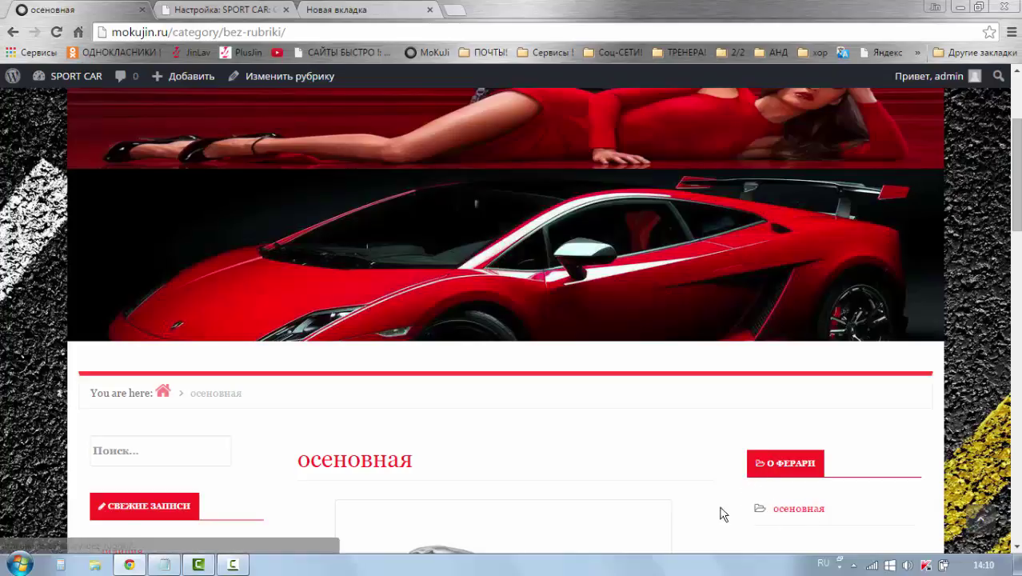
Examine the site's navigation menu, the category's post list and the sidebar blocks on the осеновная page.
scroll(638, 512, "up", 3)
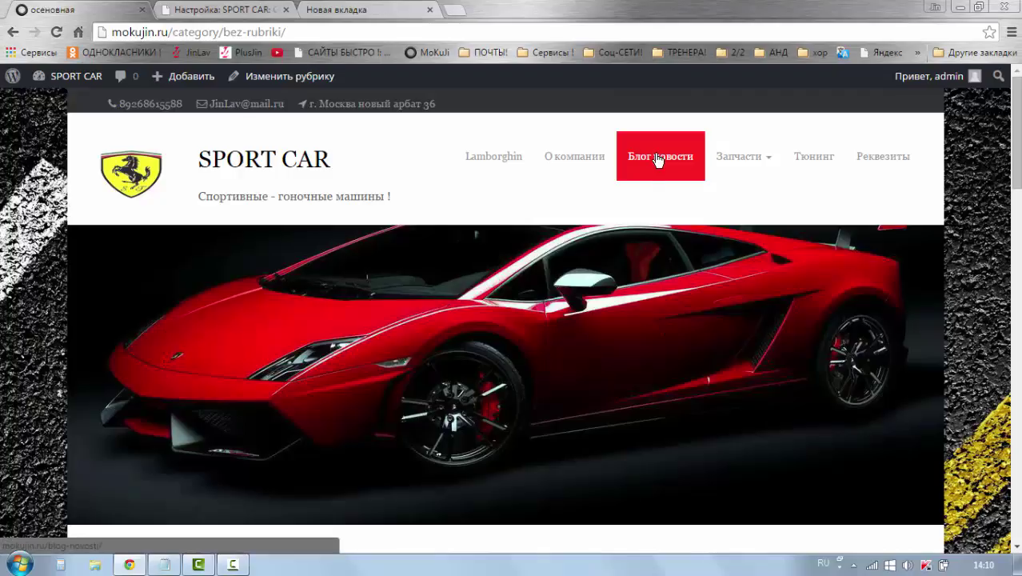
scroll(619, 316, "down", 2)
scroll(617, 329, "down", 3)
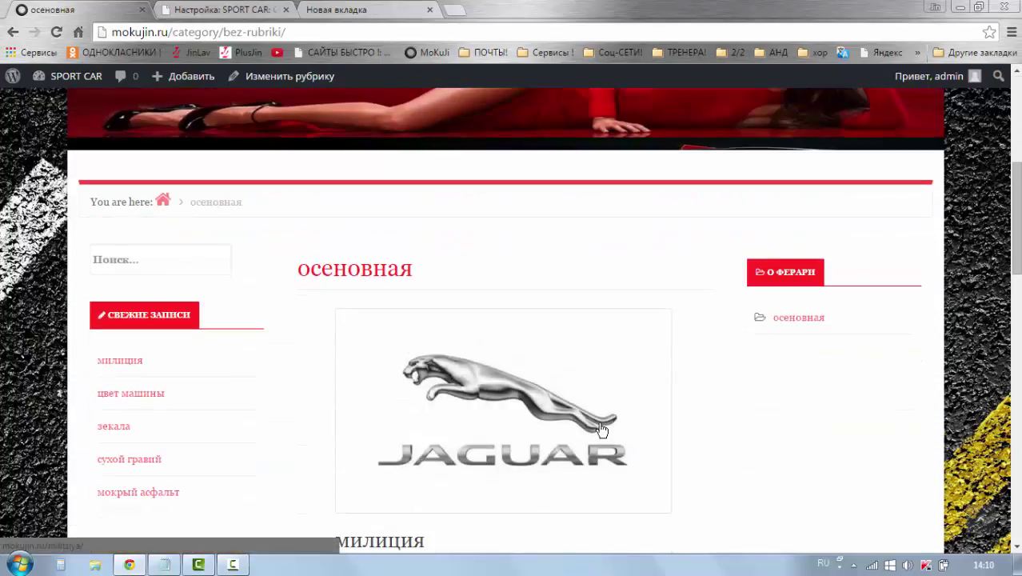
scroll(512, 427, "down", 1)
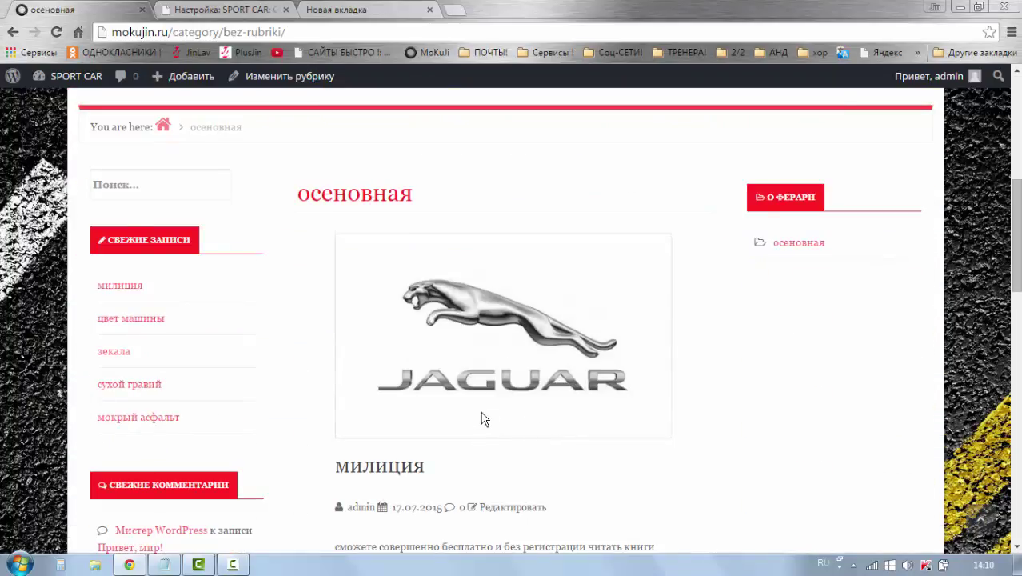
scroll(484, 416, "down", 4)
scroll(492, 430, "down", 3)
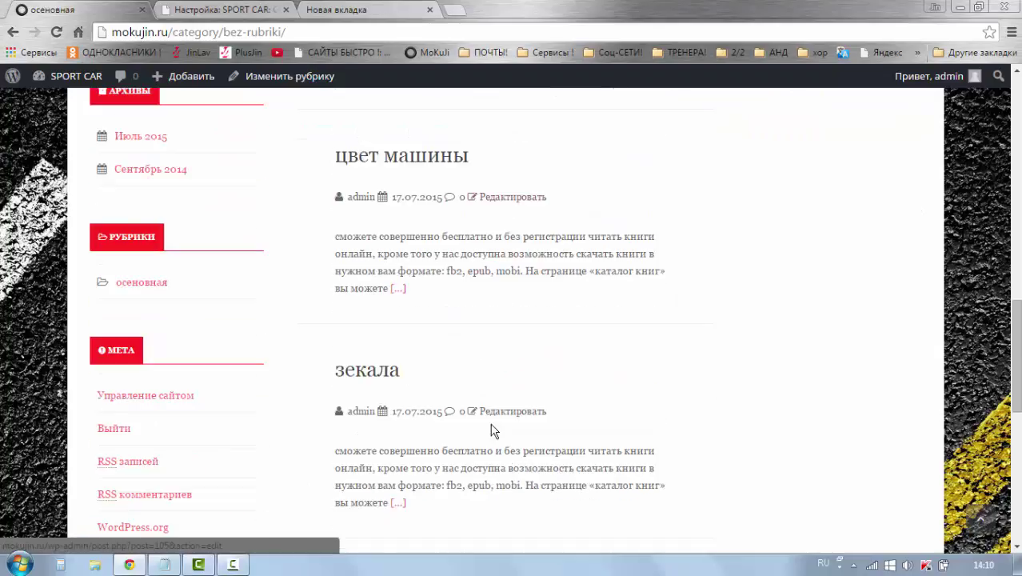
scroll(492, 430, "up", 6)
scroll(492, 430, "up", 3)
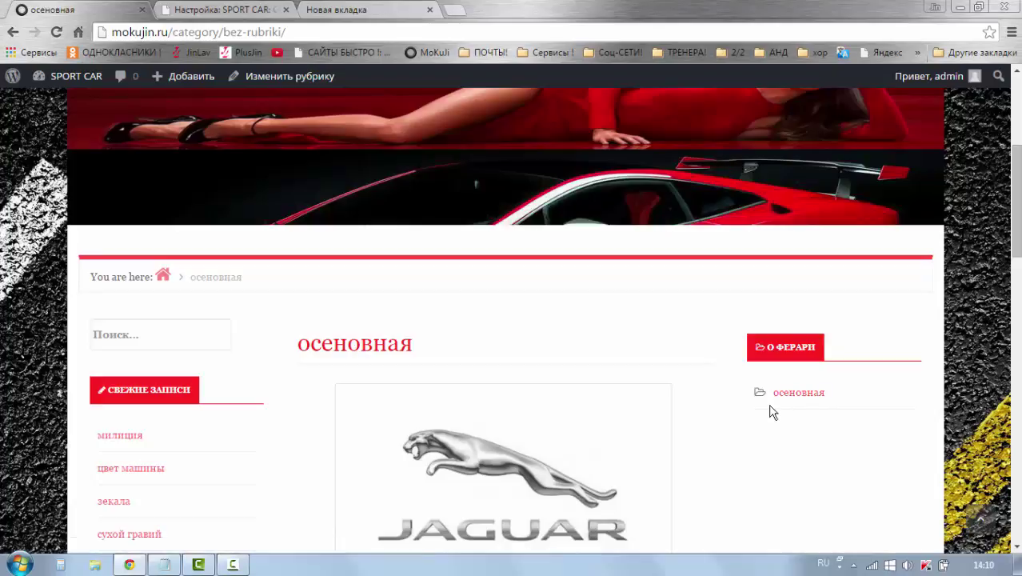
scroll(555, 410, "up", 3)
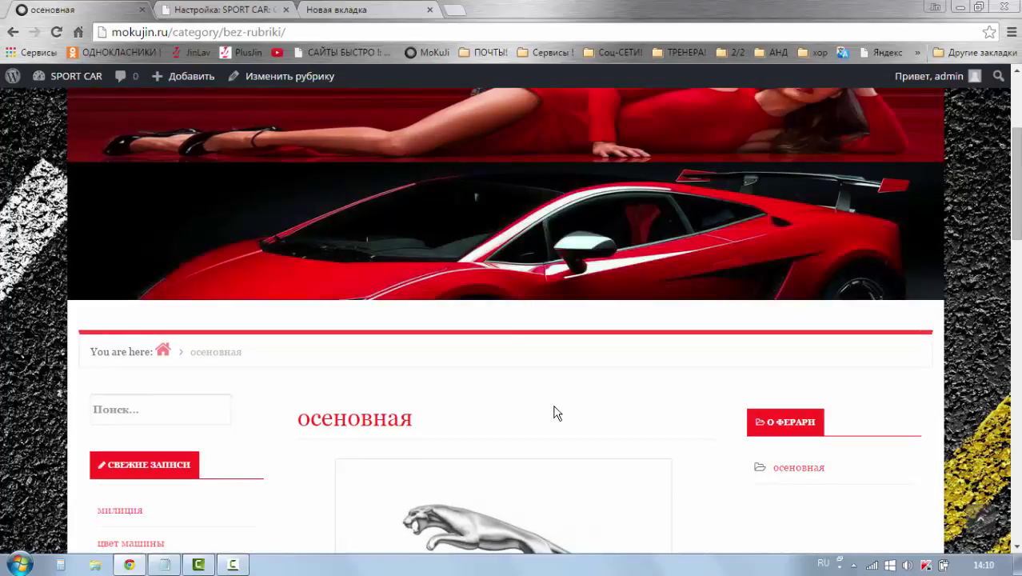
scroll(558, 412, "up", 1)
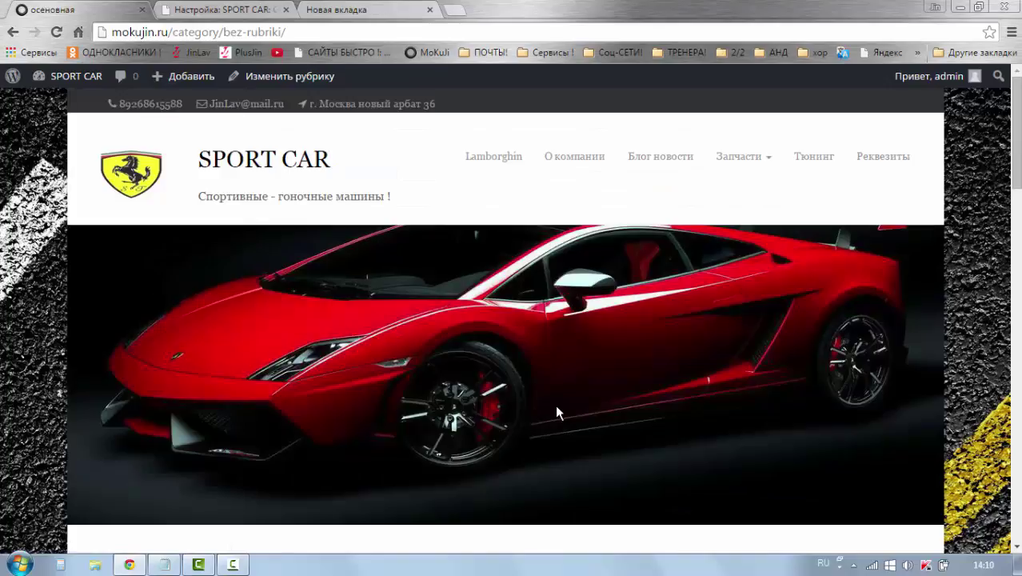
scroll(557, 412, "down", 3)
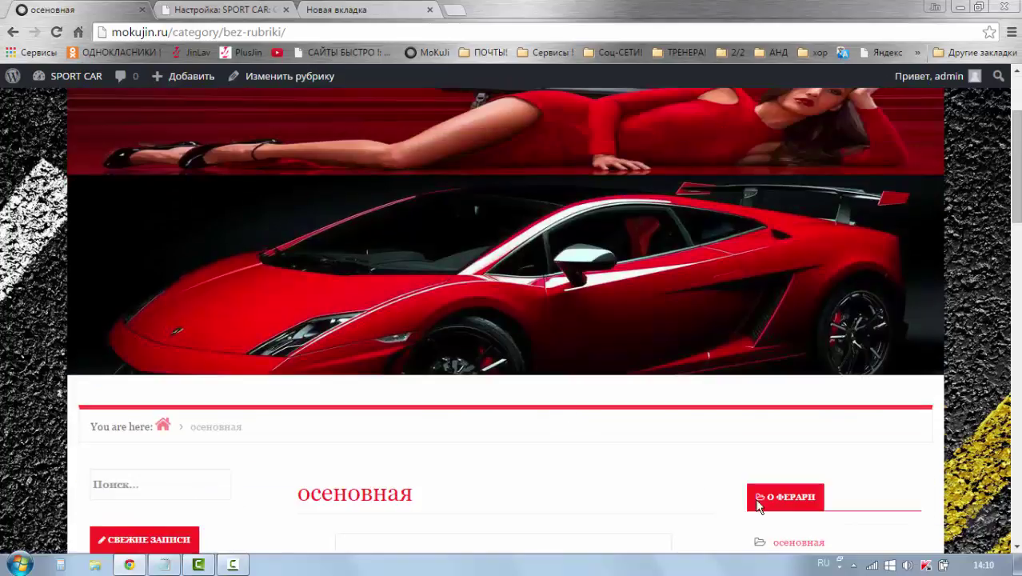
Reload the осеновная category through its link in the О ФЕРАРИ block and examine the page's layout again.
left_click(796, 541)
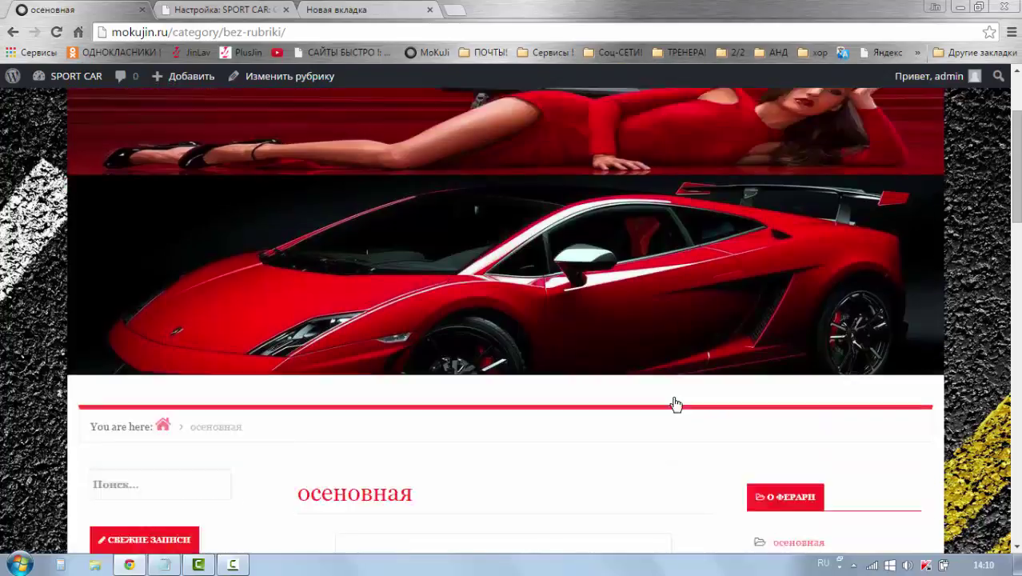
scroll(676, 401, "down", 2)
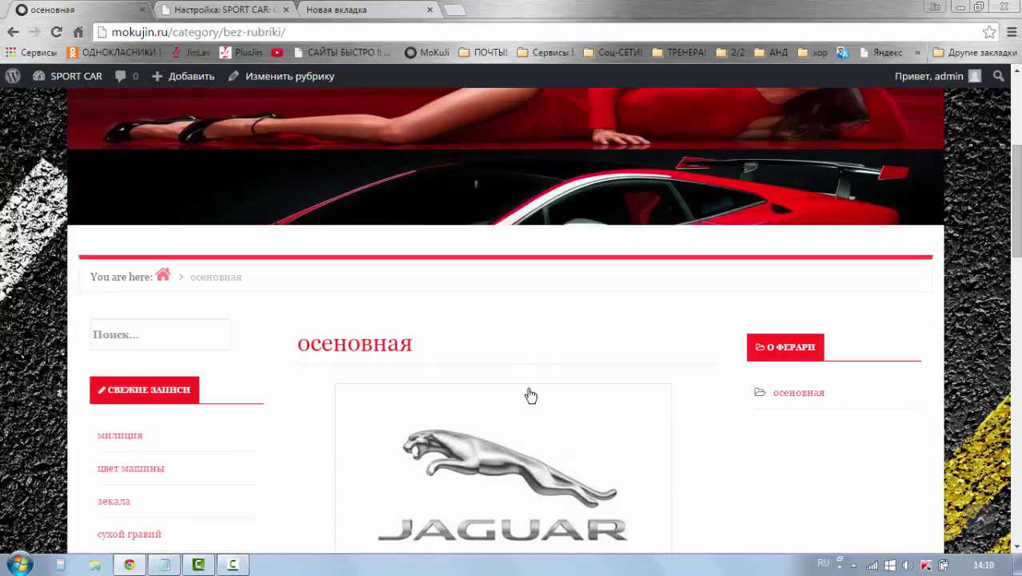
scroll(530, 395, "down", 3)
scroll(530, 472, "up", 7)
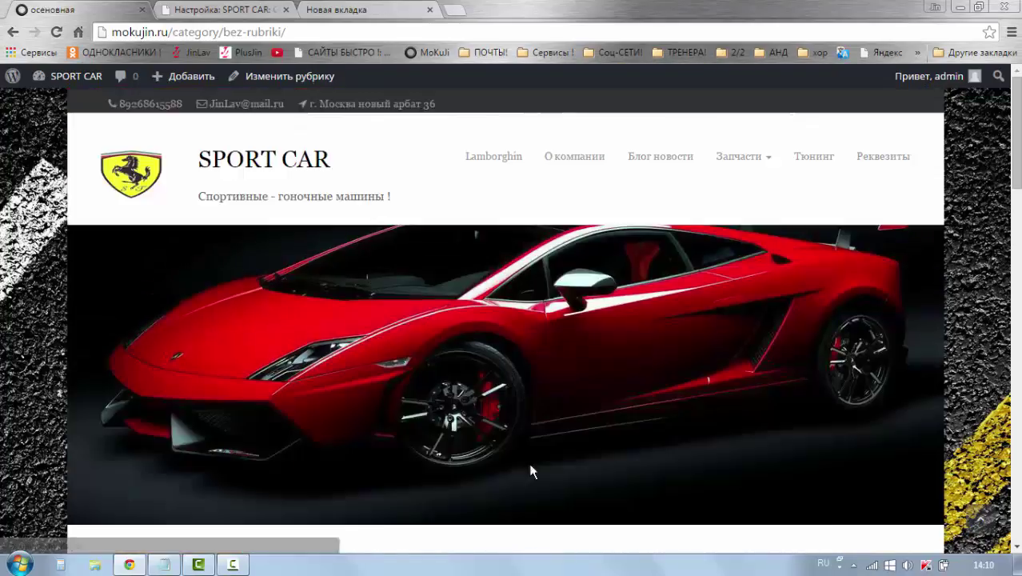
scroll(573, 463, "down", 3)
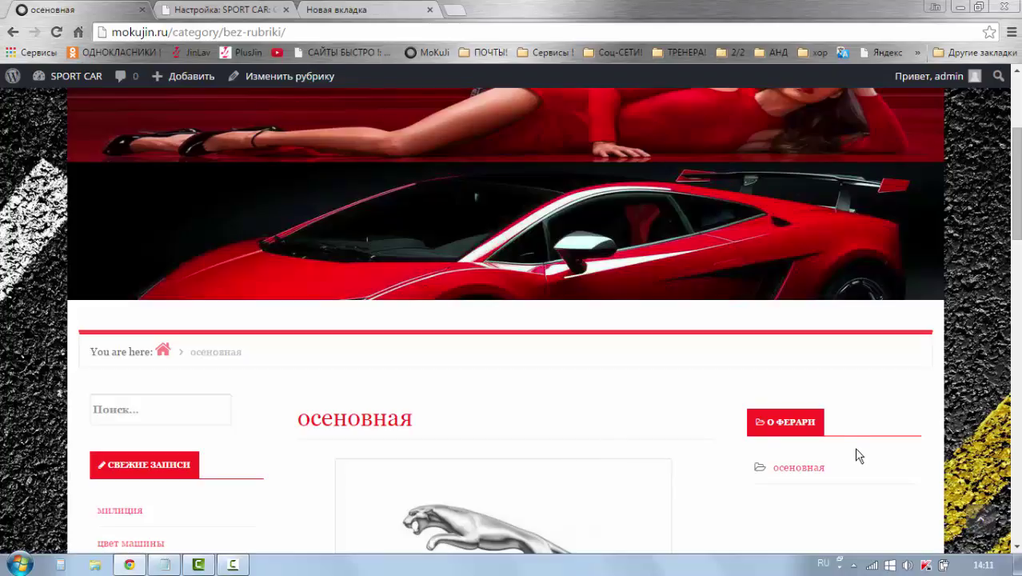
scroll(855, 457, "down", 1)
scroll(847, 488, "down", 2)
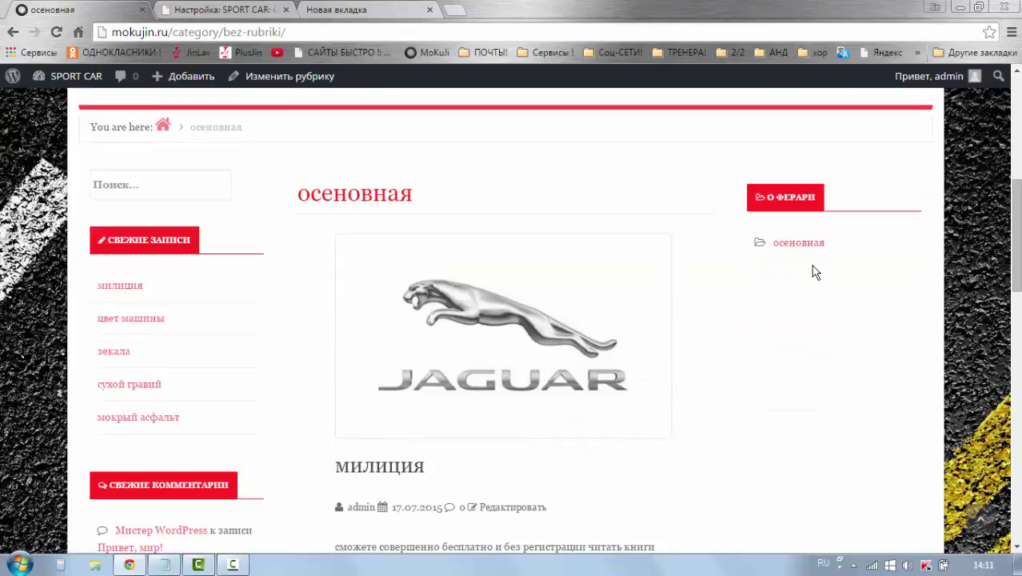
scroll(799, 320, "down", 1)
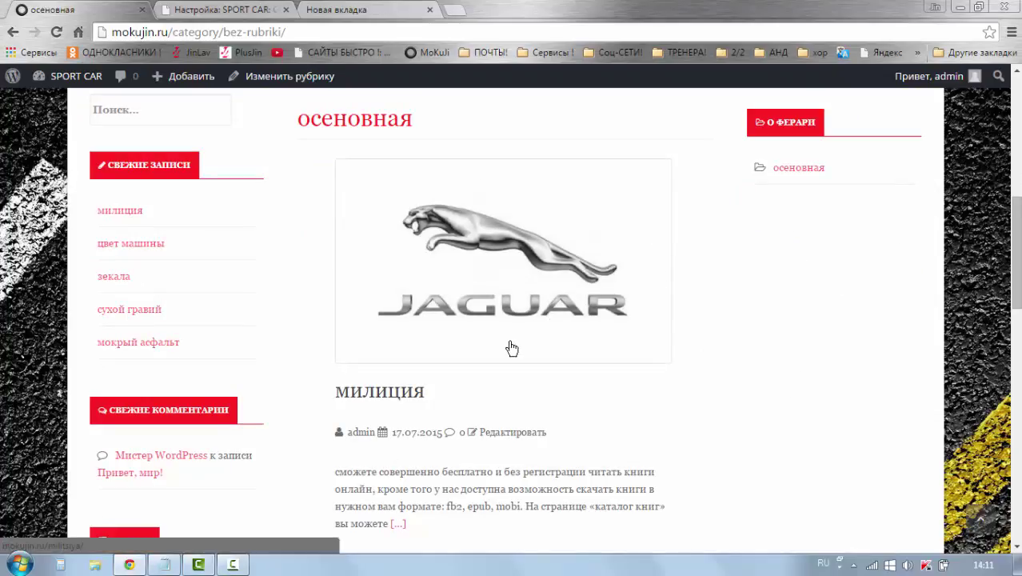
scroll(473, 308, "up", 3)
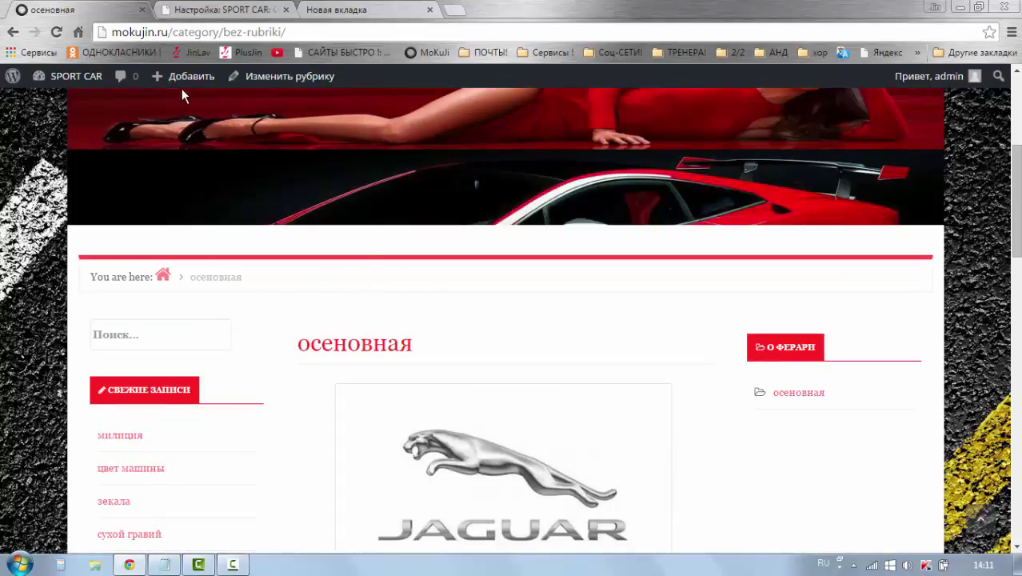
Create a new post titled "БЫСТРАЯ ПОКРАСКА МАШИН" and place the text cursor in its empty body.
mouse_move(176, 84)
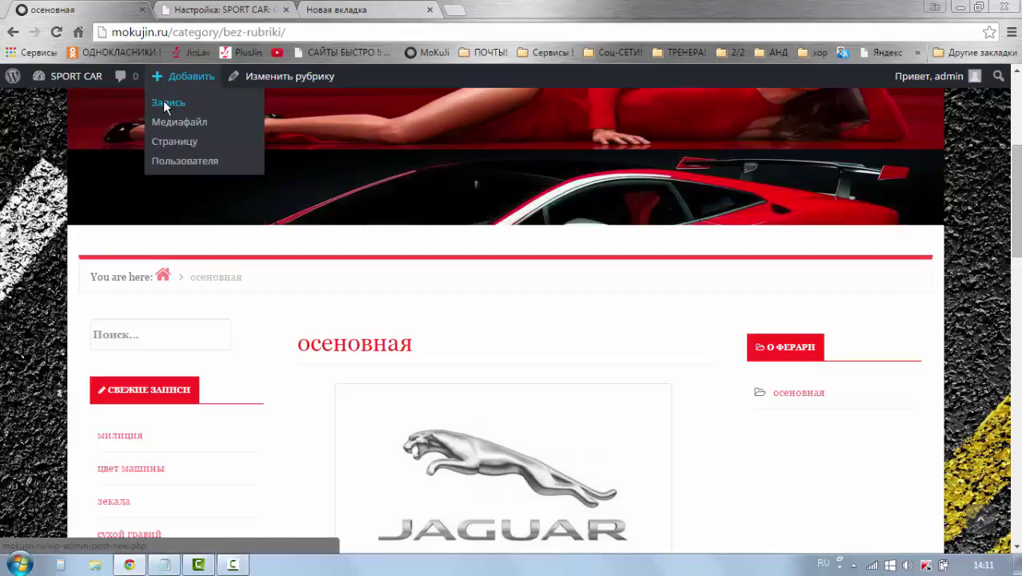
left_click(164, 100)
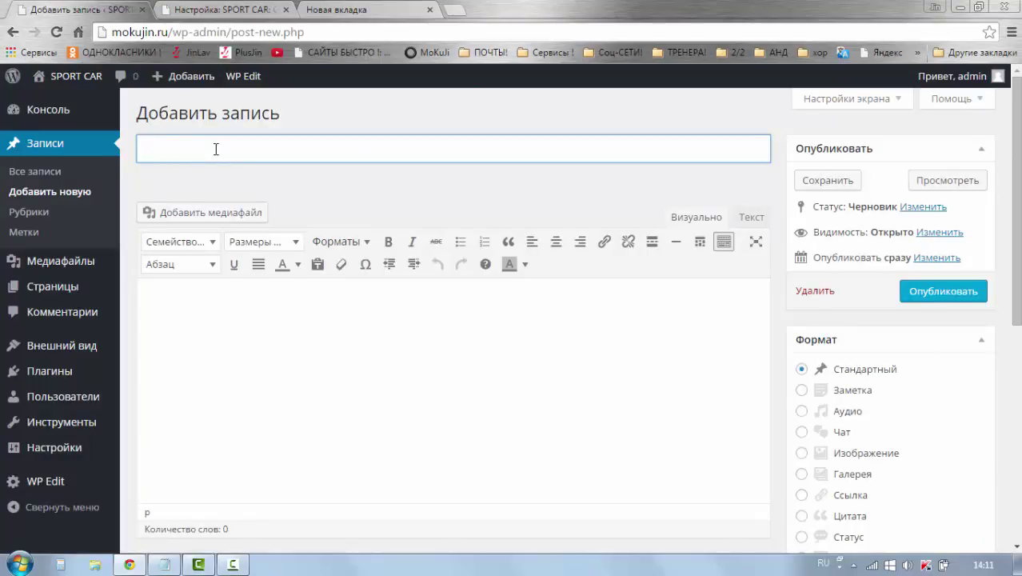
type("БЫСТРАЯ ПОК")
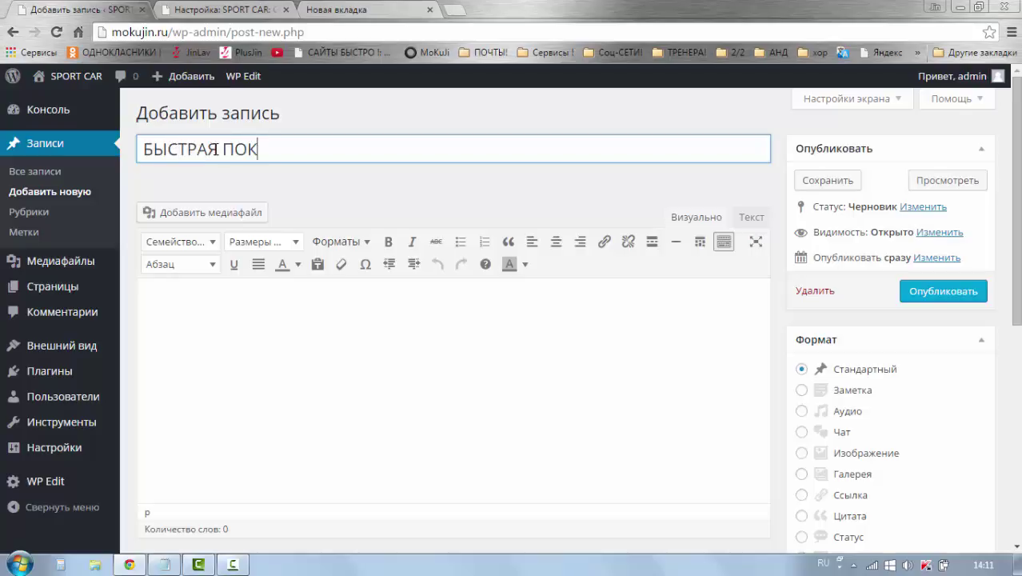
type("РАСКА М")
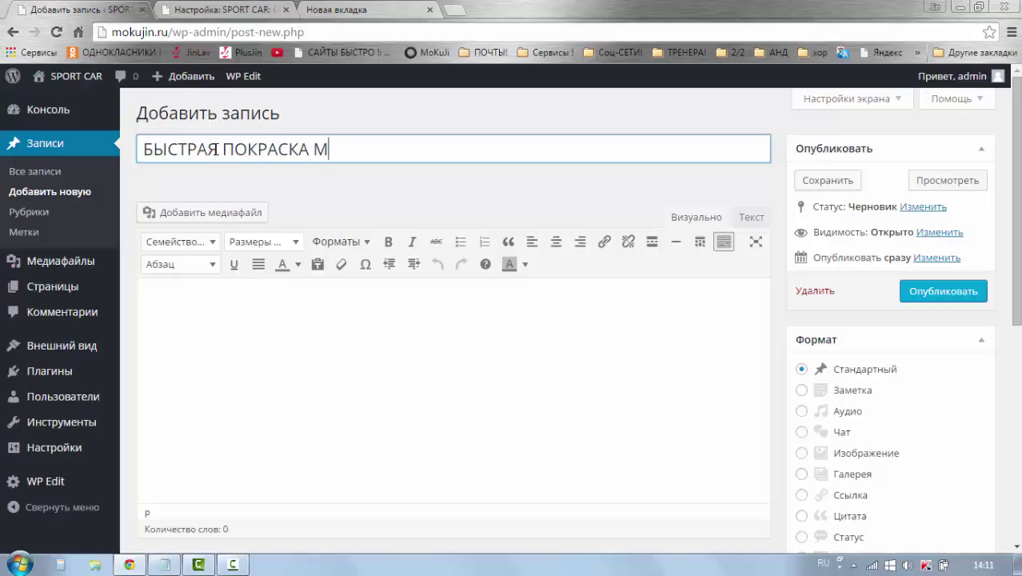
type("АШИН")
left_click(344, 329)
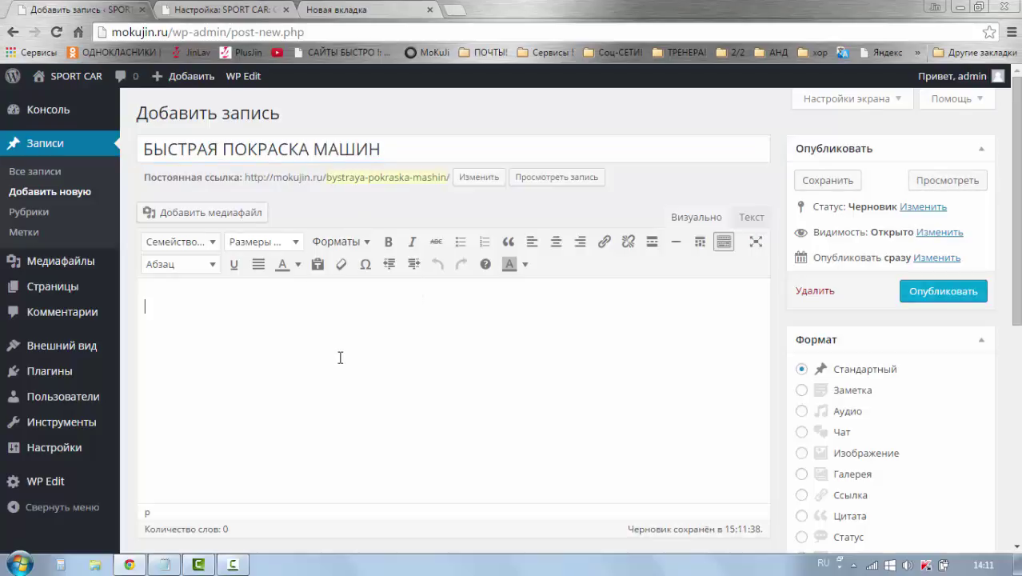
Assign the new post to the Покраска машин category.
scroll(502, 313, "down", 2)
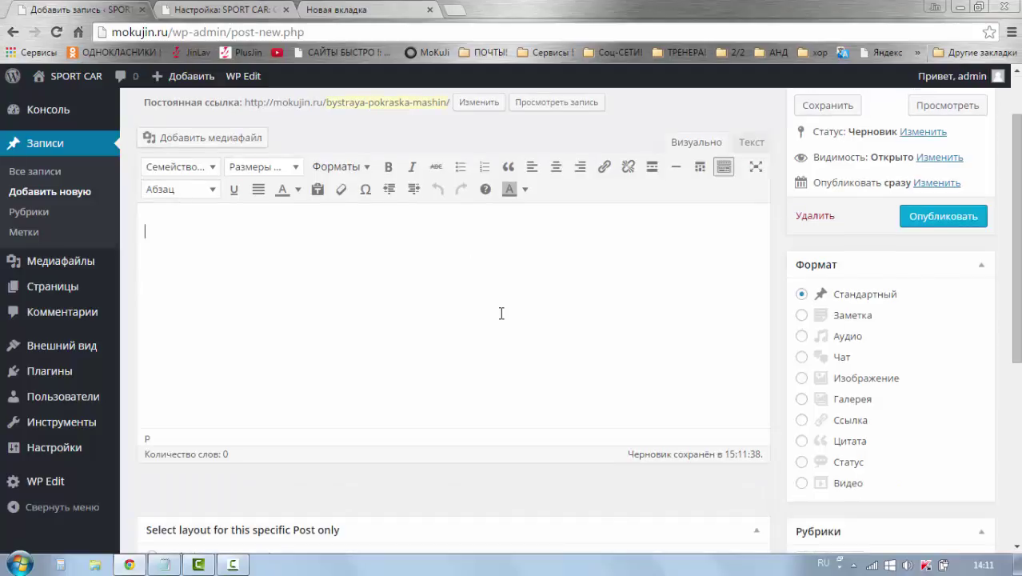
scroll(502, 313, "up", 2)
scroll(501, 313, "down", 4)
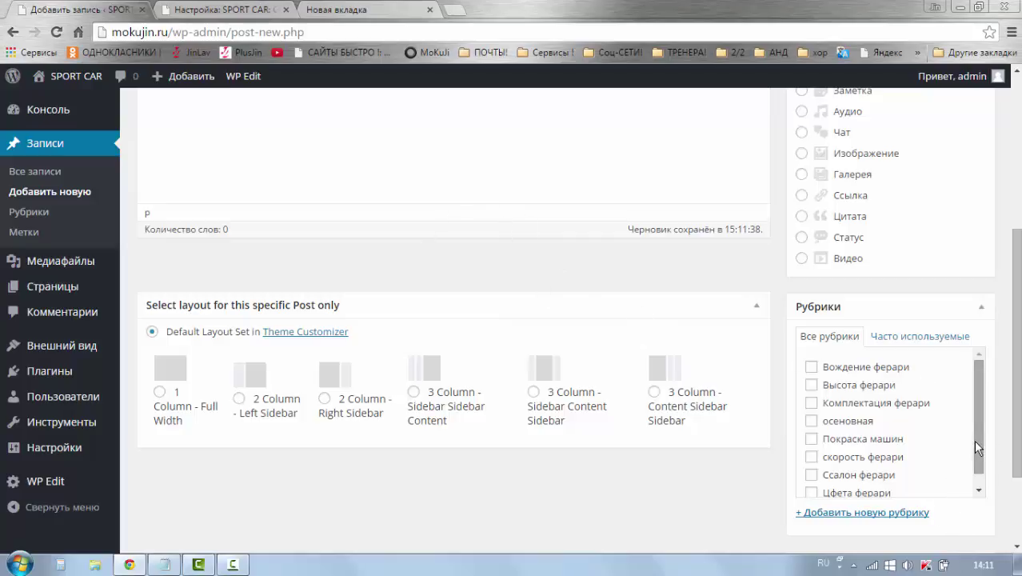
left_click_drag(973, 440, 974, 468)
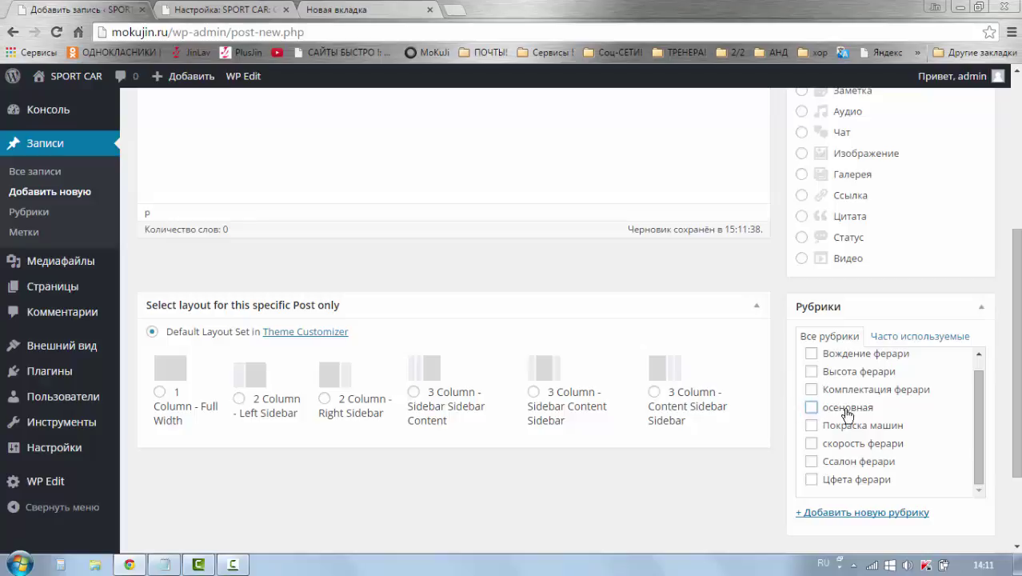
left_click_drag(978, 433, 982, 420)
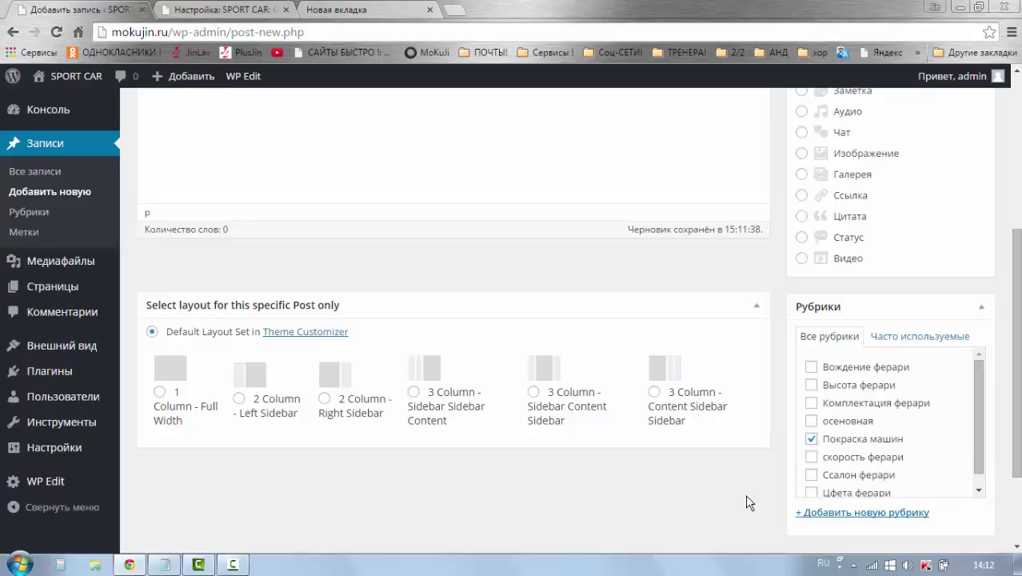
Check the category choice for the БЫСТРАЯ ПОКРАСКА МАШИН post and publish the post.
scroll(335, 183, "up", 3)
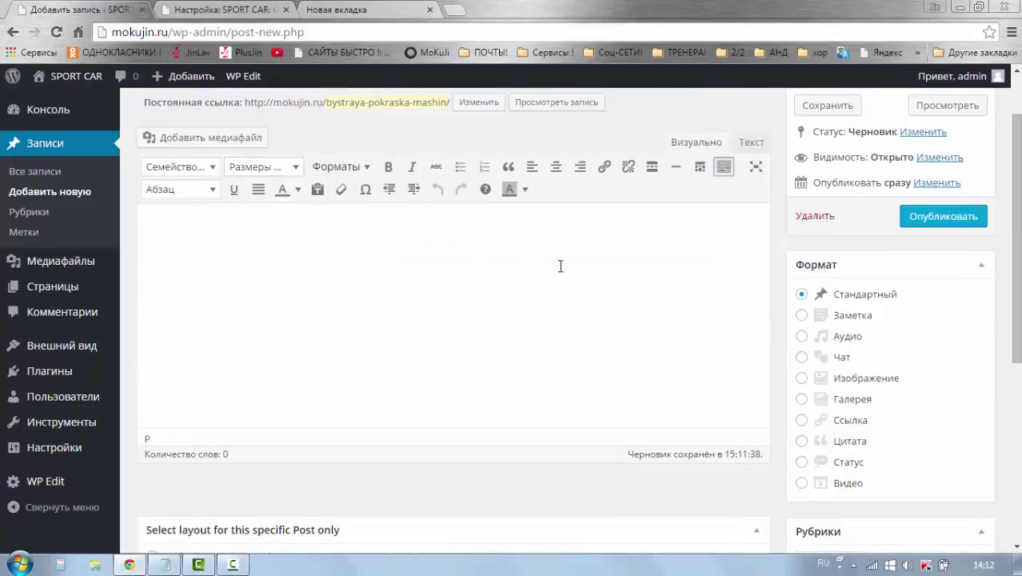
scroll(559, 265, "down", 3)
left_click(812, 439)
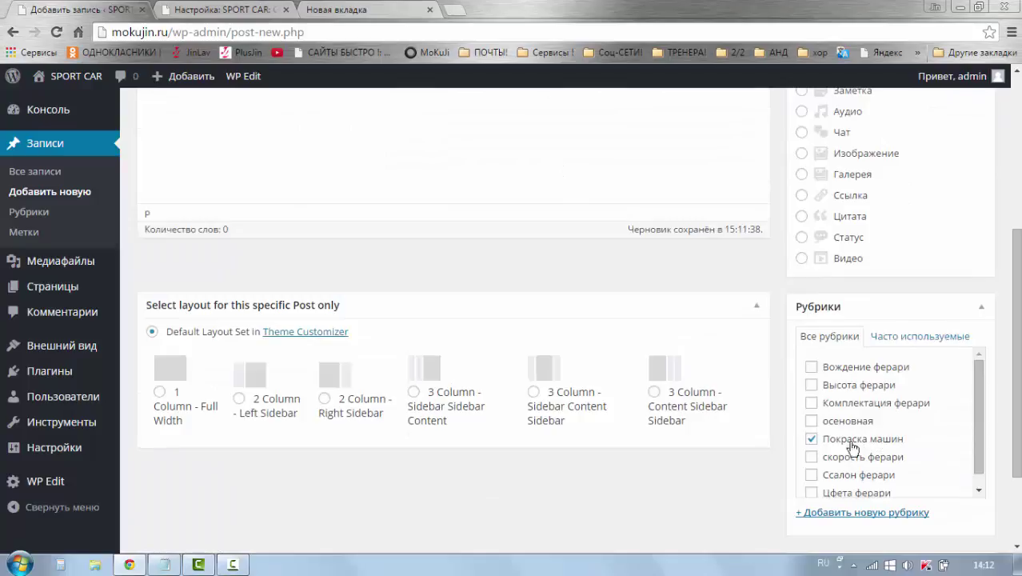
scroll(755, 280, "up", 5)
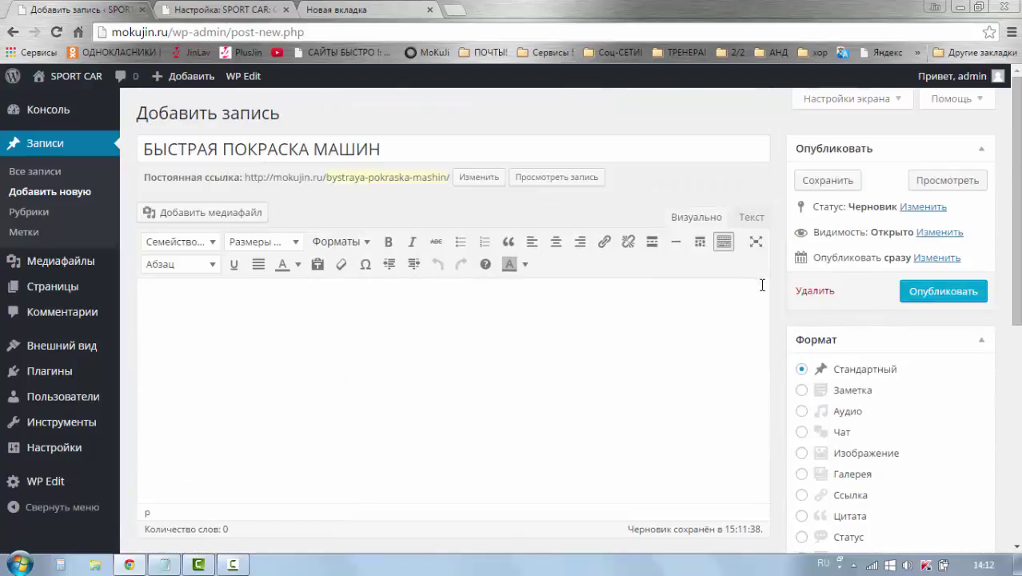
left_click(930, 296)
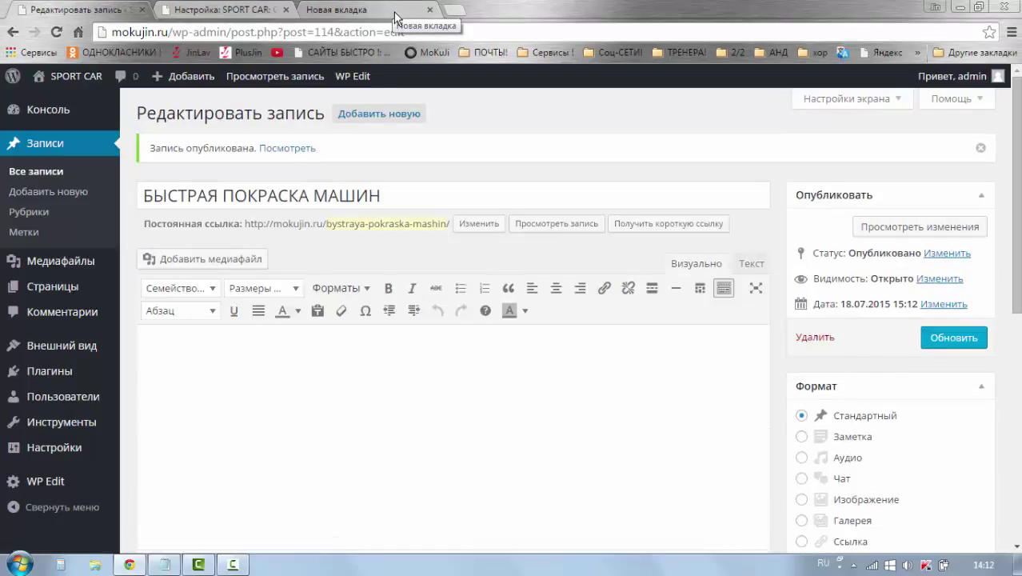
Load the mokujin.ru site in the empty browser tab and examine the Покраска машин category reached from the О ФЕРАРИ block.
left_click(394, 11)
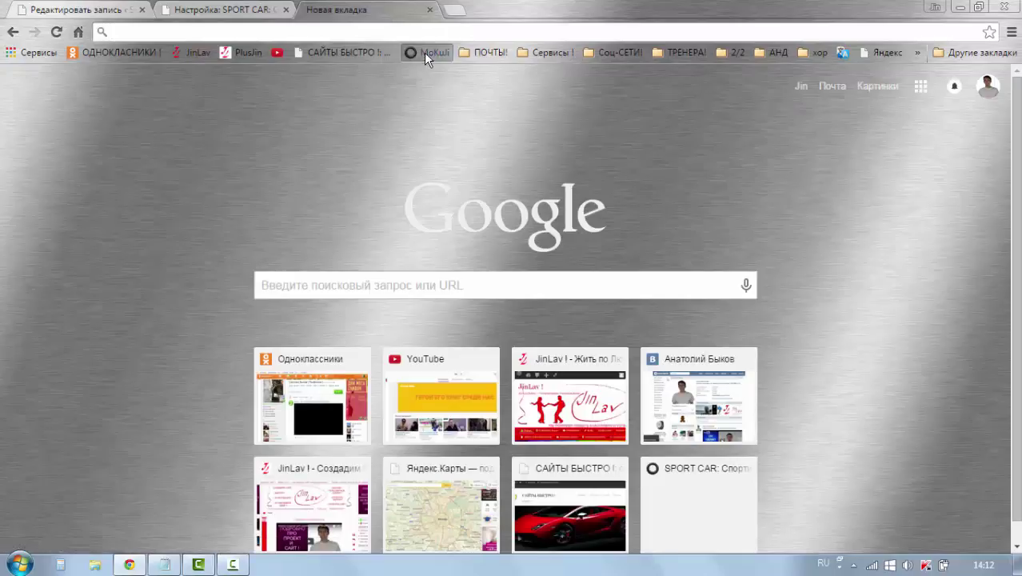
left_click(425, 53)
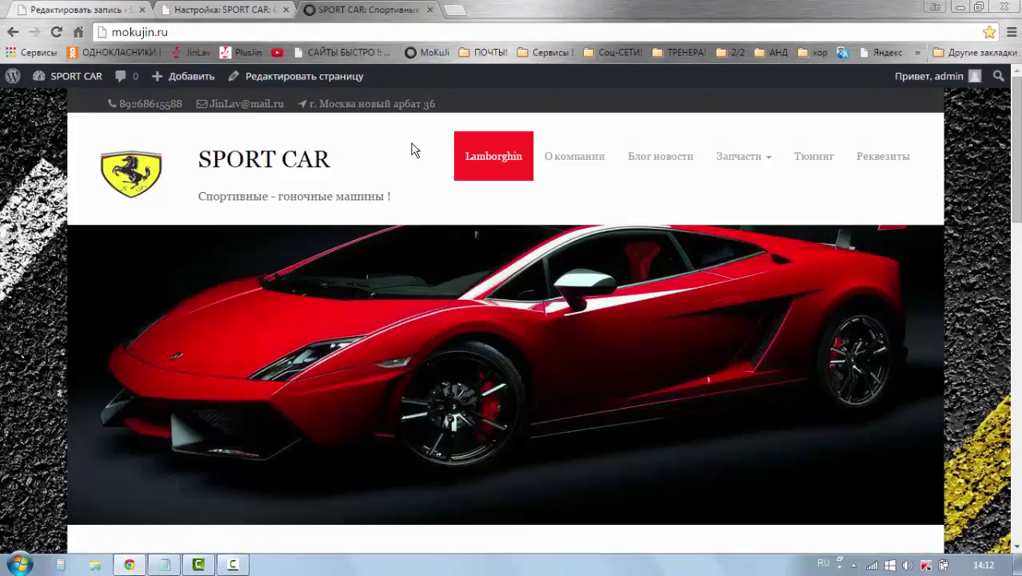
scroll(413, 152, "down", 1)
scroll(407, 158, "down", 4)
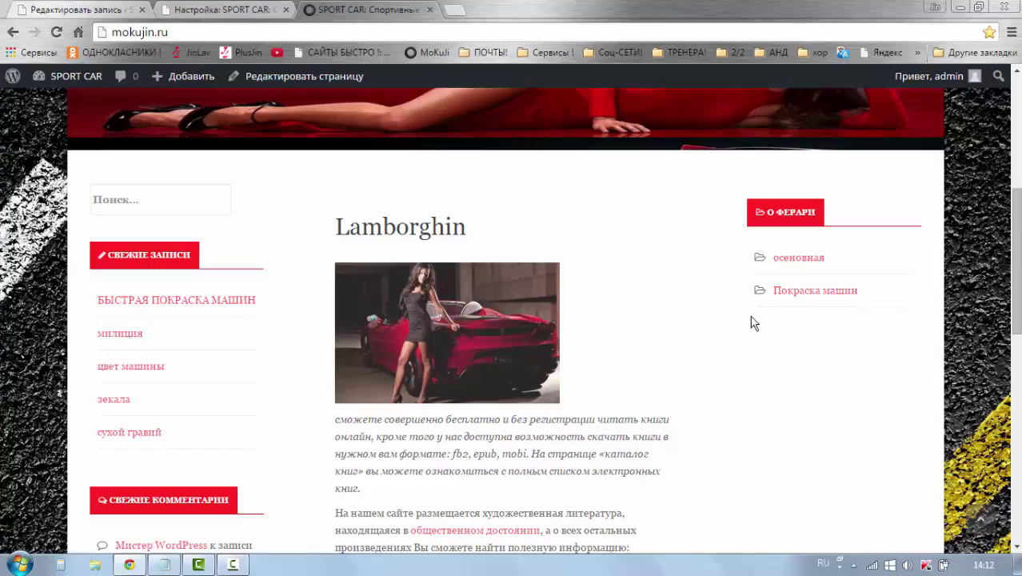
left_click(800, 294)
scroll(615, 297, "down", 4)
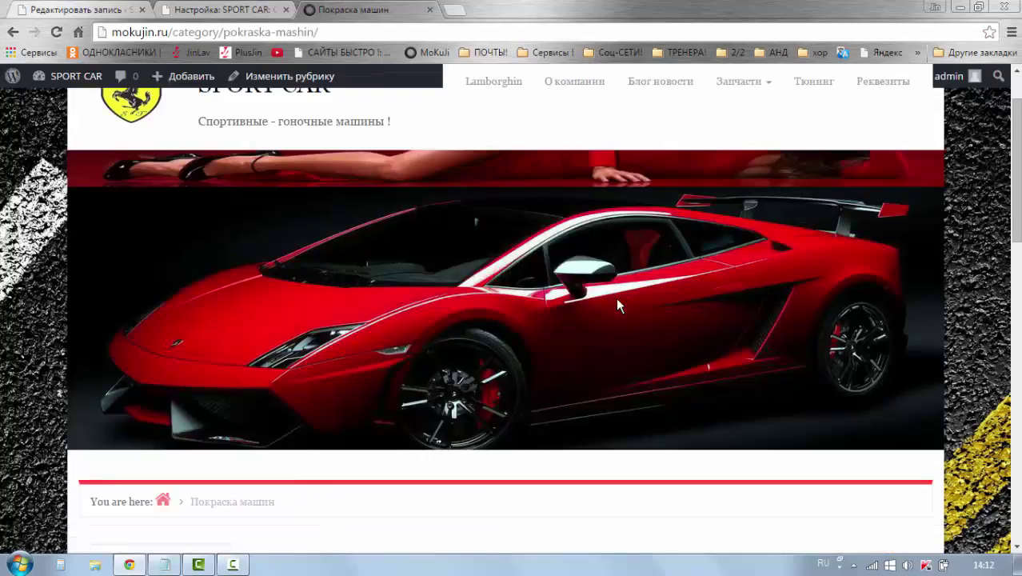
scroll(612, 309, "down", 1)
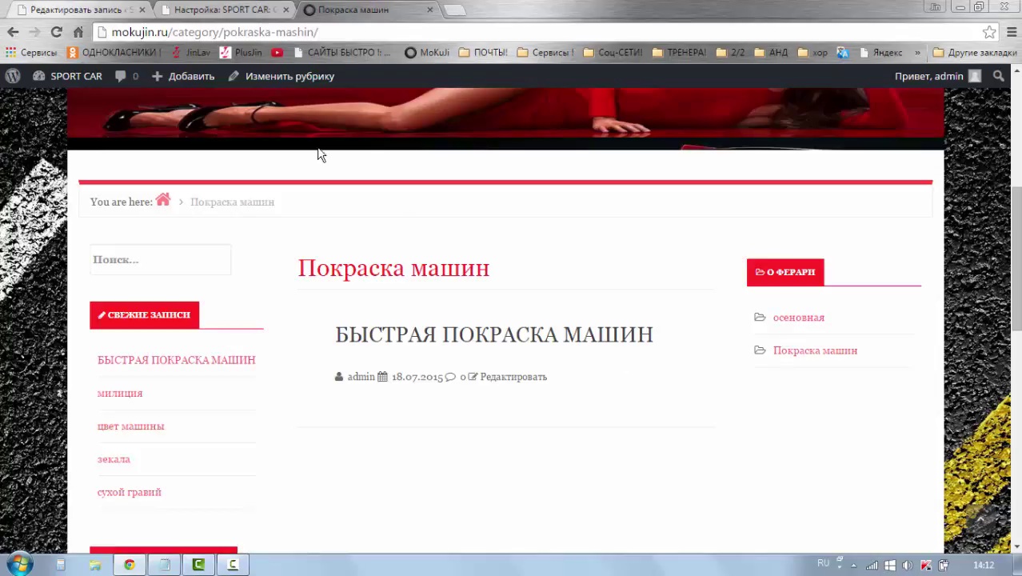
Add the БЫСТРАЯ ПОКРАСКА МАШИН post to every remaining category except осеновная, from Вождение ферари to Цфета ферари, and update it.
left_click(99, 10)
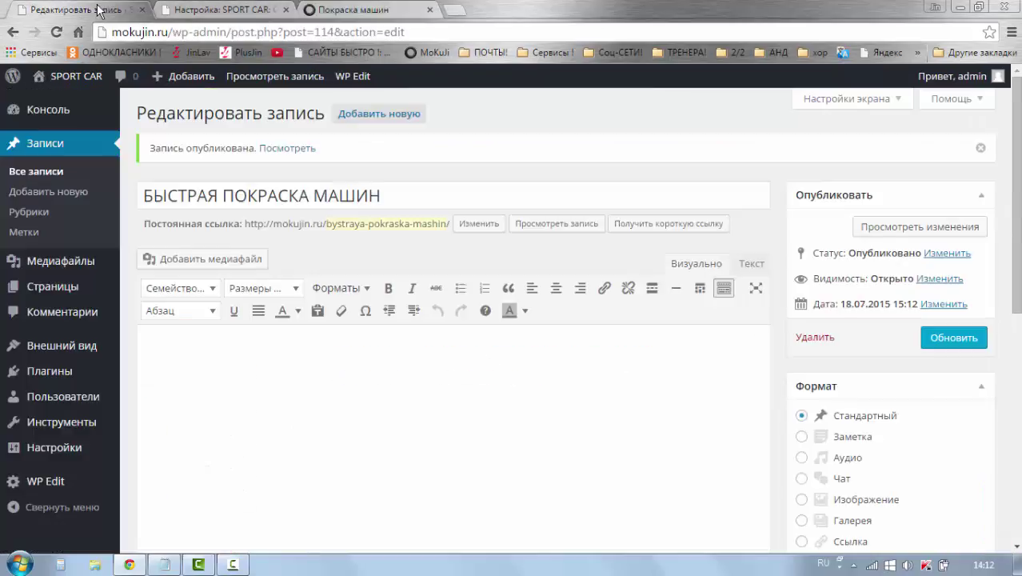
scroll(610, 337, "down", 4)
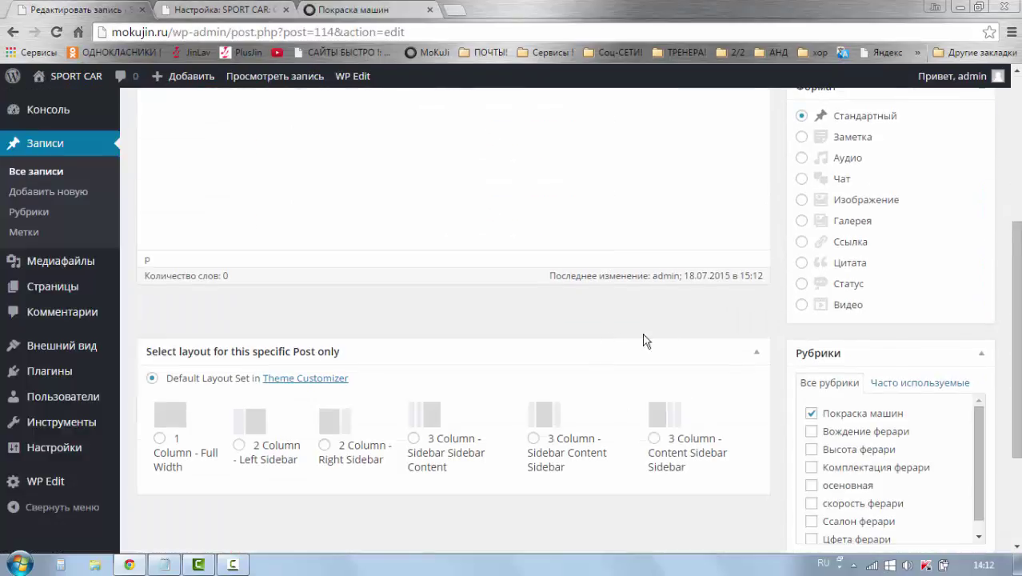
scroll(780, 368, "down", 1)
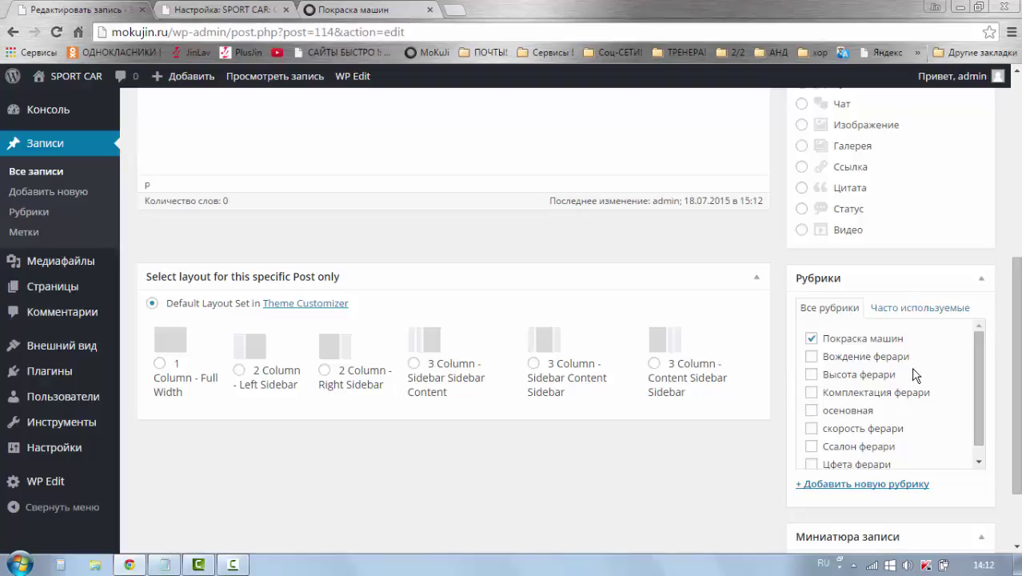
left_click(810, 357)
left_click(811, 375)
left_click(812, 394)
left_click(816, 429)
left_click(826, 448)
scroll(934, 450, "down", 1)
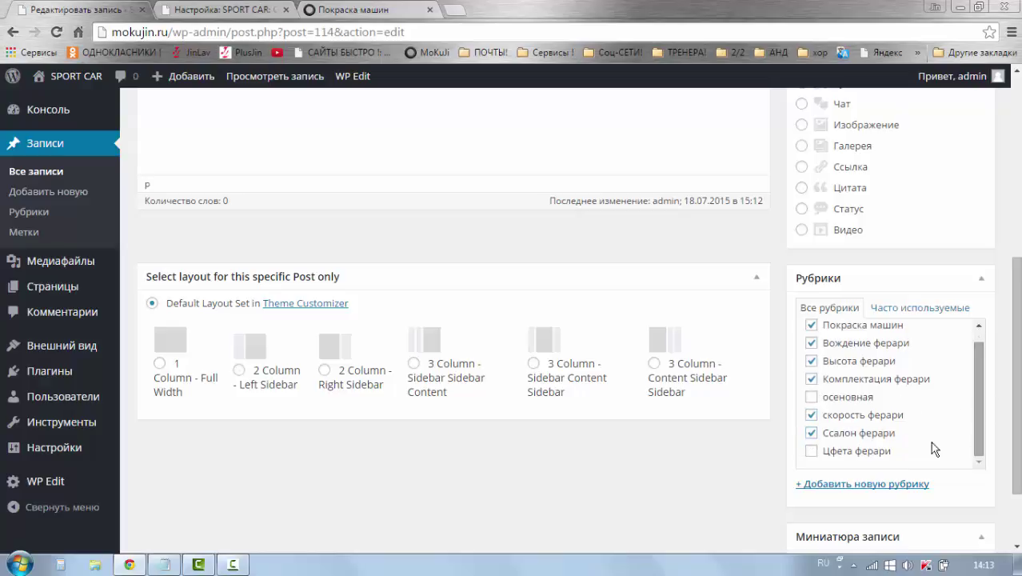
left_click(812, 451)
scroll(773, 438, "up", 5)
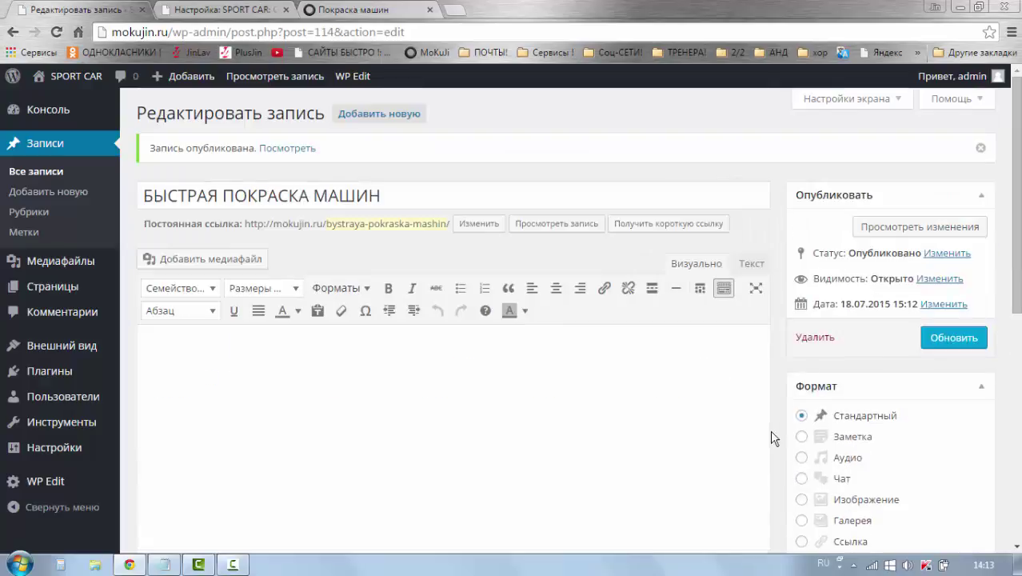
left_click(957, 337)
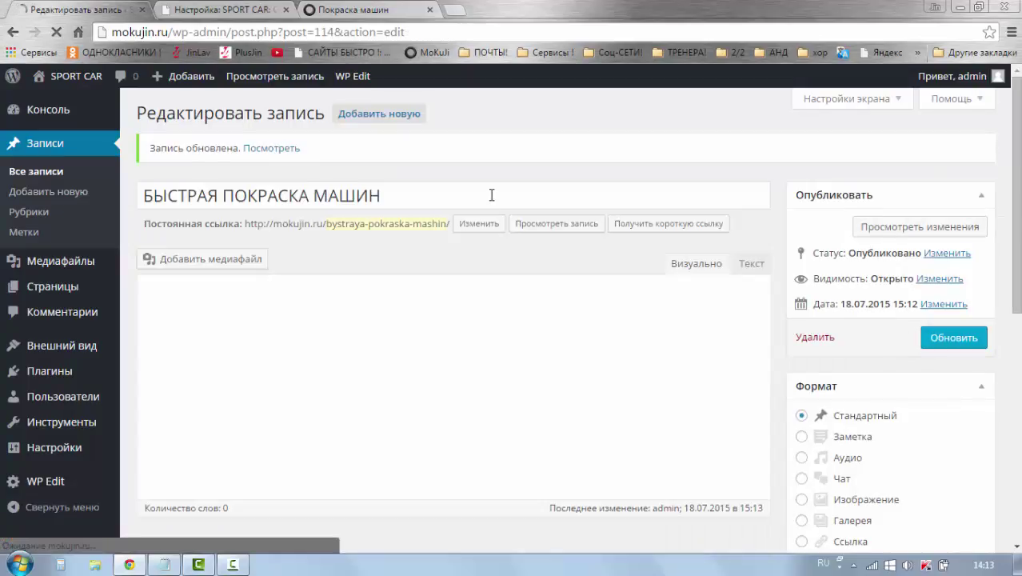
Reload the category page on the site, examine the О ФЕРАРИ block and follow its Покраска машин link.
left_click(368, 9)
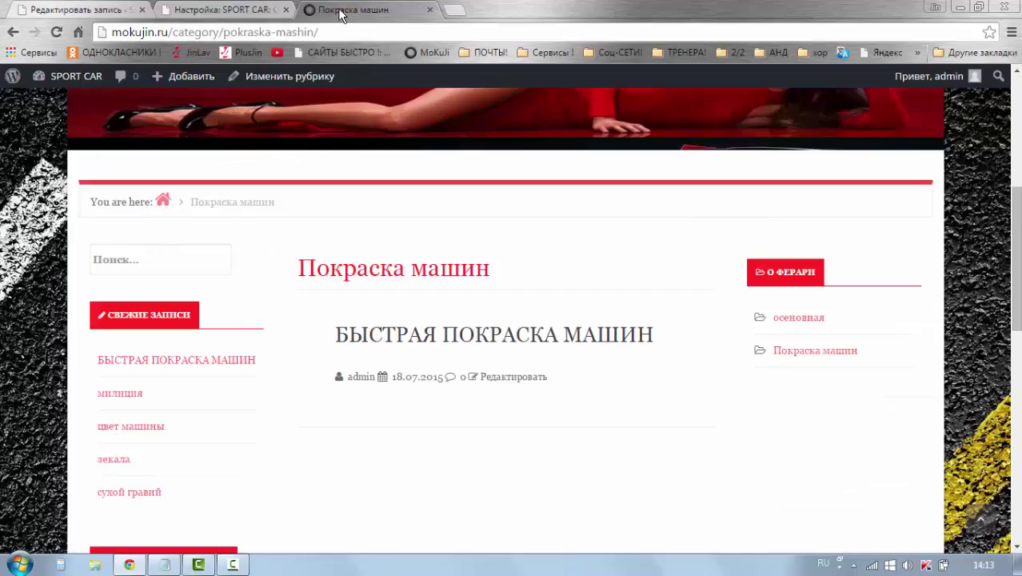
left_click(62, 34)
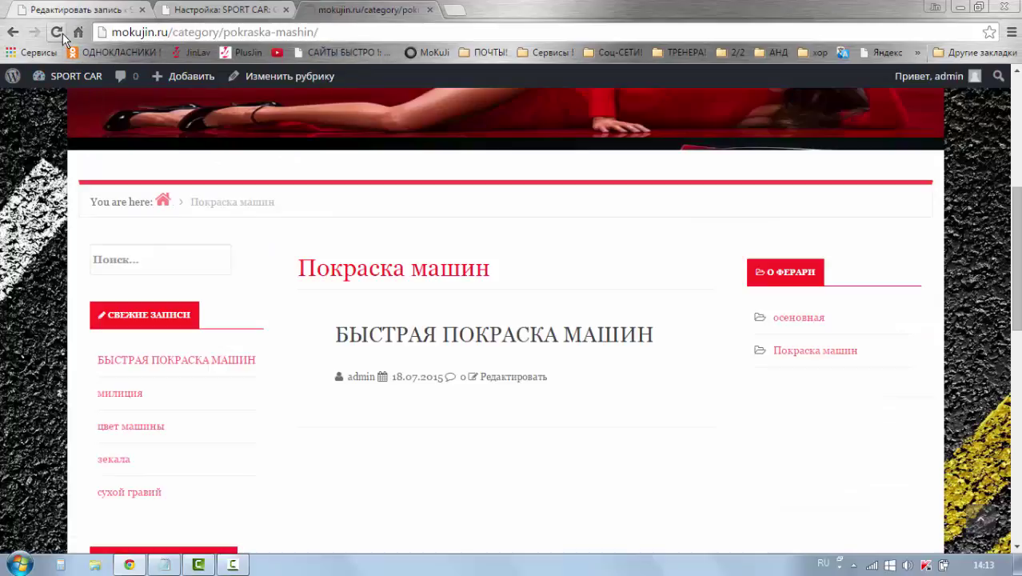
scroll(925, 296, "down", 1)
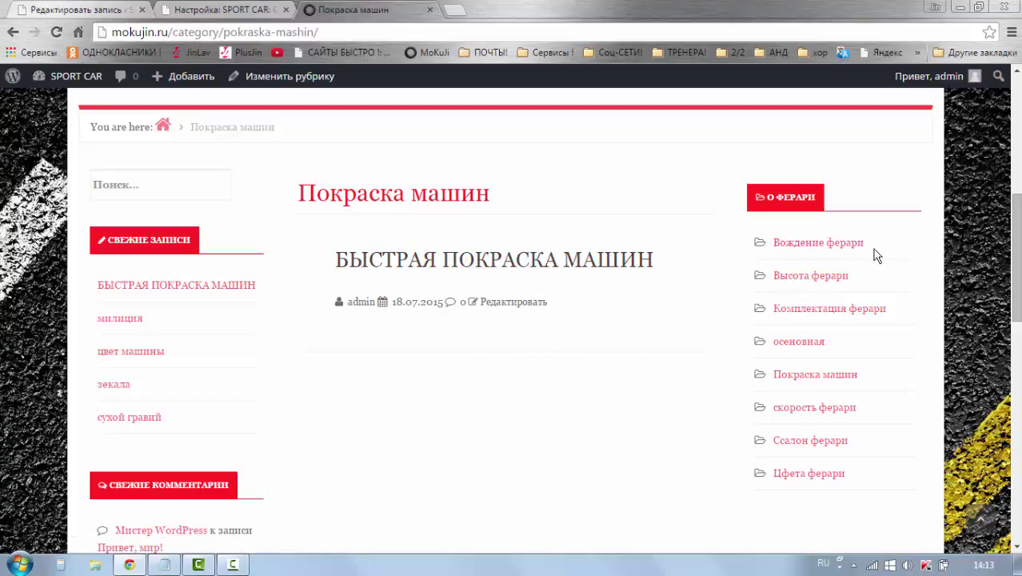
left_click(789, 374)
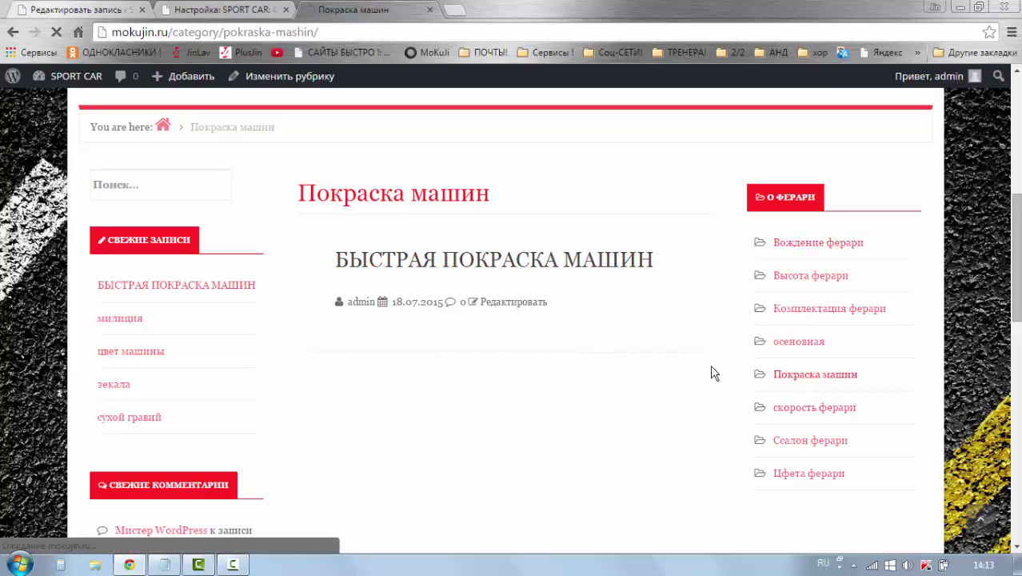
scroll(563, 334, "down", 5)
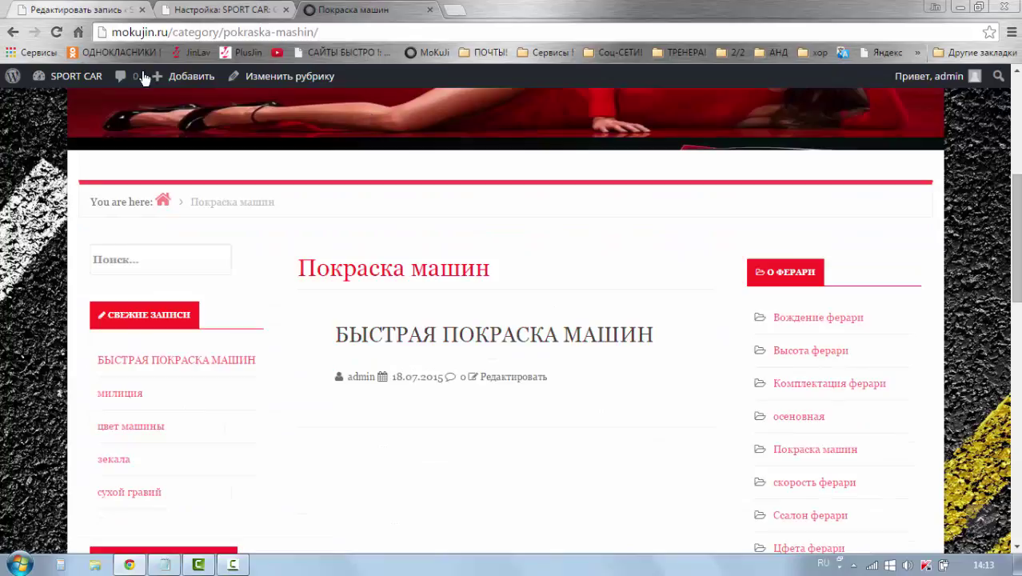
Remove the БЫСТРАЯ ПОКРАСКА МАШИН post from all categories except Покраска машин and update it.
left_click(69, 10)
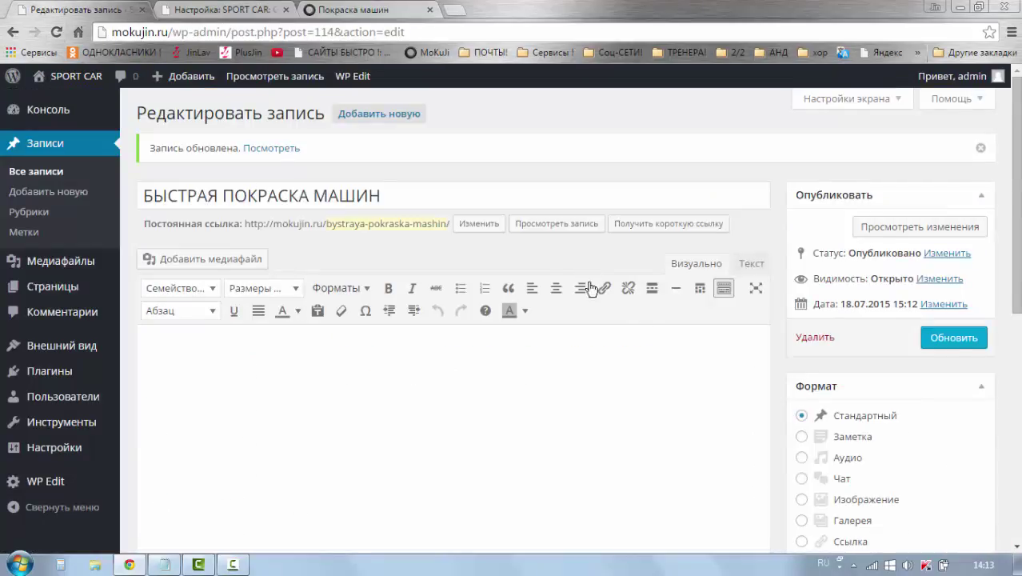
scroll(671, 334, "down", 5)
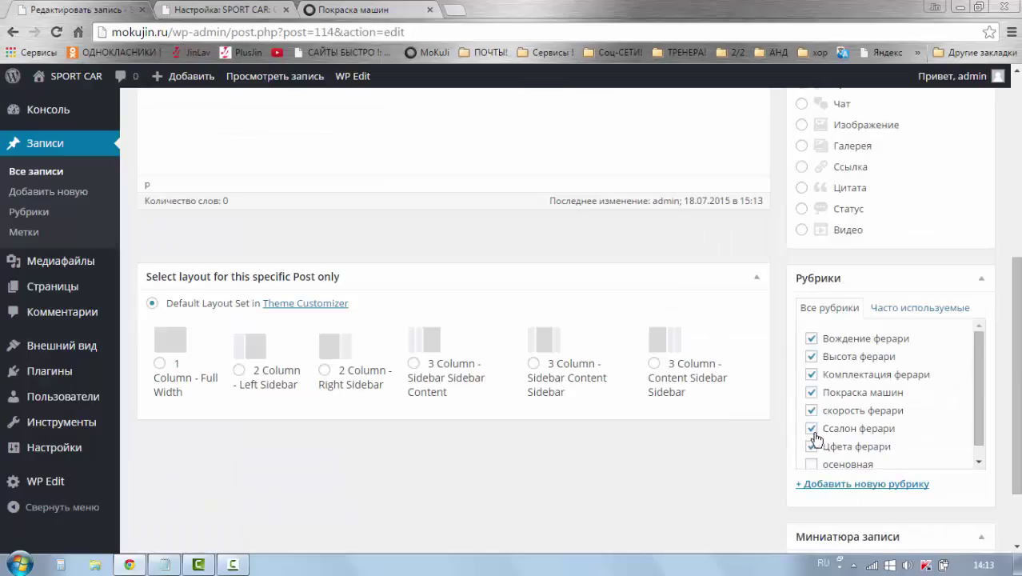
scroll(815, 432, "down", 2)
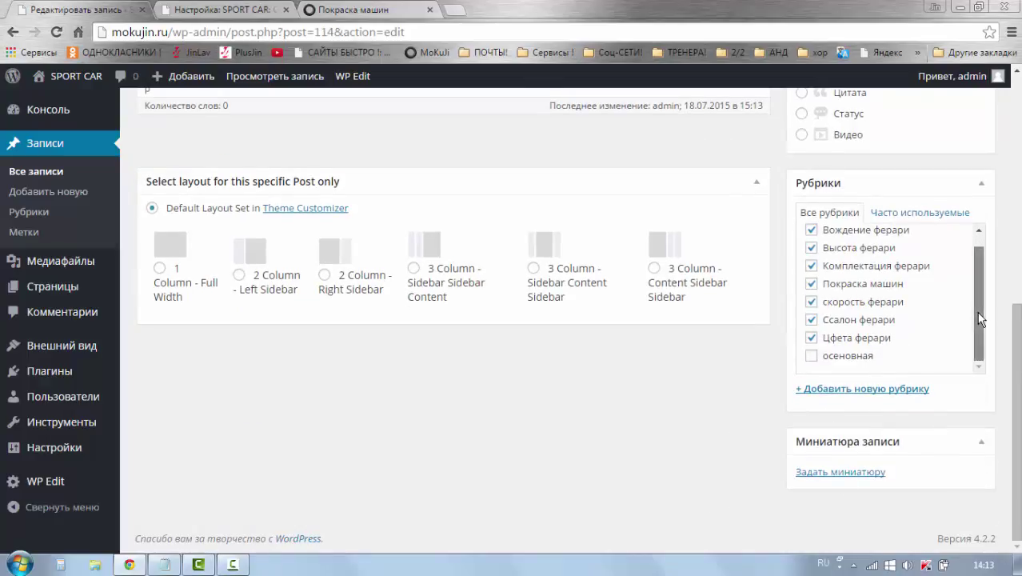
left_click(812, 339)
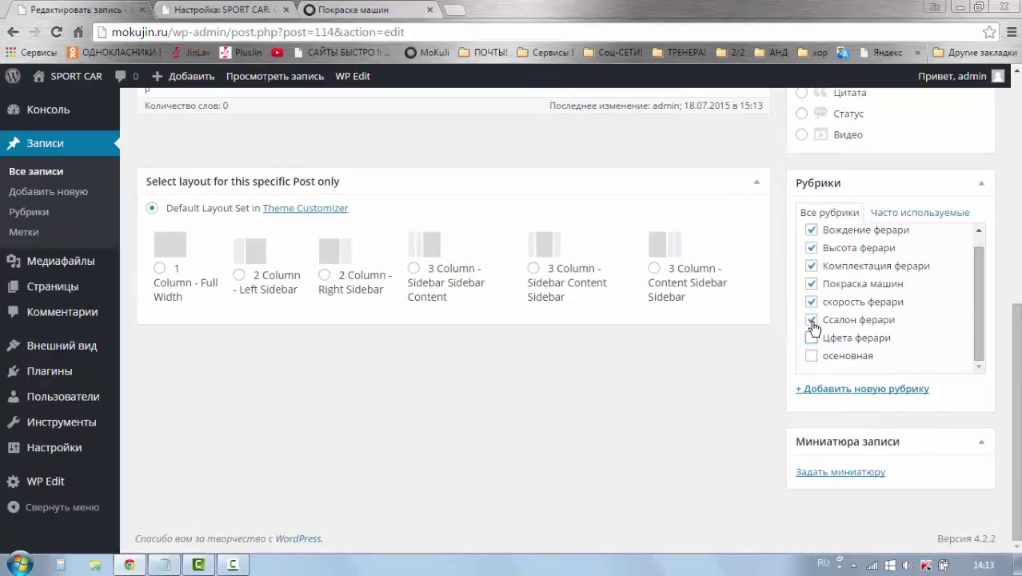
left_click(811, 321)
left_click(812, 302)
left_click(811, 265)
left_click(812, 248)
left_click(812, 231)
scroll(984, 284, "up", 1)
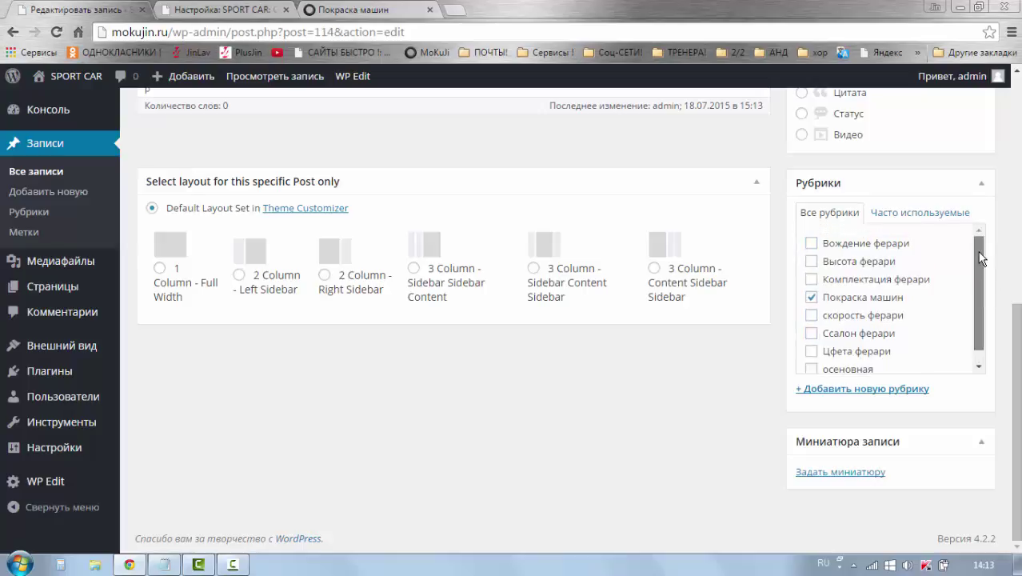
scroll(850, 284, "up", 3)
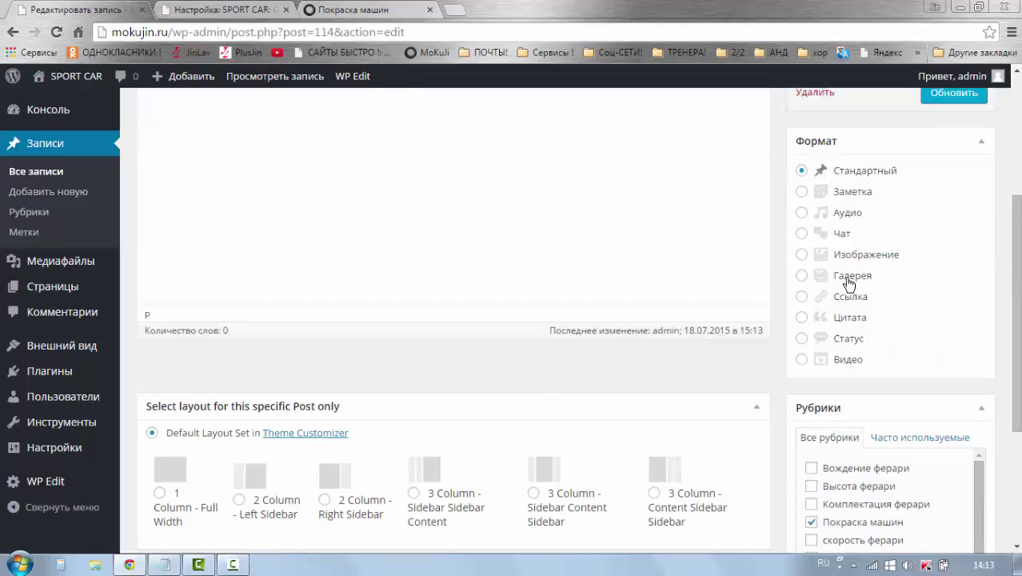
left_click(934, 98)
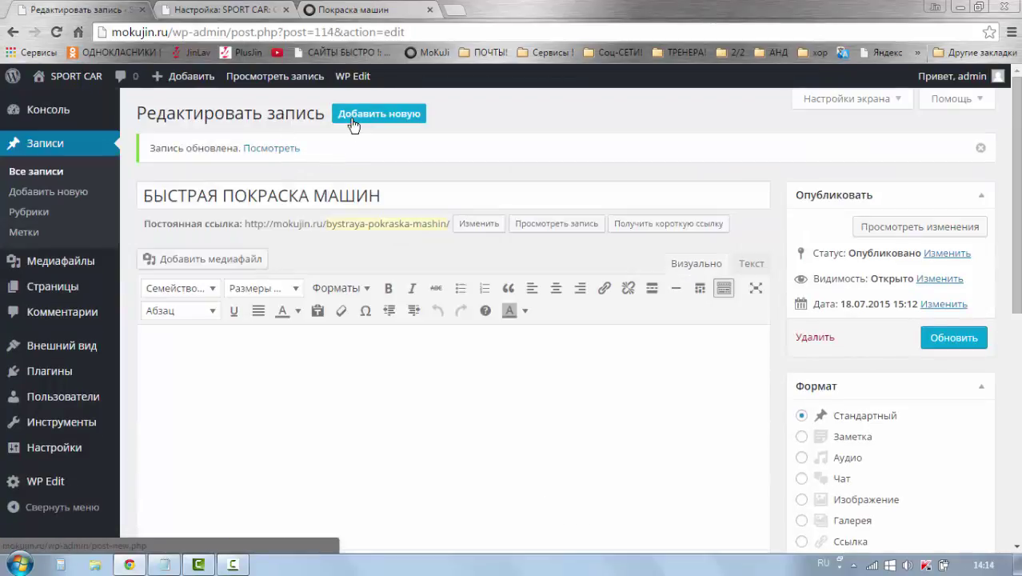
Create another new post titled "СКОРОСТЬ ВХОДА НА ПОВОРОТАХ".
left_click(354, 119)
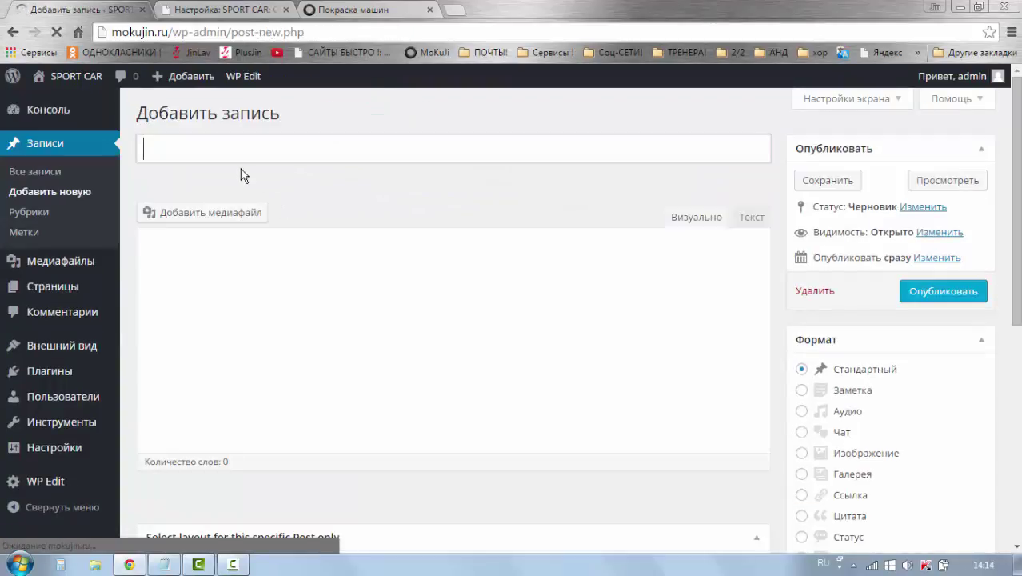
left_click(222, 149)
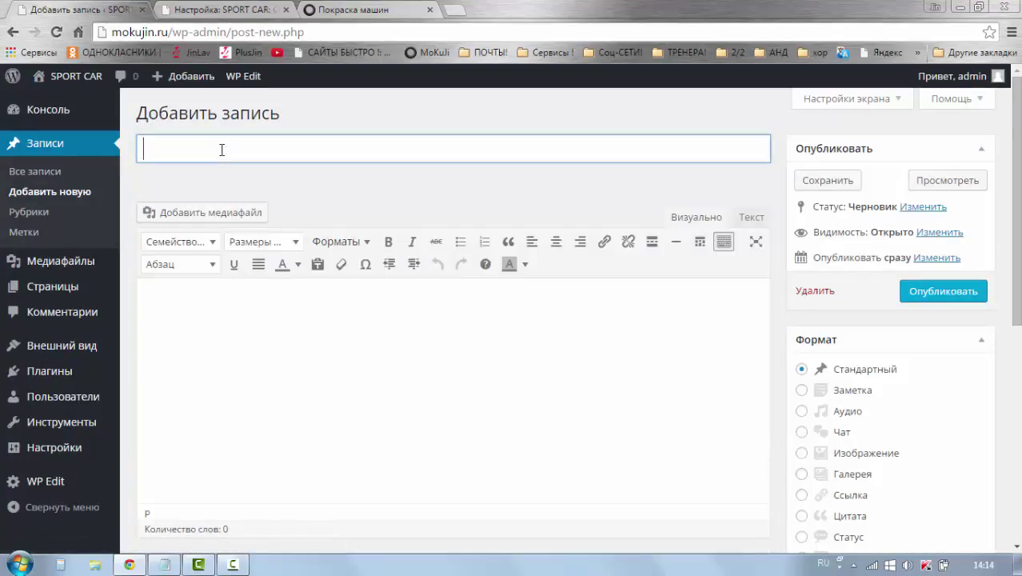
type("СКОРОСТЬ")
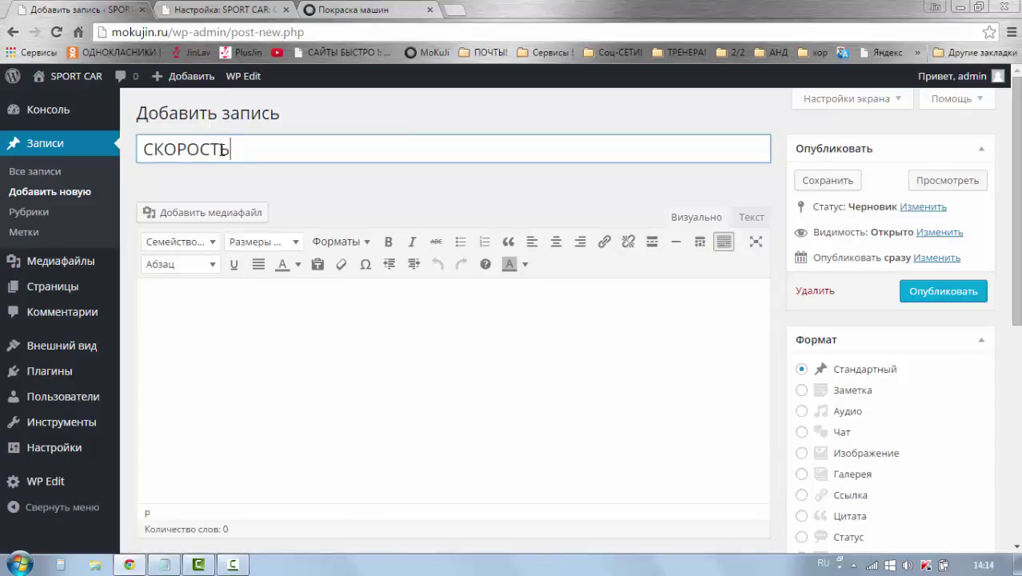
type(" ВХОДА НА ПО")
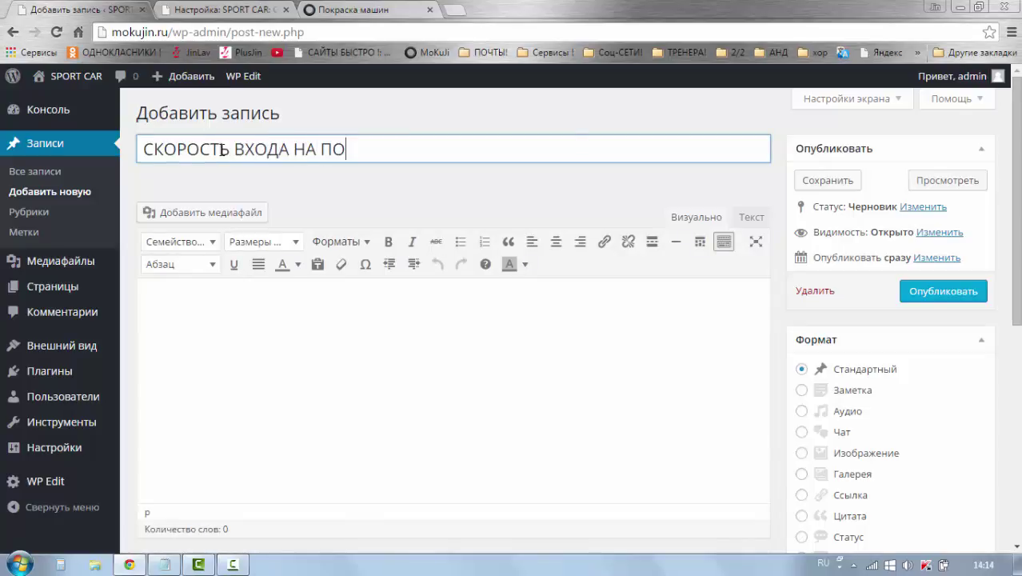
type("ВОРОТАХ")
left_click(281, 187)
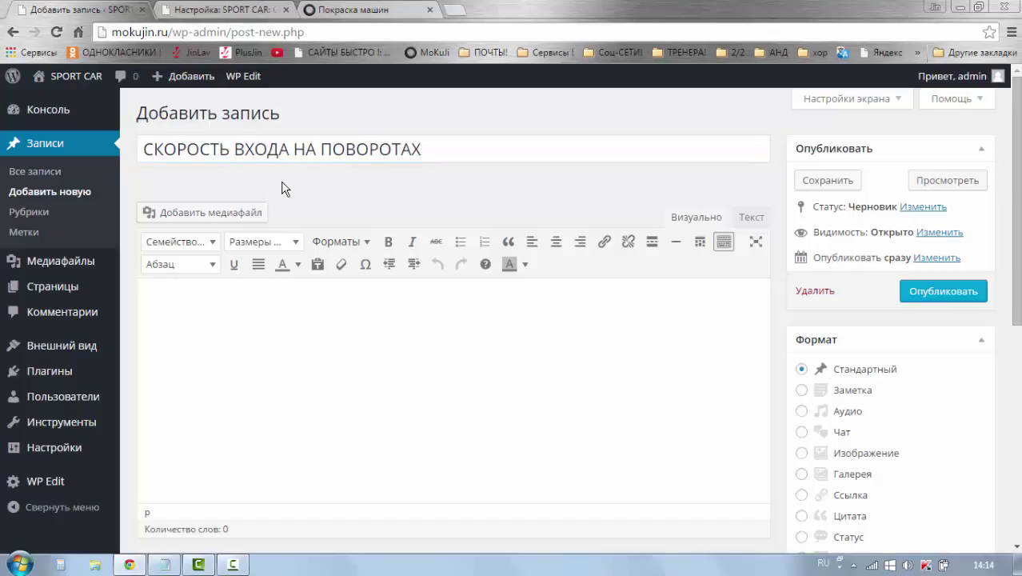
Assign the СКОРОСТЬ ВХОДА НА ПОВОРОТАХ post to the Вождение ферари category.
scroll(384, 263, "down", 2)
scroll(495, 258, "down", 4)
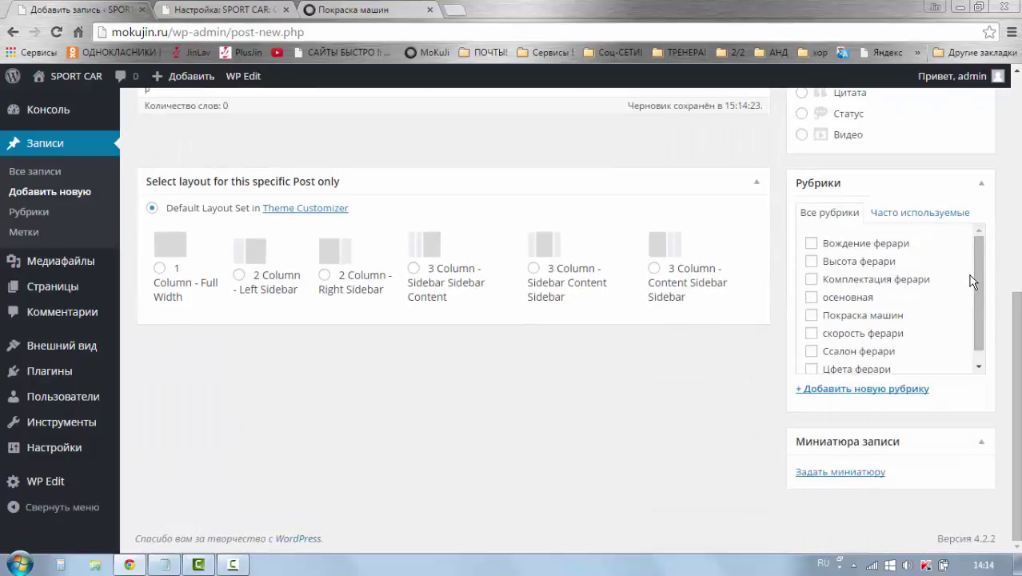
scroll(979, 281, "down", 1)
scroll(981, 284, "up", 1)
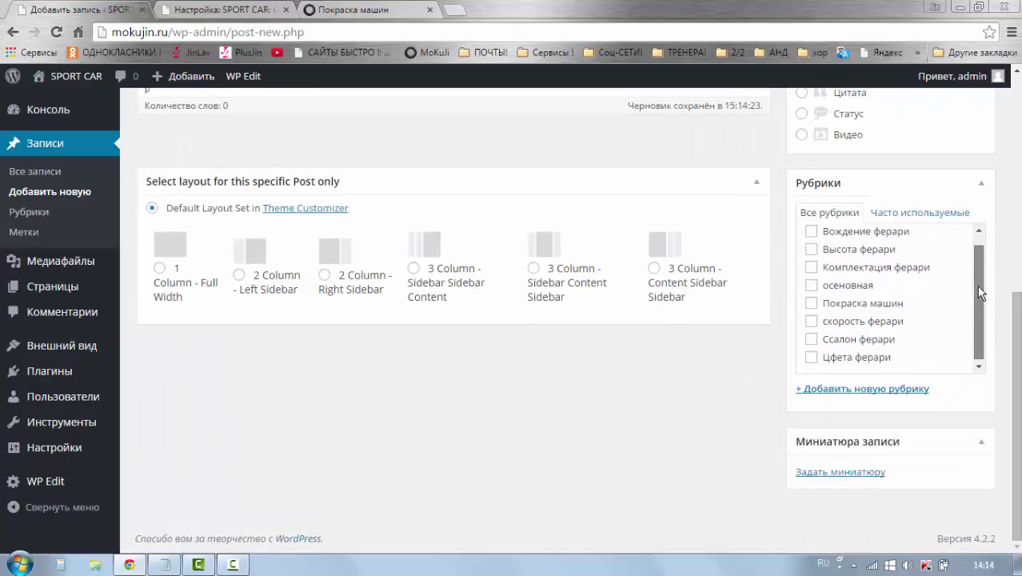
left_click_drag(981, 281, 982, 289)
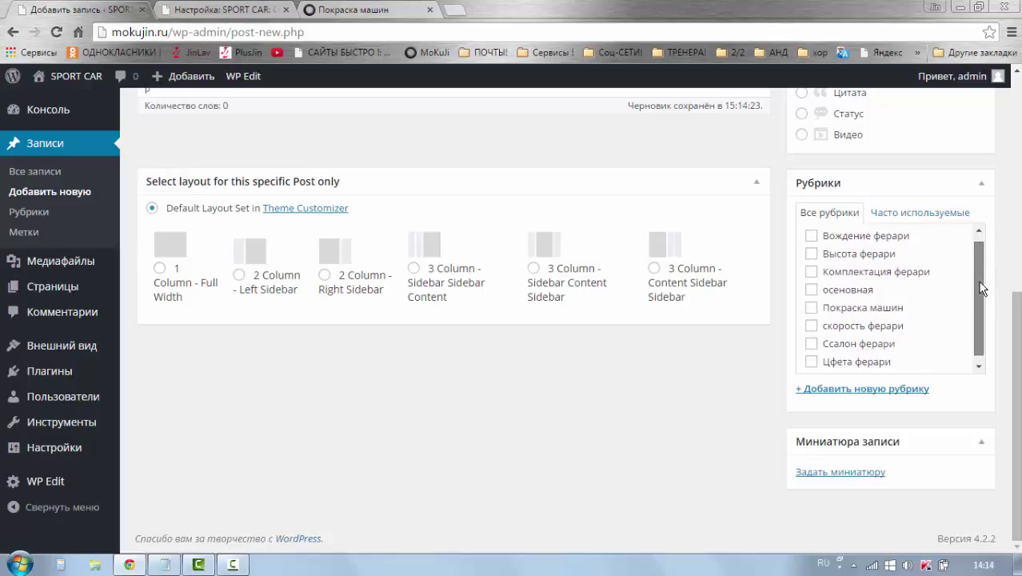
left_click(811, 237)
Enter "КЕРКЕРКЕЕР" as the post's body text, publish the post and check its assigned category.
scroll(472, 164, "up", 4)
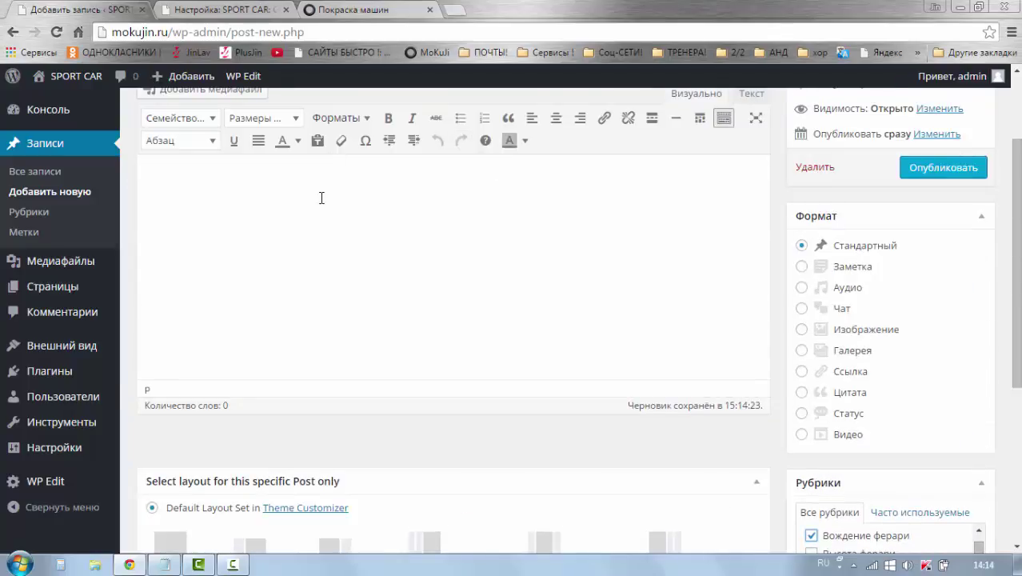
type("ЕРКЕРКЕЕР")
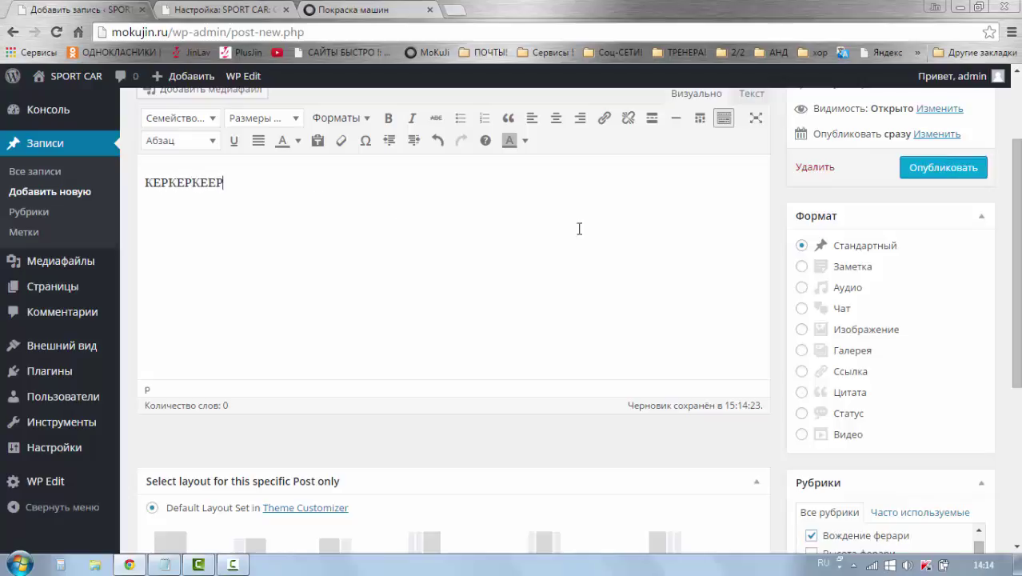
left_click(932, 178)
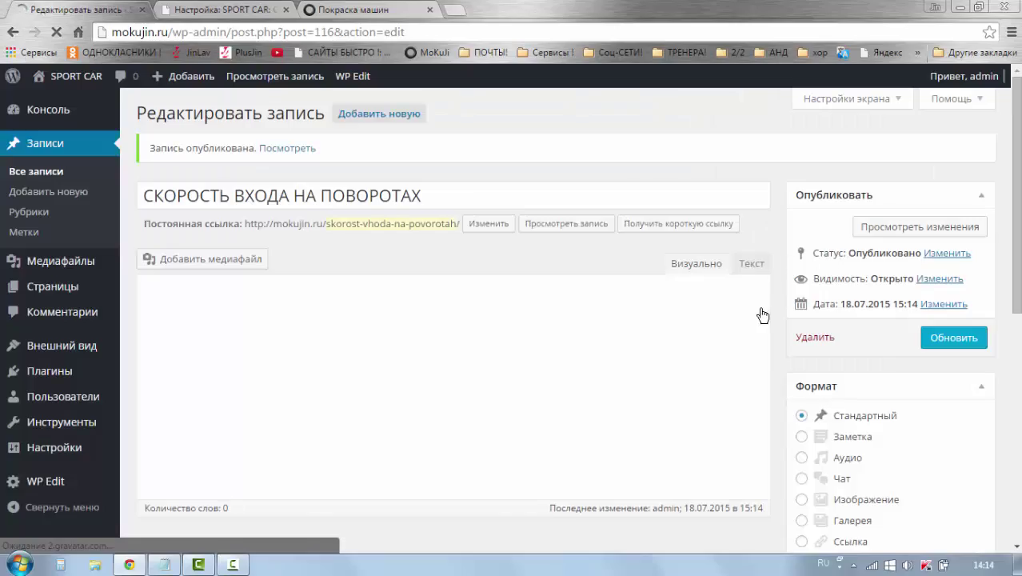
scroll(780, 370, "down", 5)
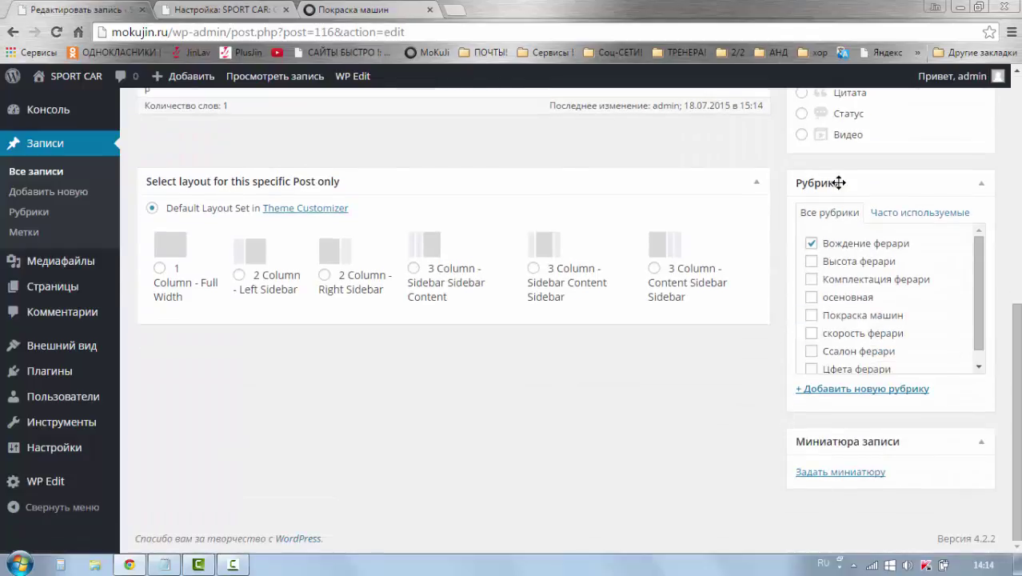
Reload the Покраска машин page on the site and open Вождение ферари from the О ФЕРАРИ block to view its post.
left_click(342, 11)
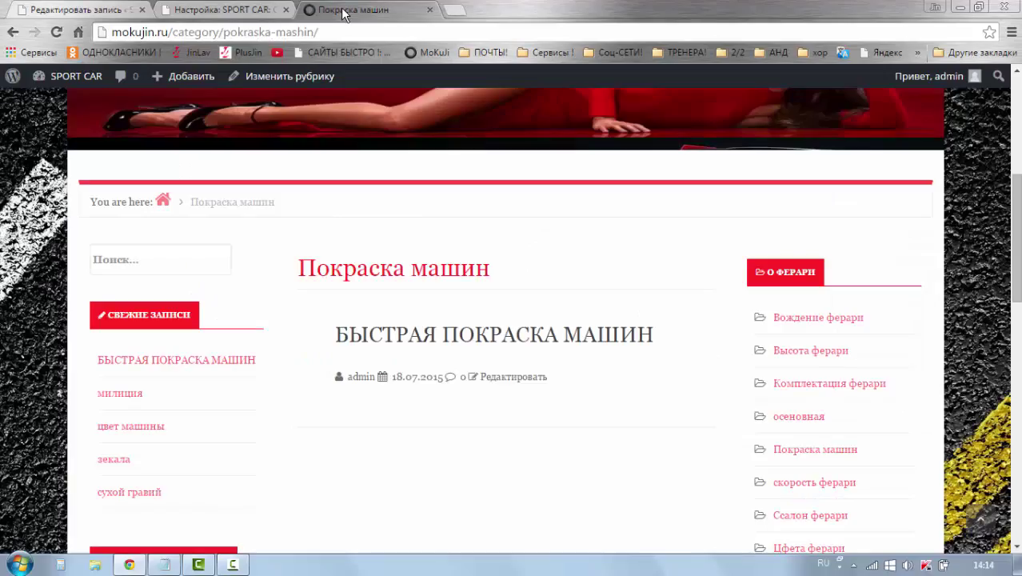
left_click(56, 35)
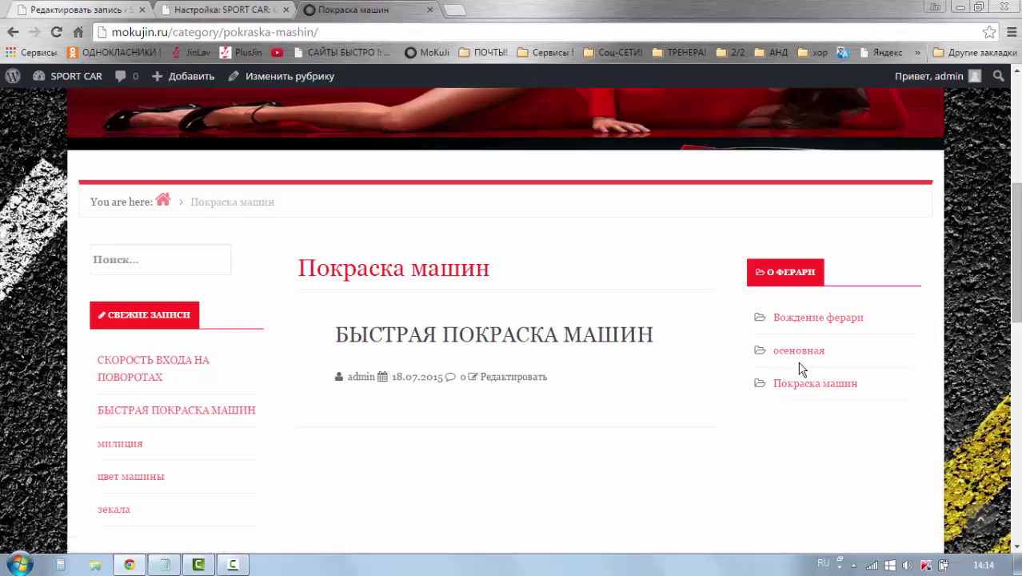
left_click(804, 318)
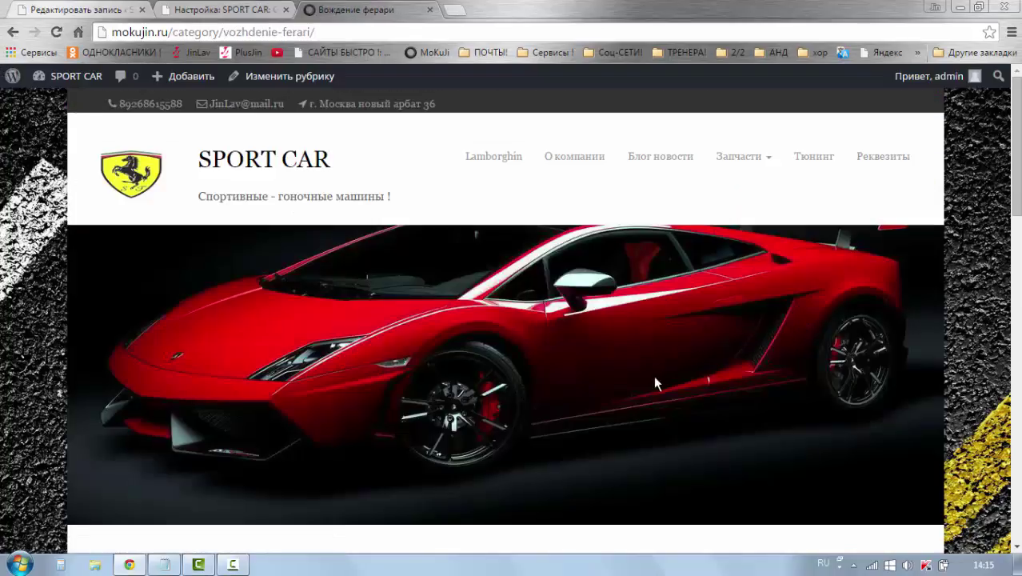
scroll(608, 384, "down", 5)
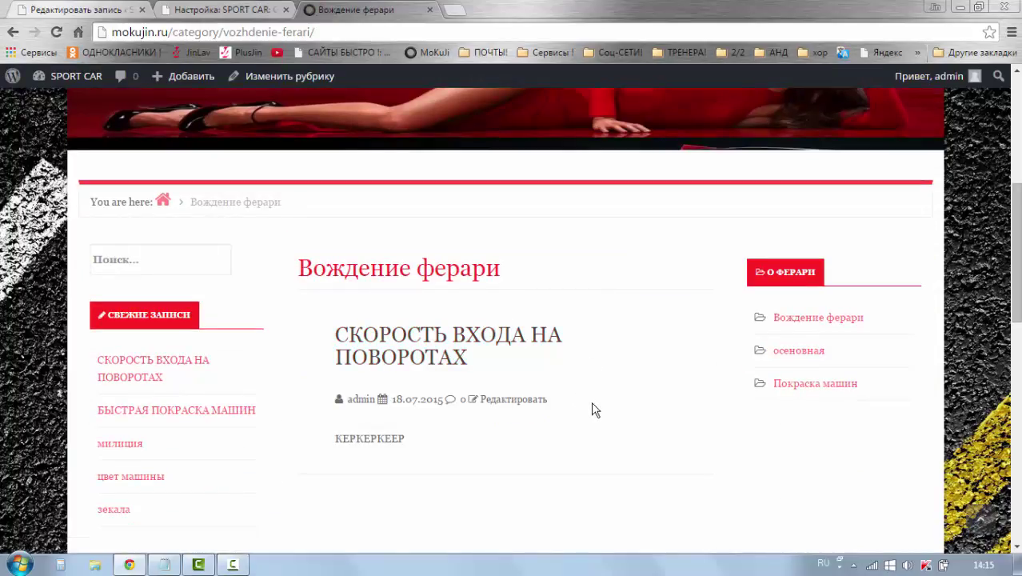
Return to the post editor and create another new post titled "ТОРМОЗНОЙ ПУТЬ".
left_click(100, 12)
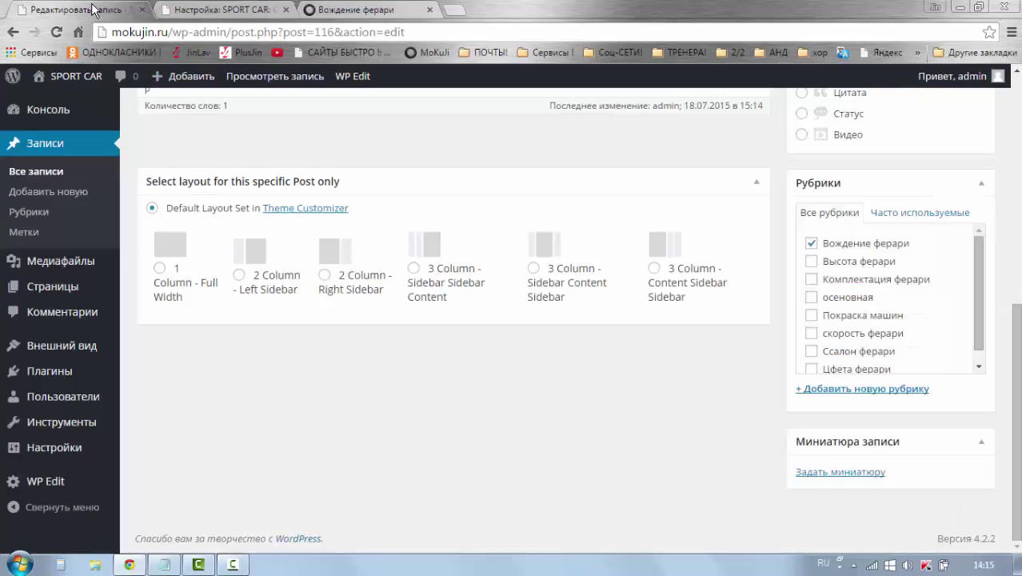
scroll(527, 255, "up", 5)
scroll(526, 273, "up", 2)
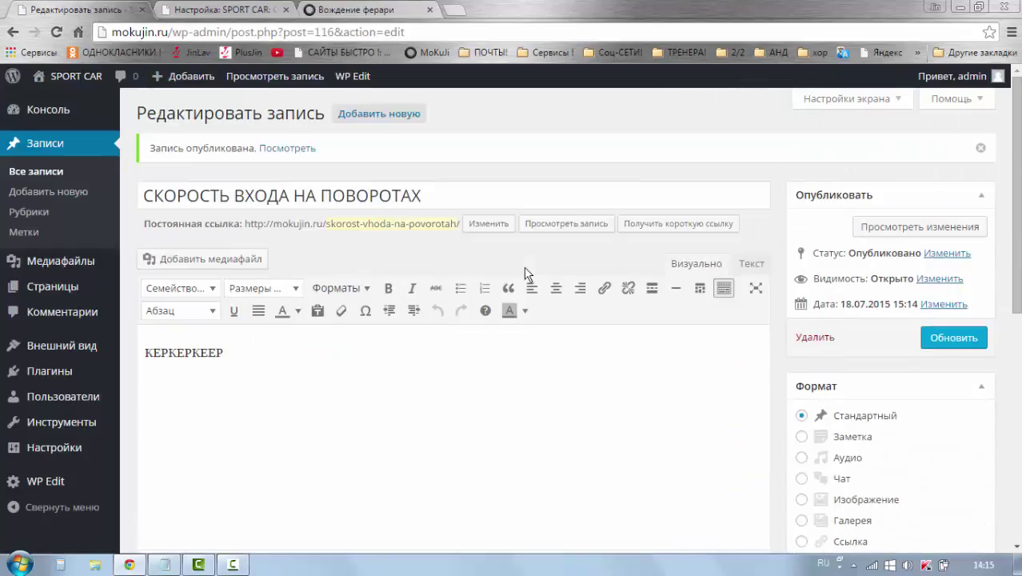
left_click(376, 114)
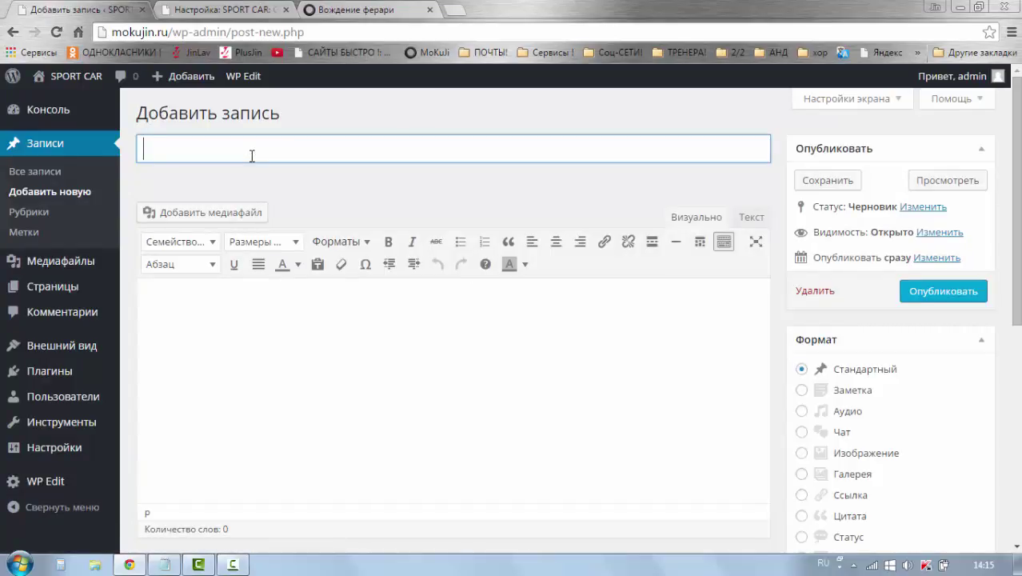
type("ТОРМОЗ")
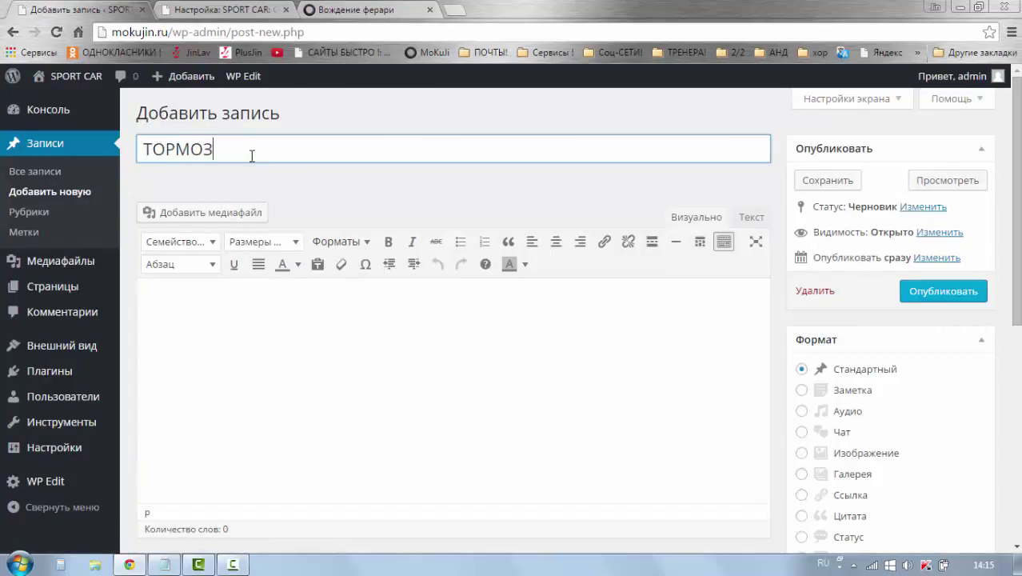
type("НОЙ ПУТЬ")
left_click(353, 283)
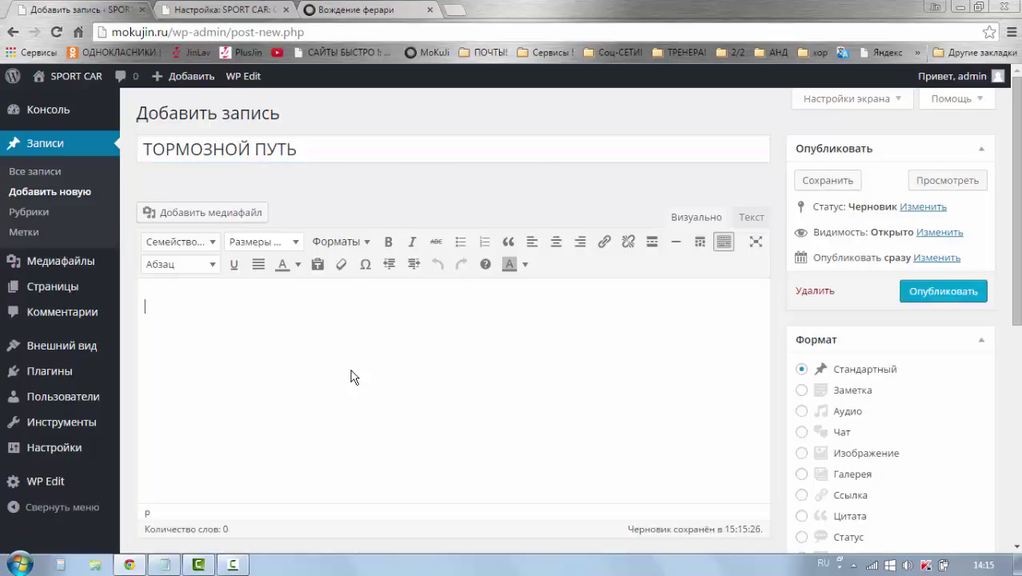
Assign the ТОРМОЗНОЙ ПУТЬ post to the Вождение ферари category and publish it.
scroll(760, 392, "down", 5)
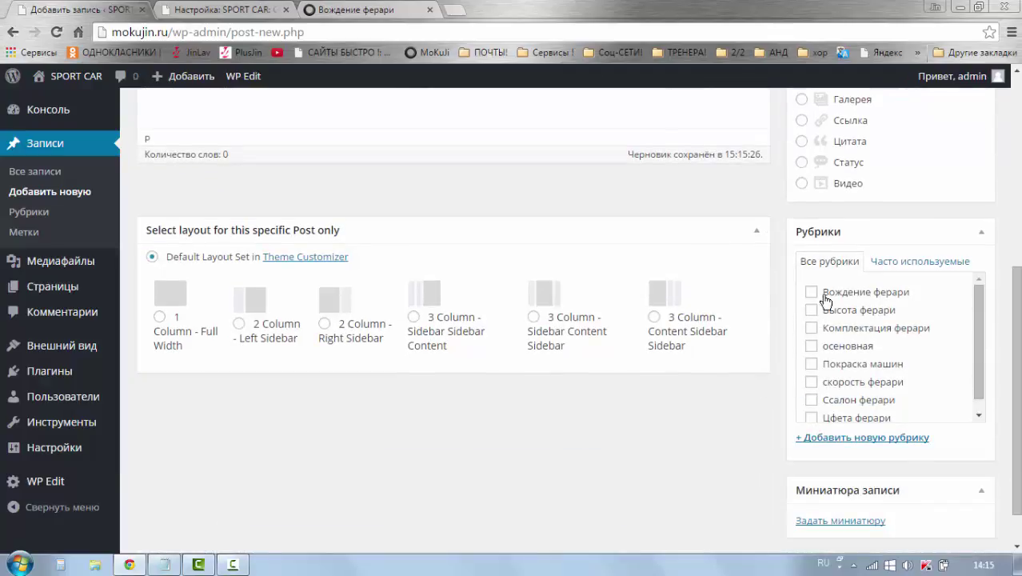
left_click(811, 293)
scroll(780, 300, "up", 3)
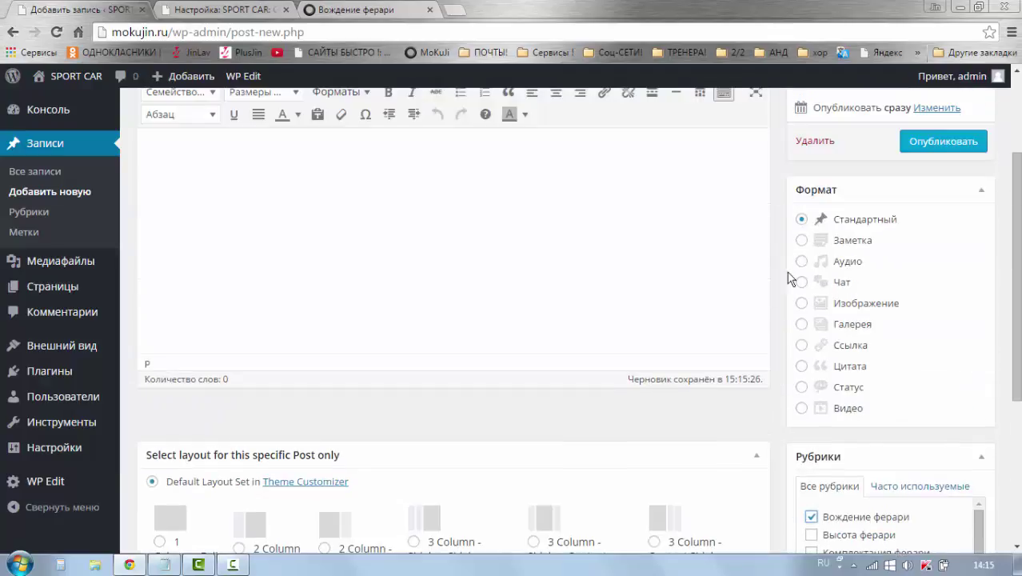
left_click(918, 143)
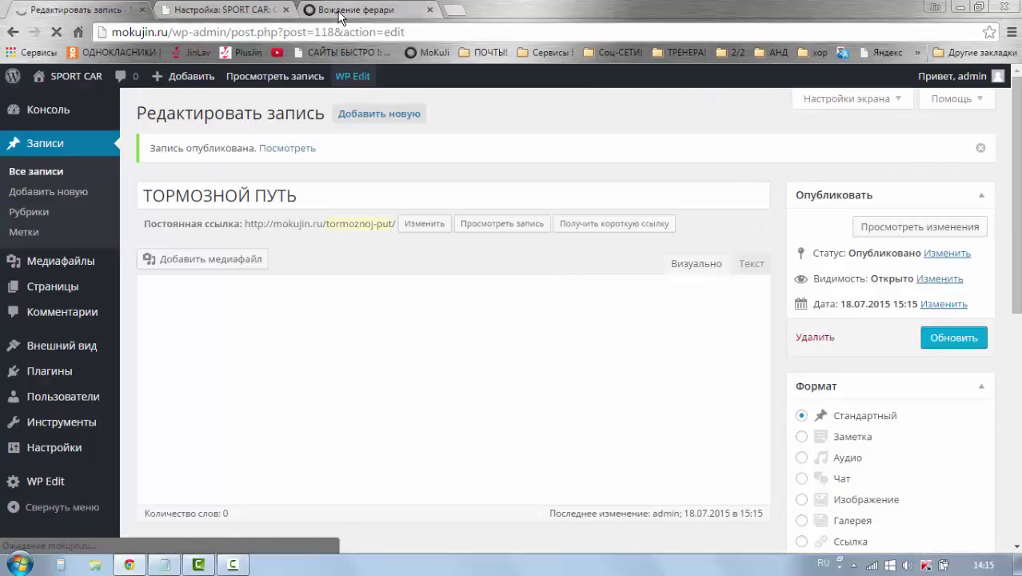
Reload the Вождение ферари page on the site, examine its posts and reopen the category from the О ФЕРАРИ block.
left_click(351, 10)
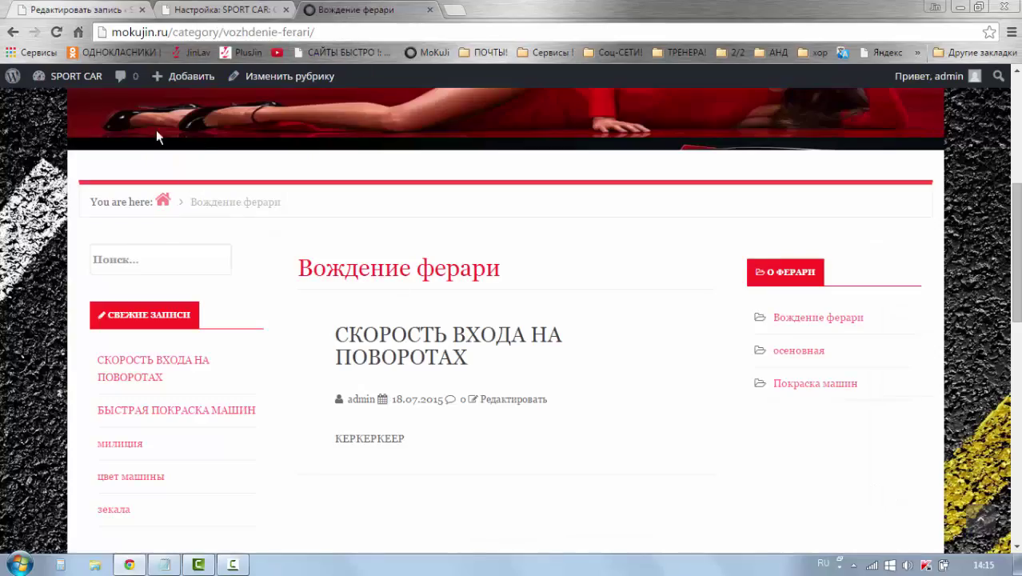
left_click(56, 33)
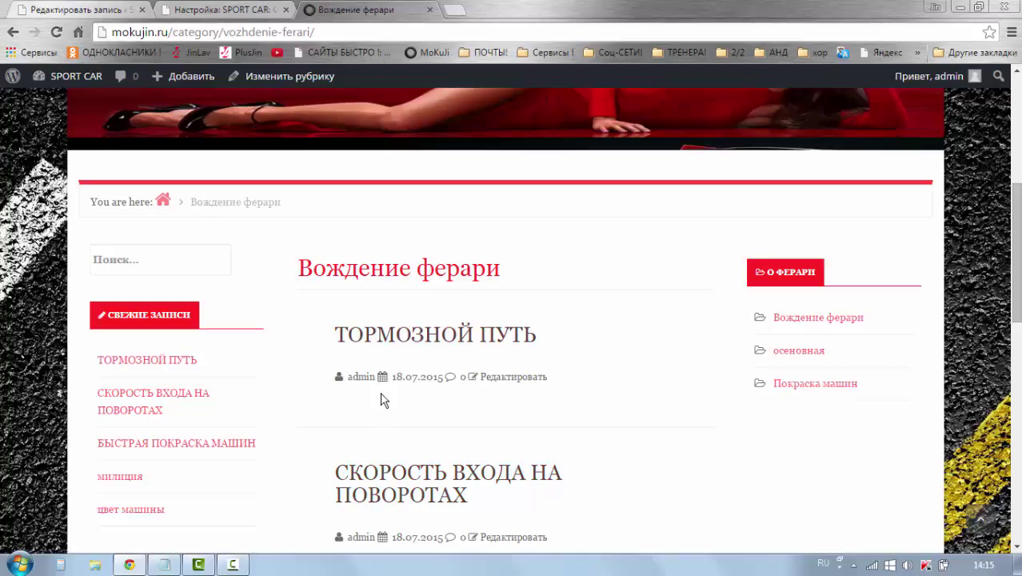
scroll(582, 331, "down", 1)
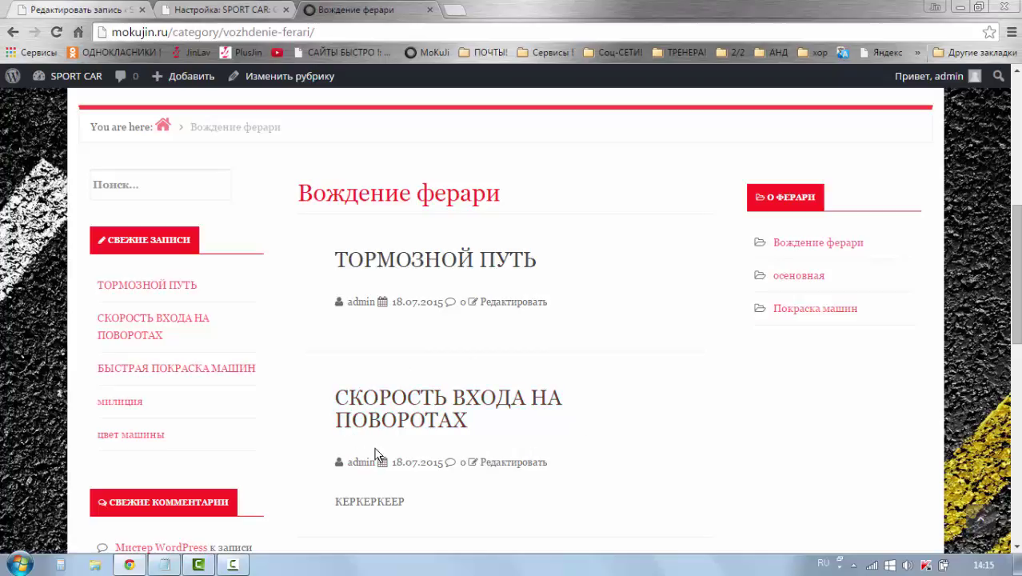
left_click(796, 244)
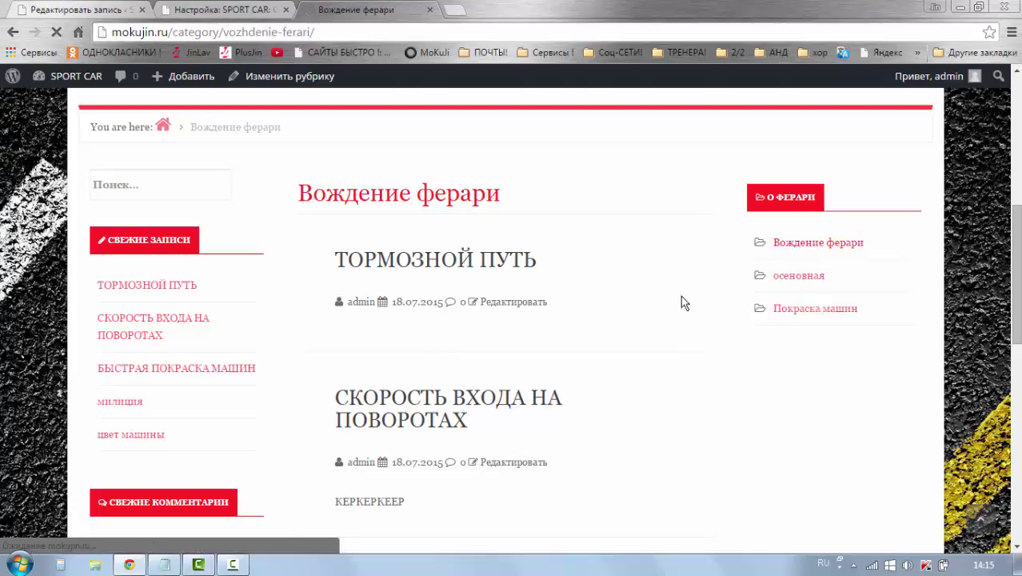
scroll(480, 336, "down", 3)
scroll(496, 356, "down", 4)
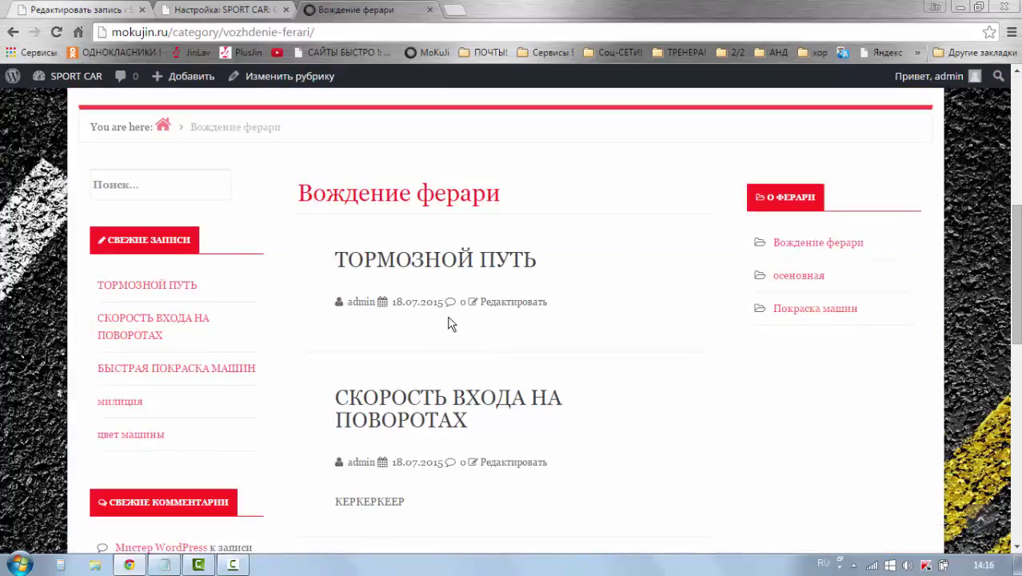
Open the осеновная and Покраска машин categories from the О ФЕРАРИ block and look through their posts.
left_click(797, 276)
scroll(593, 316, "down", 5)
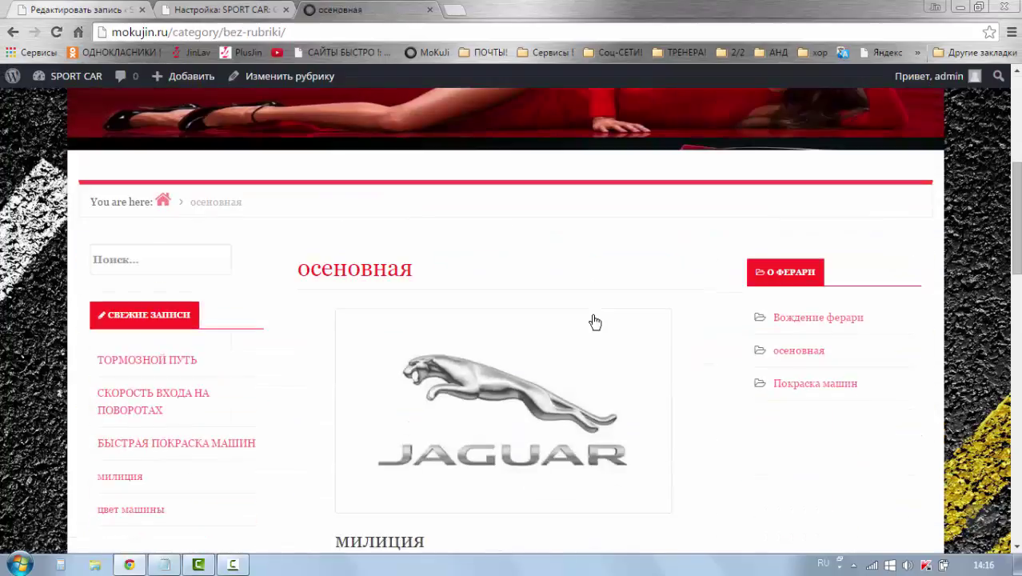
scroll(432, 320, "down", 4)
scroll(496, 329, "up", 4)
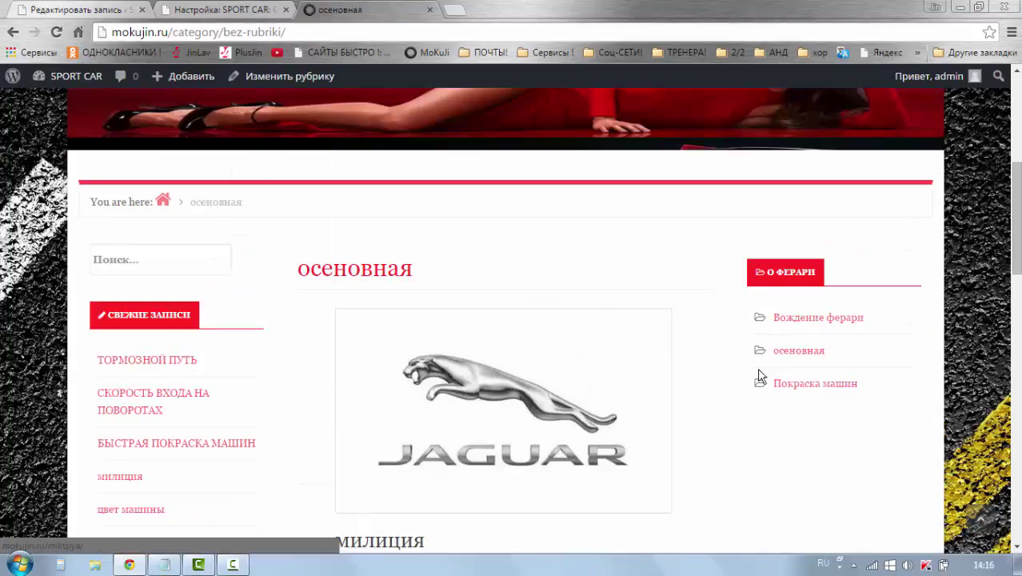
left_click(790, 387)
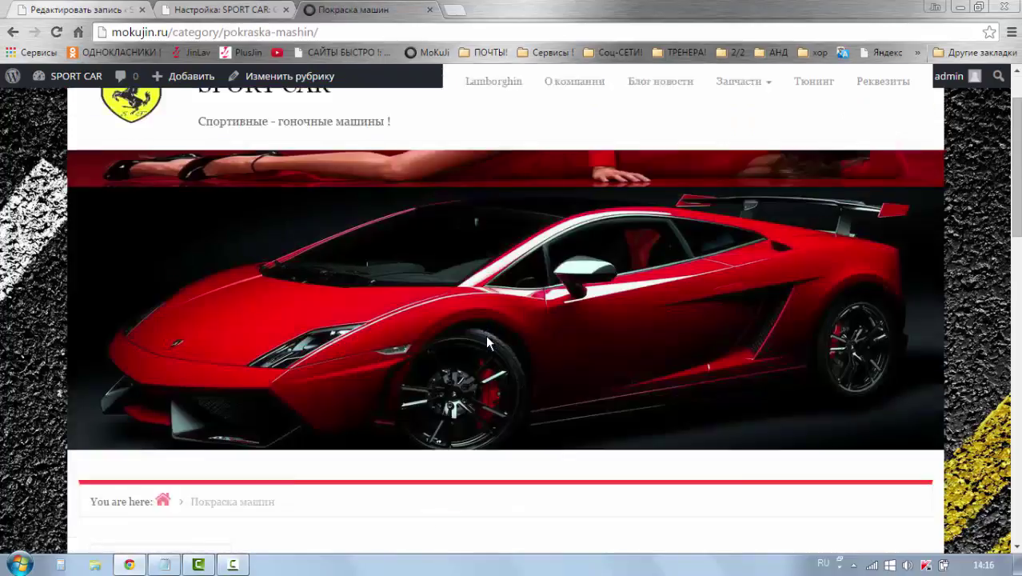
scroll(485, 335, "down", 4)
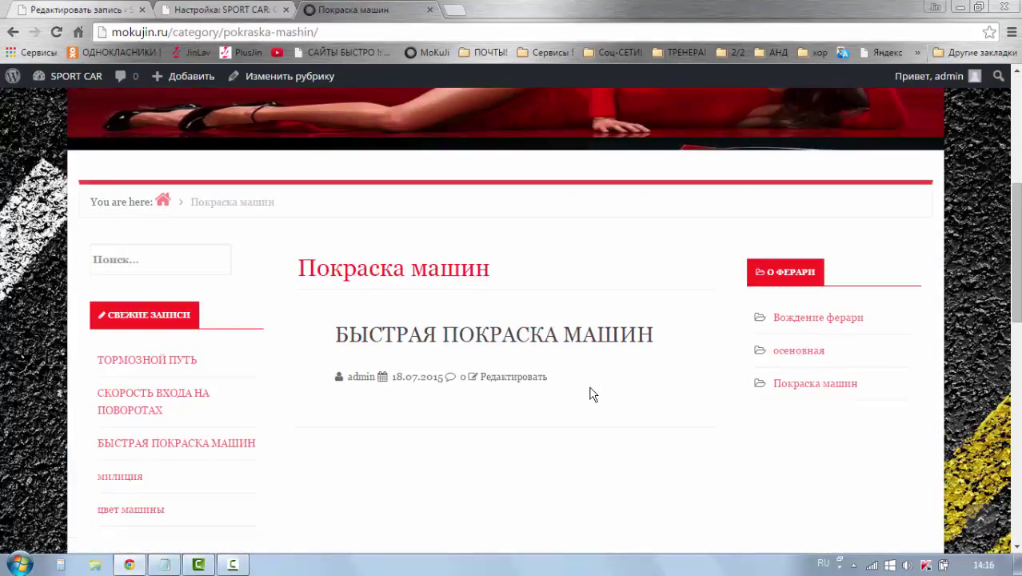
Go back to the Вождение ферари category, review its post list and open the ТОРМОЗНОЙ ПУТЬ post.
left_click(798, 320)
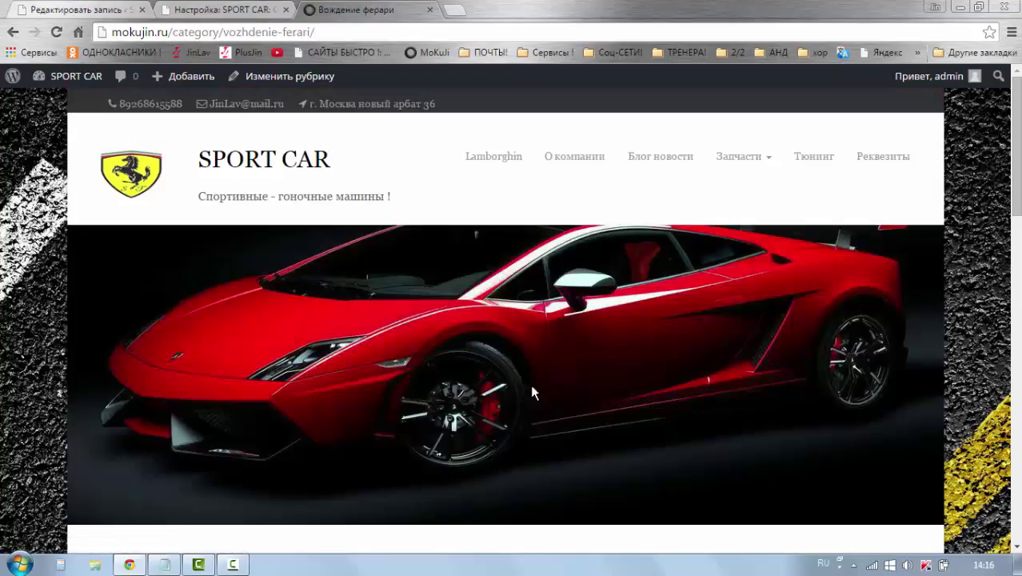
scroll(530, 384, "down", 4)
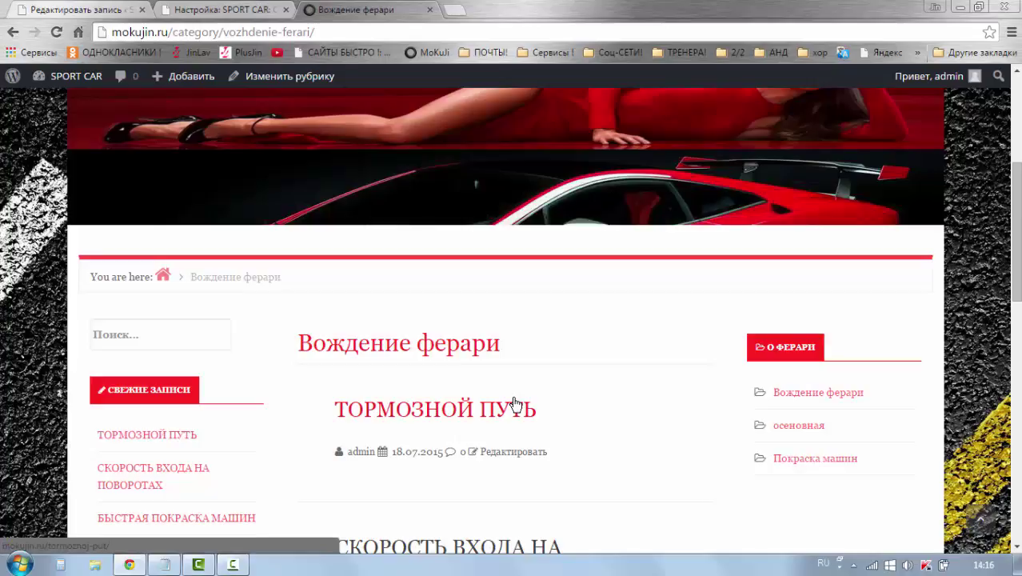
scroll(556, 370, "down", 1)
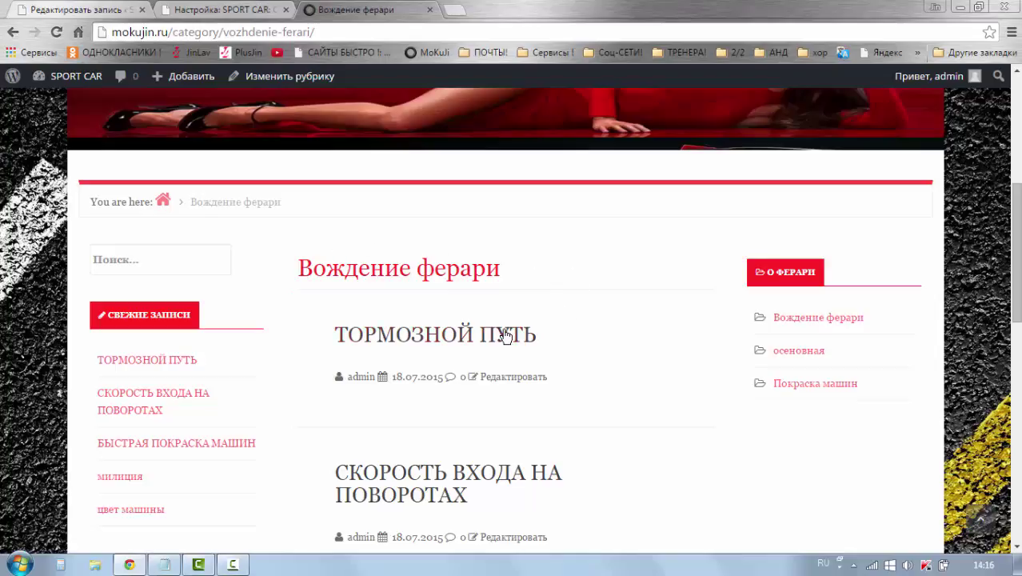
scroll(486, 354, "down", 2)
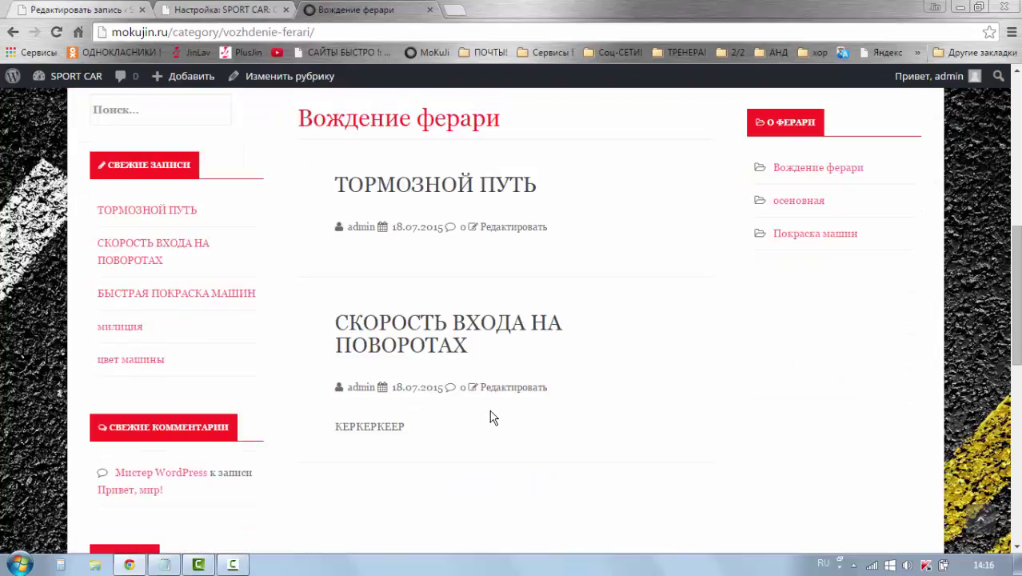
scroll(493, 417, "up", 1)
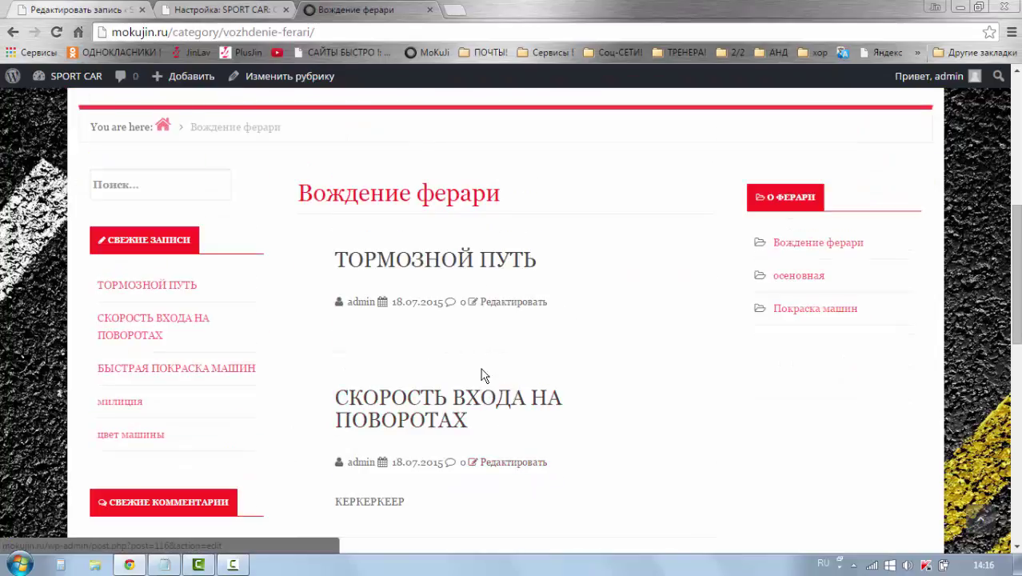
scroll(486, 372, "up", 1)
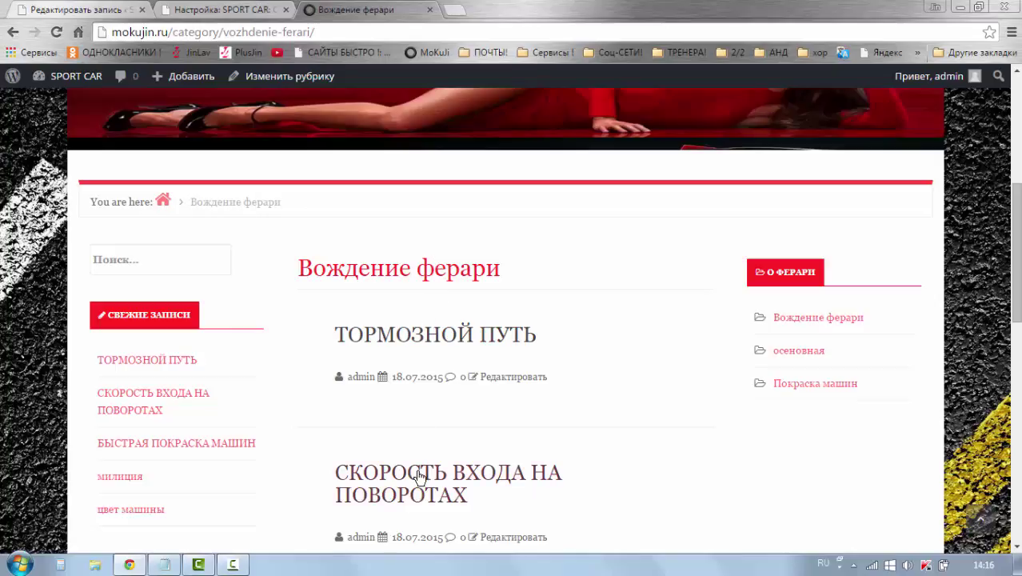
left_click(424, 339)
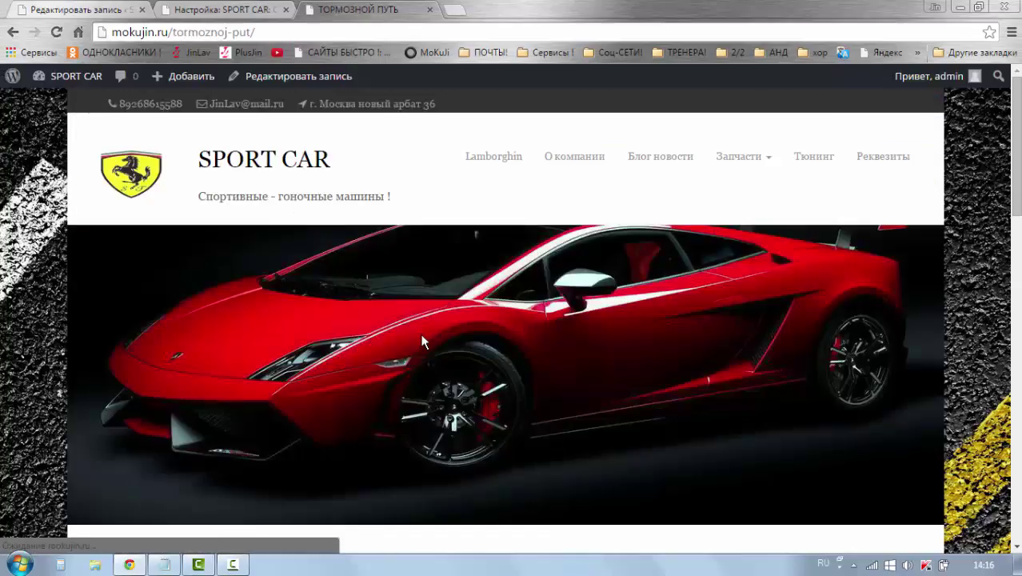
Return to editing the ТОРМОЗНОЙ ПУТЬ post and fill its empty body with the text "ИШТФТШКРКИМШРУКИЩМУКИФШРПИ ЦРУИИАЩШЦИЩШПИУ ЦШРГТАУ".
scroll(424, 343, "down", 3)
scroll(424, 345, "down", 2)
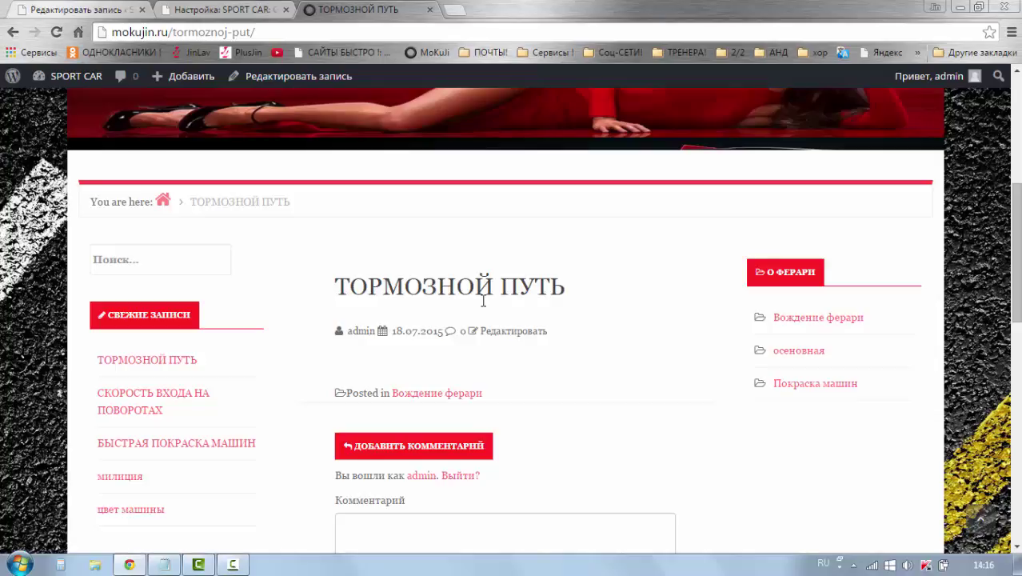
left_click(41, 9)
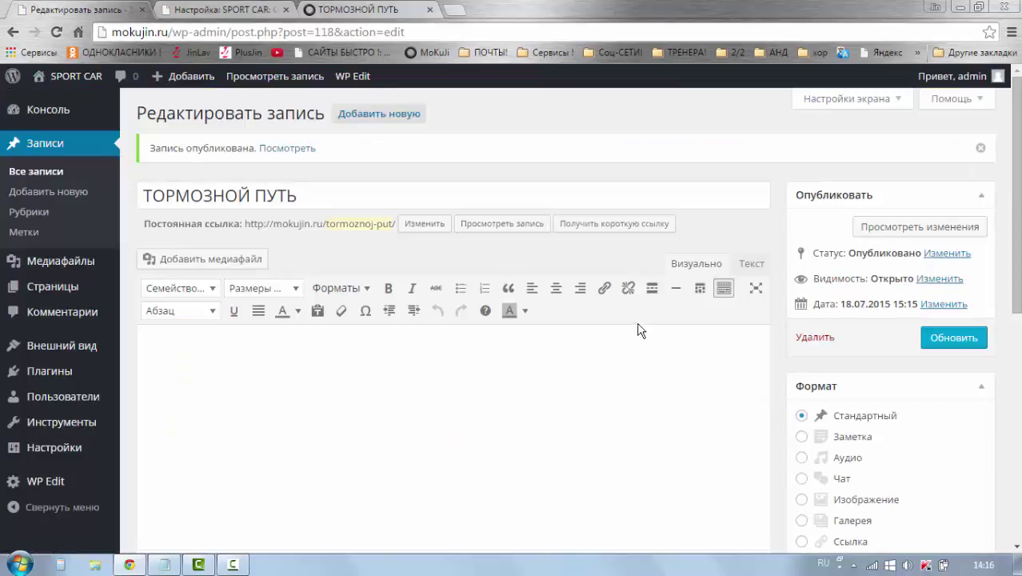
scroll(560, 304, "down", 2)
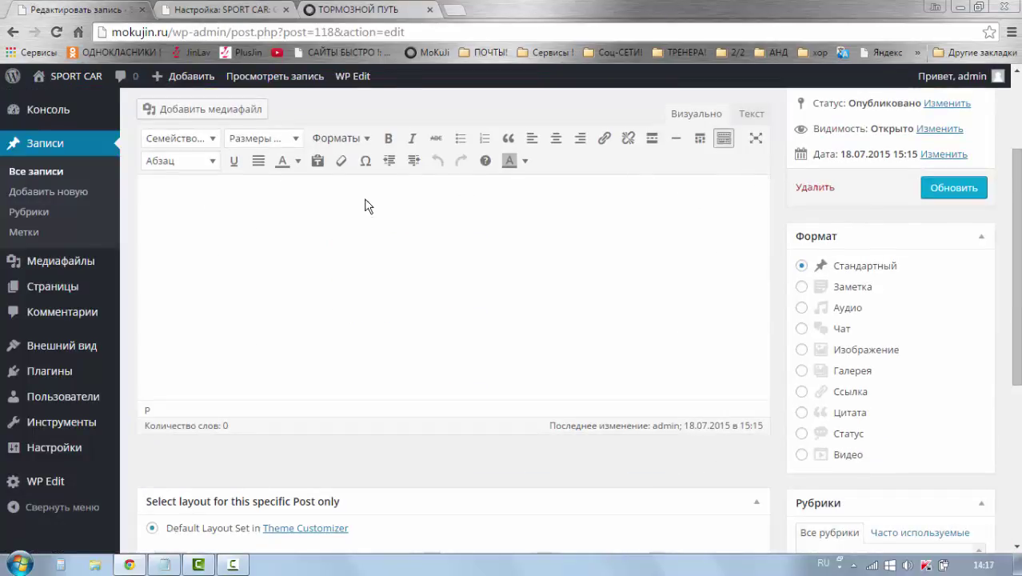
scroll(319, 200, "up", 2)
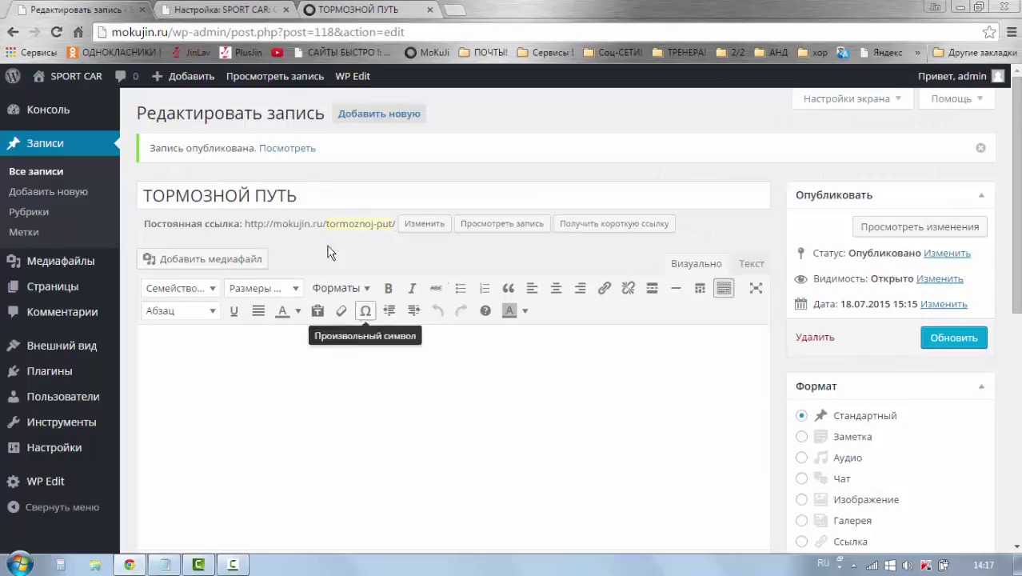
scroll(406, 319, "down", 2)
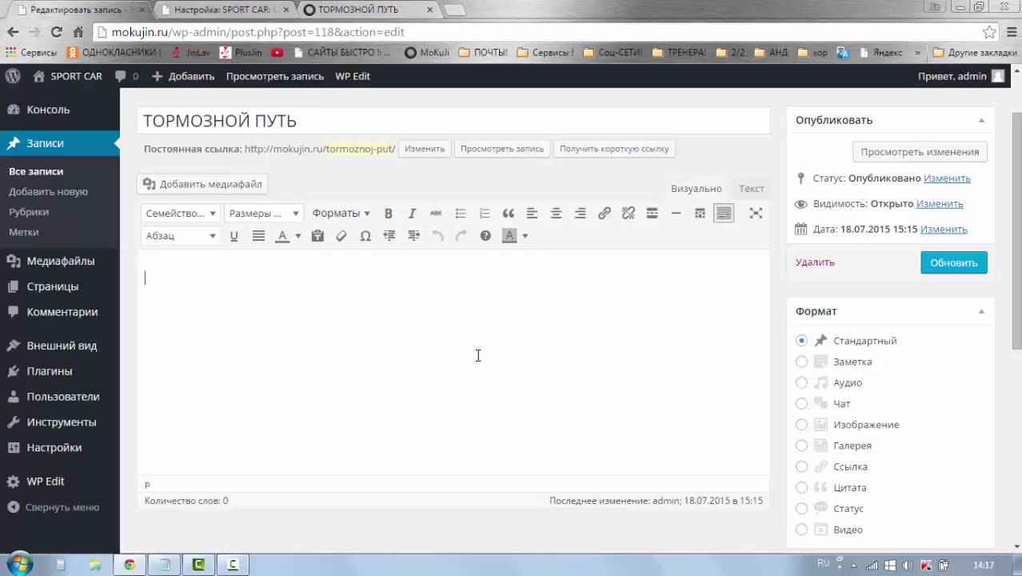
type("ИШТФТШКРКИМШРУКИЩМУ")
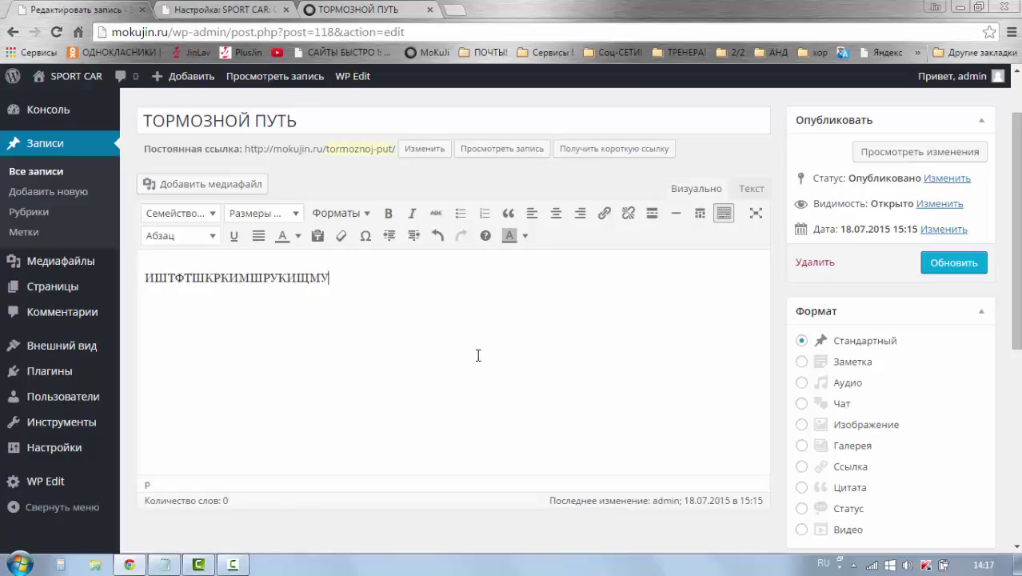
type("КИФШРПИ ЦРУИИАЩШЦИЩШПИУ ЦШРГТАУ")
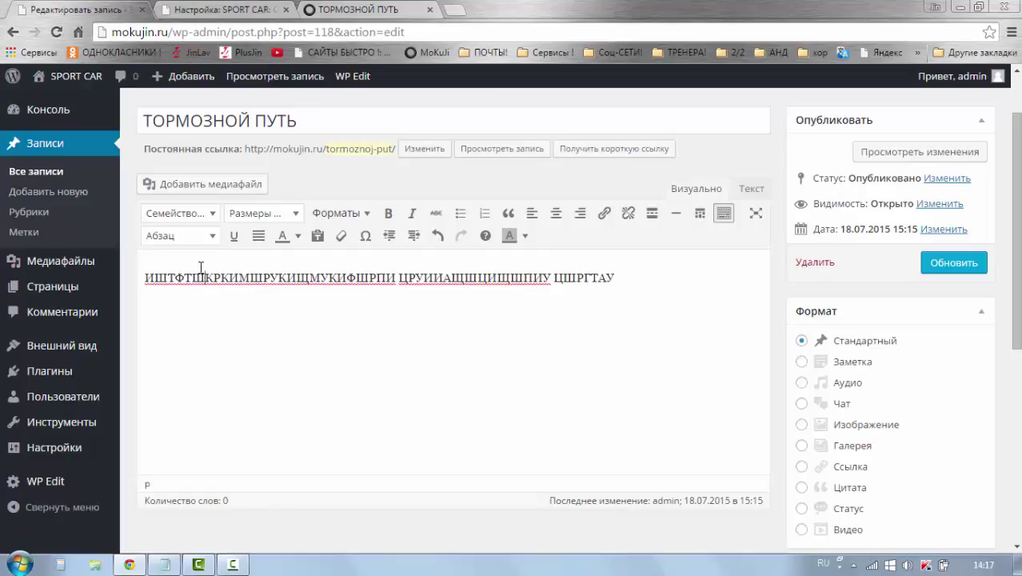
Insert the green abstract image from the media library into the post text after "ИШТФТШ".
left_click(192, 185)
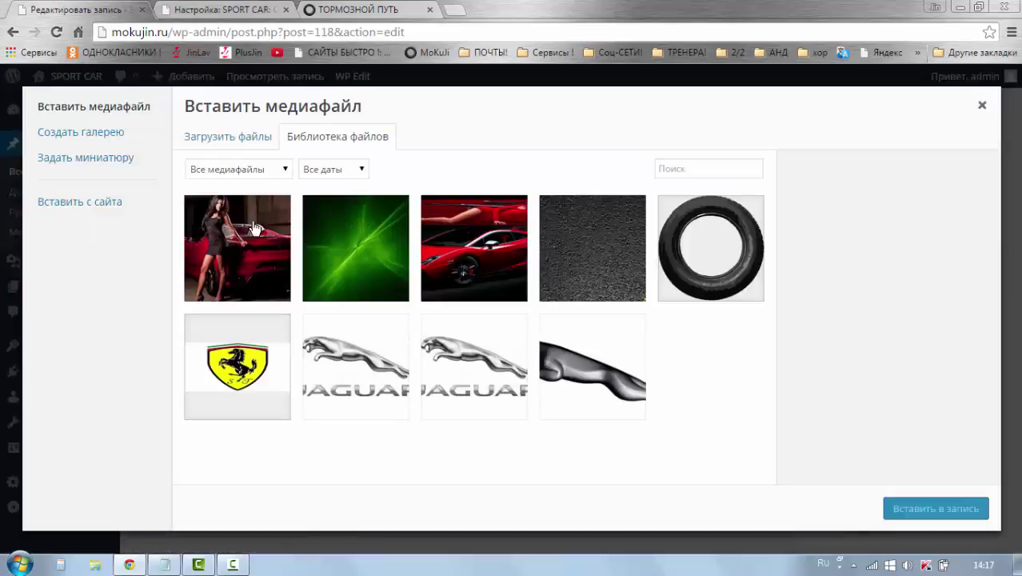
left_click(404, 275)
left_click(915, 508)
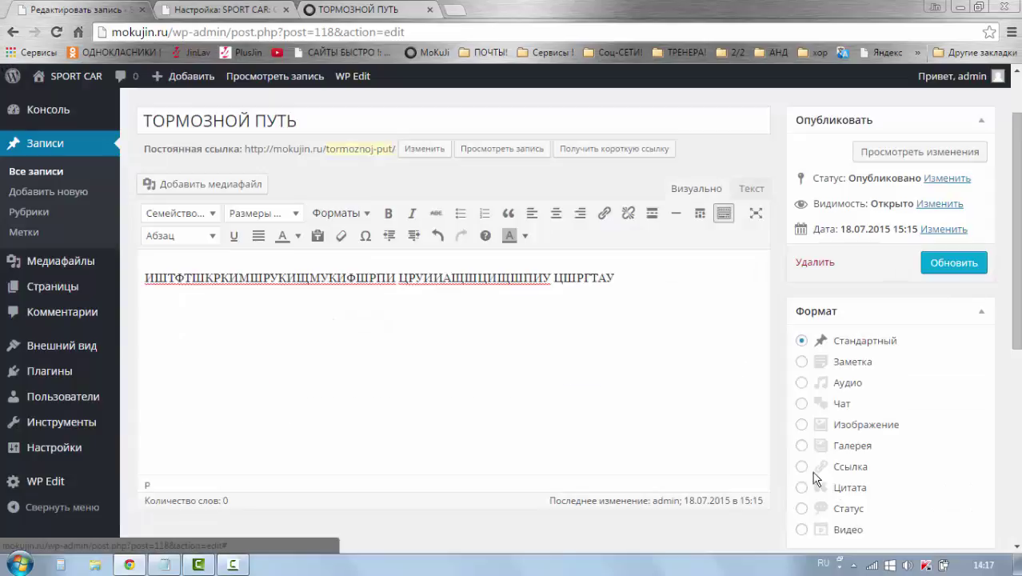
Assign the post to all remaining categories, from Высота ферари through Цфета ферари, and update it.
scroll(477, 313, "down", 5)
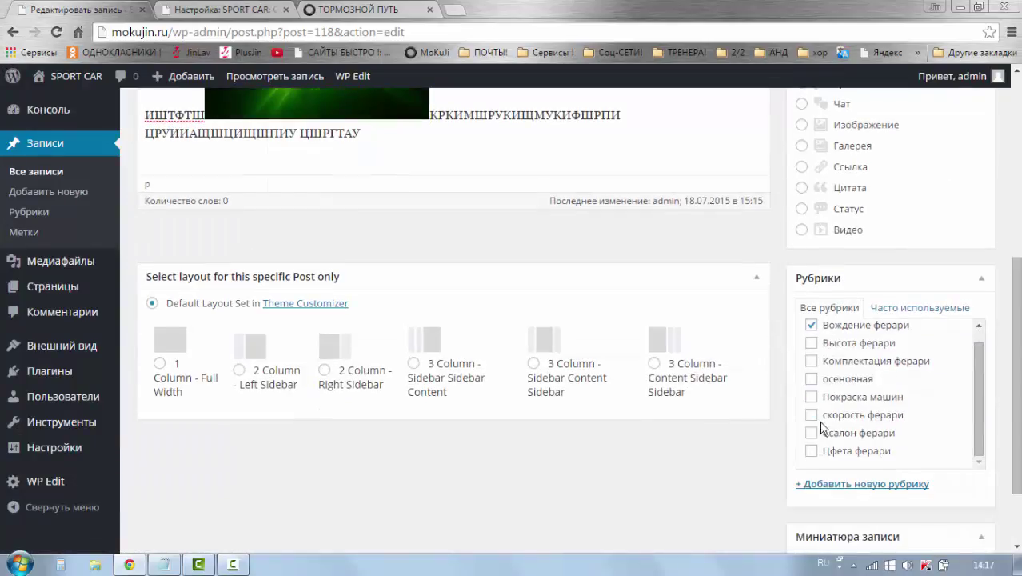
left_click_drag(974, 387, 968, 349)
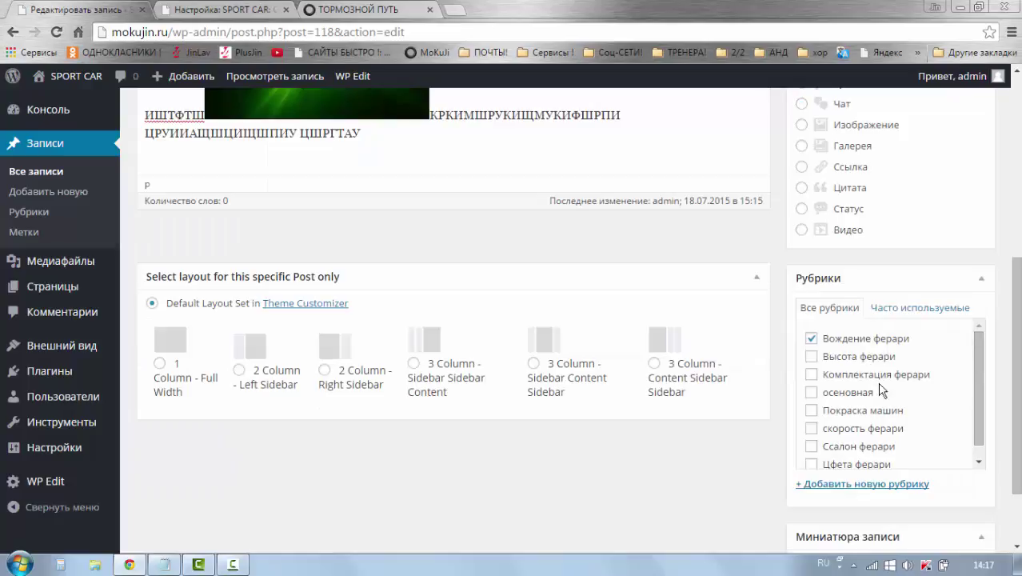
left_click(810, 358)
left_click(811, 374)
left_click(811, 392)
left_click(811, 410)
left_click(811, 428)
left_click(811, 446)
left_click_drag(974, 372, 977, 406)
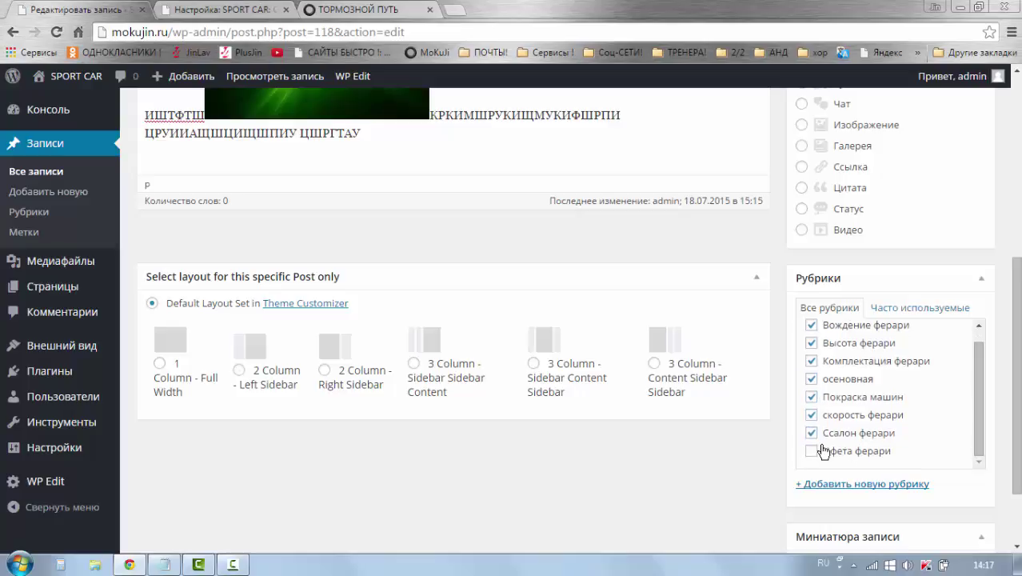
scroll(745, 477, "down", 1)
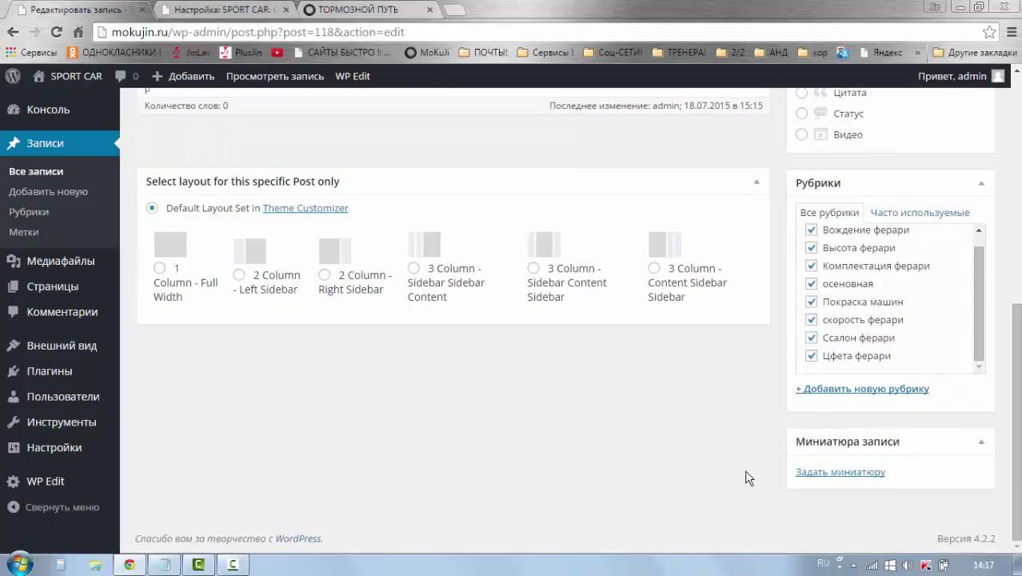
scroll(745, 477, "up", 5)
left_click(926, 245)
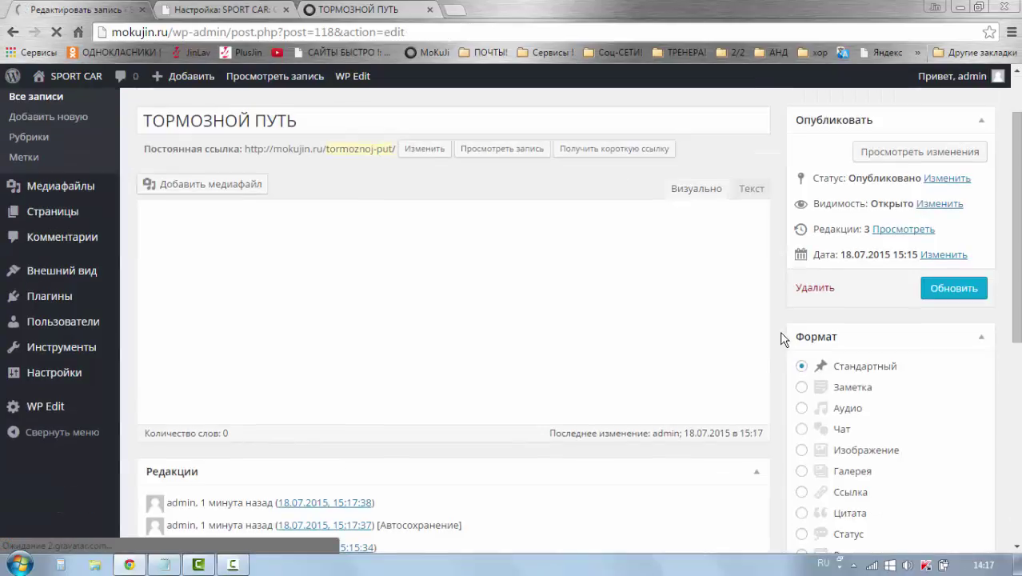
Set devushka_i_krasnaya_ferrari-t2.jpg from the media library as the post's featured image and update the post.
scroll(776, 357, "down", 6)
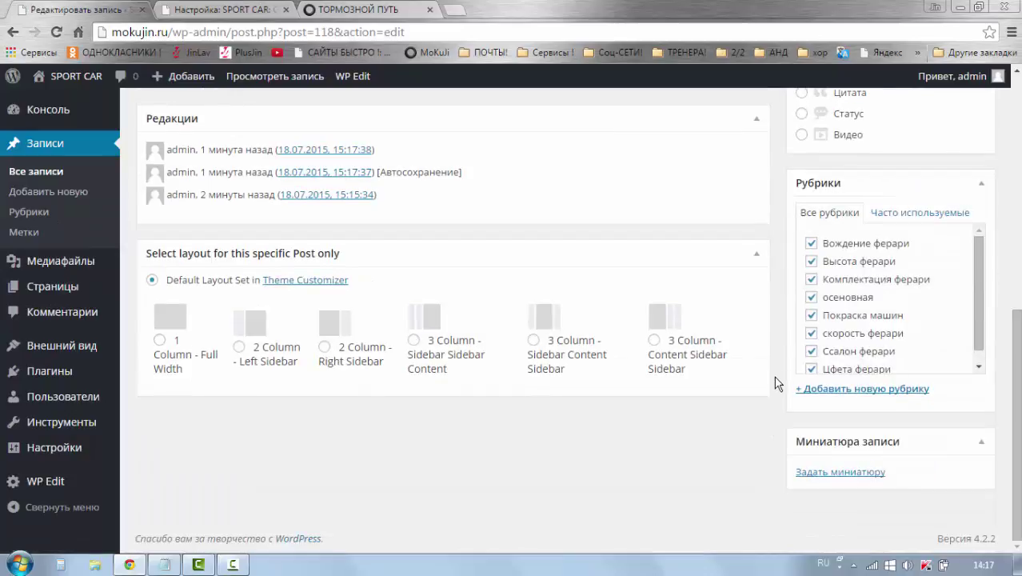
left_click(810, 471)
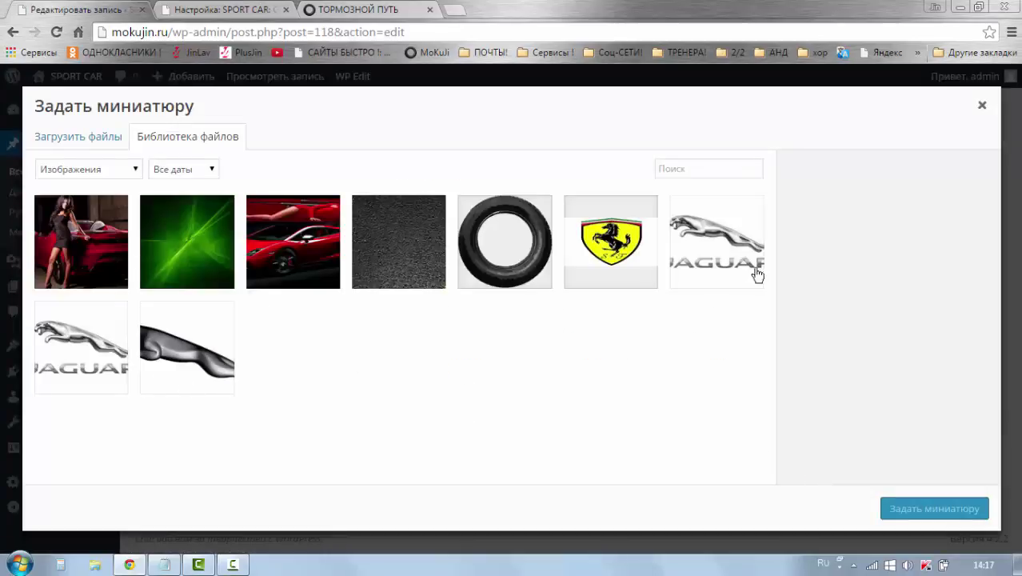
left_click(83, 265)
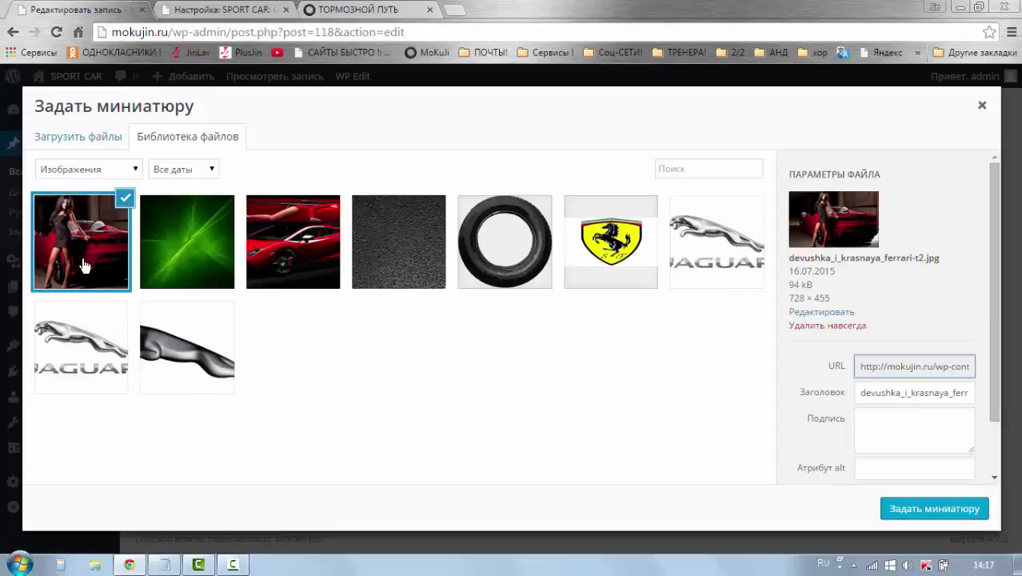
left_click(920, 509)
scroll(651, 447, "down", 2)
scroll(677, 456, "up", 5)
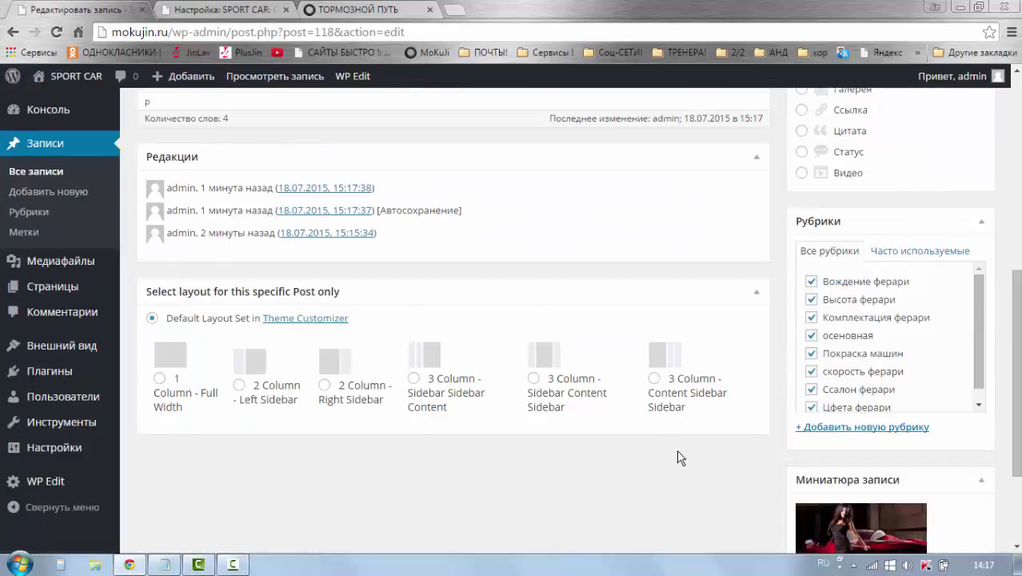
scroll(690, 354, "up", 3)
left_click(940, 360)
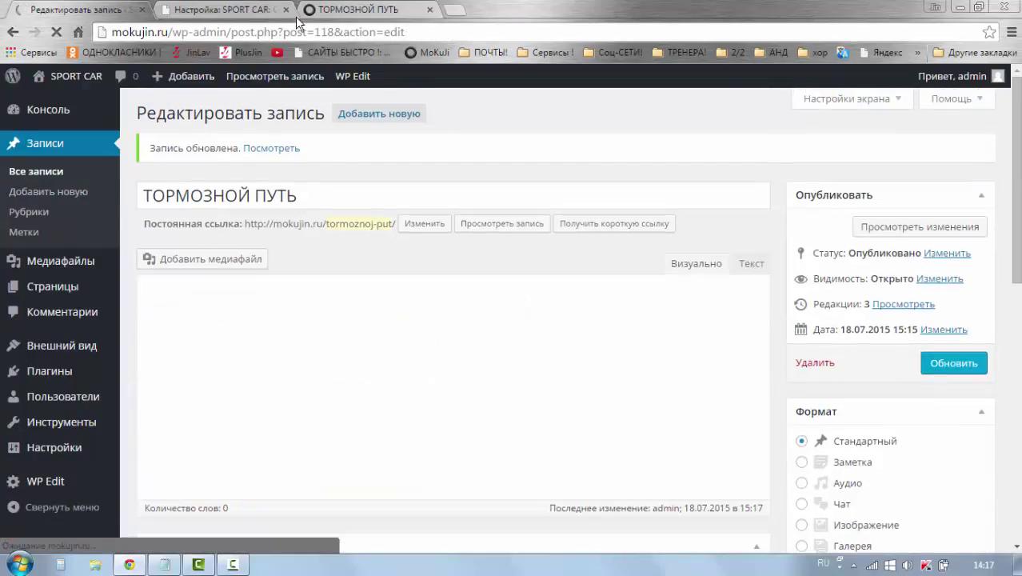
Reload the ТОРМОЗНОЙ ПУТЬ post on the site and examine its content and the categories in the О ФЕРАРИ block.
left_click(339, 13)
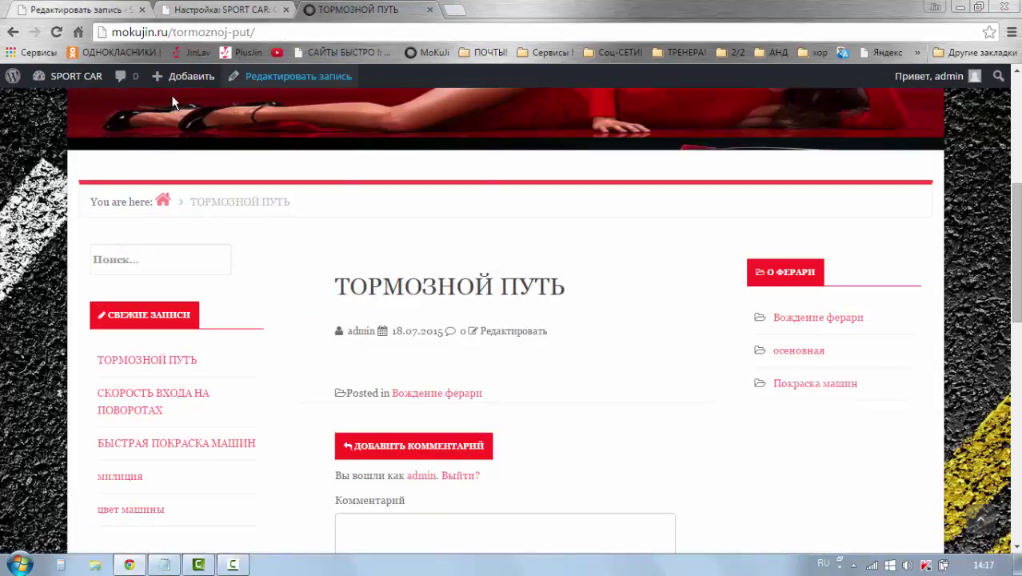
left_click(56, 32)
scroll(737, 294, "down", 1)
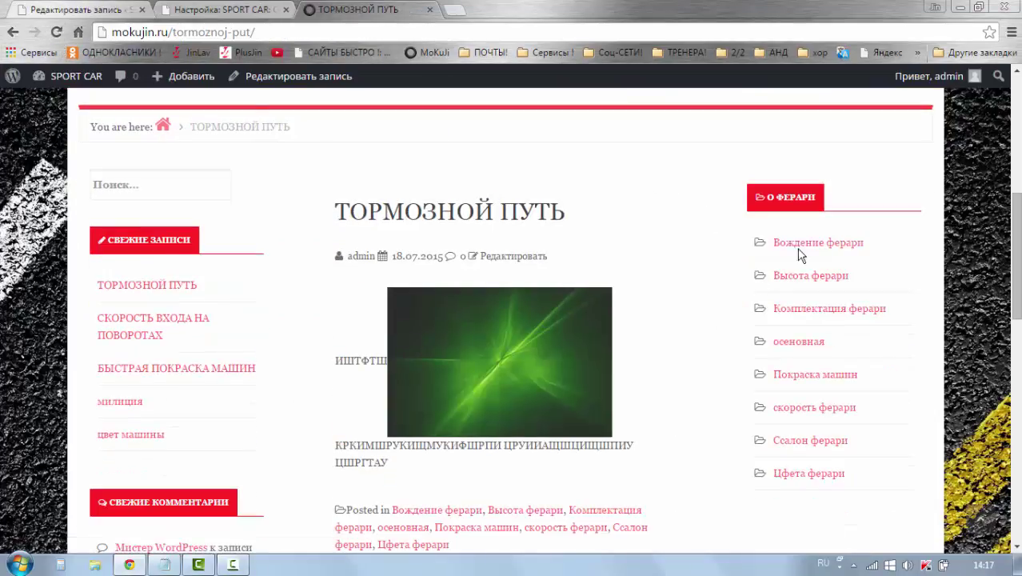
scroll(764, 342, "down", 2)
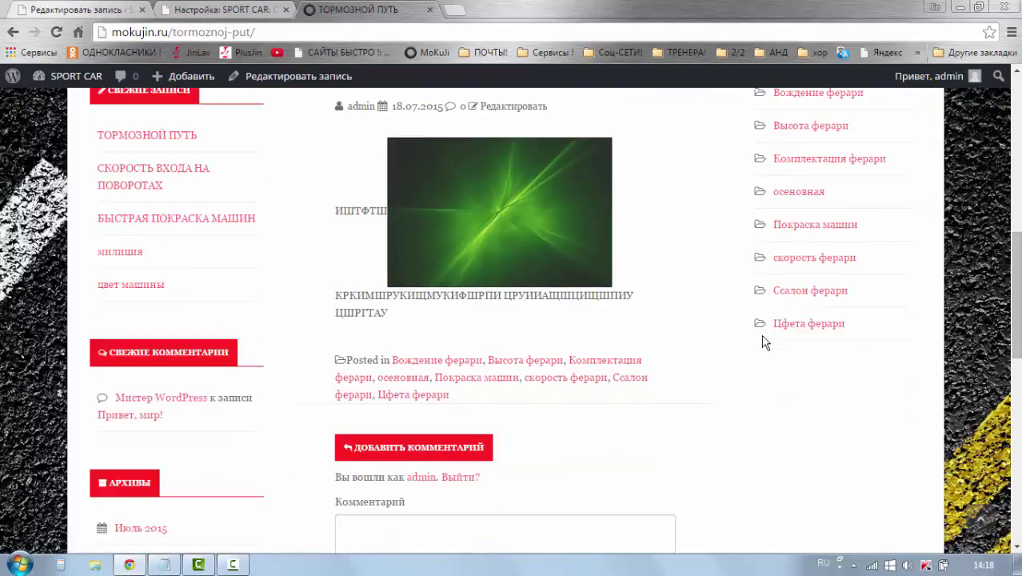
scroll(766, 342, "down", 1)
scroll(767, 338, "up", 2)
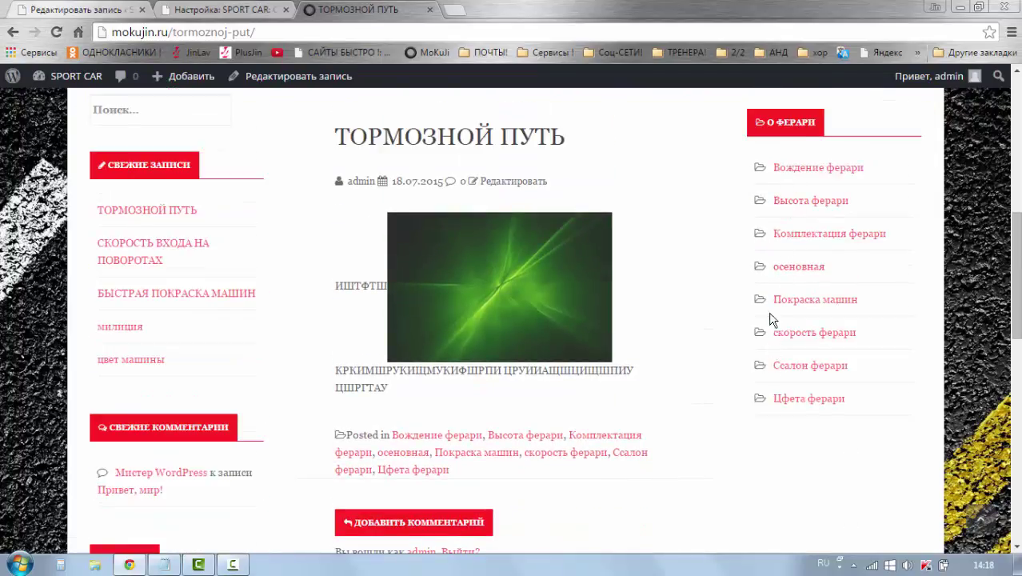
scroll(773, 364, "up", 1)
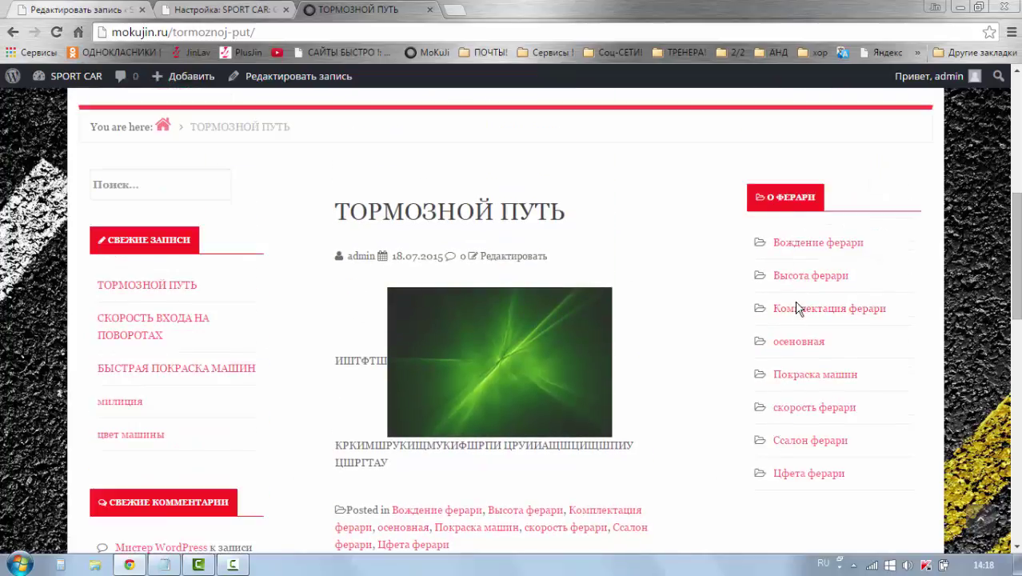
Open the Ссалон ферари category from the О ФЕРАРИ block and look over its post and thumbnail.
left_click(794, 442)
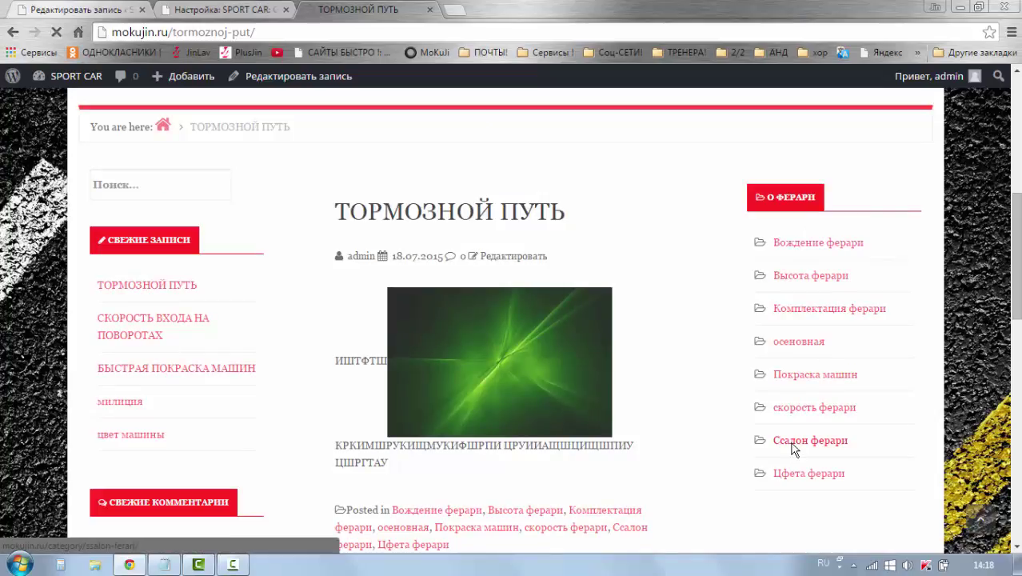
scroll(504, 312, "down", 8)
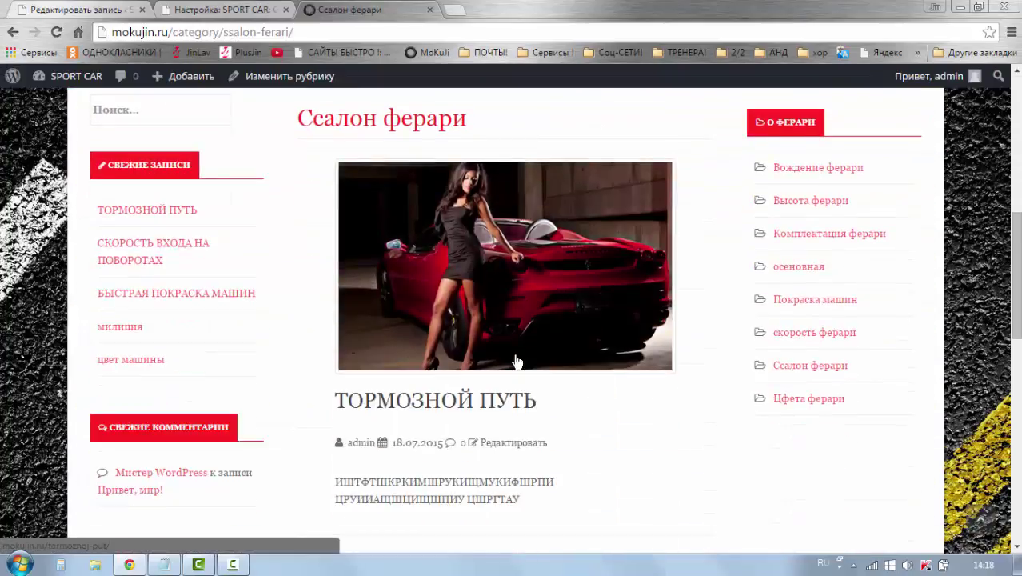
scroll(541, 313, "up", 1)
scroll(542, 314, "up", 1)
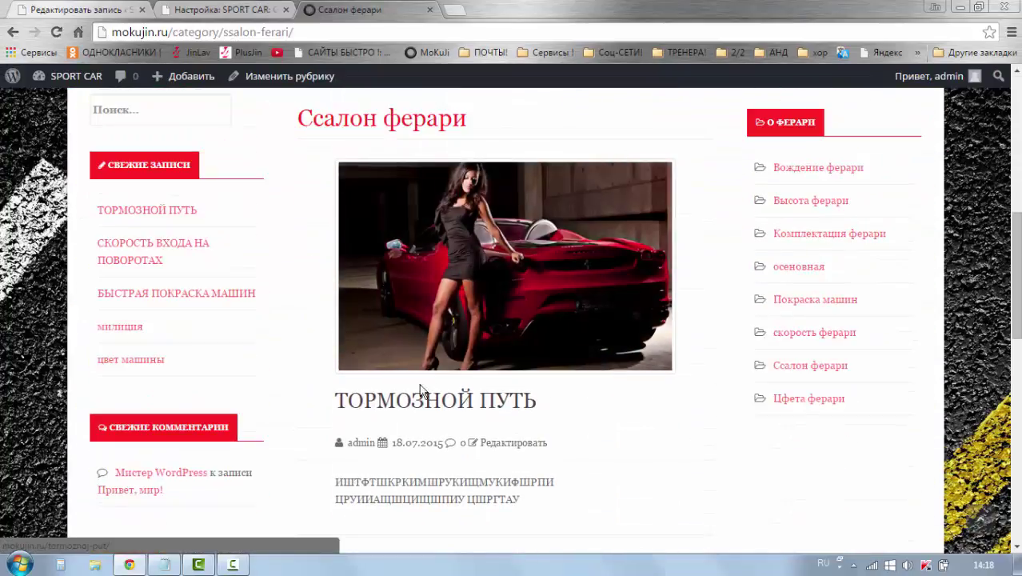
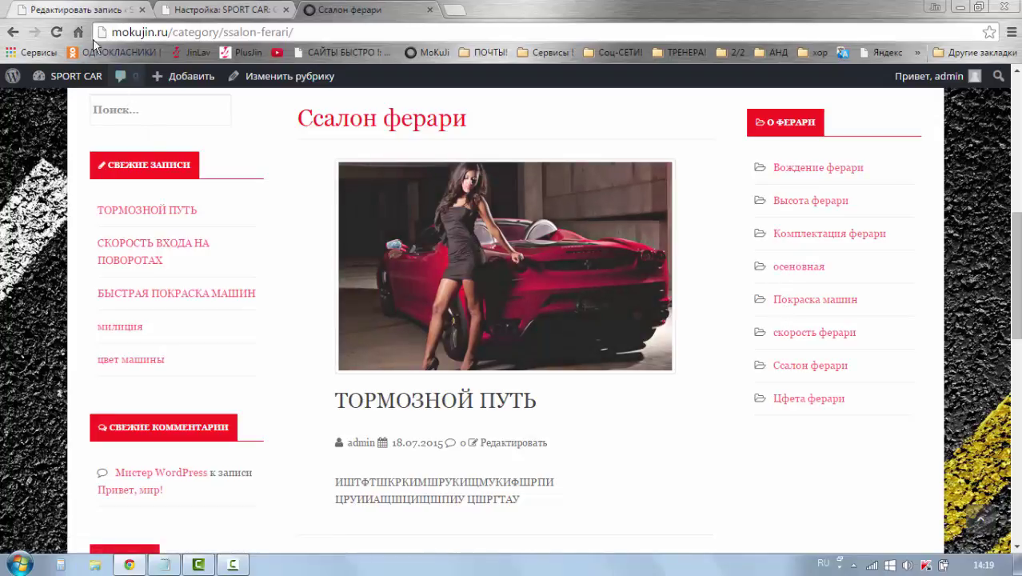
Leave the post editor for the admin dashboard and open the page for adding new plugins.
left_click(203, 10)
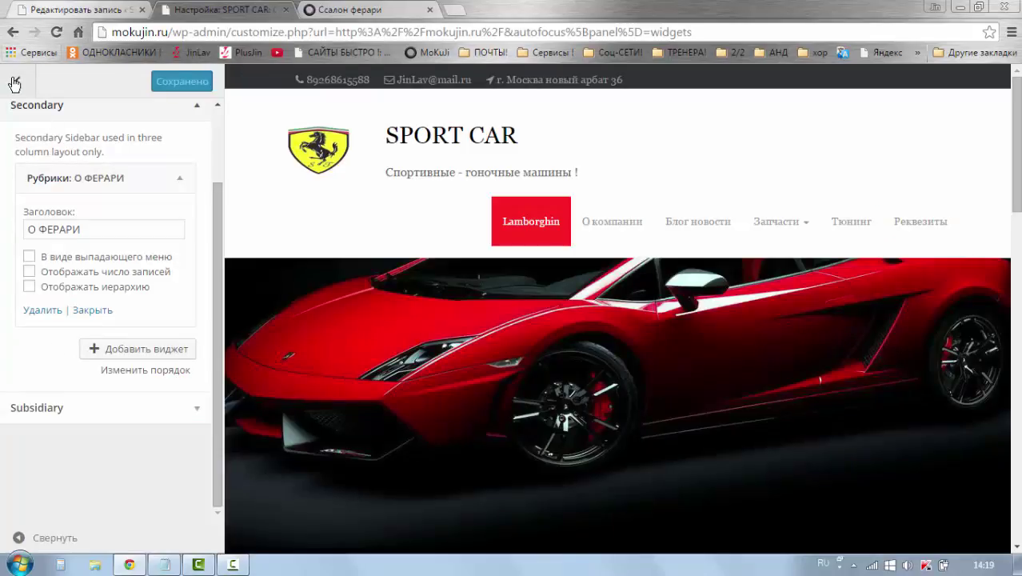
left_click(50, 14)
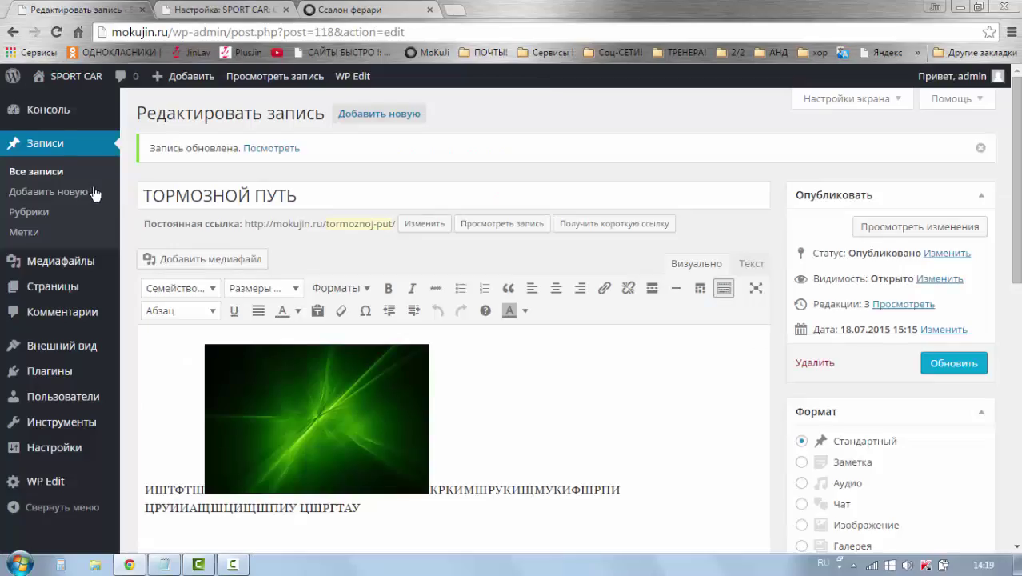
left_click(46, 164)
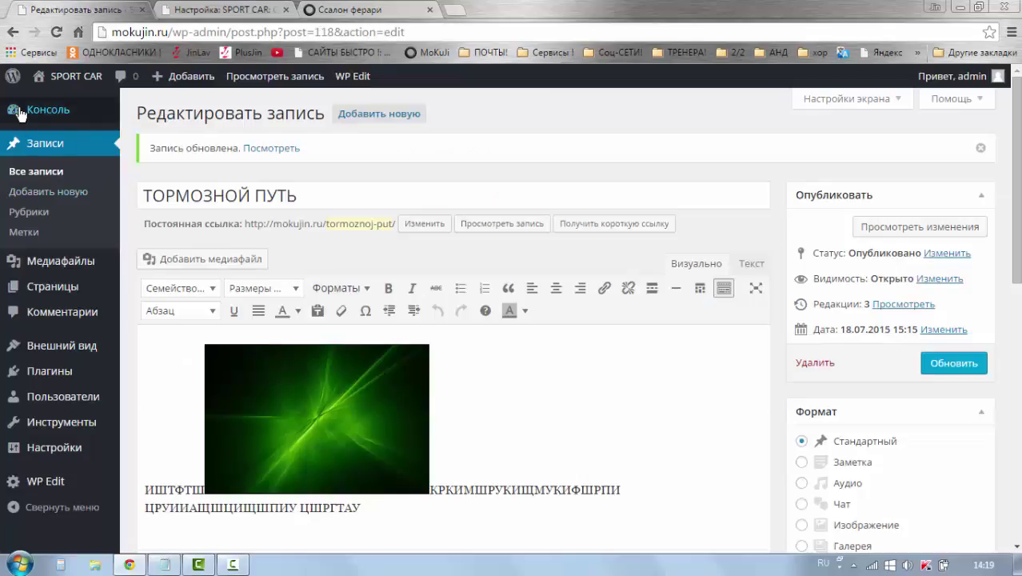
left_click(3, 102)
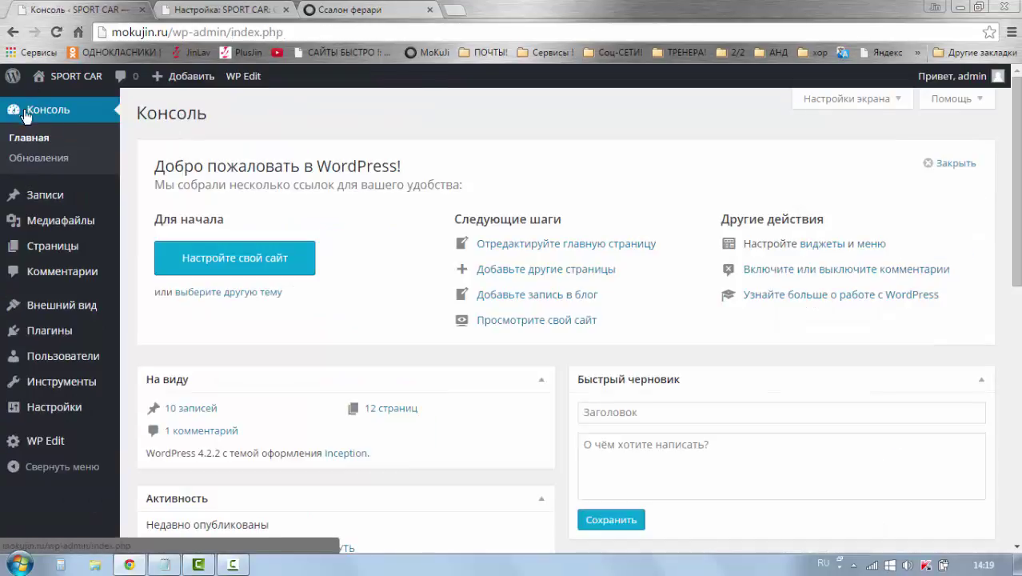
mouse_move(74, 194)
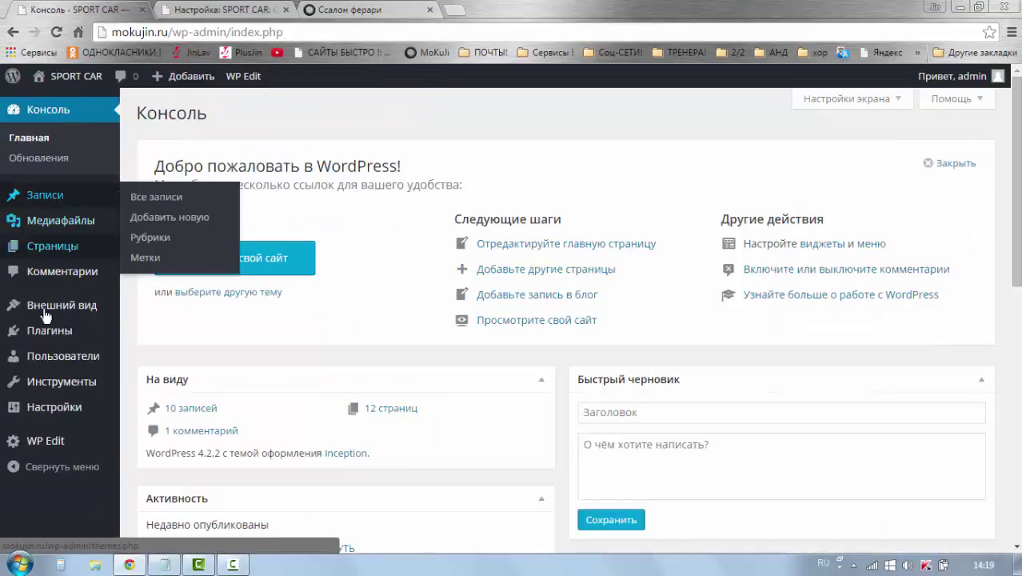
mouse_move(48, 336)
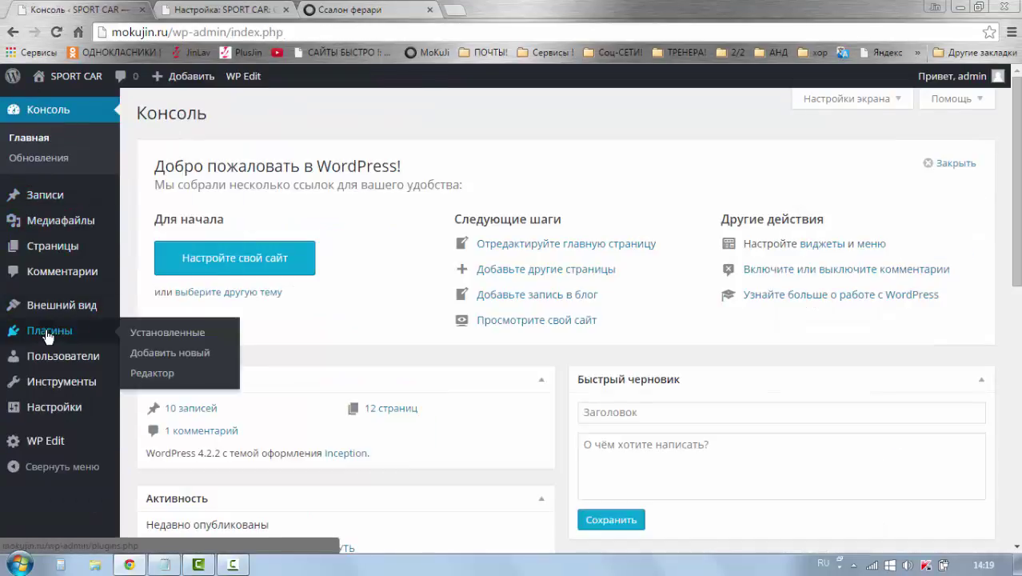
left_click(189, 356)
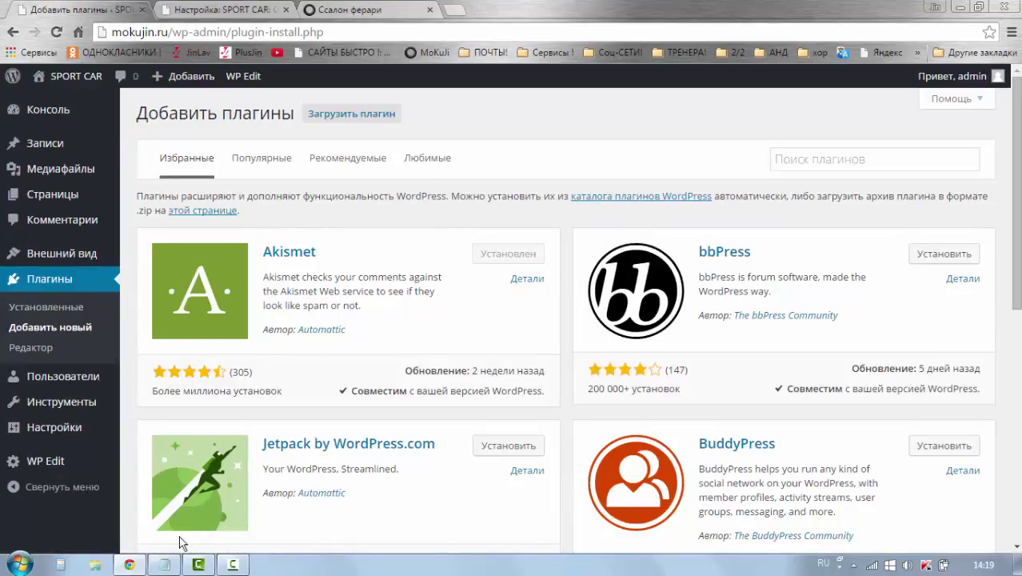
Switch to the open Notepad document, copy the plugin name Category Order and Taxonomy Terms Order, and minimize the document.
left_click(166, 565)
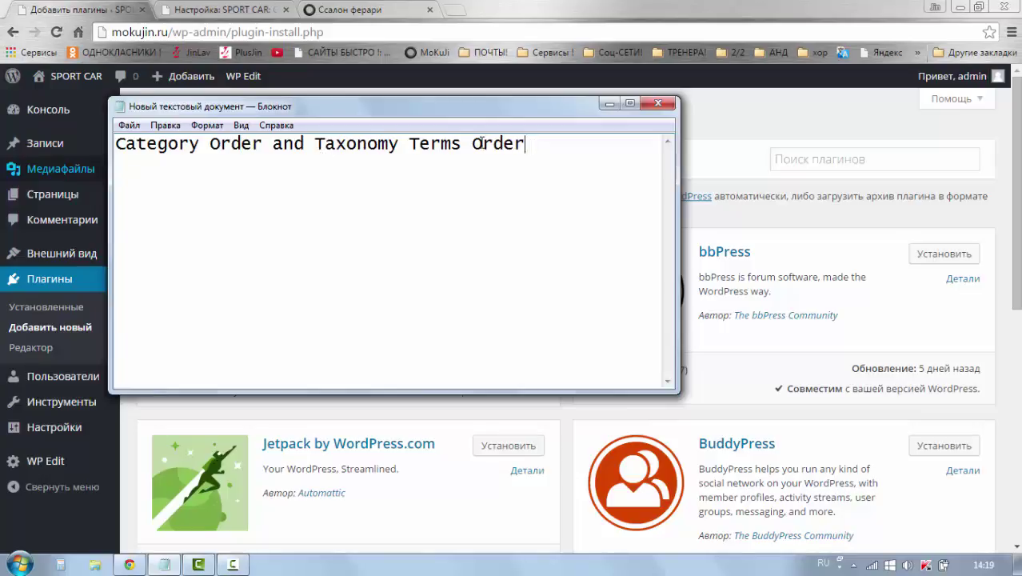
left_click_drag(527, 143, 117, 144)
right_click(121, 148)
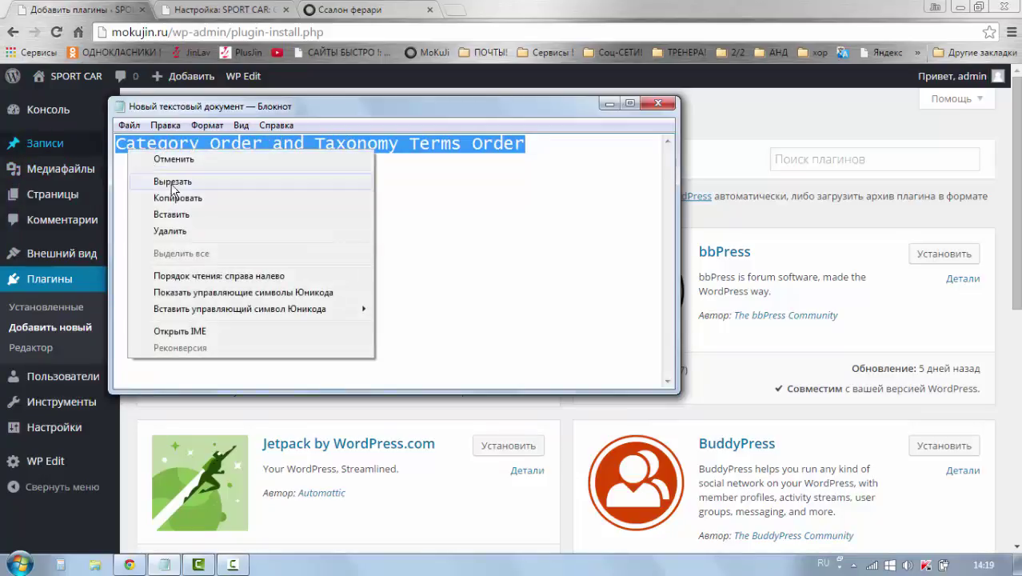
left_click(178, 197)
left_click(353, 208)
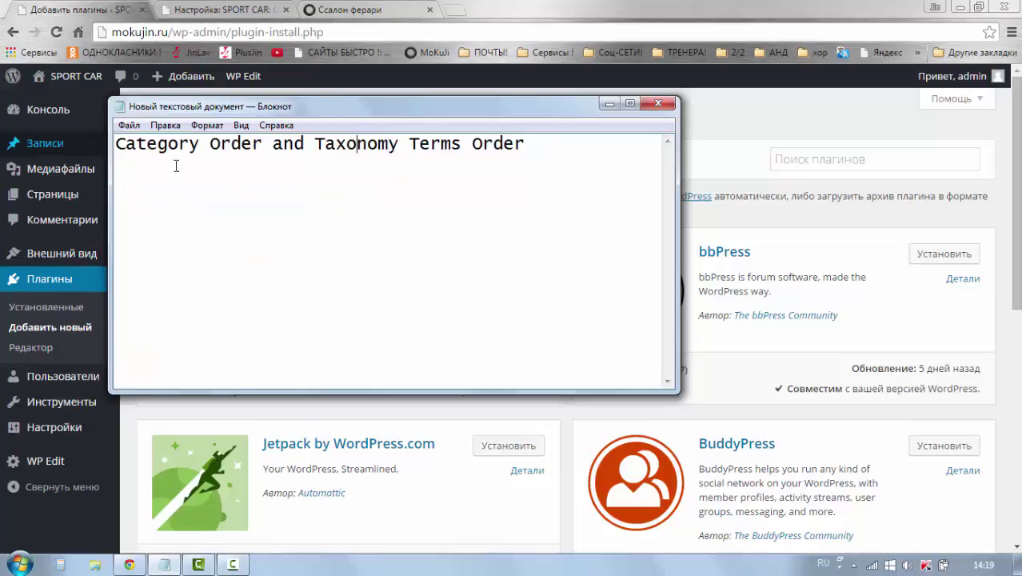
left_click(609, 104)
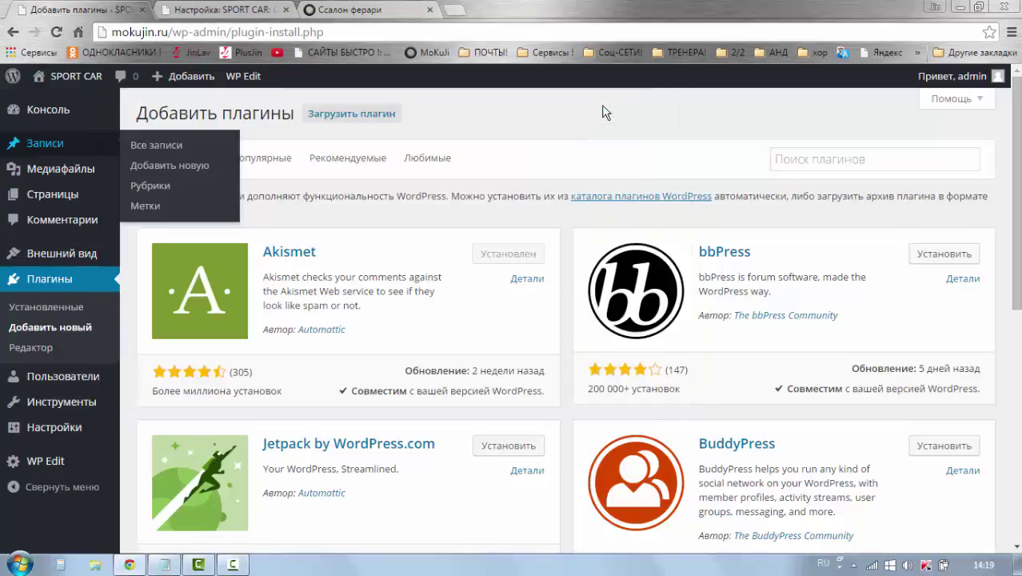
Search the WordPress plugin directory for the copied name Category Order and Taxonomy Terms Order.
left_click(780, 156)
right_click(771, 157)
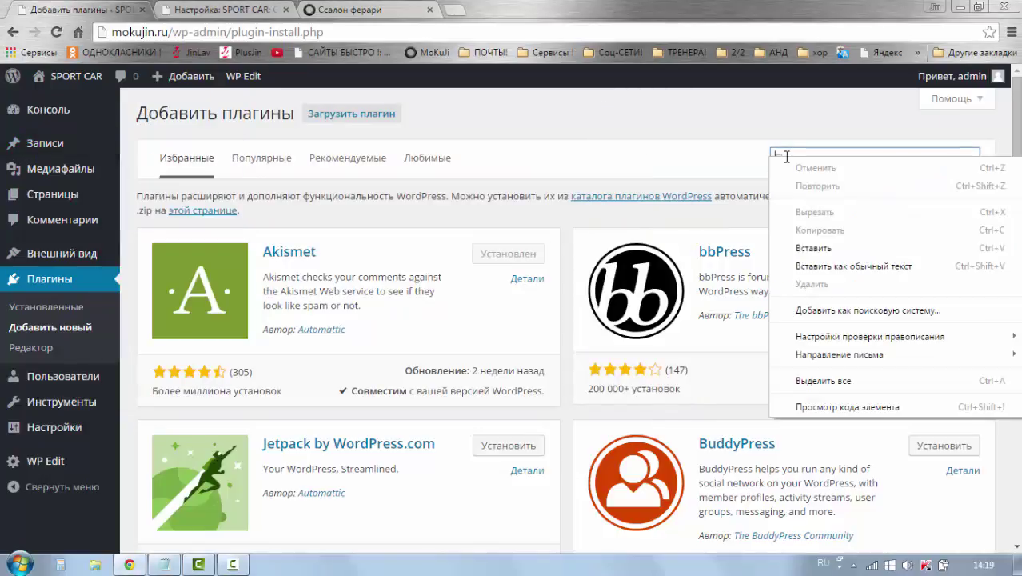
left_click(827, 246)
key("Return")
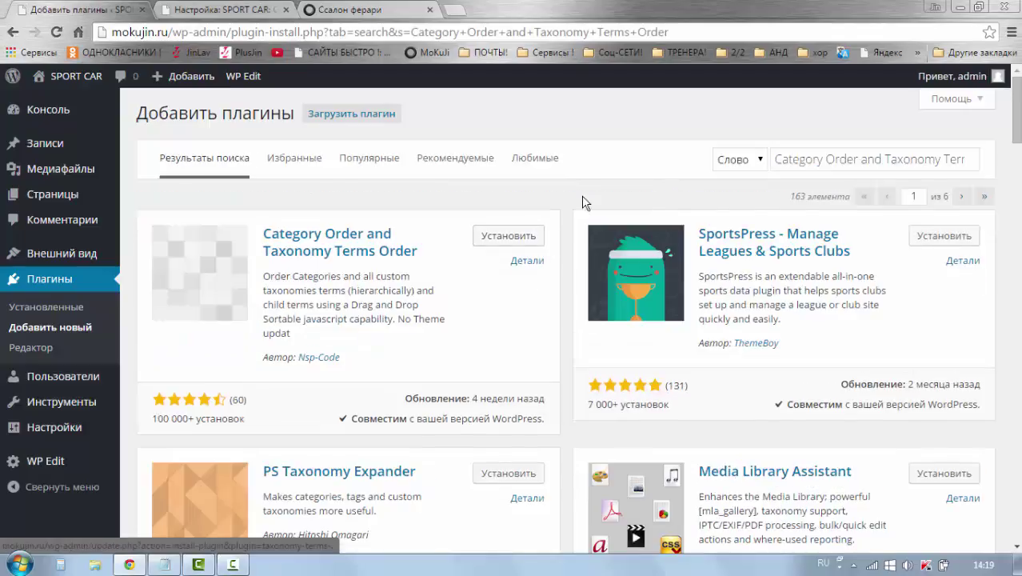
Install and activate the Category Order and Taxonomy Terms Order plugin, and look over the installed plugins list.
left_click(499, 240)
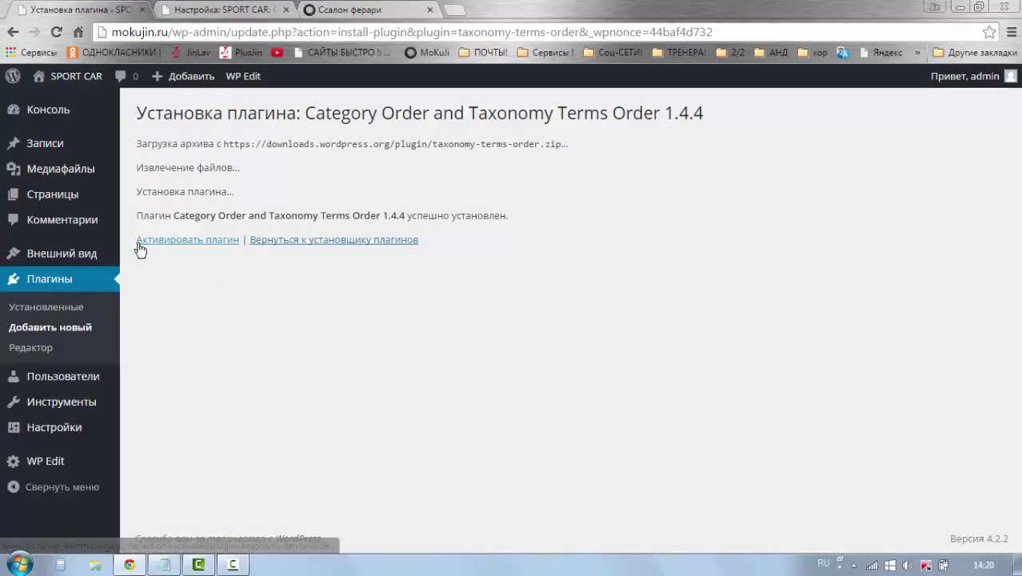
left_click(174, 243)
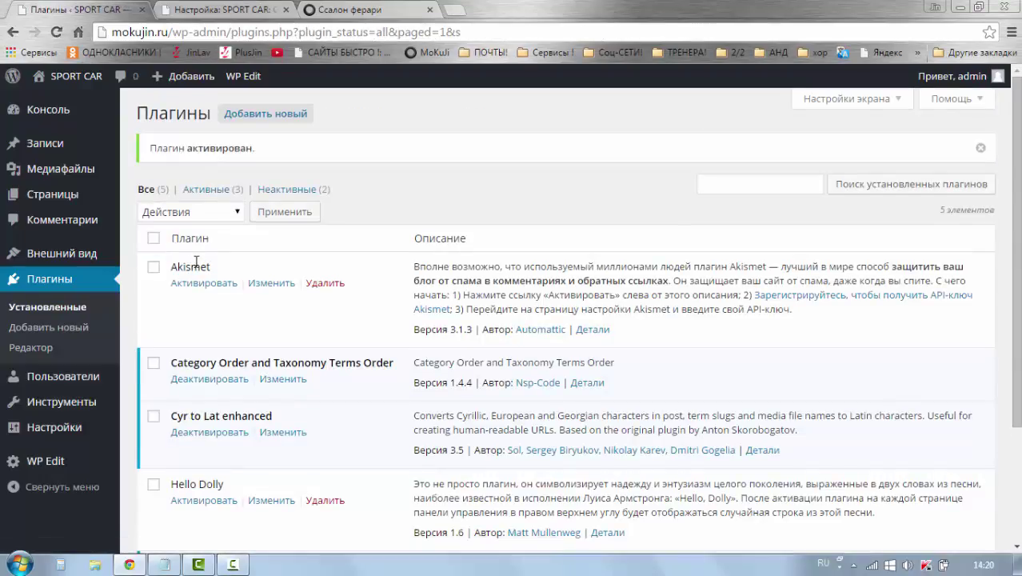
scroll(204, 332, "down", 2)
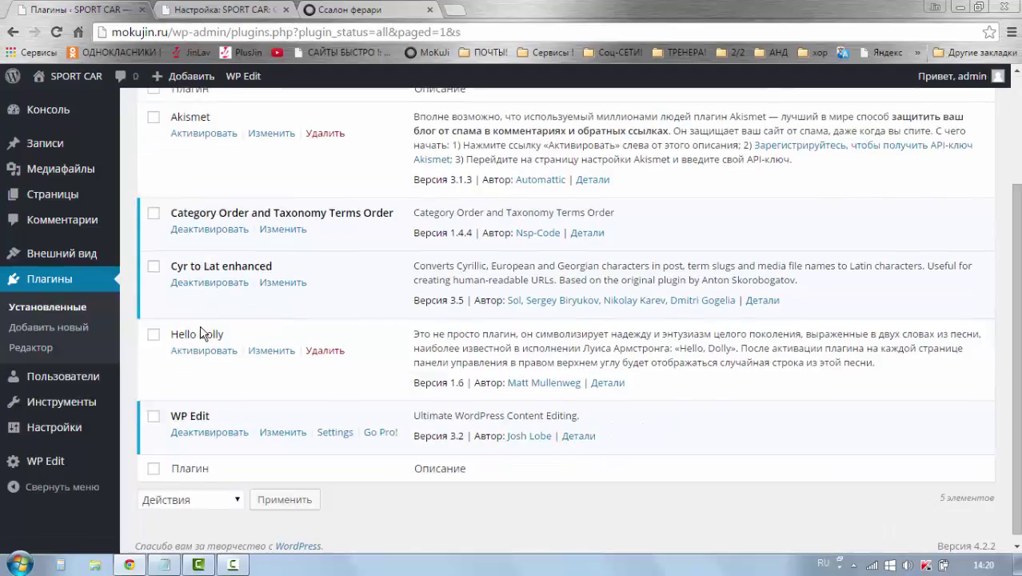
scroll(192, 312, "up", 2)
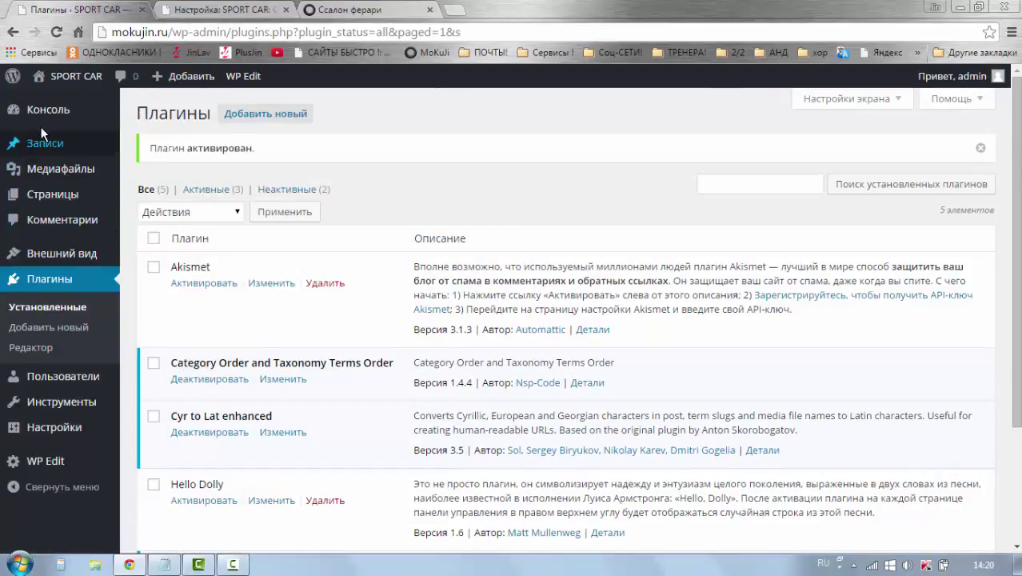
Open the post categories page (Рубрики) and examine the order of the categories in the list.
mouse_move(22, 116)
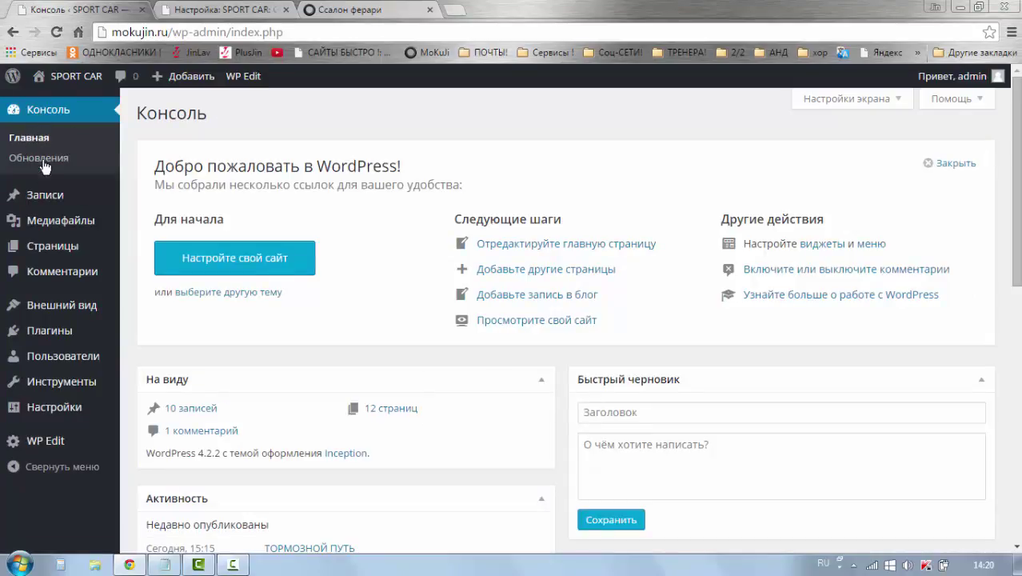
mouse_move(40, 195)
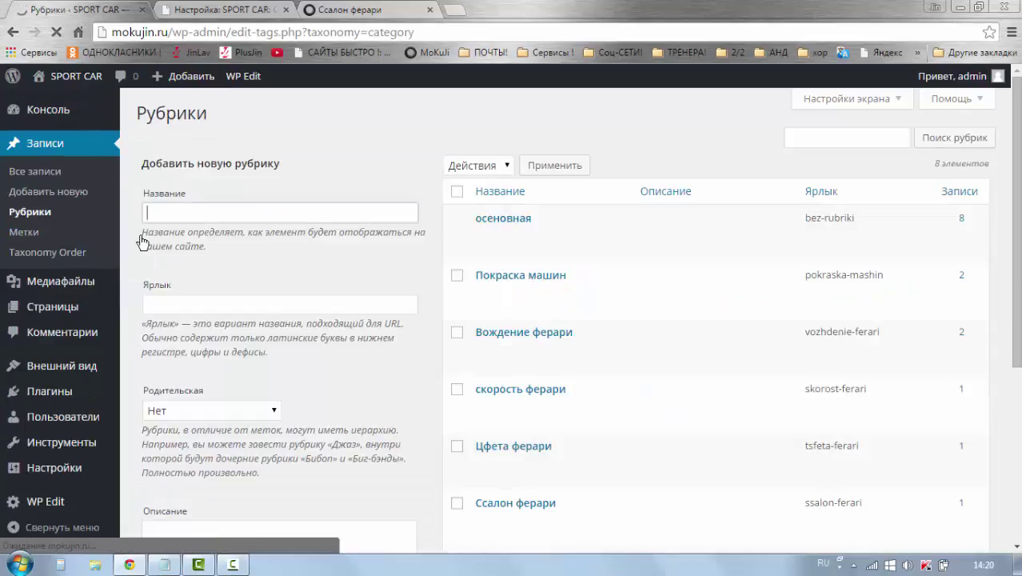
scroll(480, 333, "down", 4)
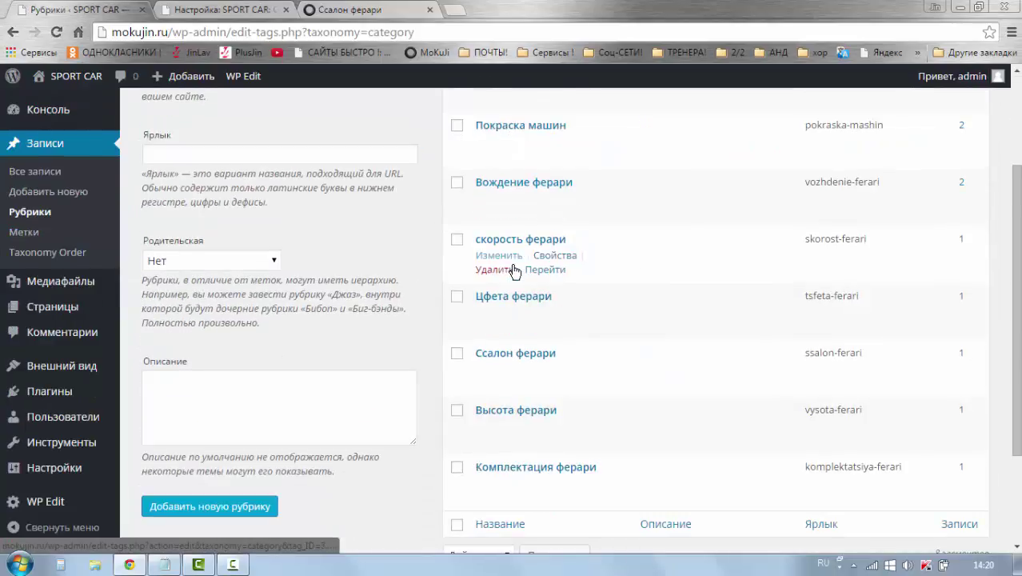
scroll(528, 320, "up", 4)
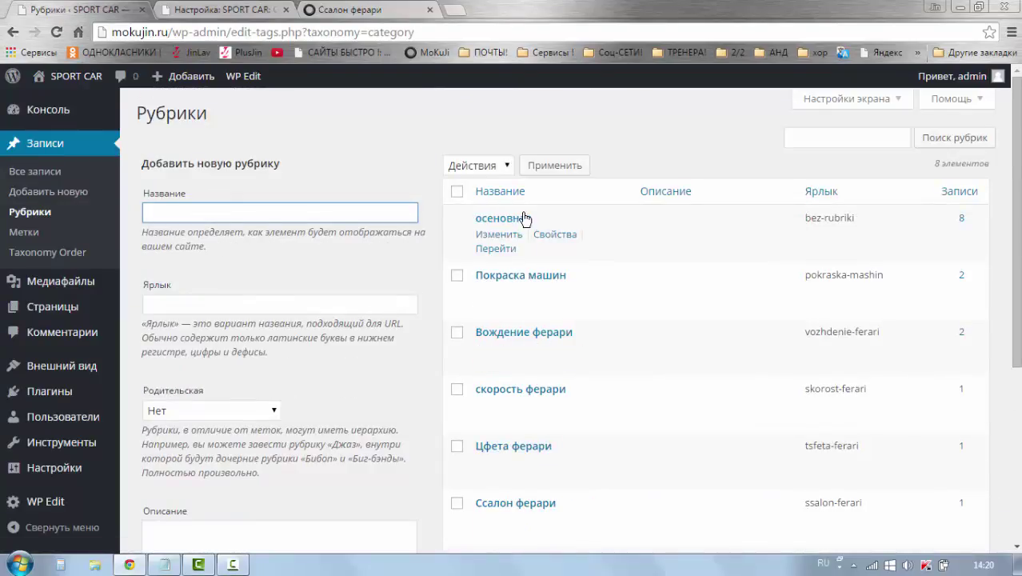
scroll(529, 288, "down", 4)
scroll(528, 346, "up", 4)
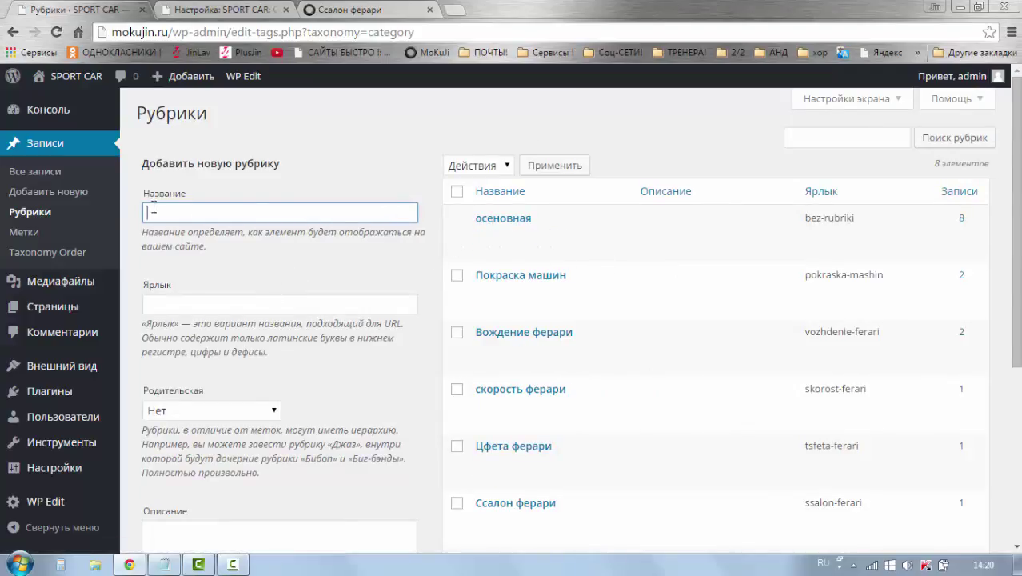
Open the Taxonomy Order page and move the Комплектация ферари and Ссалон ферари categories, in that order, directly below осеновная.
left_click(36, 253)
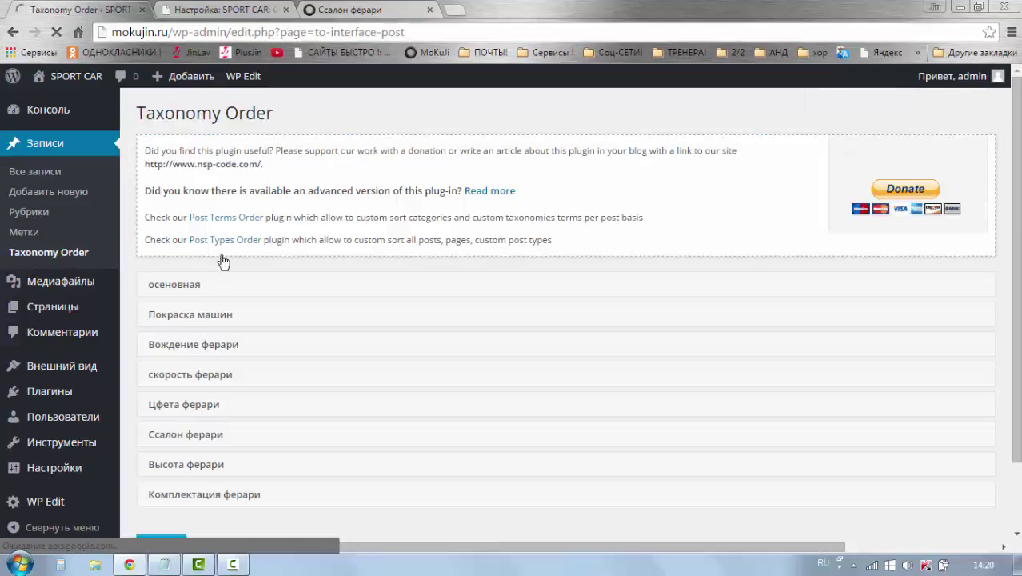
scroll(316, 257, "down", 1)
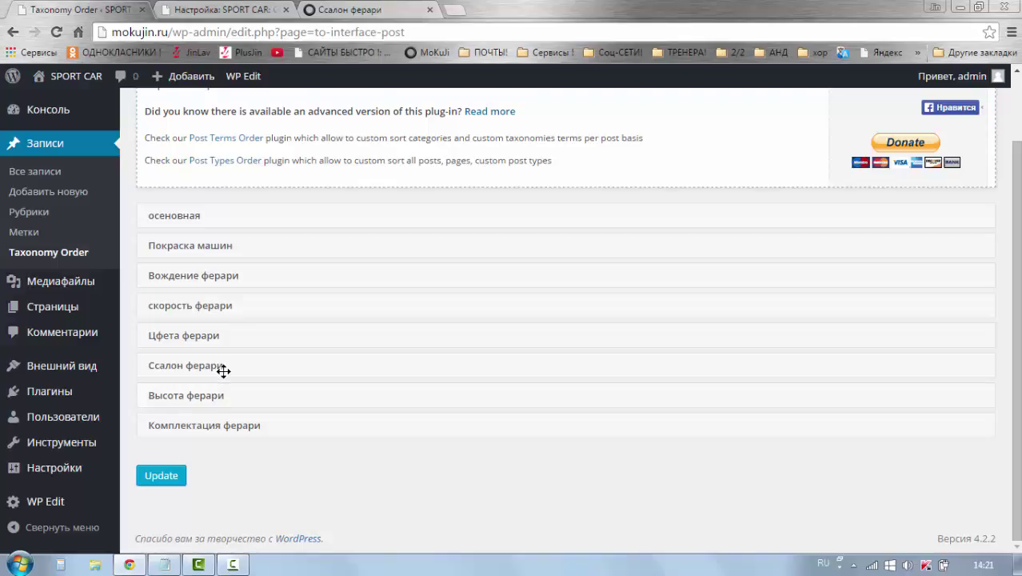
left_click_drag(226, 426, 225, 277)
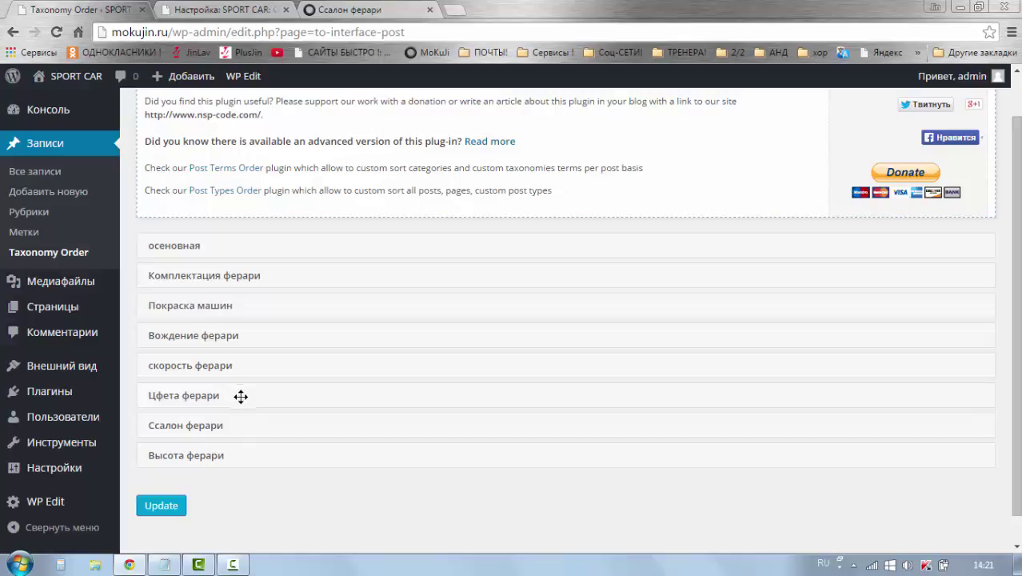
left_click_drag(241, 427, 235, 315)
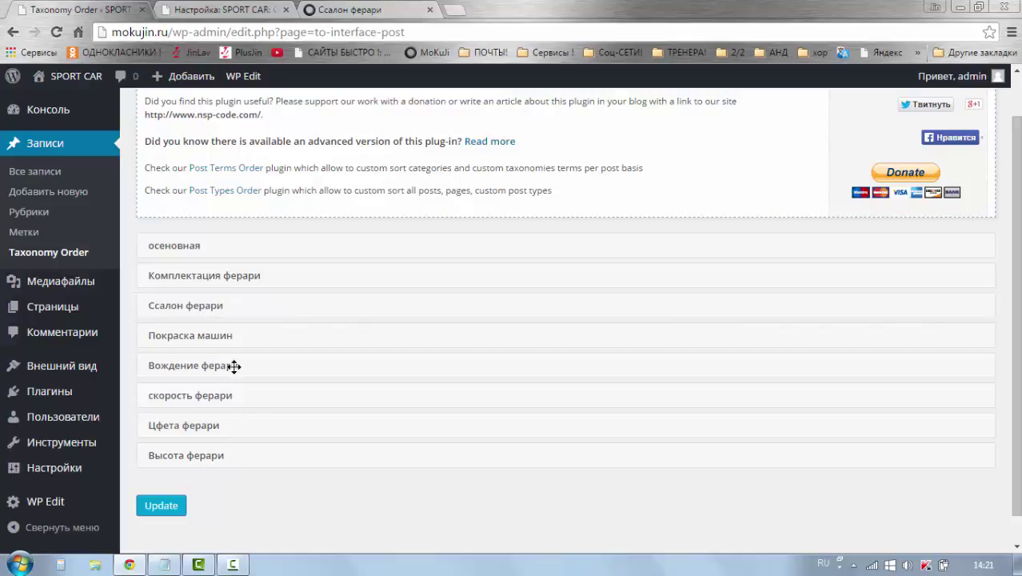
Move the Вождение ферари, скорость ферари and Высота ферари categories, in that order, above Покраска машин and save the category order.
left_click_drag(234, 365, 235, 335)
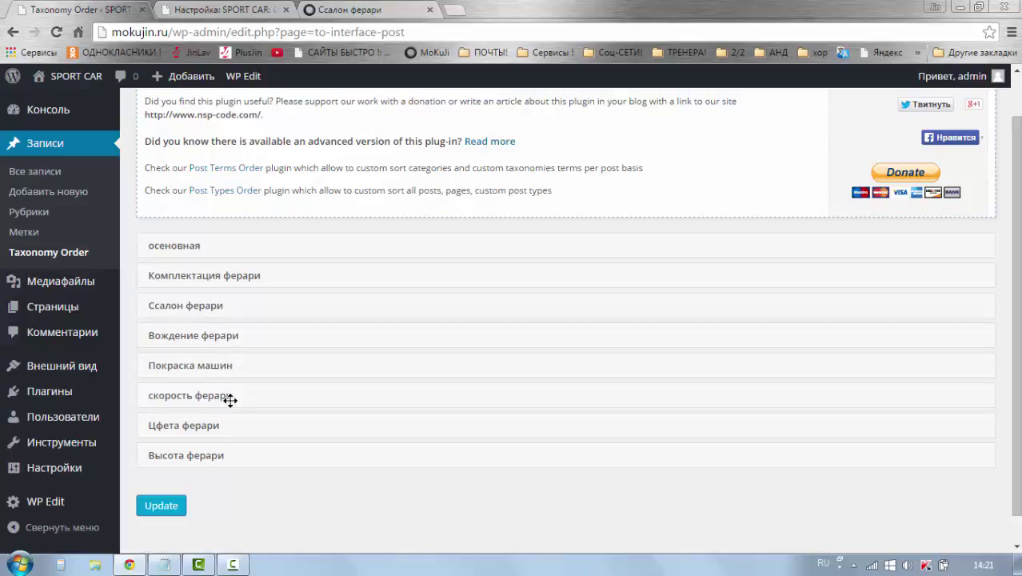
left_click_drag(232, 390, 233, 366)
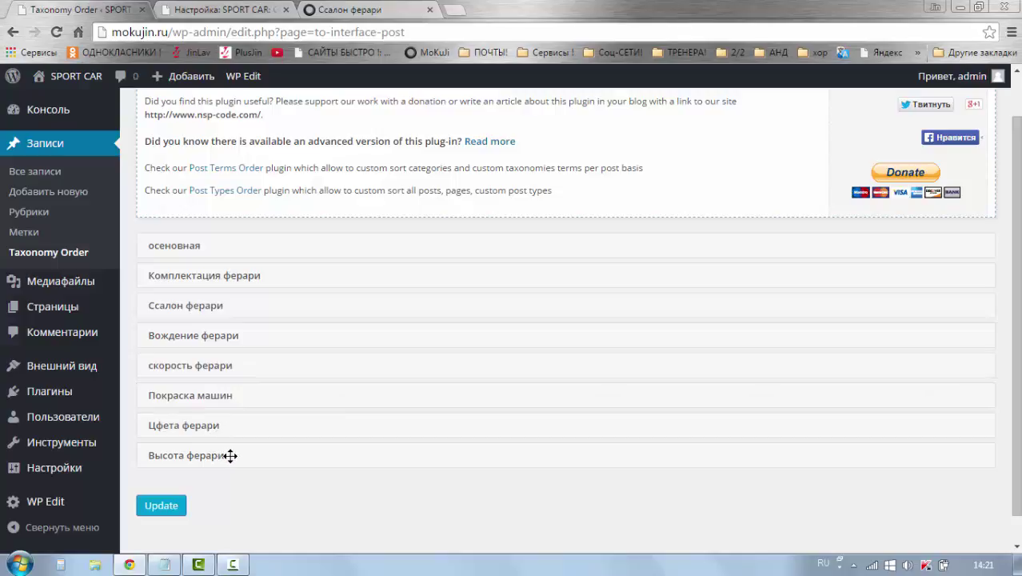
left_click_drag(230, 455, 227, 396)
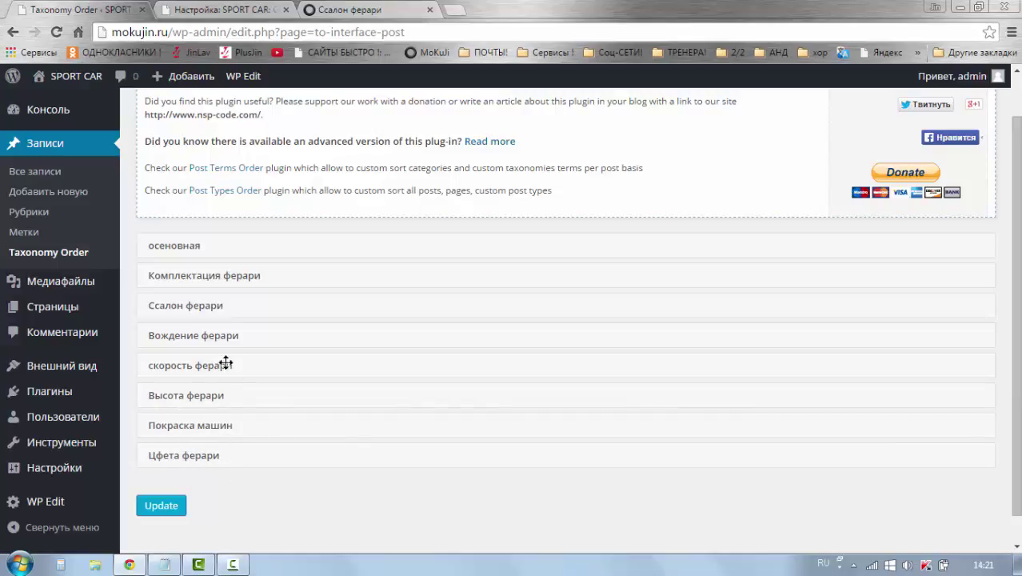
left_click(163, 504)
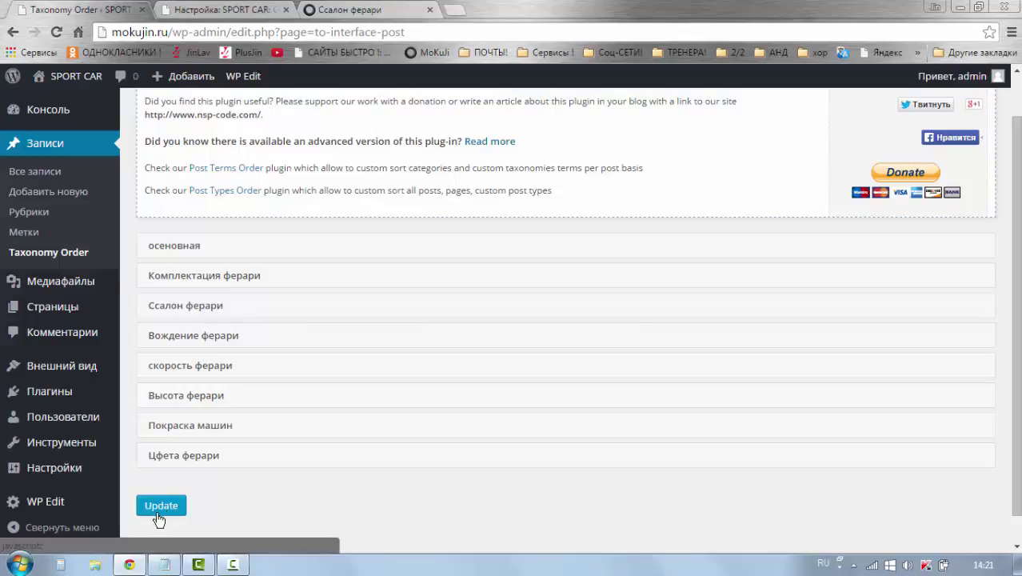
left_click(161, 477)
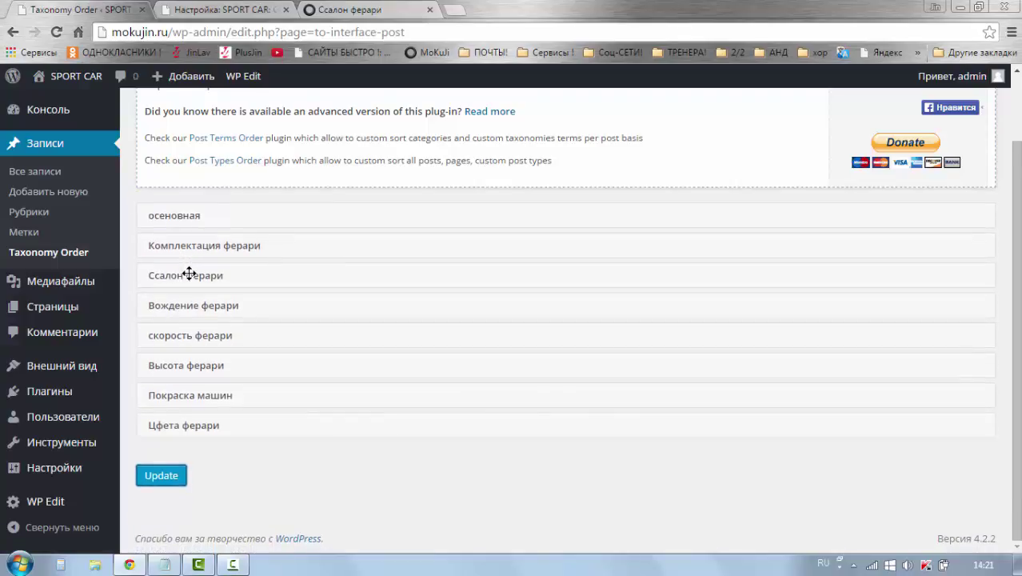
Reload the Ссалон ферари category page on the site and check the category order in the О ФЕРАРИ block.
left_click(344, 10)
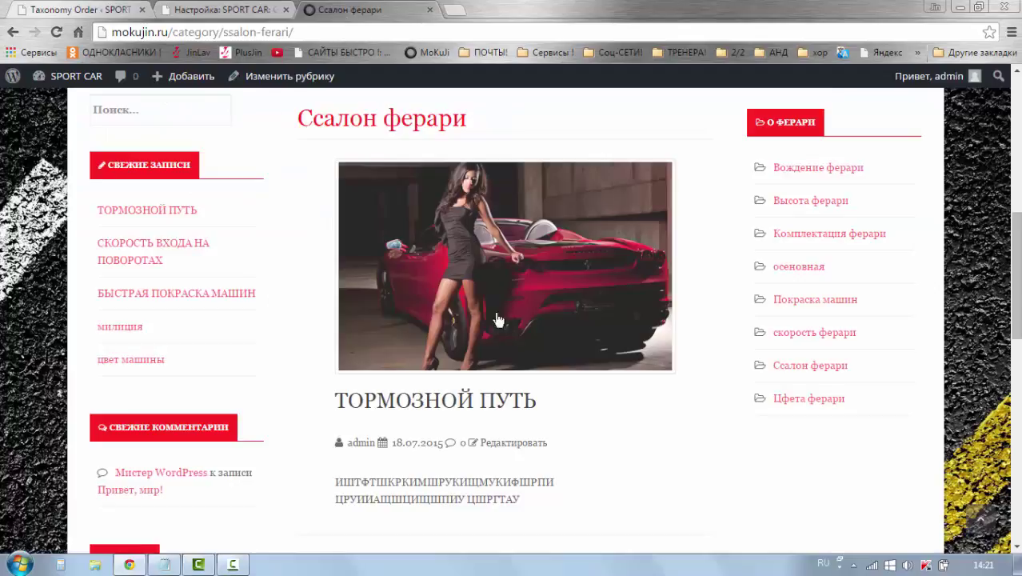
left_click(55, 33)
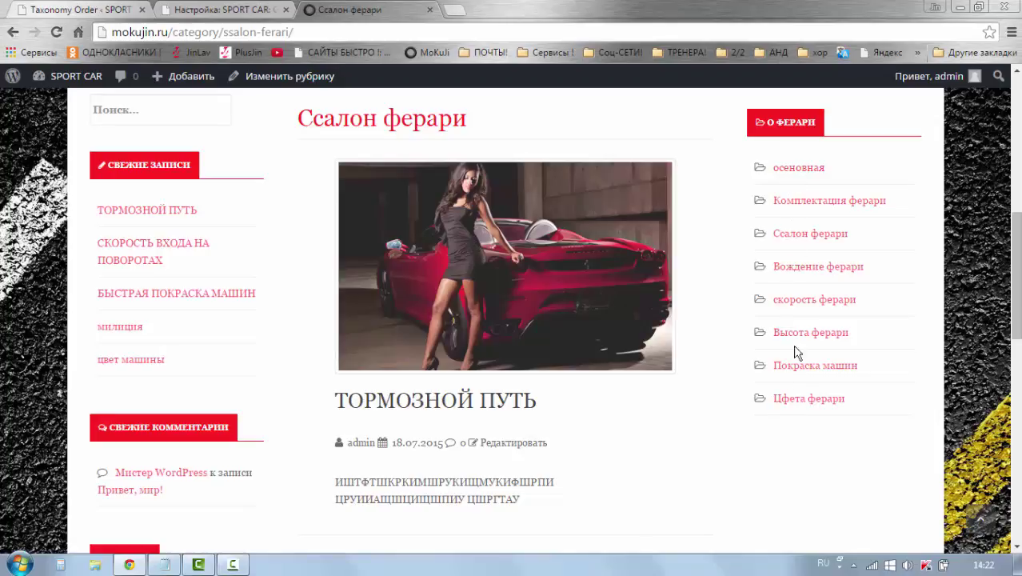
scroll(790, 204, "down", 1)
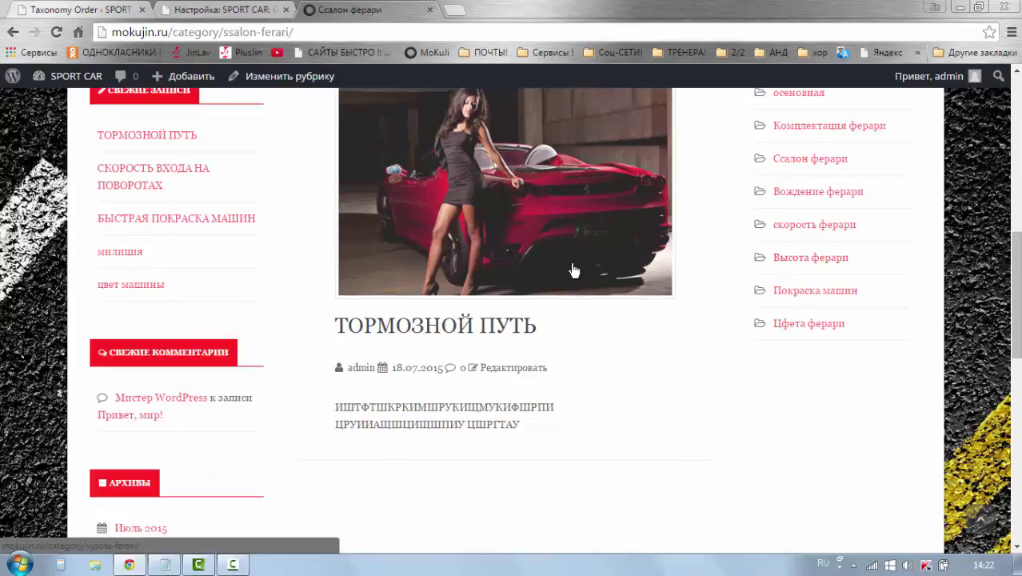
scroll(228, 141, "up", 2)
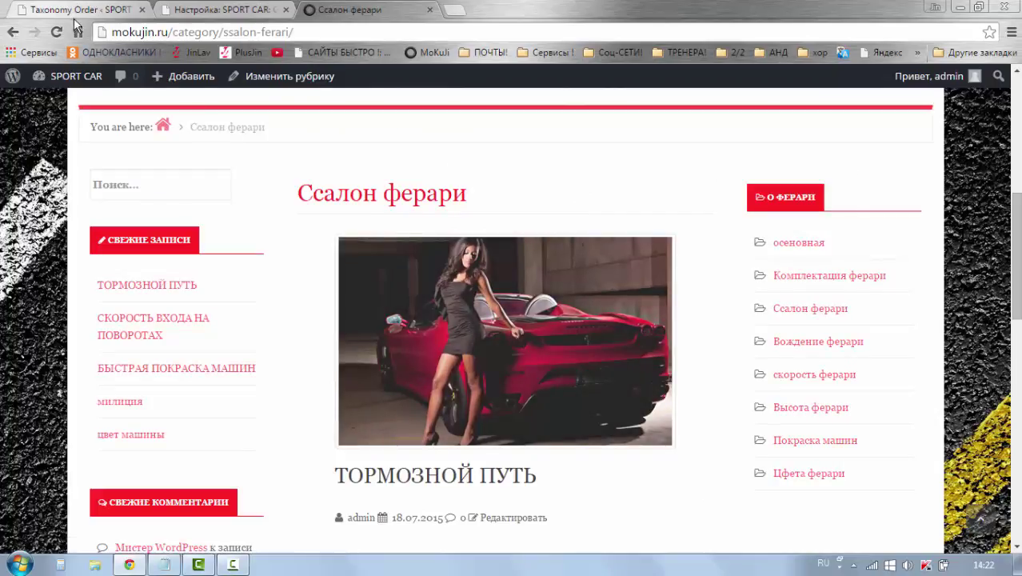
Return to the admin site, go to the post categories and open the осеновная category for editing.
left_click(71, 9)
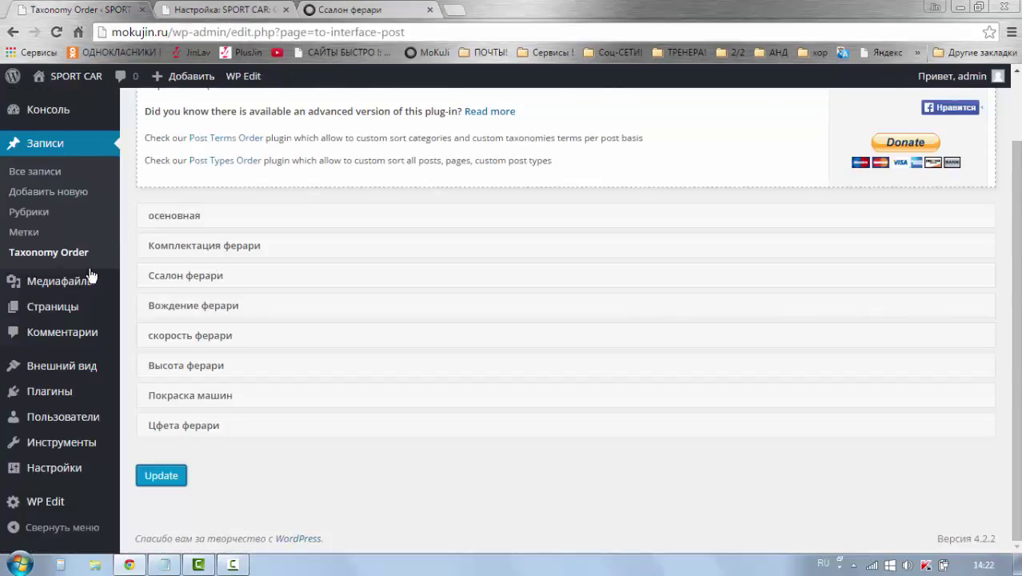
left_click(23, 214)
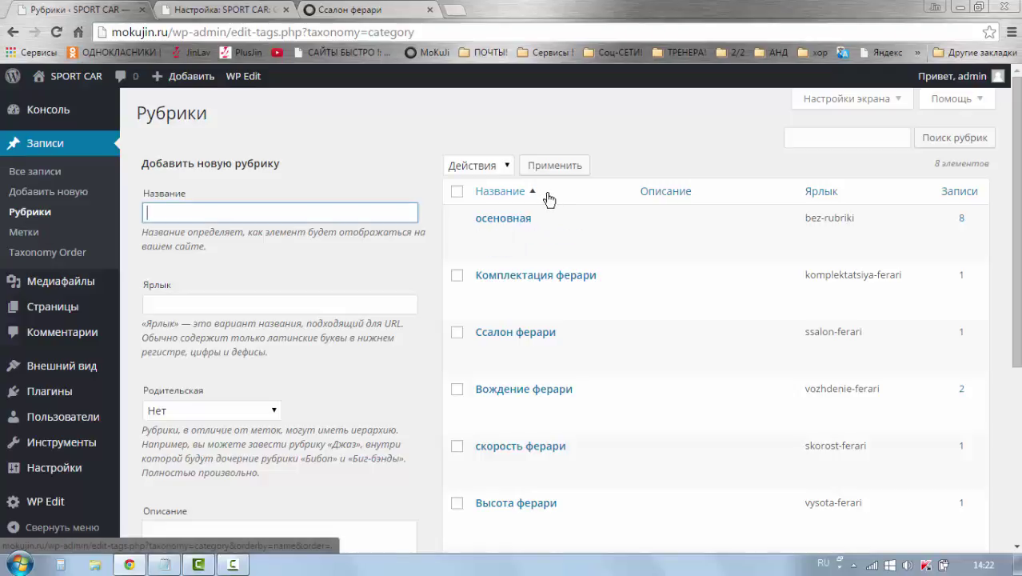
mouse_move(498, 222)
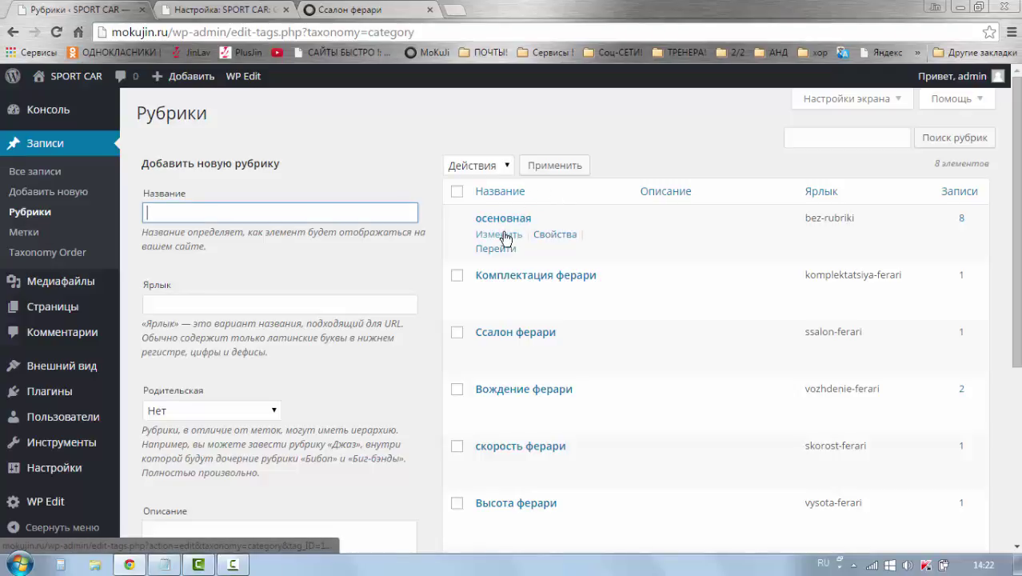
mouse_move(500, 305)
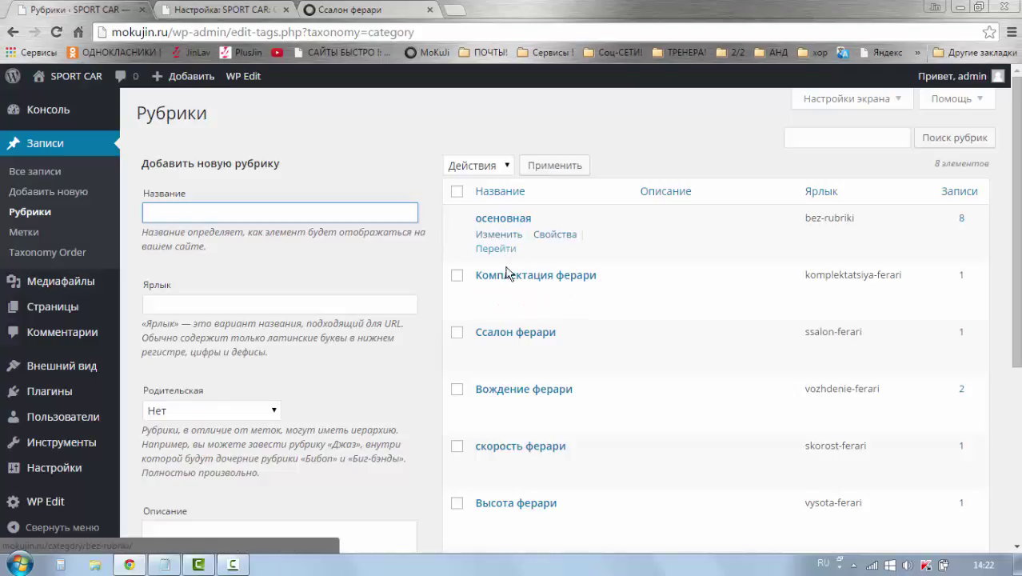
left_click(496, 235)
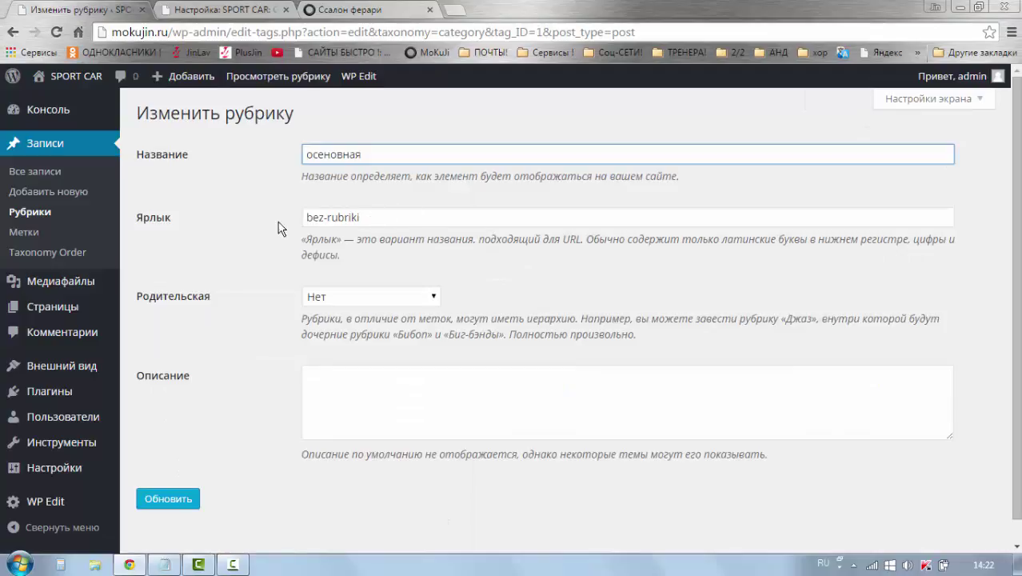
Clear the slug (Ярлык) of the осеновная category.
left_click(377, 217)
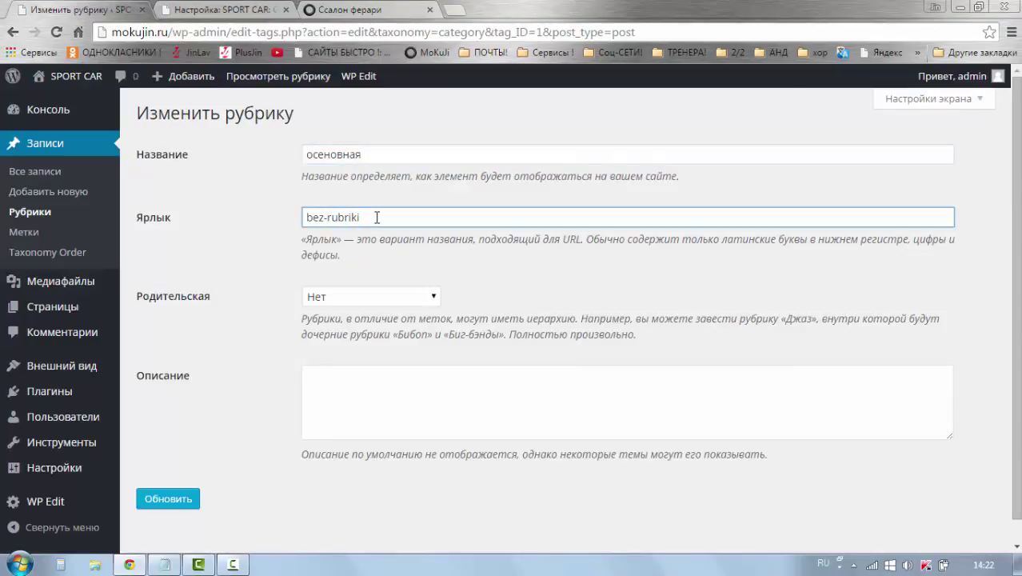
key("BackSpace")
key("BackSpace")
key("BackSpace")
key("BackSpace")
key("BackSpace")
key("BackSpace")
key("BackSpace")
key("BackSpace")
key("BackSpace")
key("BackSpace")
Rename the осеновная category to БЛОГ НОВОСТЕЙ and save the updated category.
left_click(380, 156)
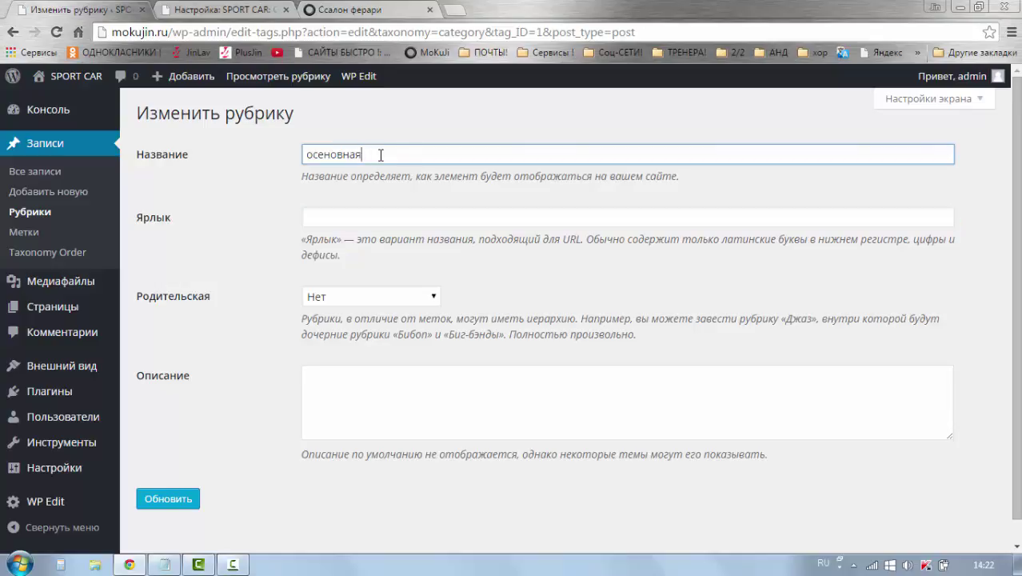
key("BackSpace")
key("BackSpace")
key("BackSpace")
key("BackSpace")
key("BackSpace")
key("BackSpace")
key("BackSpace")
key("BackSpace")
key("BackSpace")
type("б")
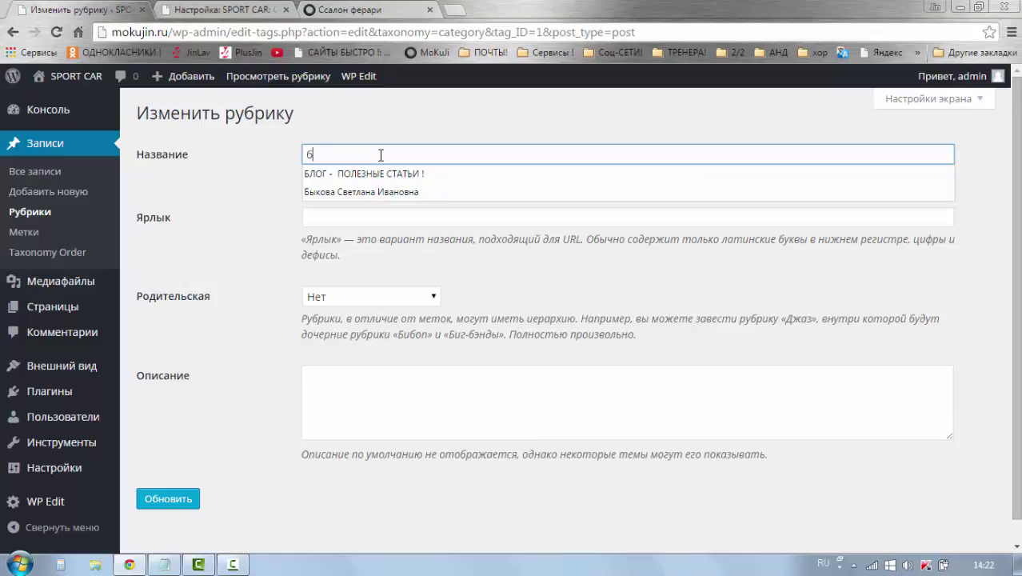
type("ЛОГ")
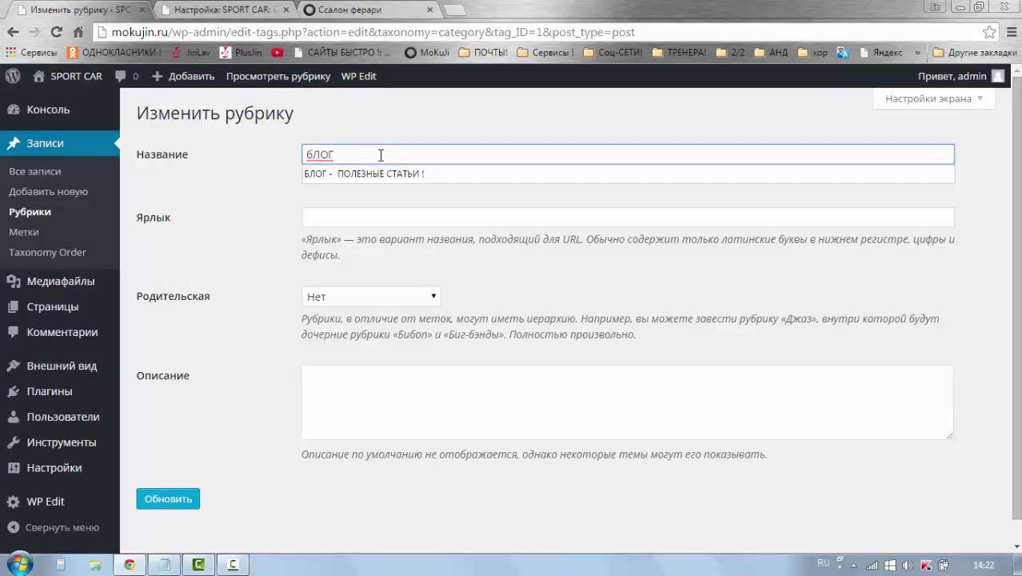
type(" НОВОСТЕЙ")
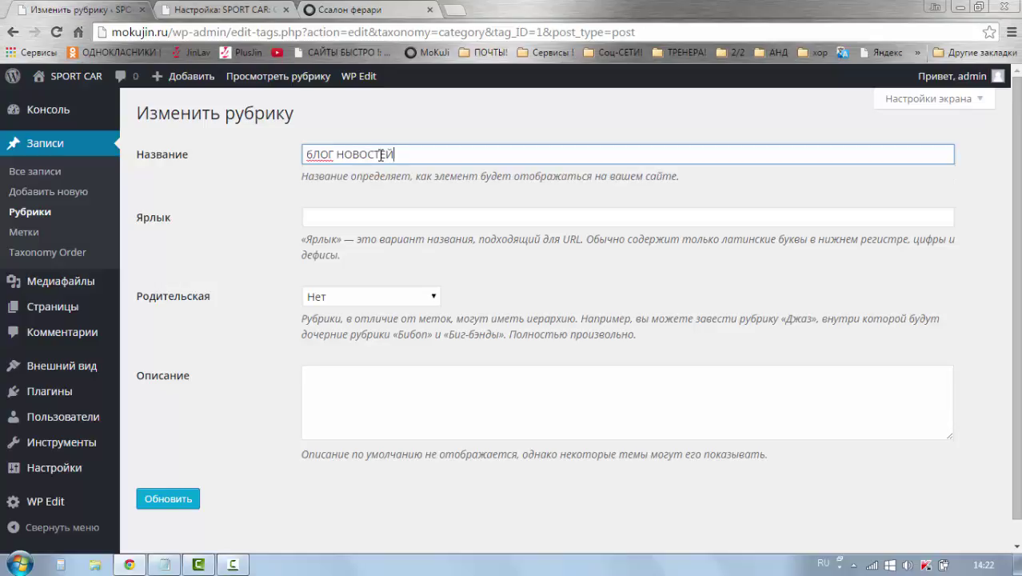
left_click(317, 152)
key("BackSpace")
type("Б")
left_click(260, 200)
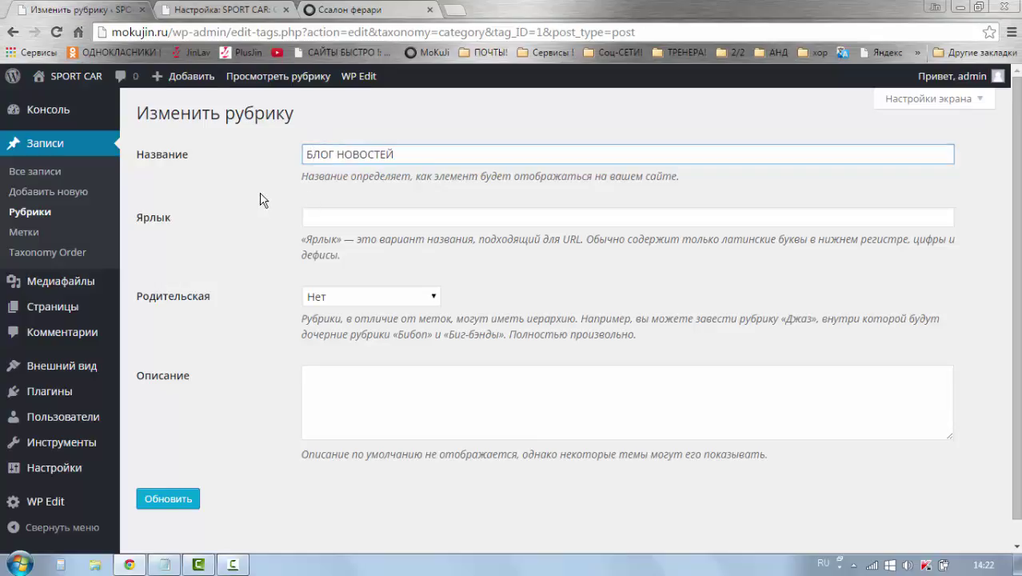
left_click(172, 503)
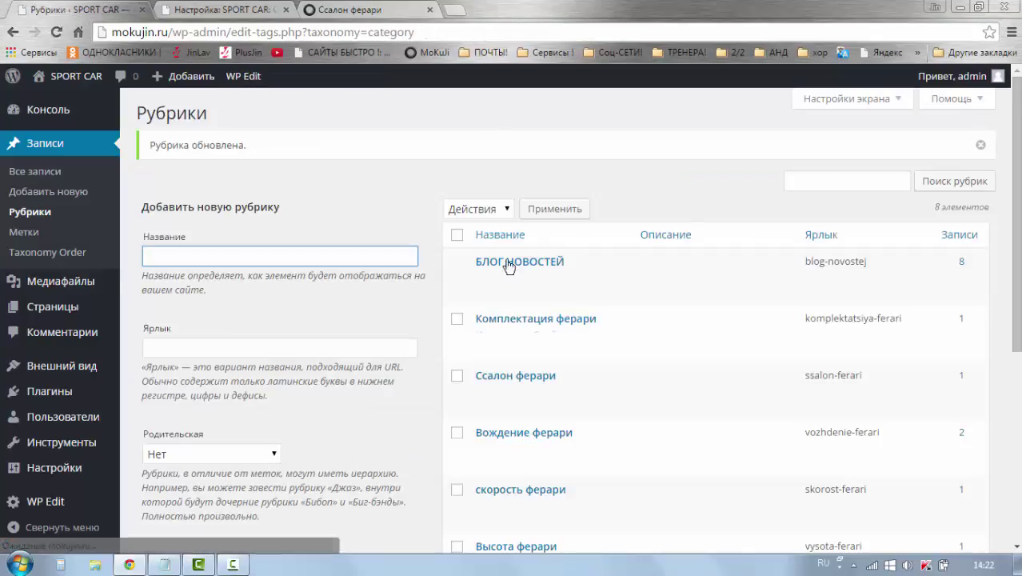
Review the category list, and reload the Ссалон ферари page on the site to check the category name in the О ФЕРАРИ block.
scroll(544, 304, "down", 1)
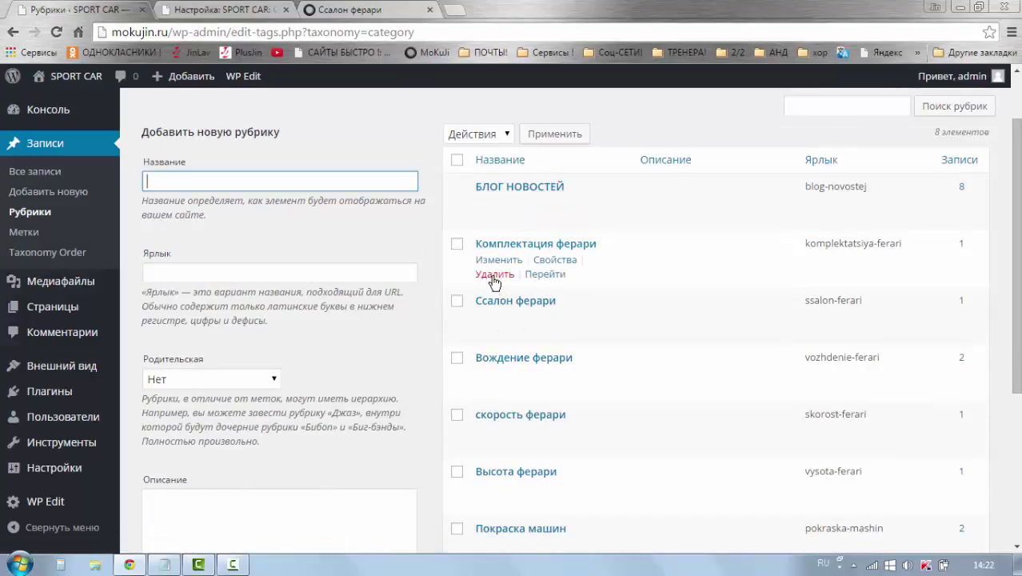
scroll(480, 284, "down", 3)
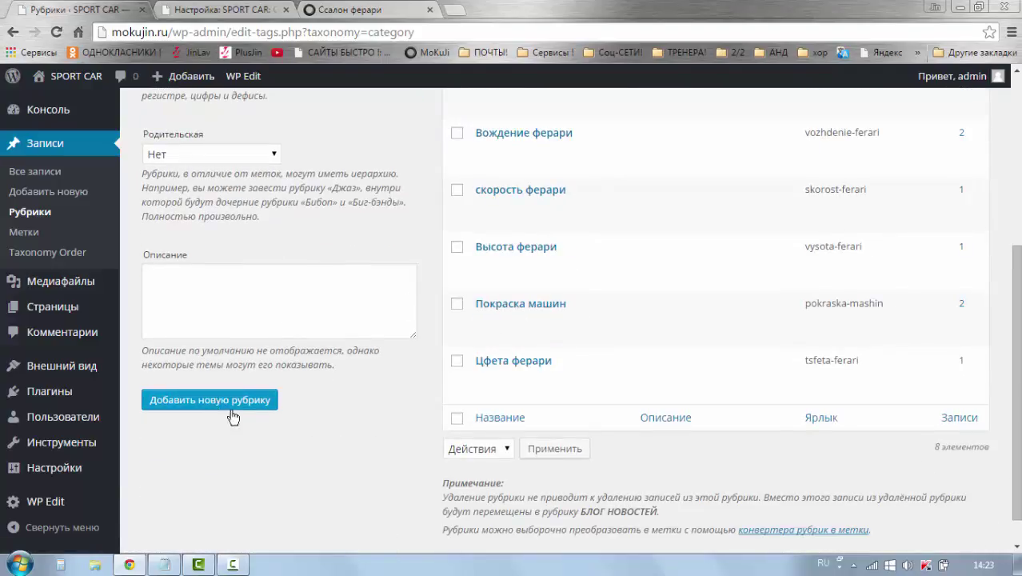
scroll(281, 324, "down", 1)
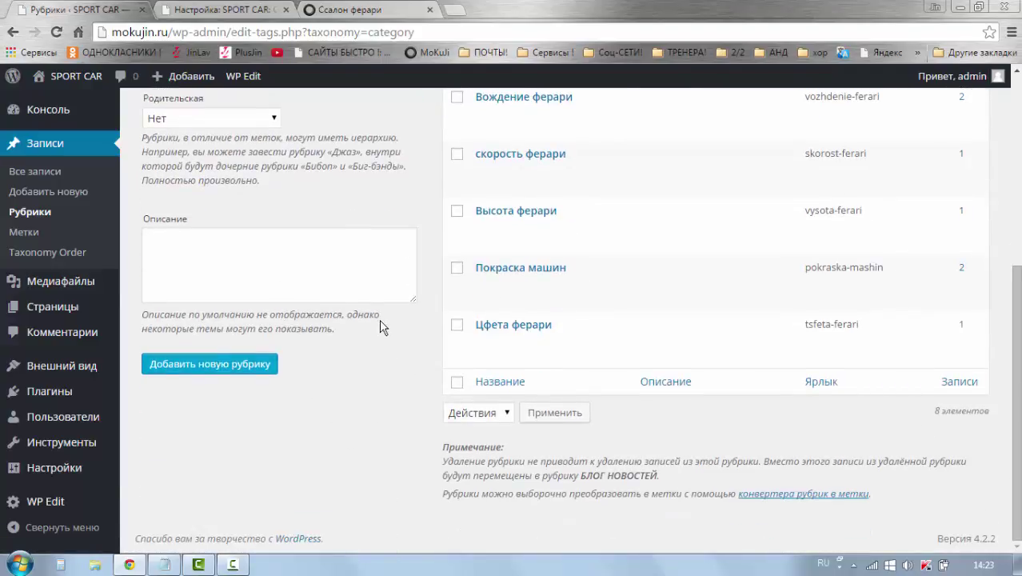
scroll(430, 247, "up", 3)
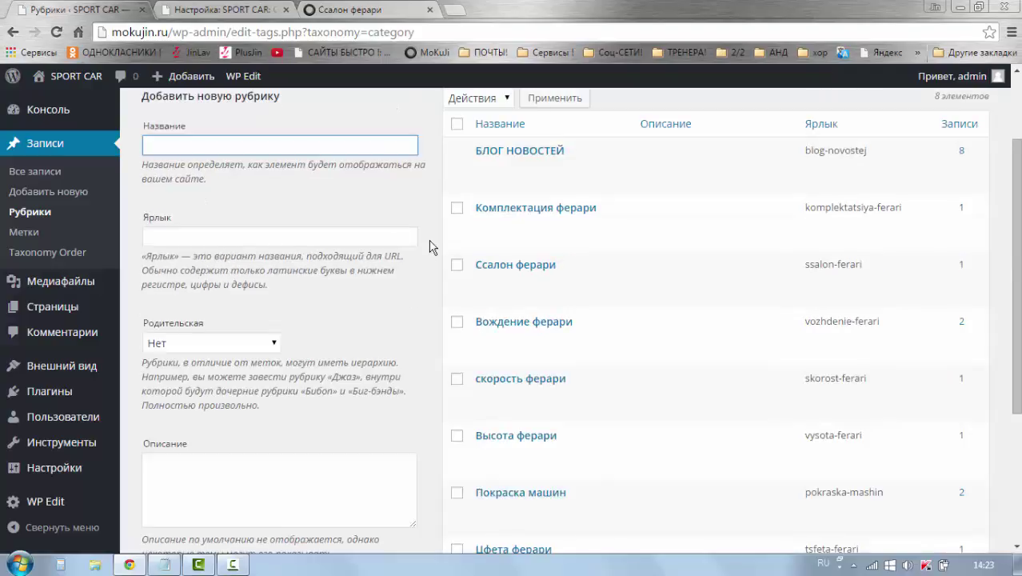
left_click(336, 11)
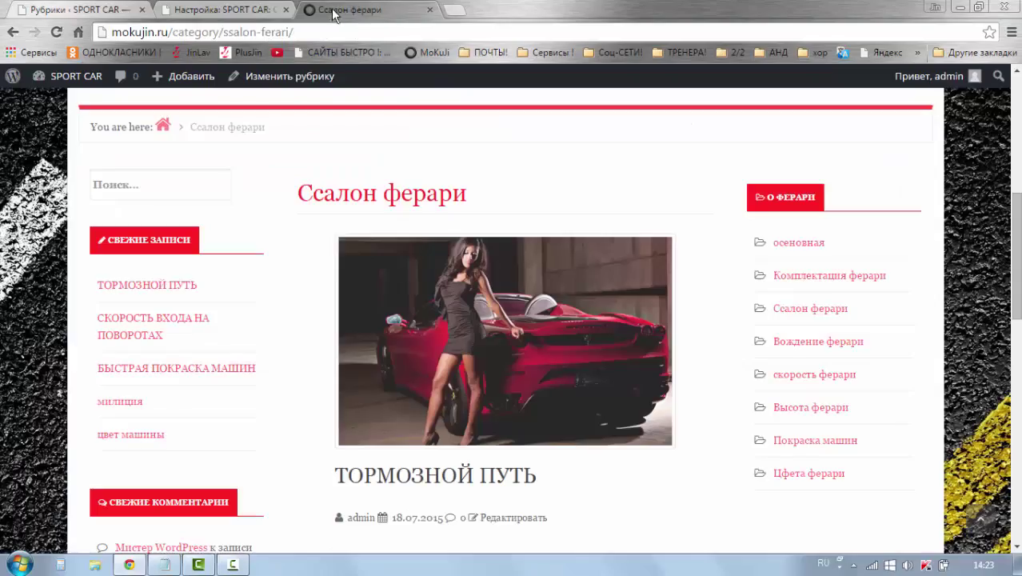
left_click(53, 33)
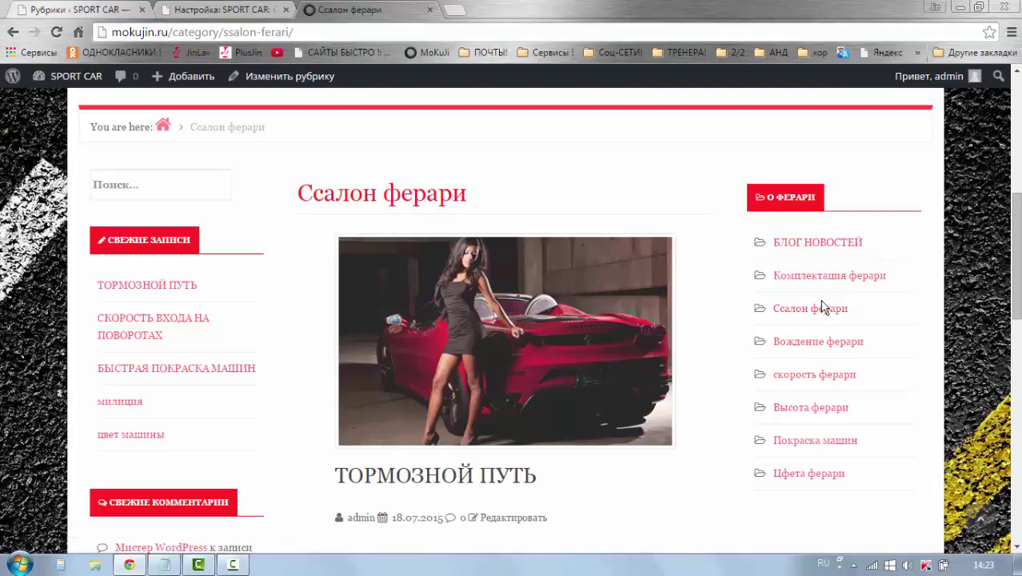
Enable Отображать число записей for the О ФЕРАРИ categories widget in the Secondary sidebar, publish it and reload the Ссалон ферари page.
left_click(210, 11)
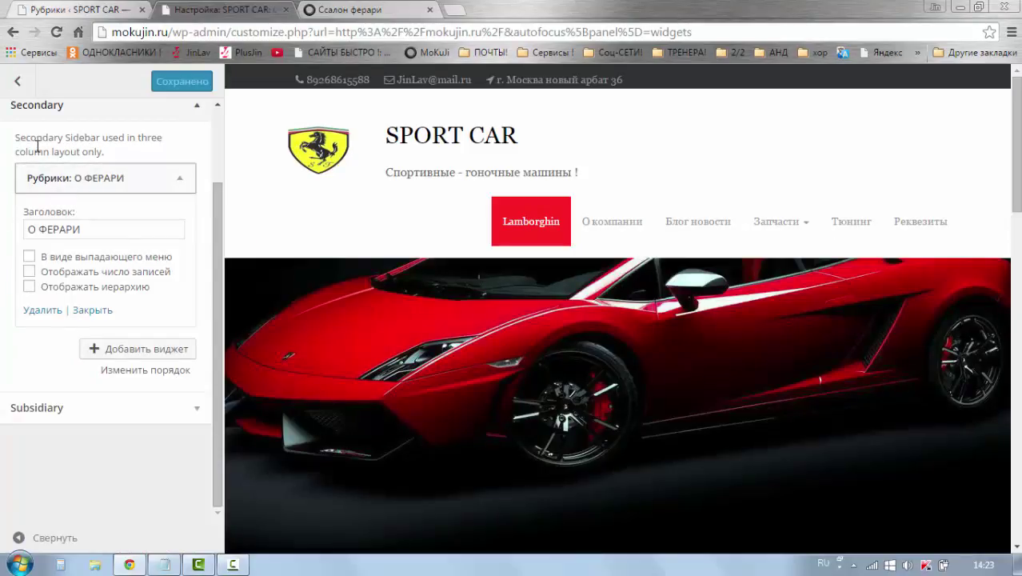
scroll(76, 304, "up", 1)
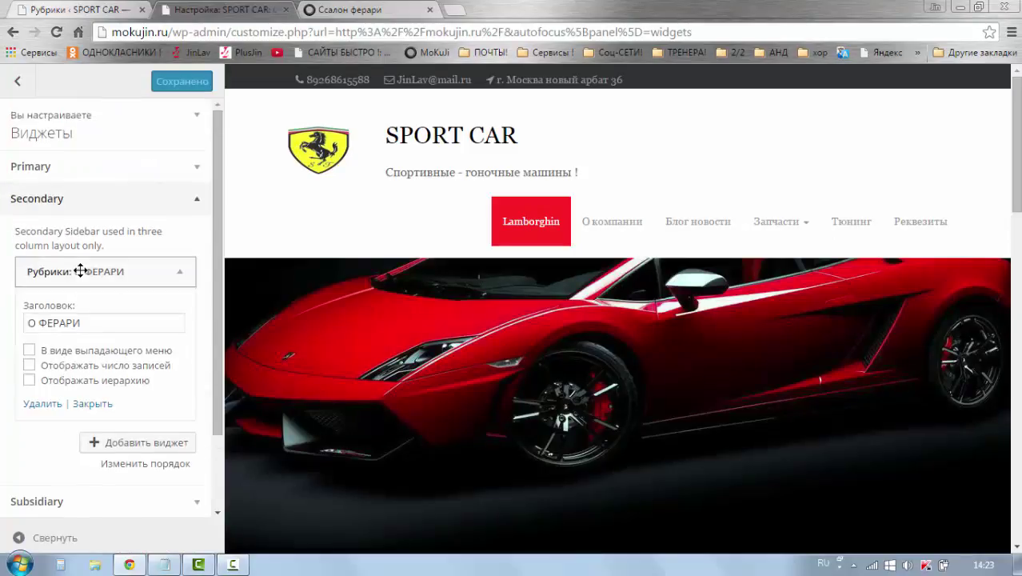
scroll(84, 276, "down", 1)
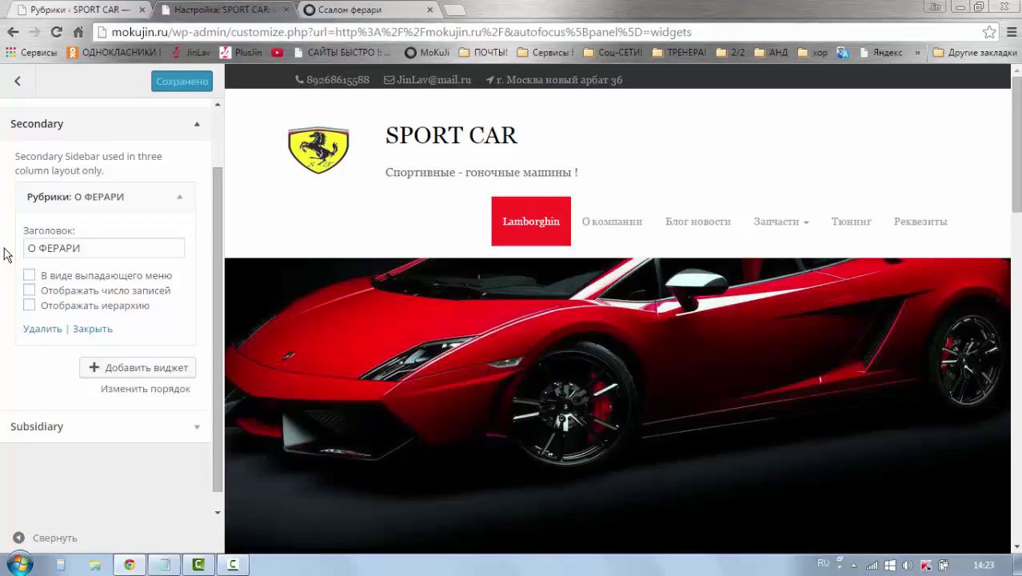
left_click(30, 294)
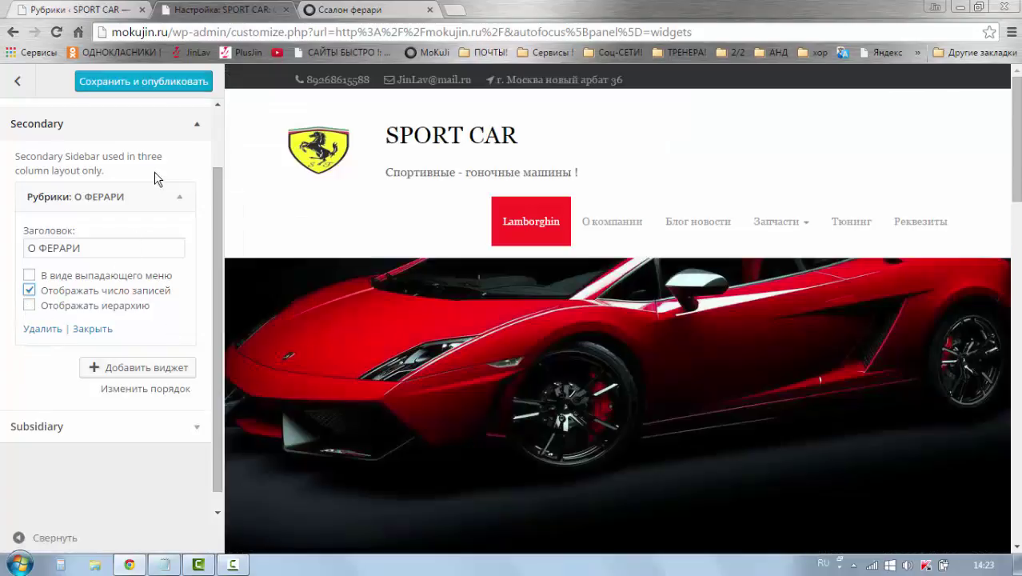
left_click(123, 82)
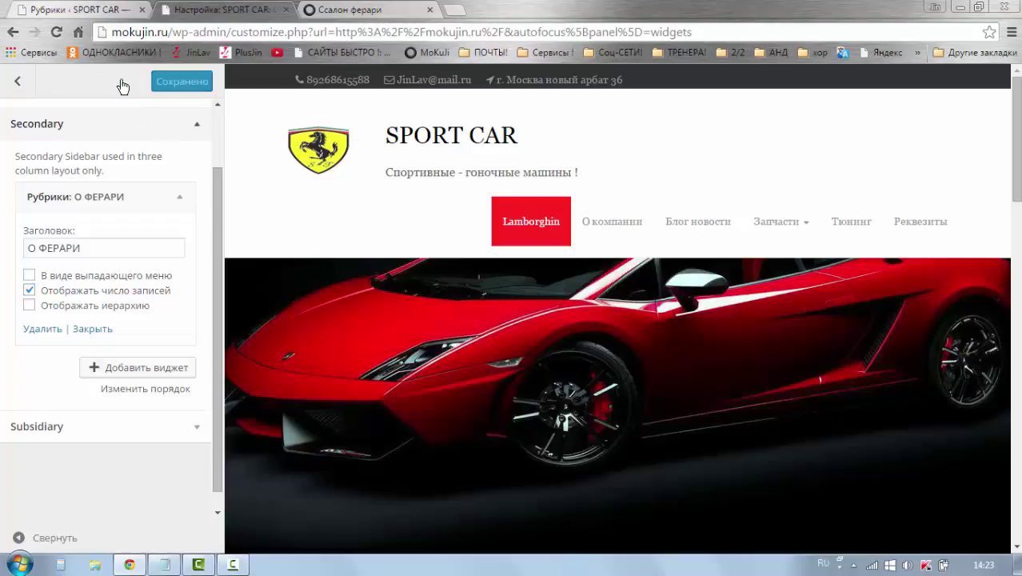
left_click(342, 11)
left_click(56, 32)
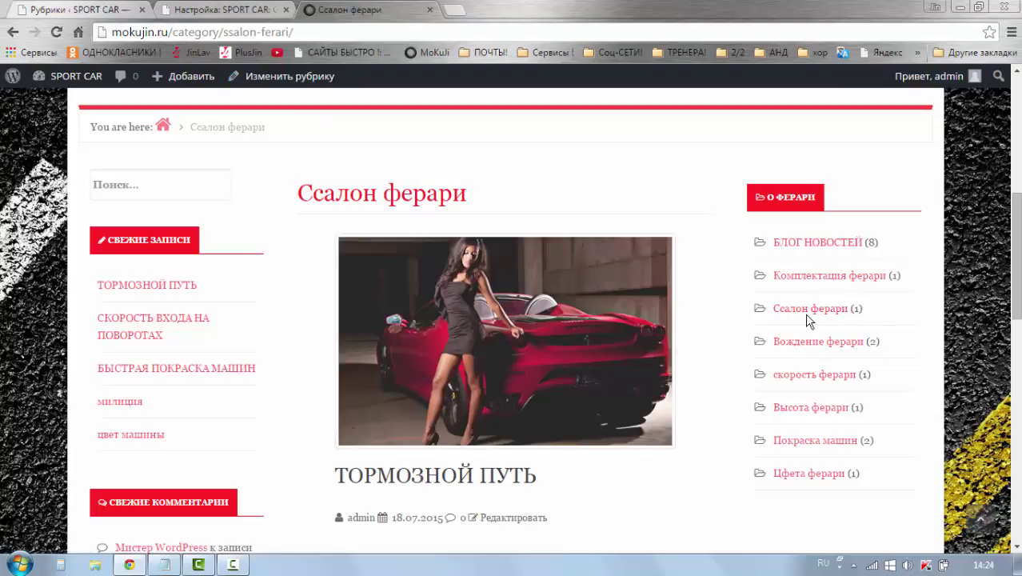
Enable В виде выпадающего меню for the О ФЕРАРИ widget, publish it and reload the Ссалон ферари page on the site.
left_click(181, 10)
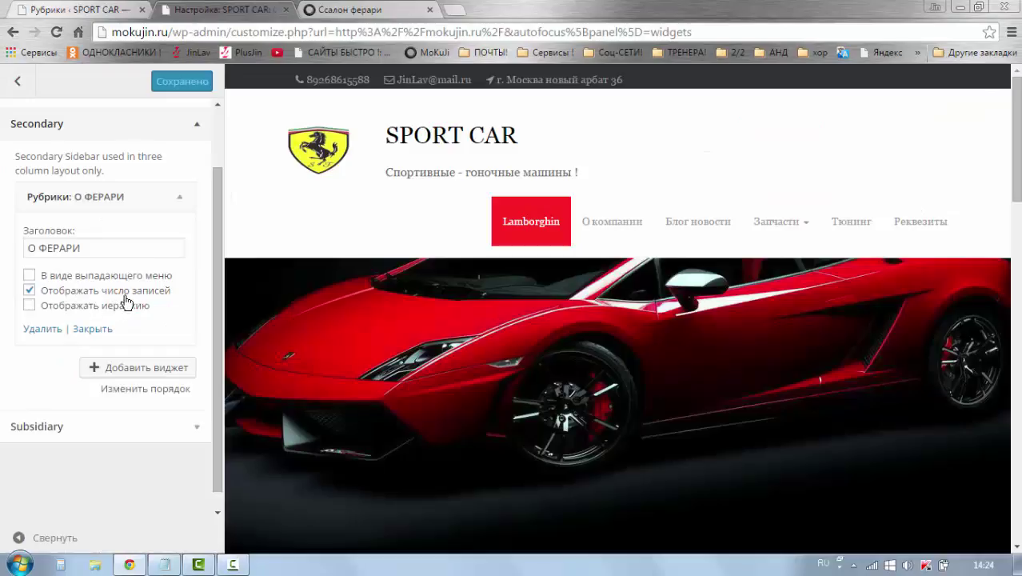
left_click(30, 277)
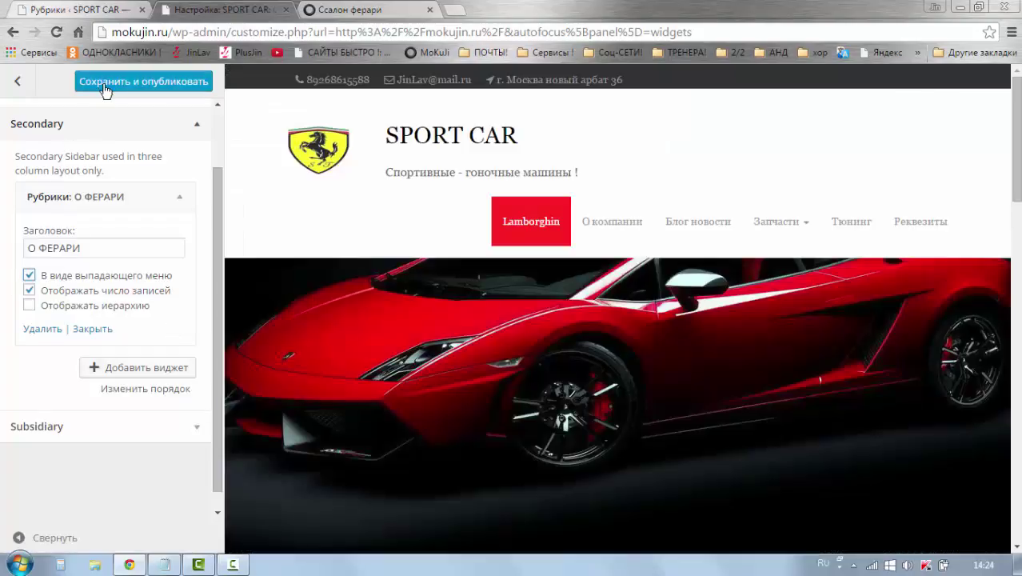
left_click(105, 87)
left_click(346, 11)
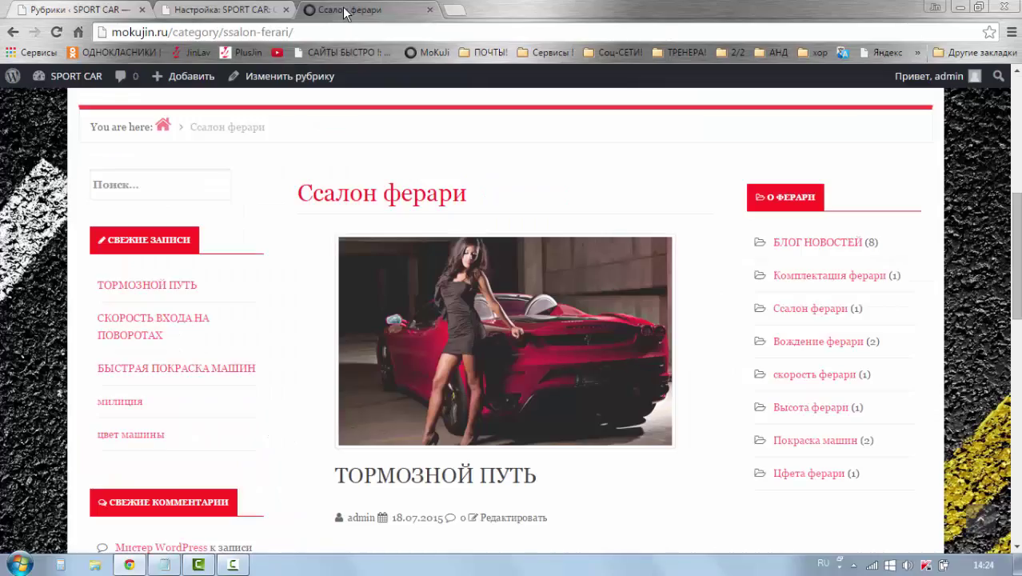
scroll(831, 336, "down", 1)
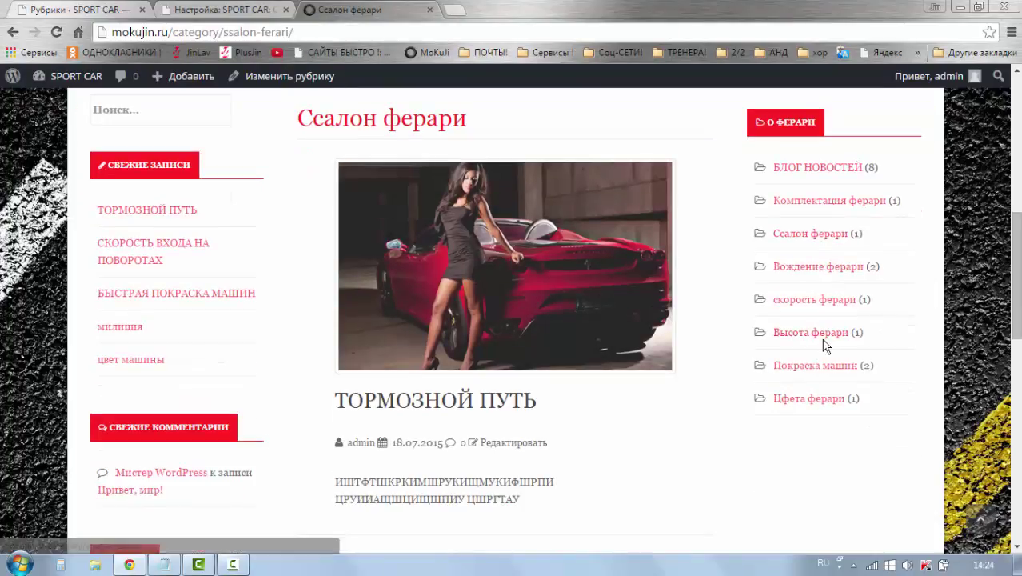
scroll(826, 345, "up", 1)
left_click(56, 32)
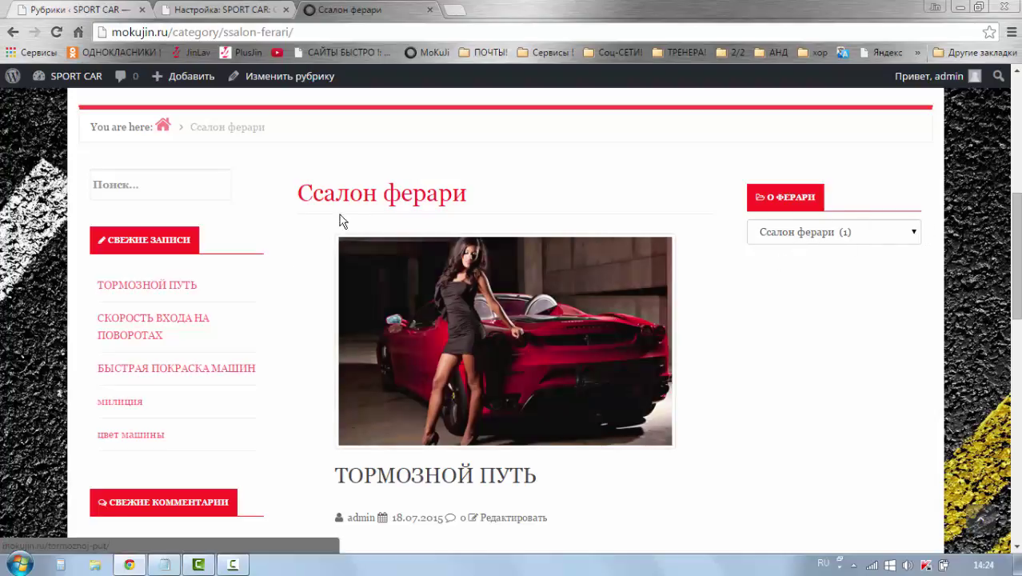
Go to the site's Lamborghin home page and examine the category dropdown in the О ФЕРАРИ block.
scroll(408, 236, "up", 7)
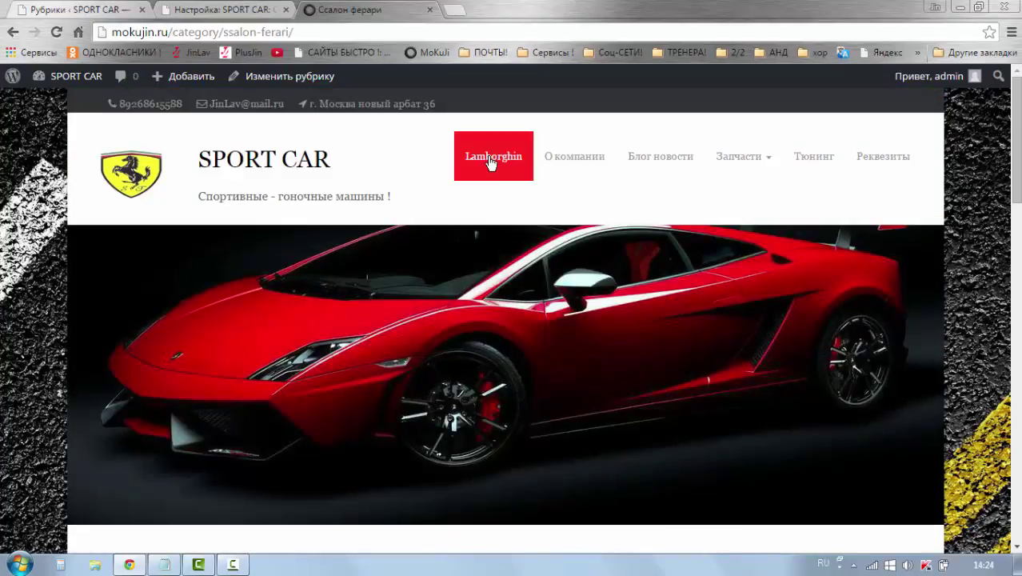
left_click(491, 160)
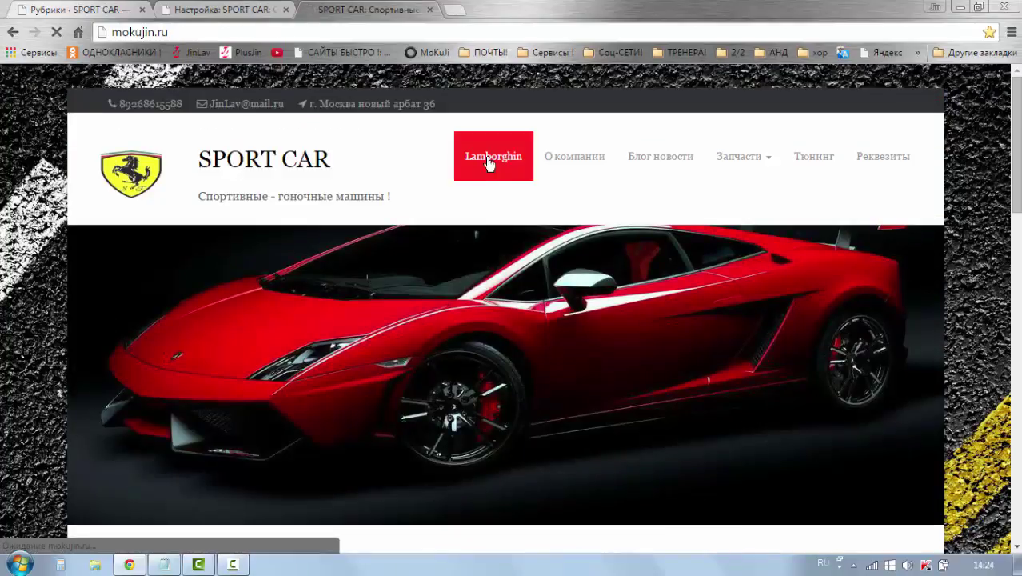
scroll(479, 200, "down", 3)
scroll(467, 200, "down", 2)
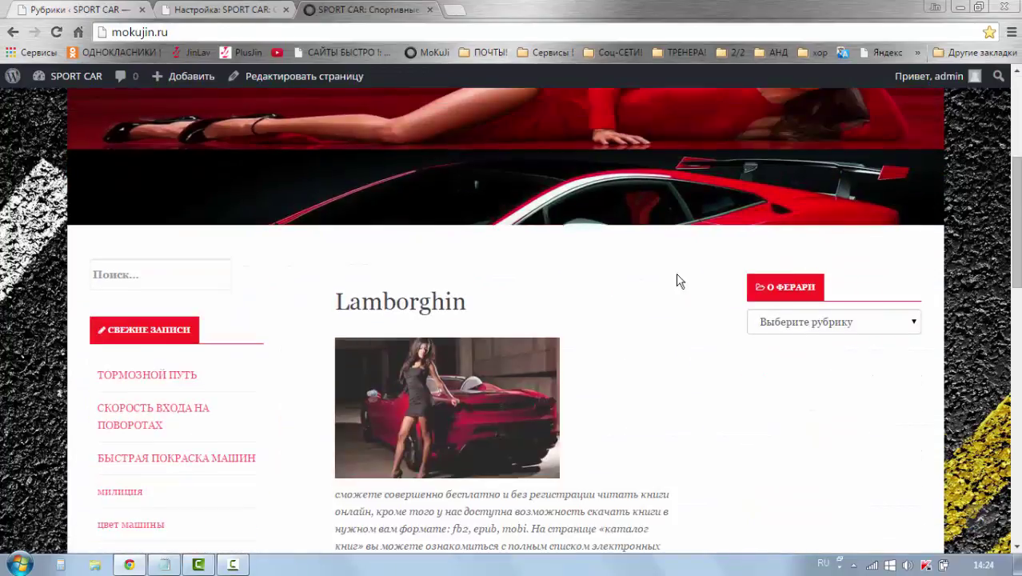
left_click(914, 327)
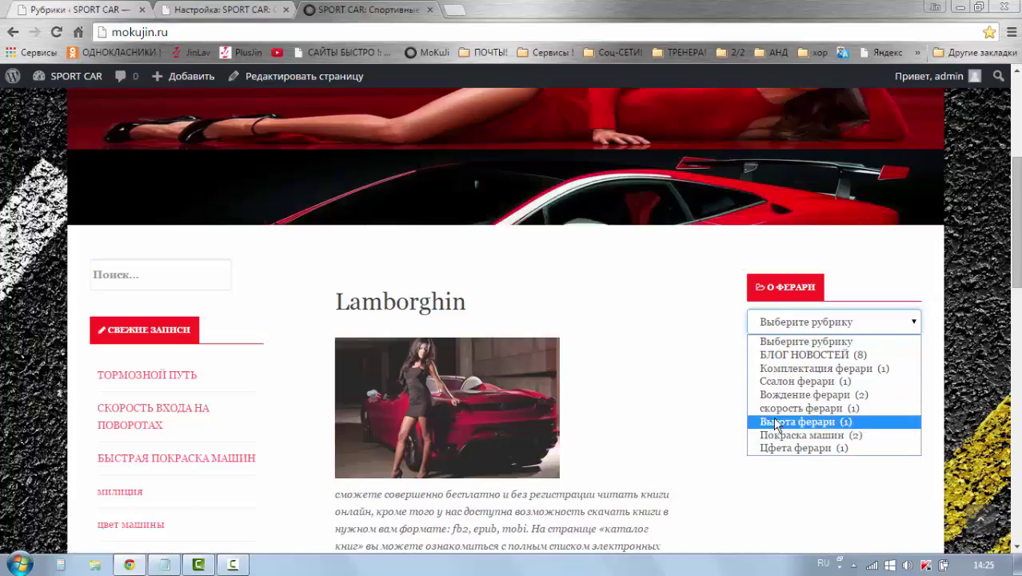
left_click(917, 328)
left_click(917, 328)
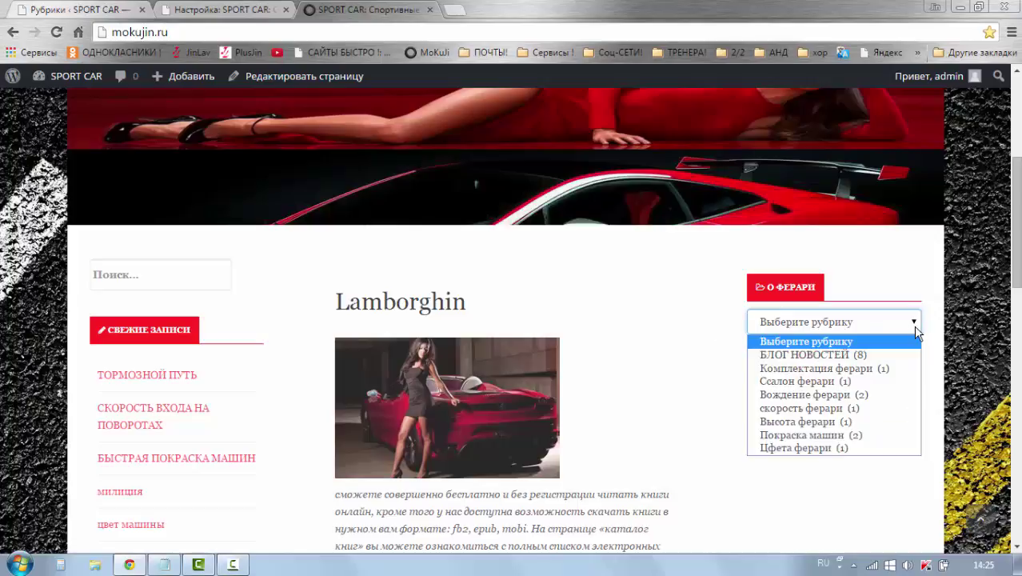
left_click(917, 328)
left_click(670, 328)
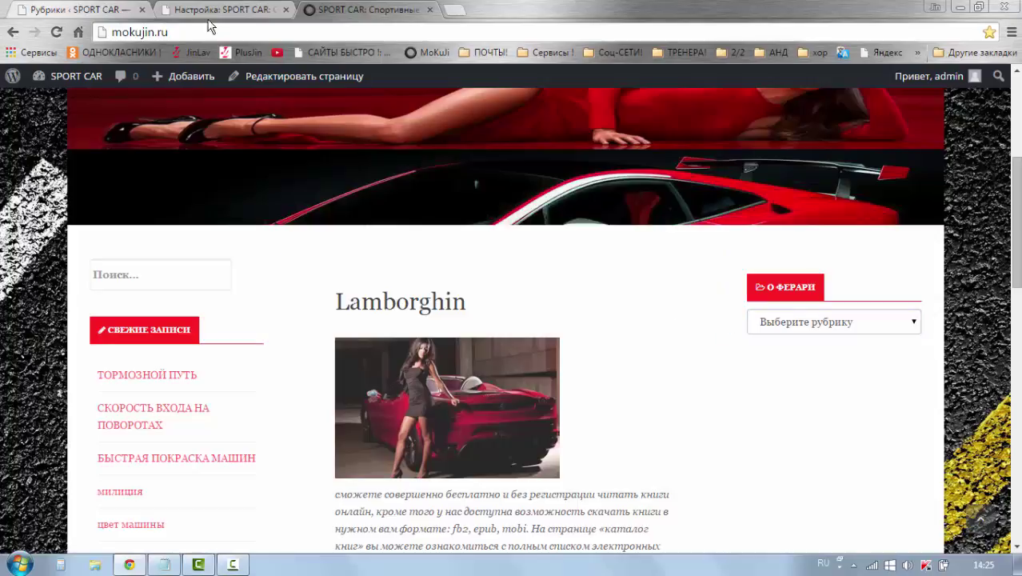
Disable В виде выпадающего меню and enable Отображать иерархию for the О ФЕРАРИ widget, publish the changes and reload the home page.
left_click(200, 10)
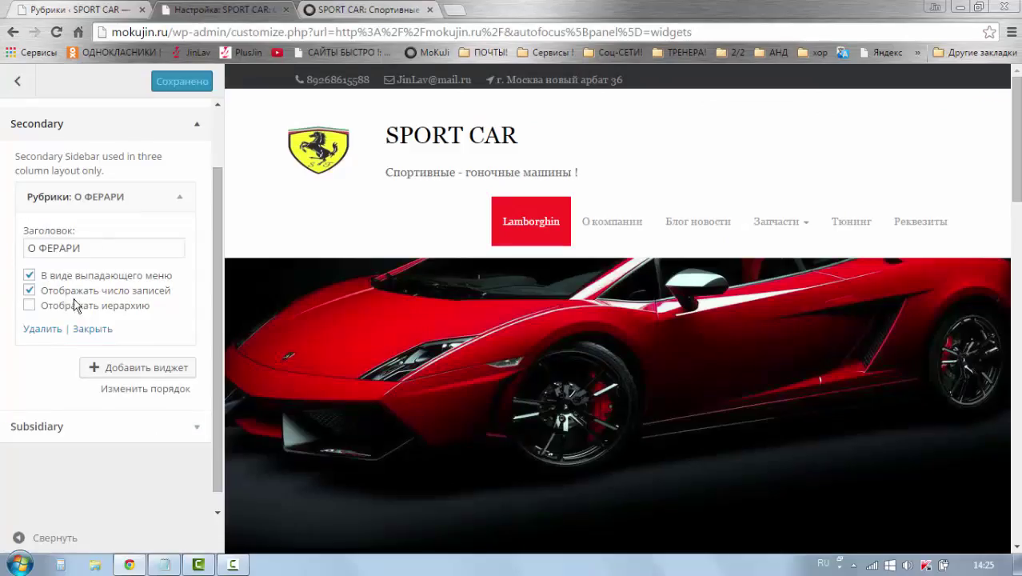
left_click(29, 286)
left_click(29, 289)
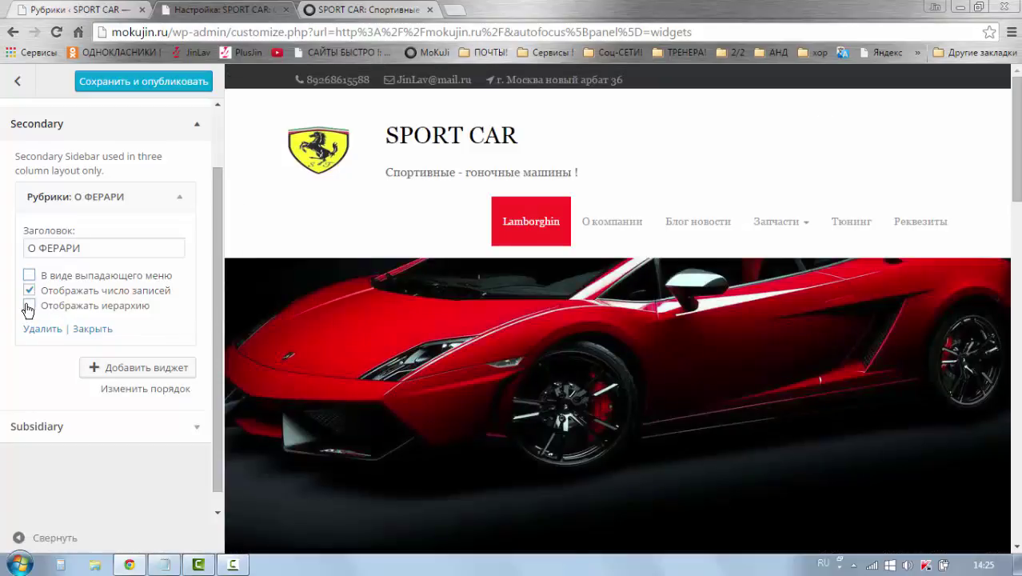
left_click(28, 306)
left_click(110, 89)
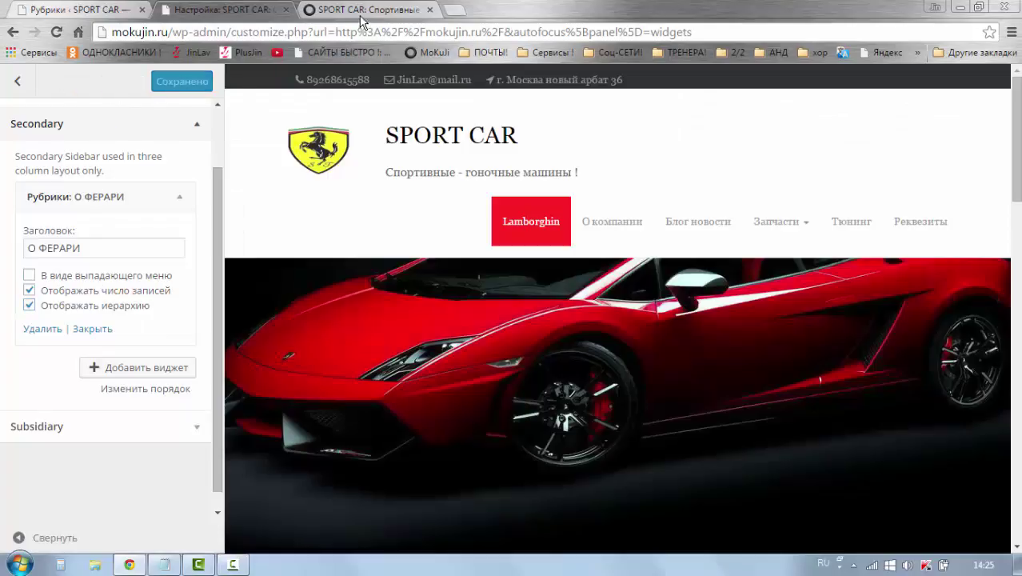
left_click(362, 11)
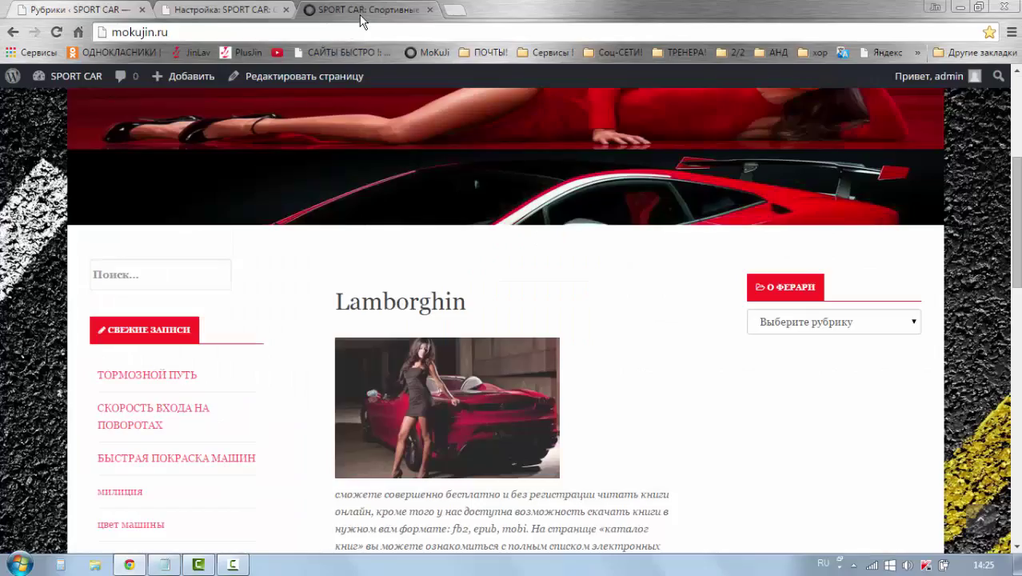
left_click(57, 32)
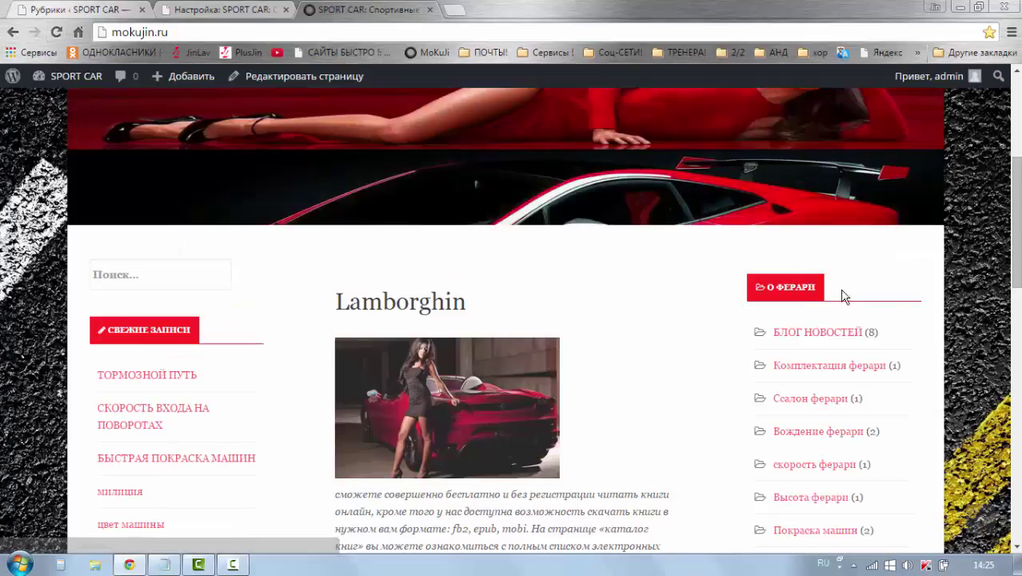
Examine the category list in the О ФЕРАРИ block on the site's home page.
scroll(915, 296, "down", 2)
scroll(828, 357, "up", 1)
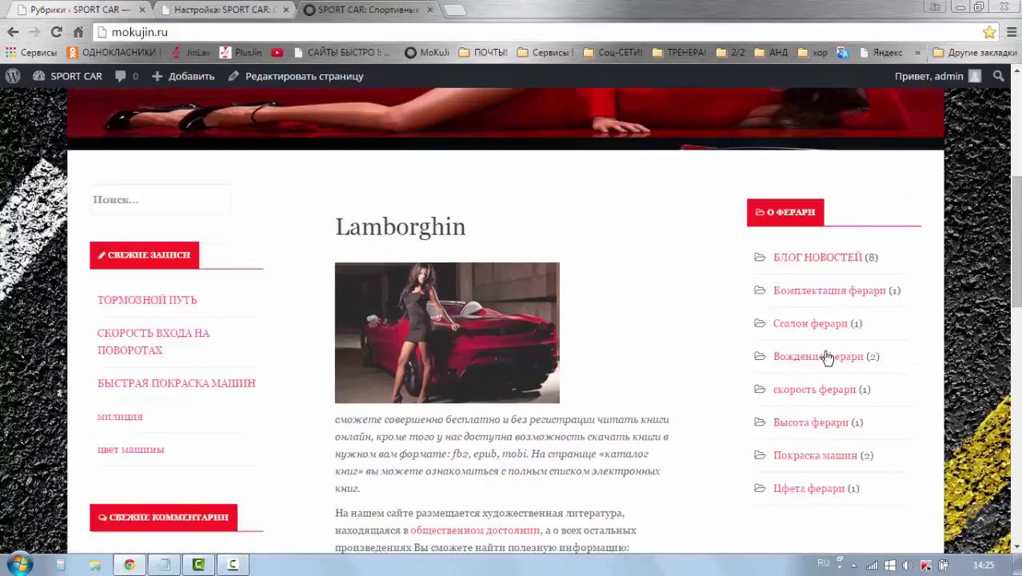
scroll(828, 357, "up", 1)
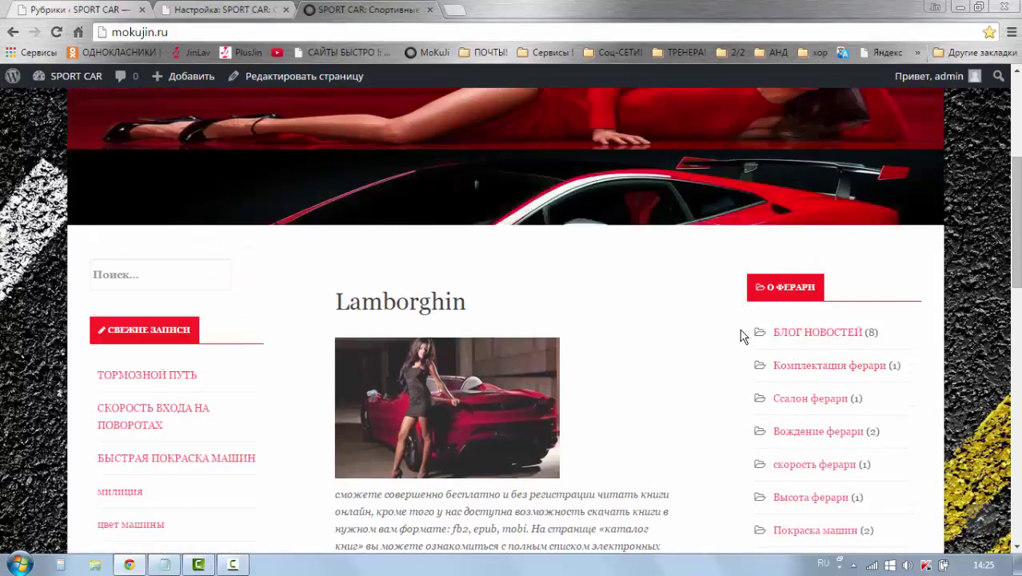
scroll(804, 392, "down", 2)
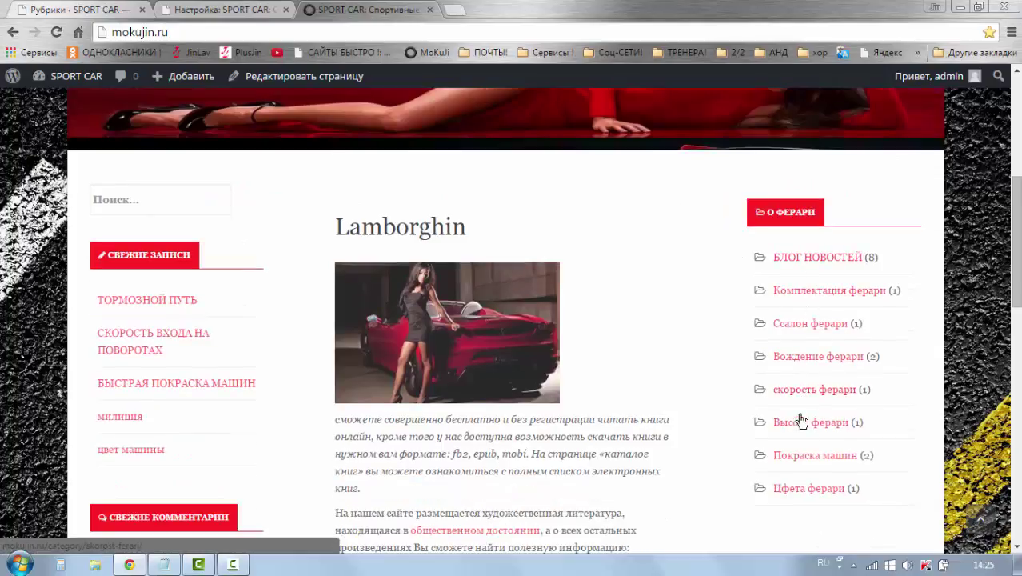
scroll(808, 354, "up", 1)
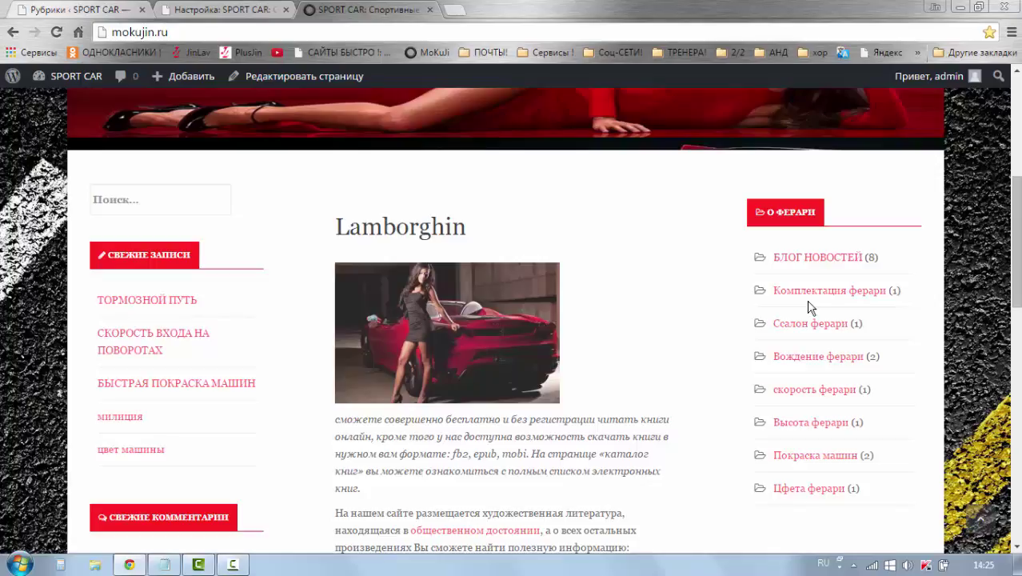
scroll(812, 312, "down", 1)
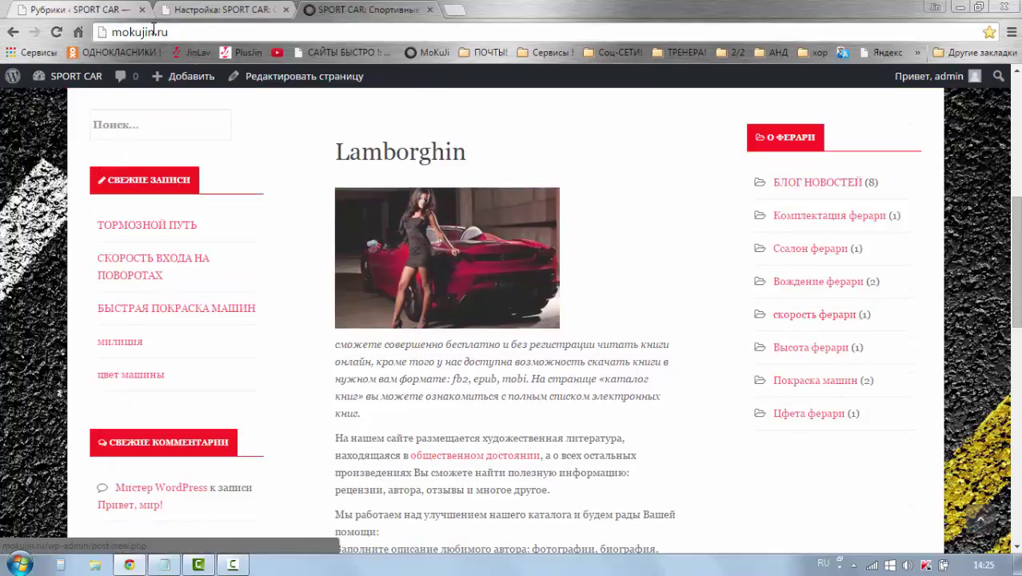
Set Комплектация ферари as the parent of the Высота ферари category, update it and reload the site's home page.
left_click(36, 8)
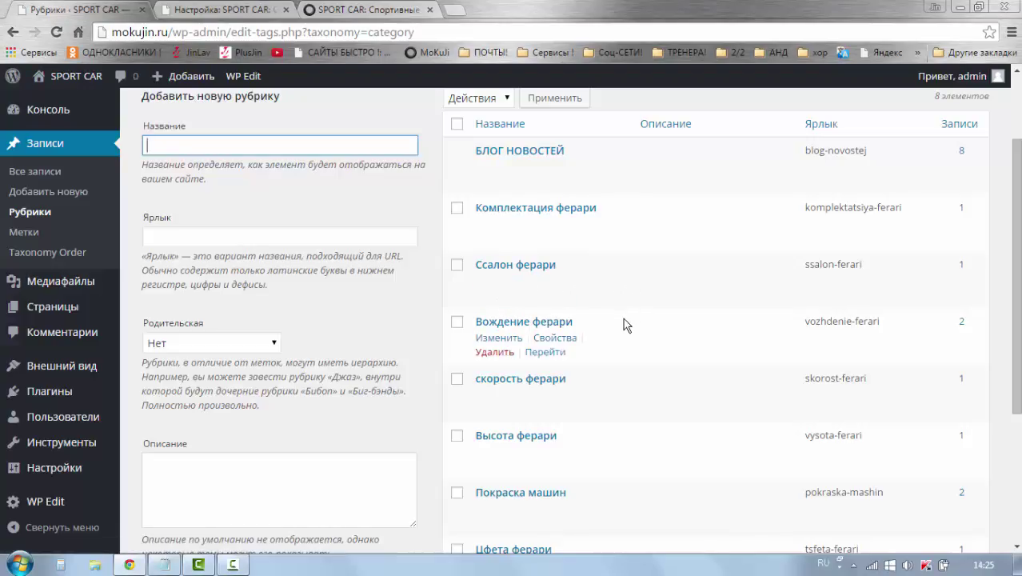
scroll(479, 356, "down", 1)
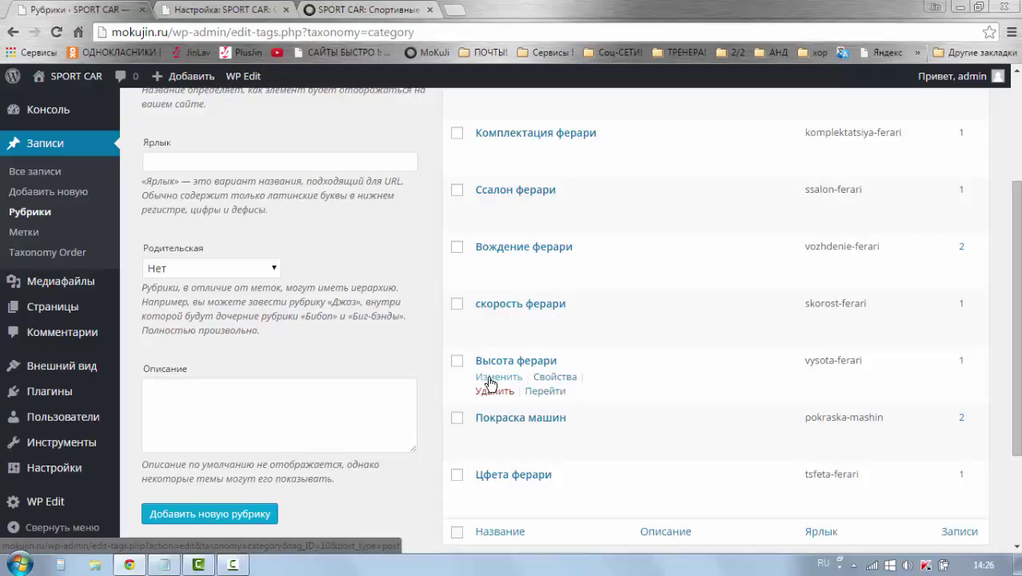
left_click(490, 383)
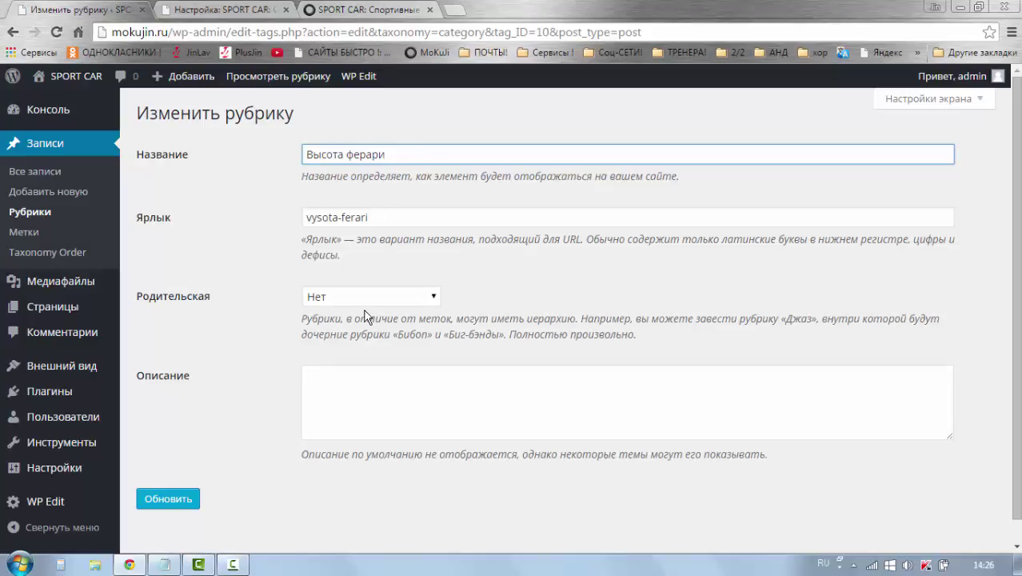
left_click(436, 301)
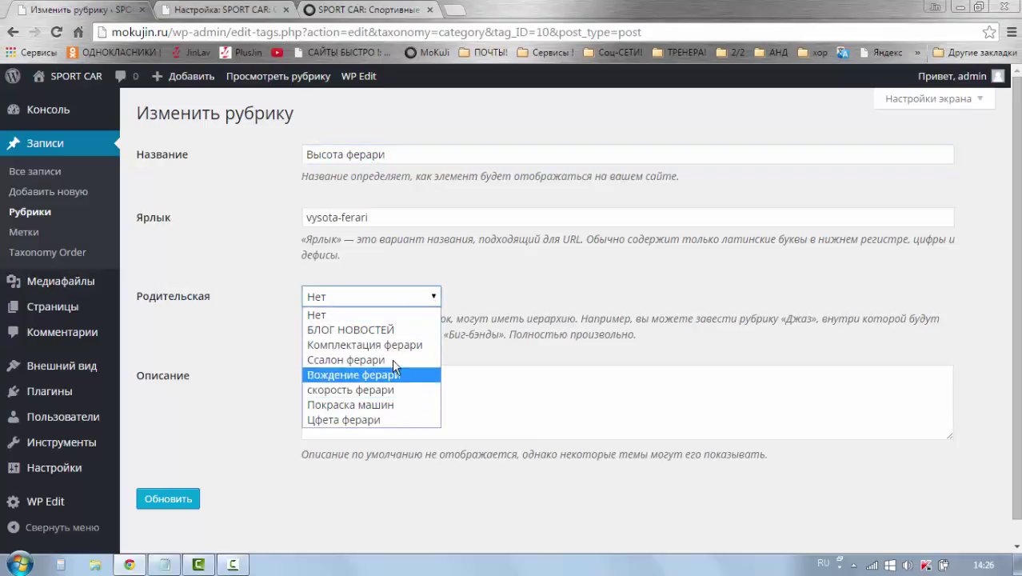
left_click(335, 353)
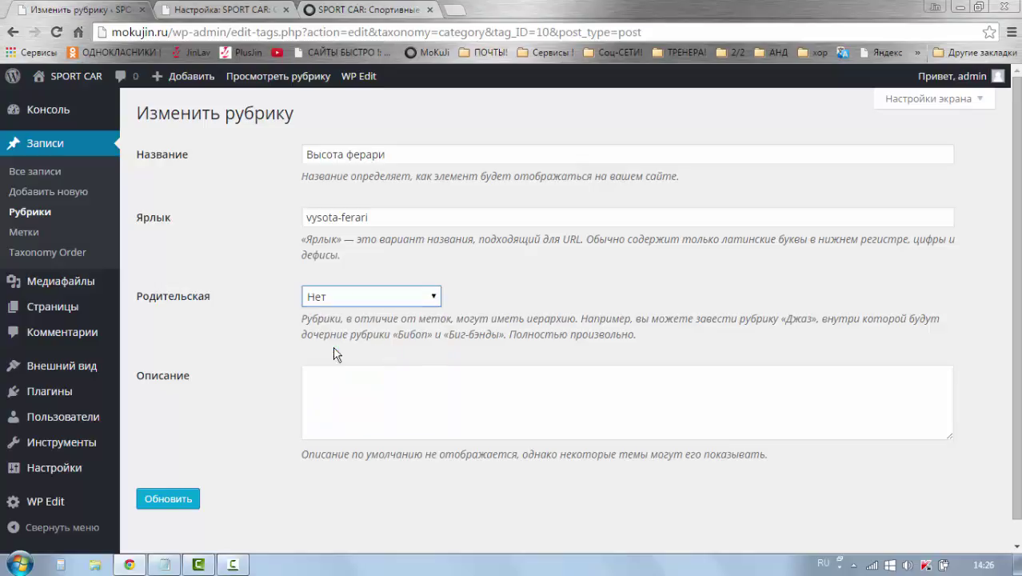
left_click(178, 504)
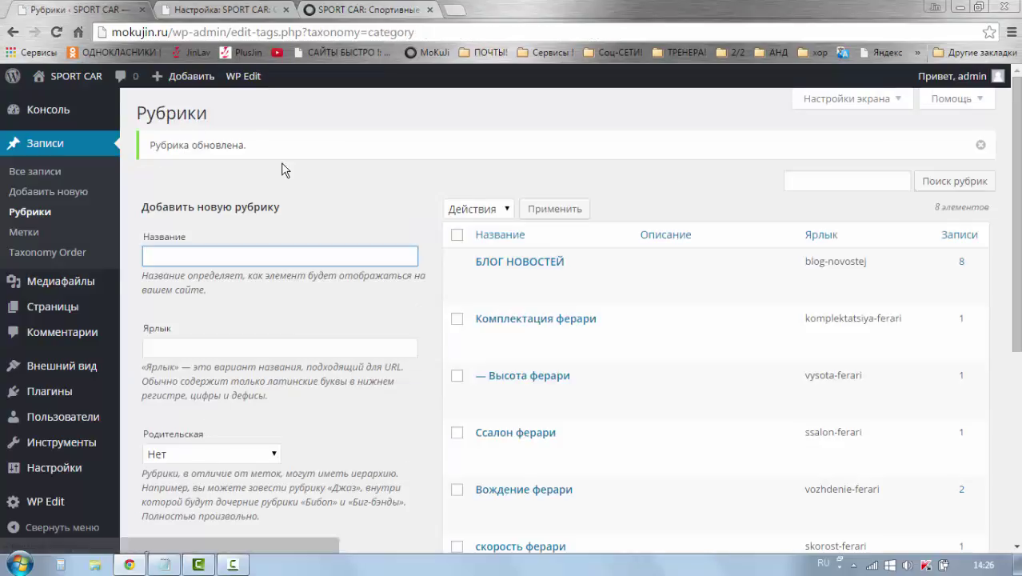
scroll(391, 398, "down", 1)
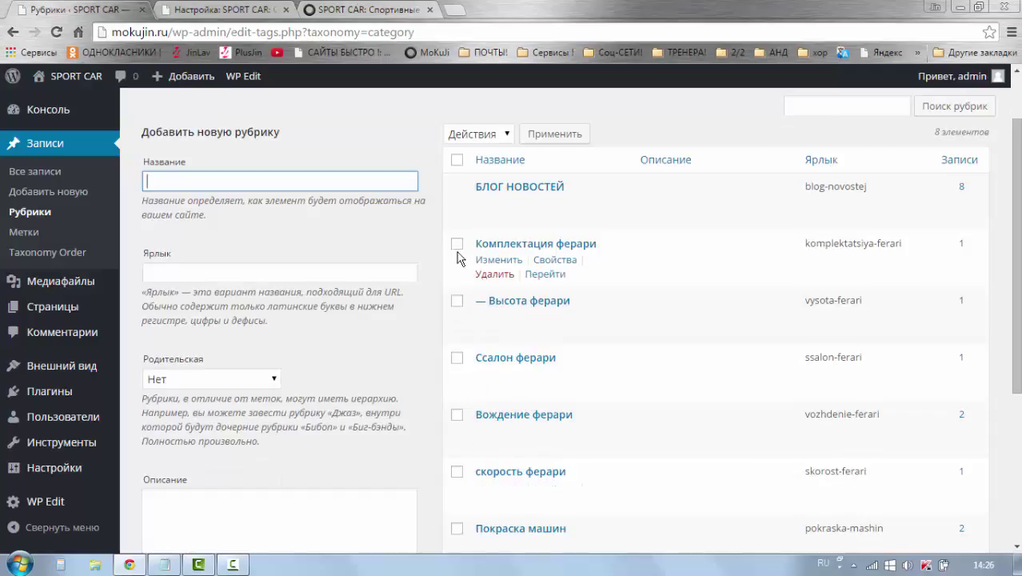
left_click(361, 11)
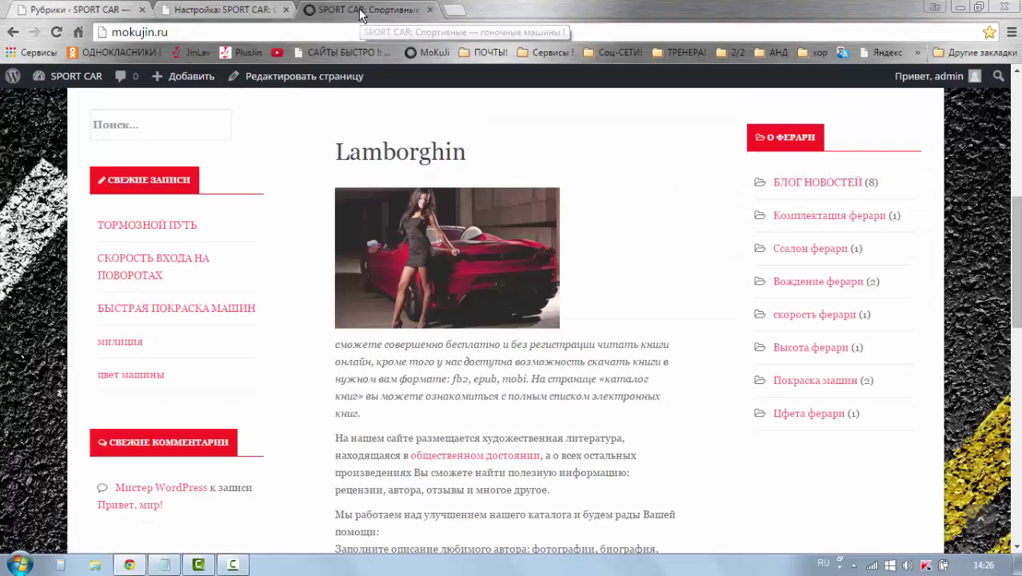
left_click(56, 31)
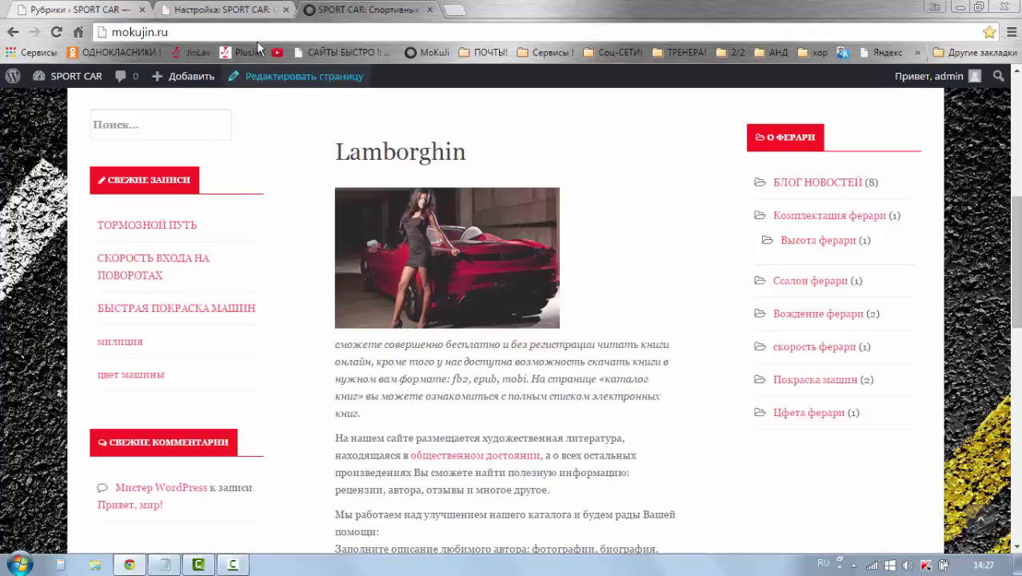
Disable Отображать иерархию for the О ФЕРАРИ widget, publish the change and reload the home page.
left_click(212, 10)
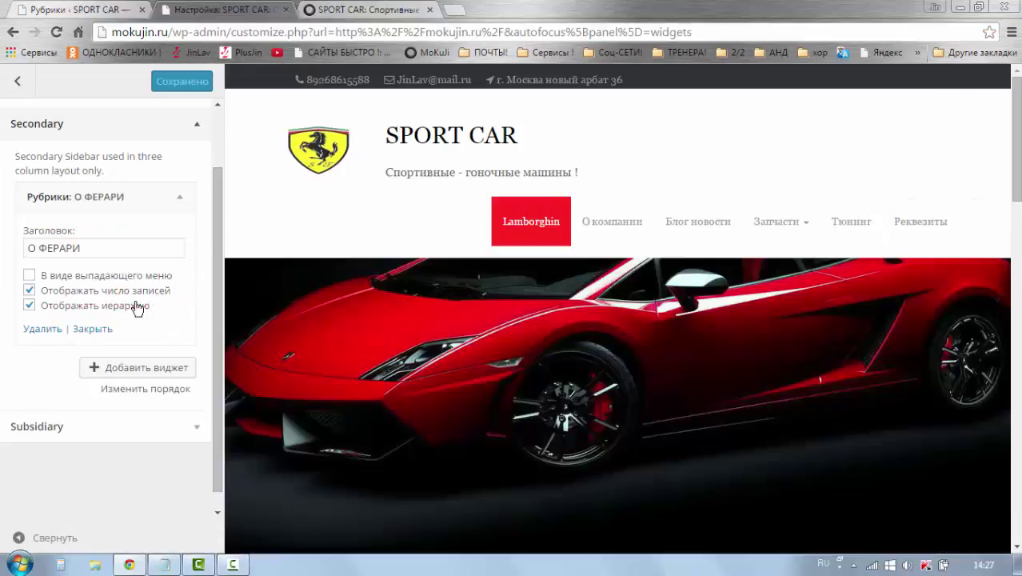
left_click(29, 307)
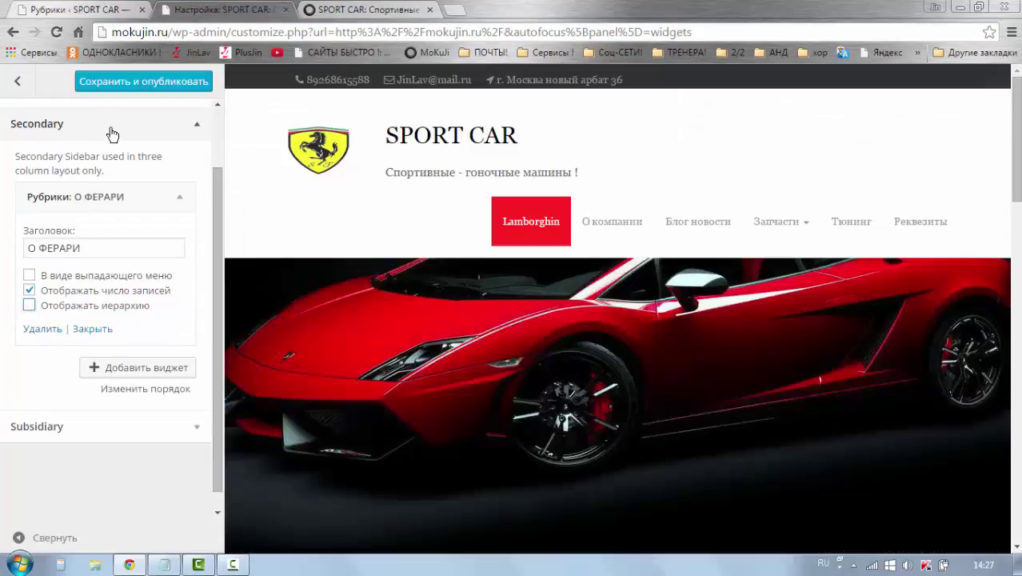
left_click(101, 85)
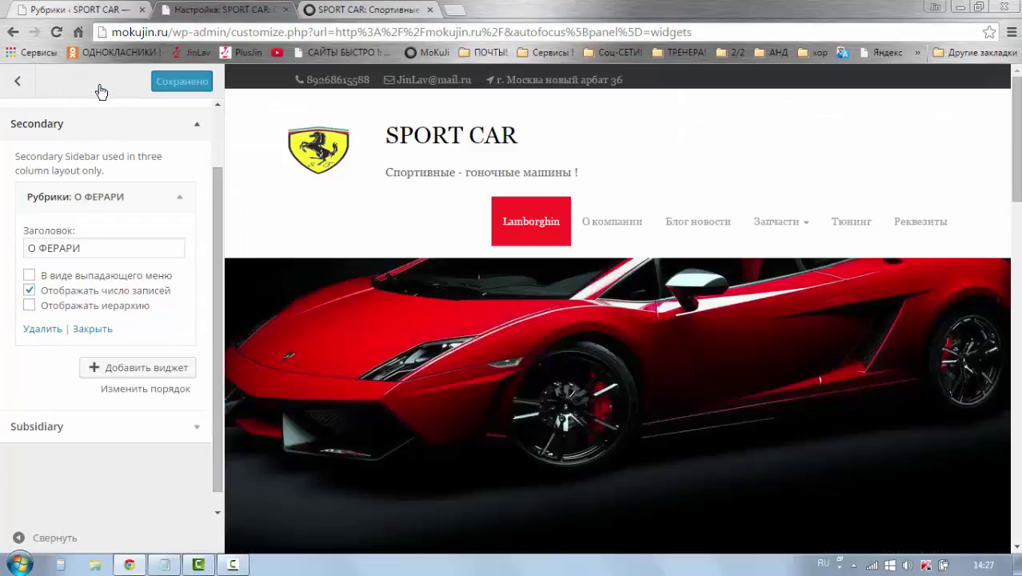
left_click(78, 32)
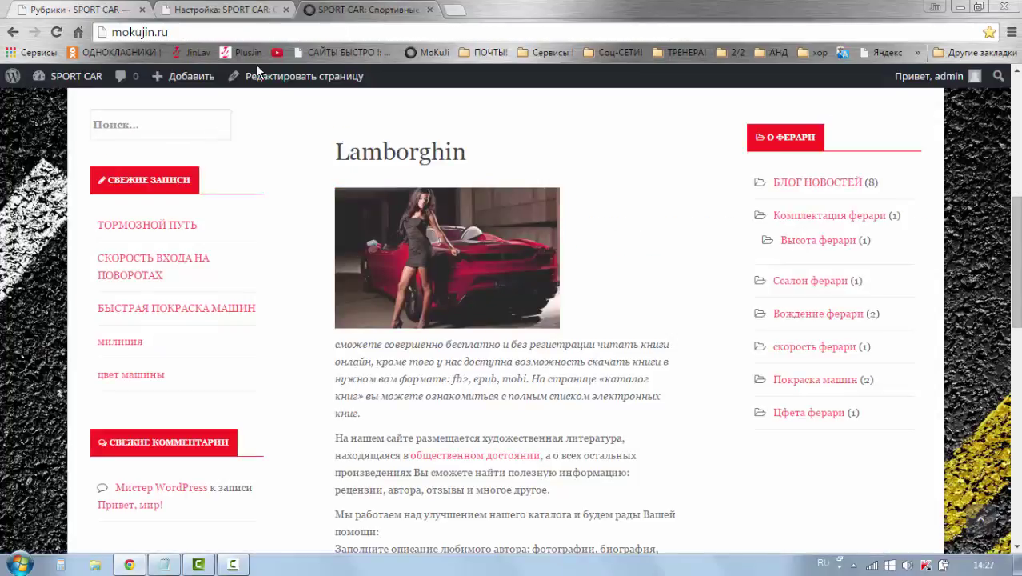
left_click(57, 33)
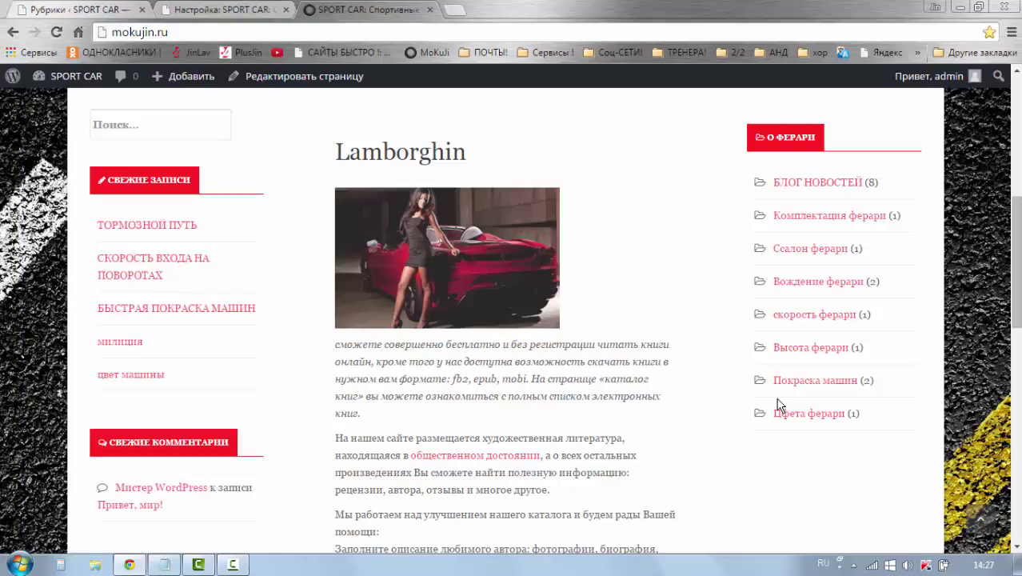
Examine the home page's sidebar blocks, comparing the О ФЕРАРИ list with the Рубрики list.
scroll(739, 436, "up", 2)
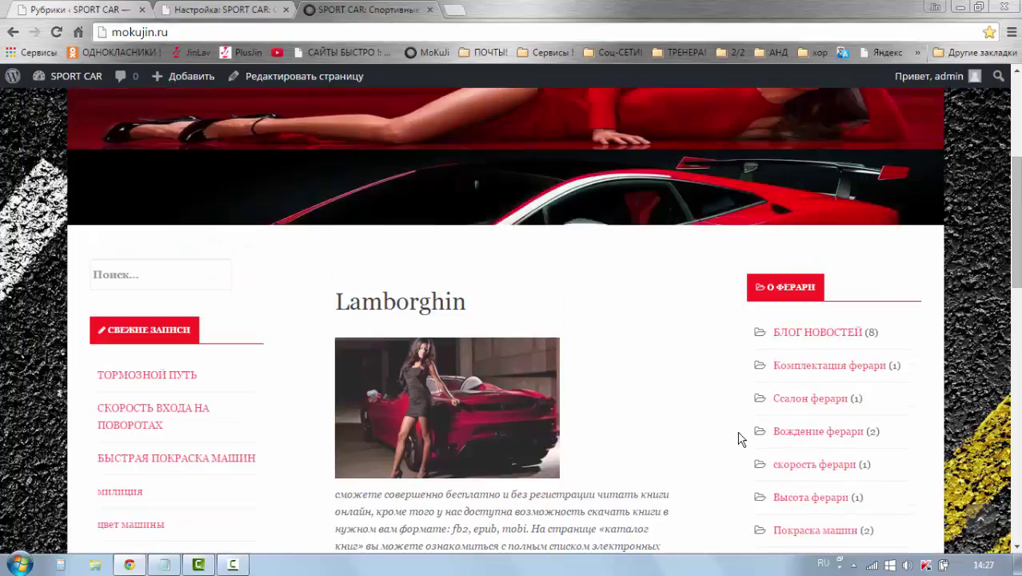
scroll(748, 364, "down", 4)
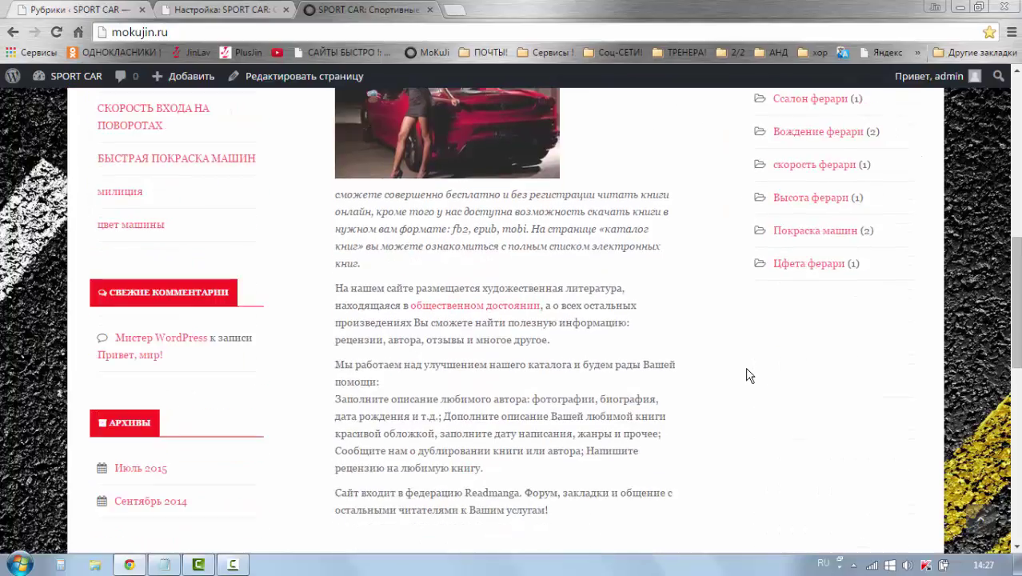
scroll(745, 377, "down", 7)
scroll(712, 370, "up", 3)
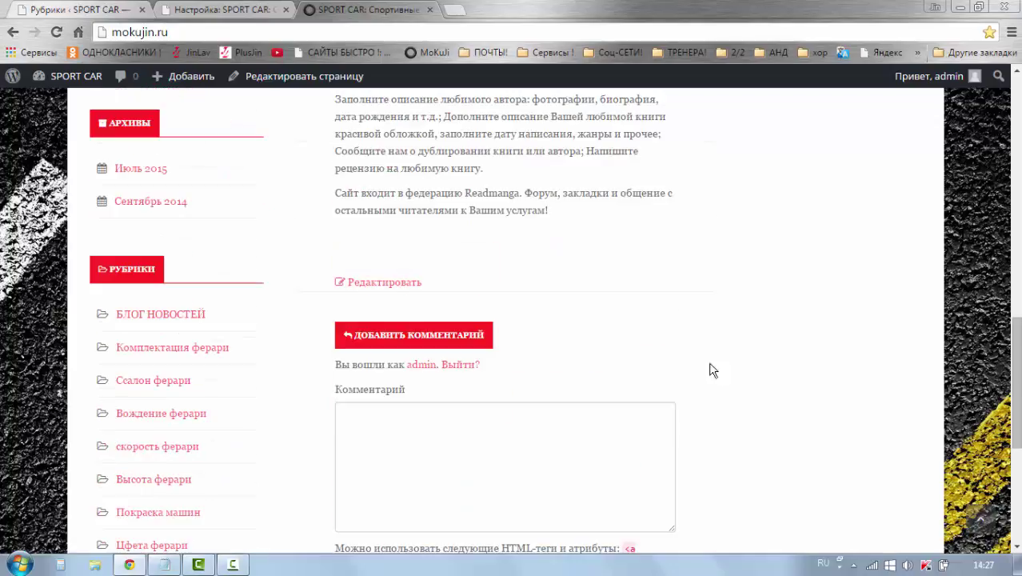
scroll(712, 370, "up", 7)
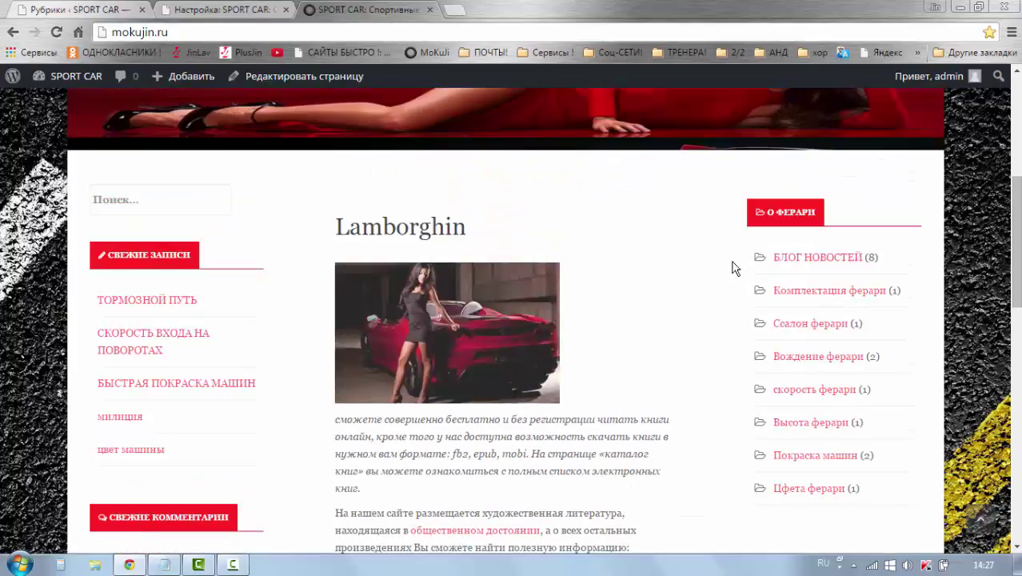
scroll(748, 363, "down", 2)
scroll(759, 360, "up", 2)
scroll(704, 428, "up", 1)
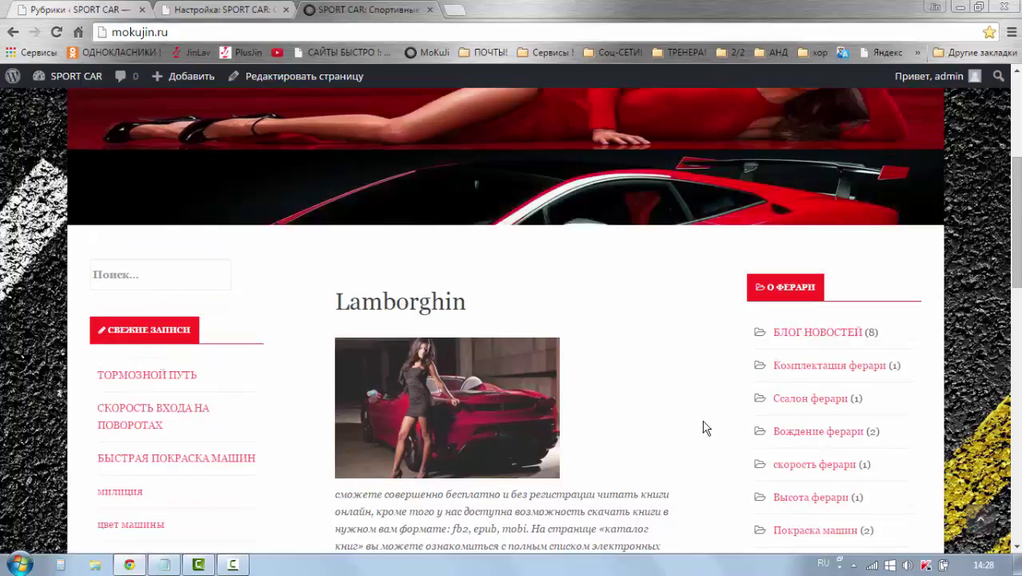
scroll(705, 430, "down", 1)
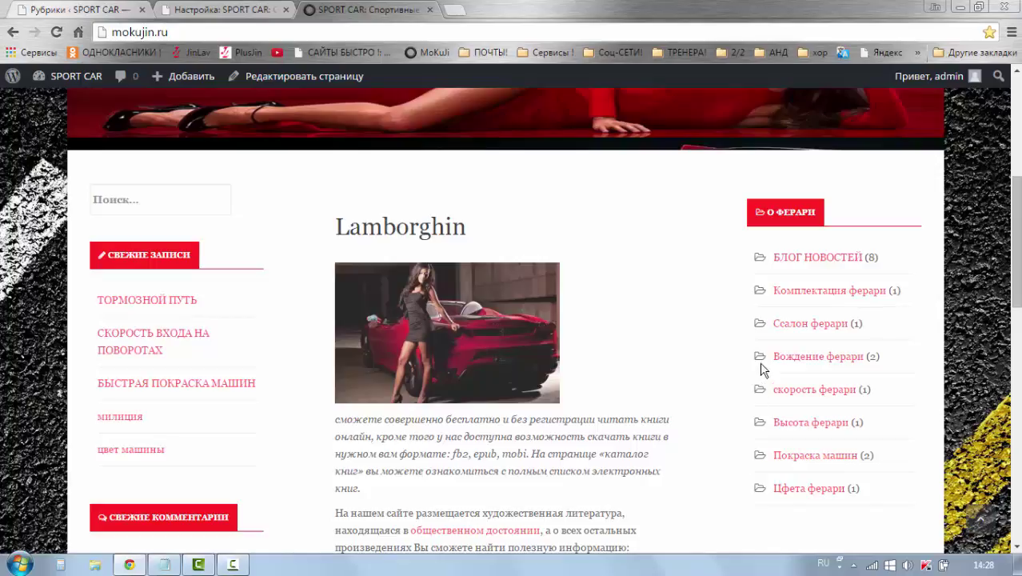
scroll(773, 475, "down", 1)
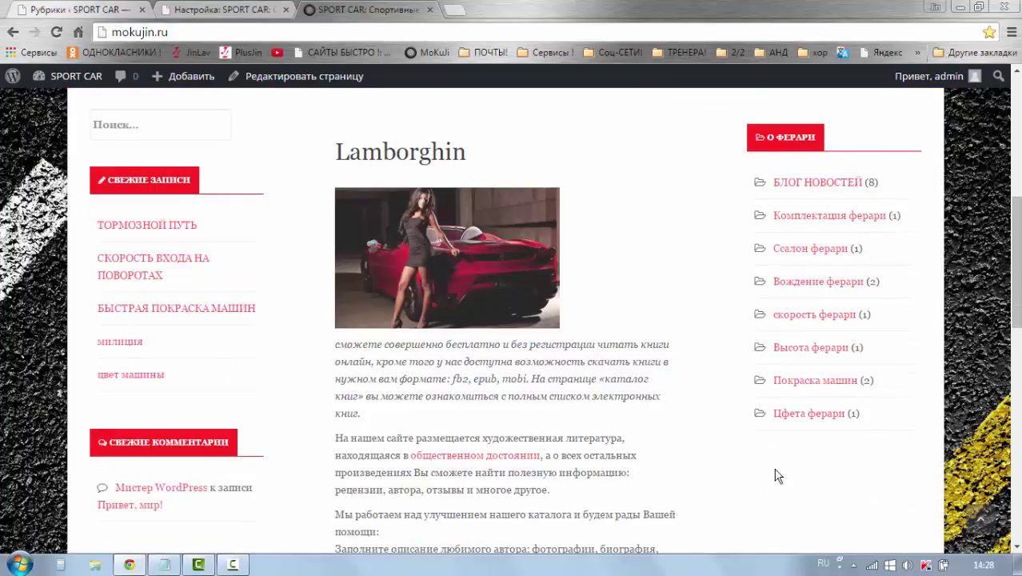
Reopen the Lamborghin page from the site navigation and review its three-column layout with both sidebars.
scroll(761, 484, "up", 6)
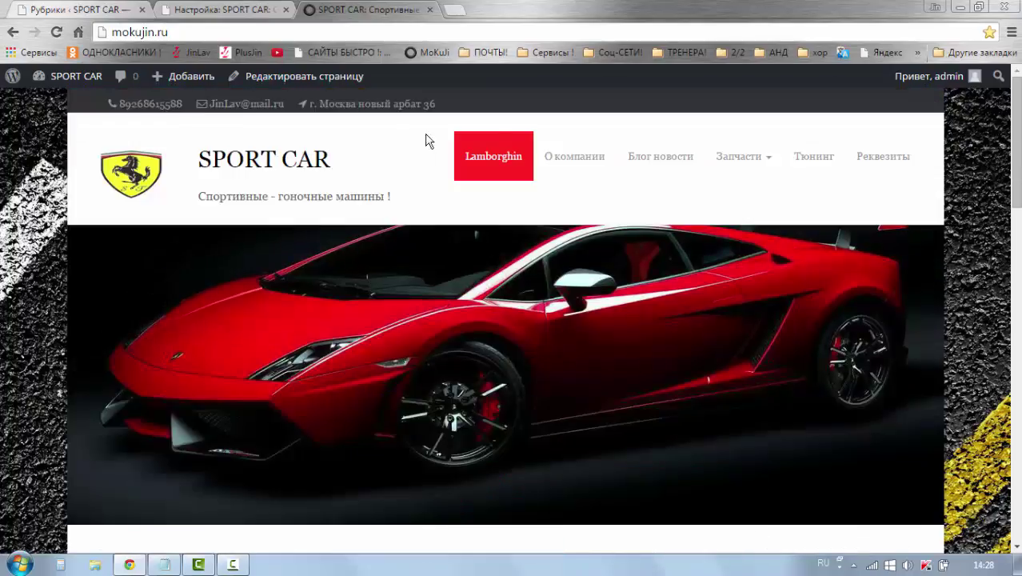
left_click(502, 160)
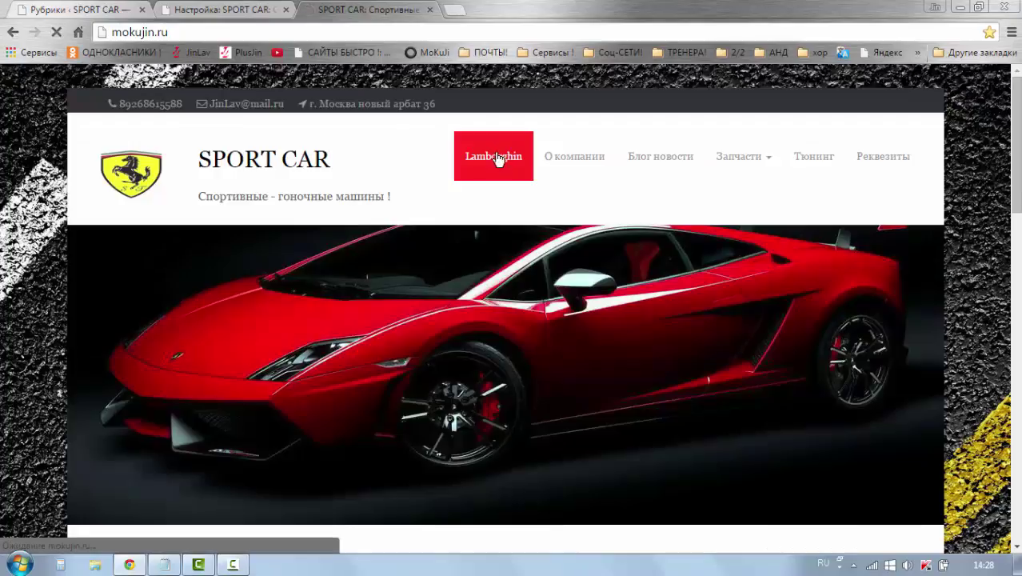
scroll(514, 292, "down", 2)
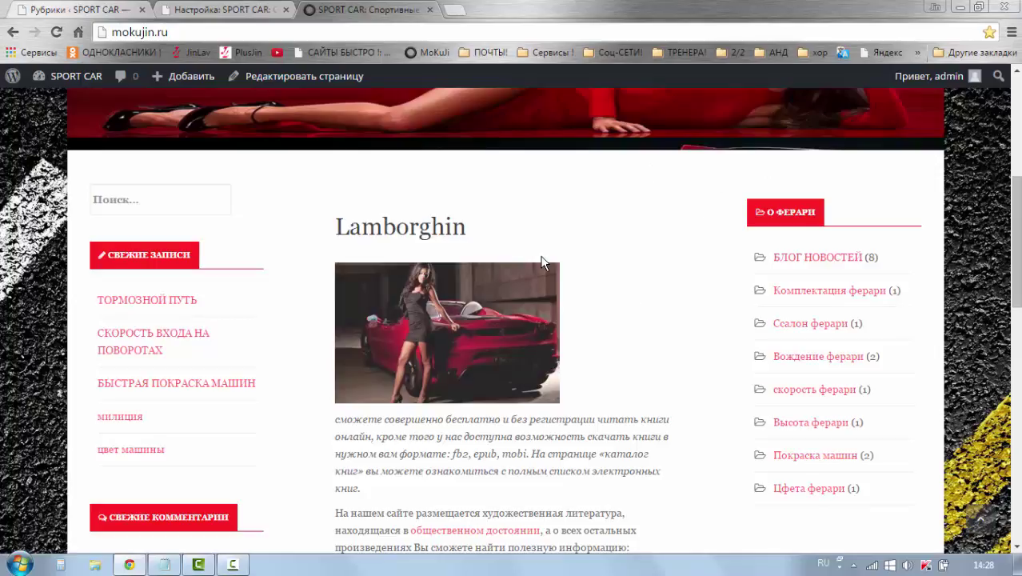
scroll(568, 318, "up", 1)
scroll(568, 318, "up", 3)
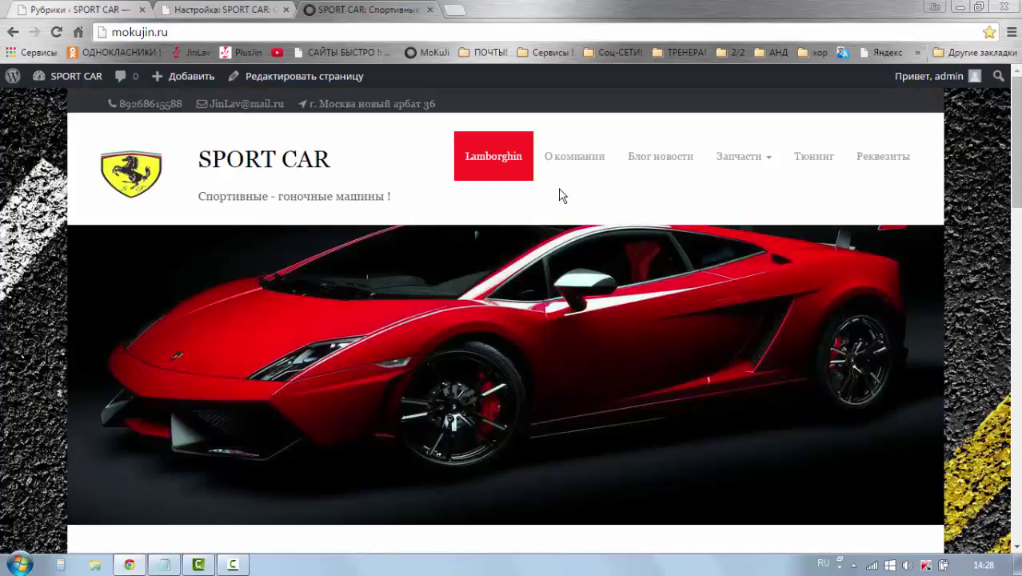
Open the site's Тюнинг page and examine the О ФЕРАРИ category block beside its content.
left_click(563, 160)
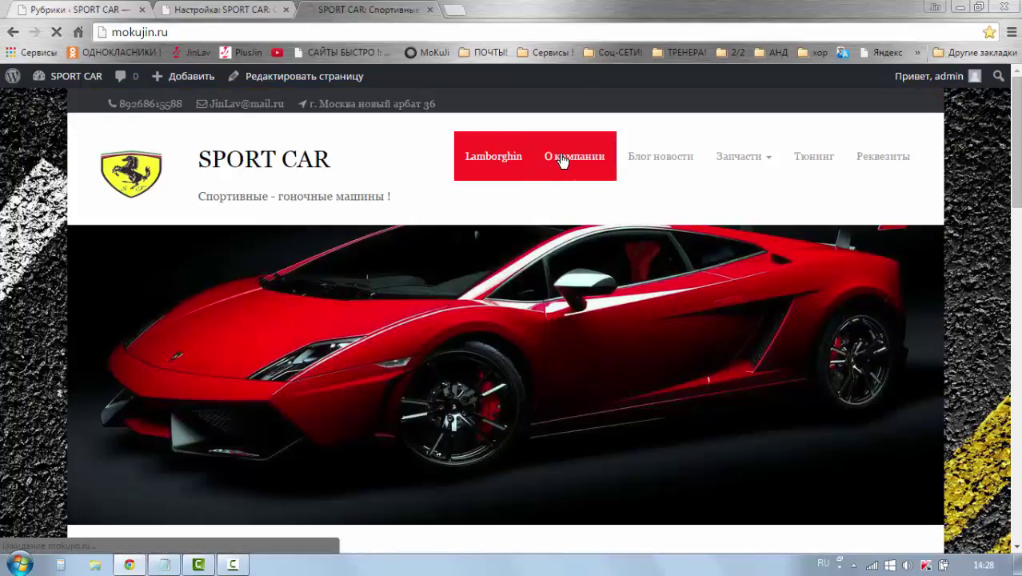
left_click(814, 173)
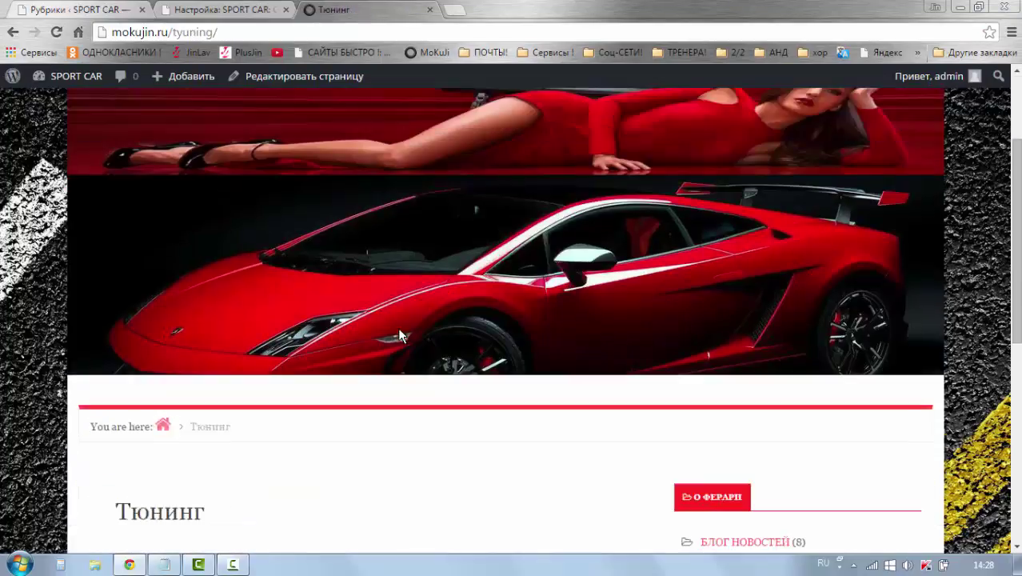
scroll(629, 378, "down", 3)
scroll(680, 360, "down", 3)
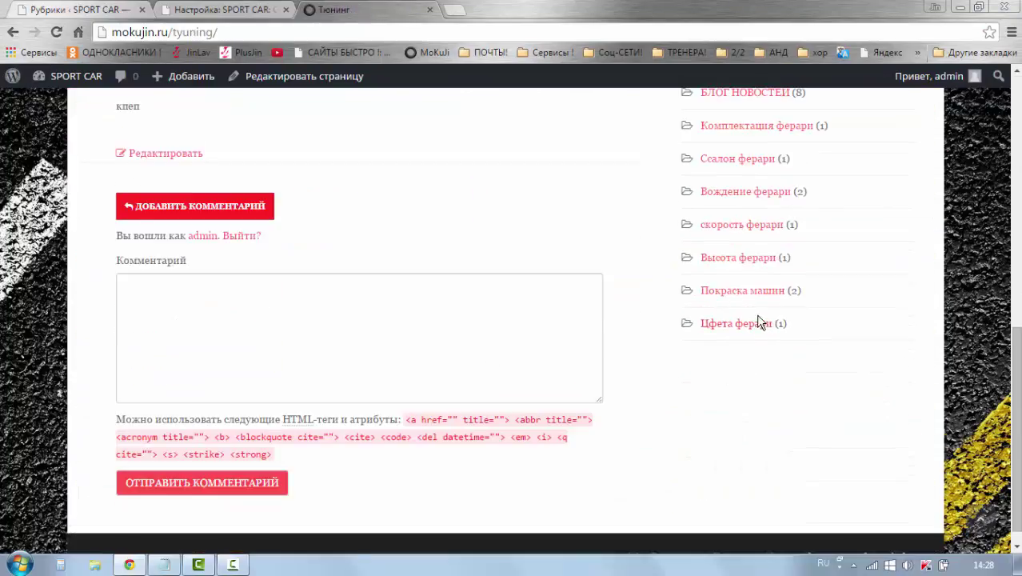
scroll(744, 376, "up", 1)
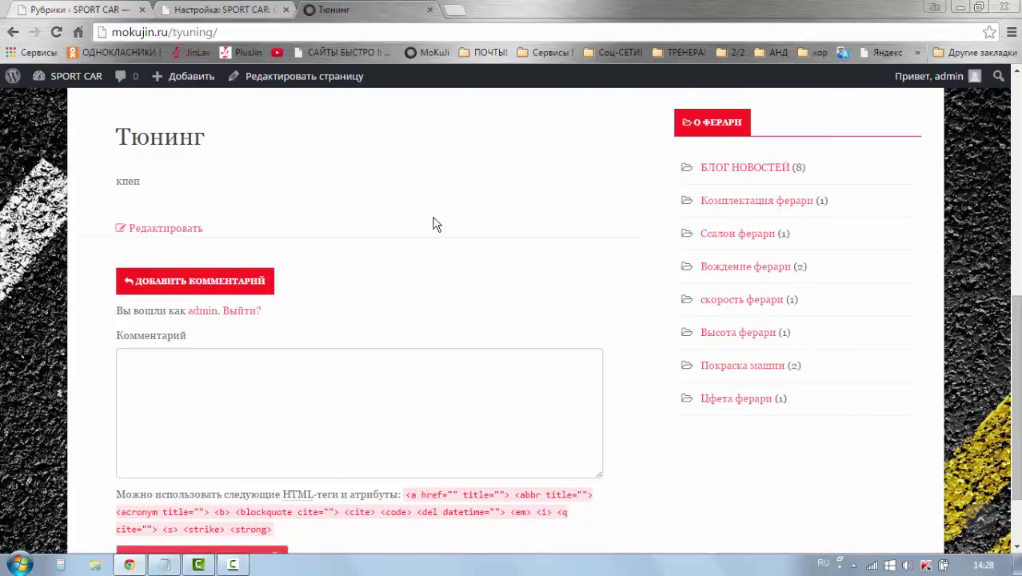
scroll(275, 228, "up", 2)
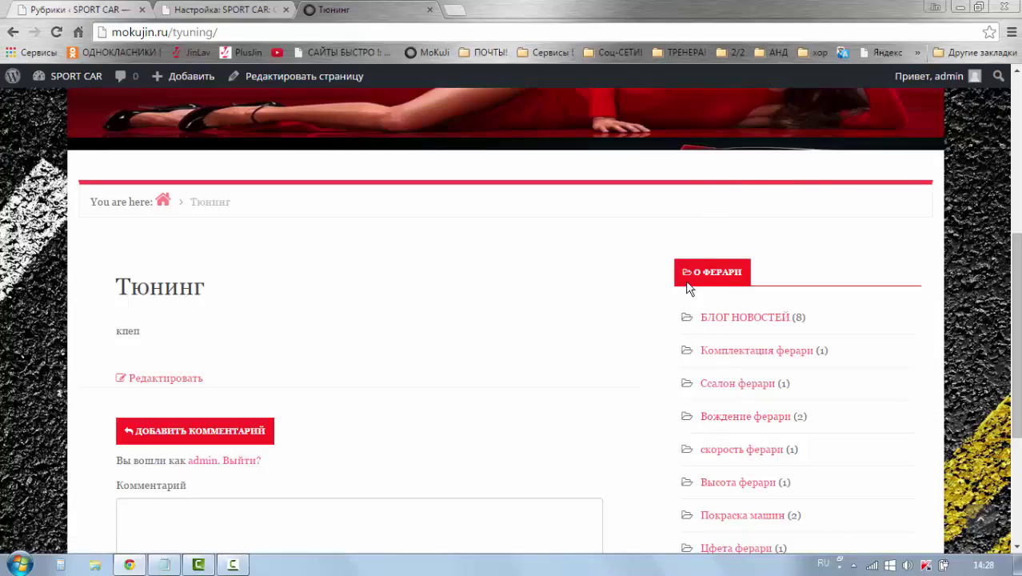
Review the categories listed in the О ФЕРАРИ block on the Тюнинг page.
scroll(689, 290, "down", 1)
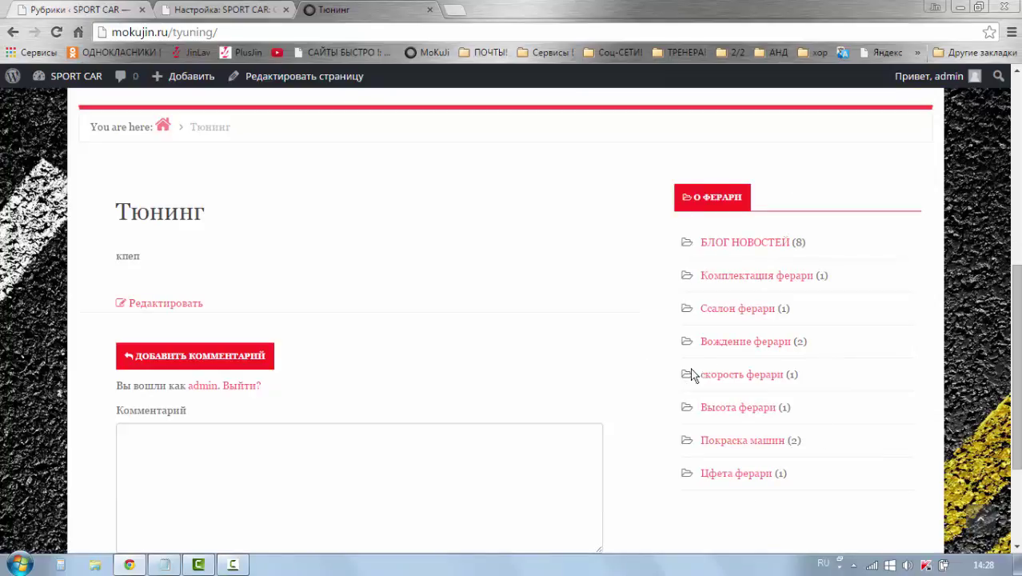
scroll(657, 338, "up", 1)
scroll(657, 339, "down", 1)
scroll(712, 340, "down", 2)
scroll(792, 240, "up", 2)
Return to the site admin and open the page for adding new plugins, ready to search.
left_click(59, 12)
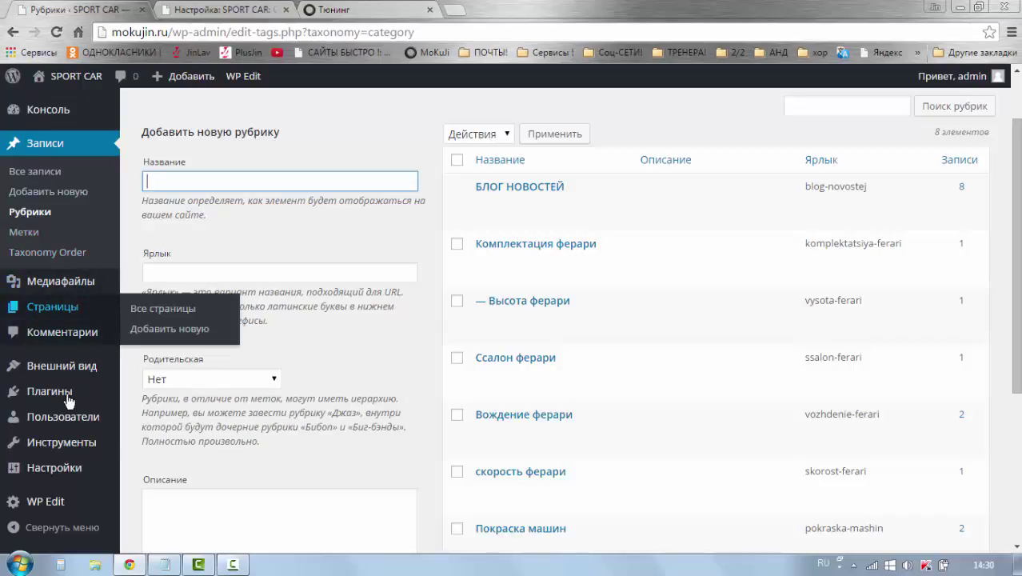
mouse_move(58, 398)
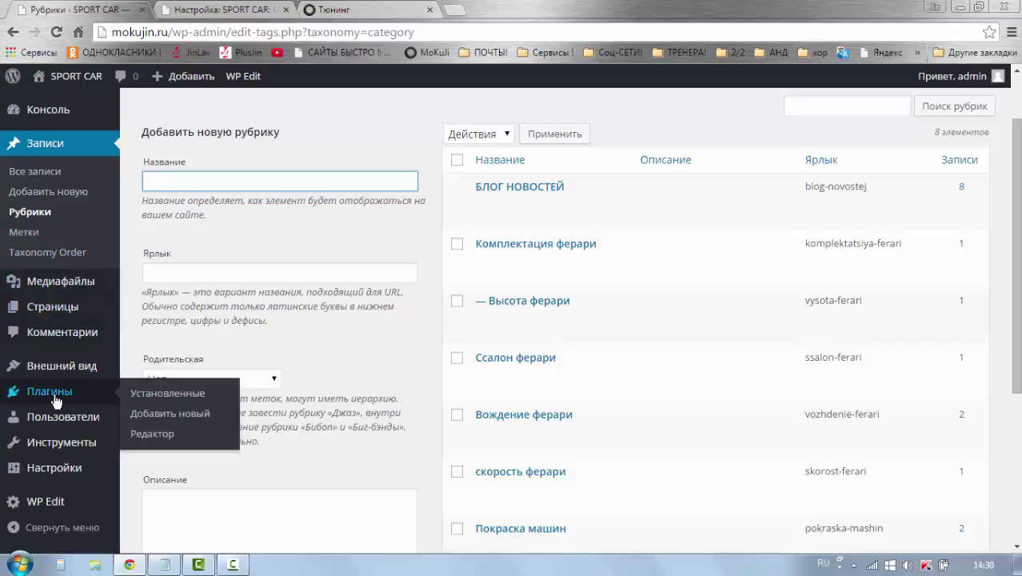
left_click(157, 419)
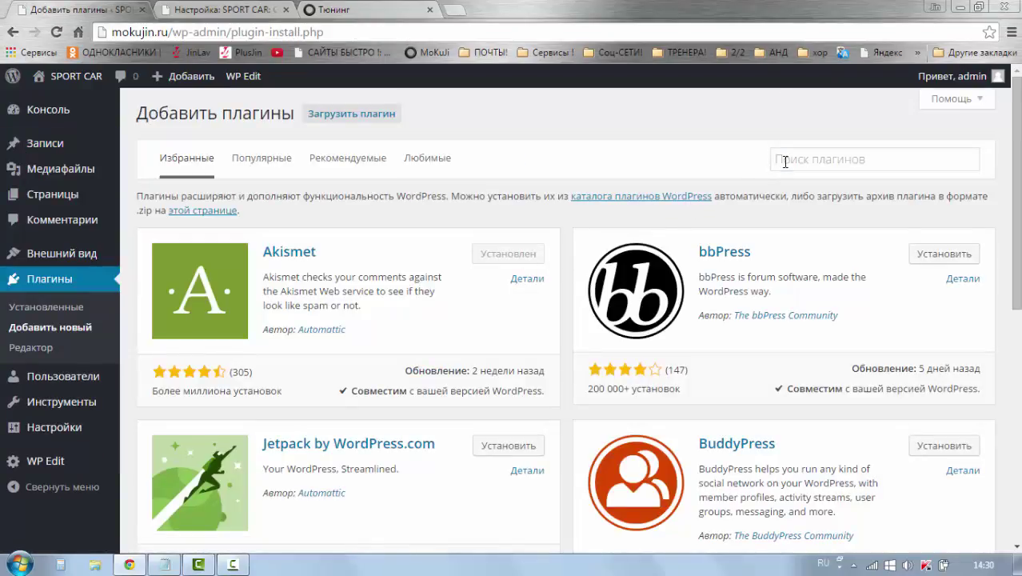
left_click(785, 161)
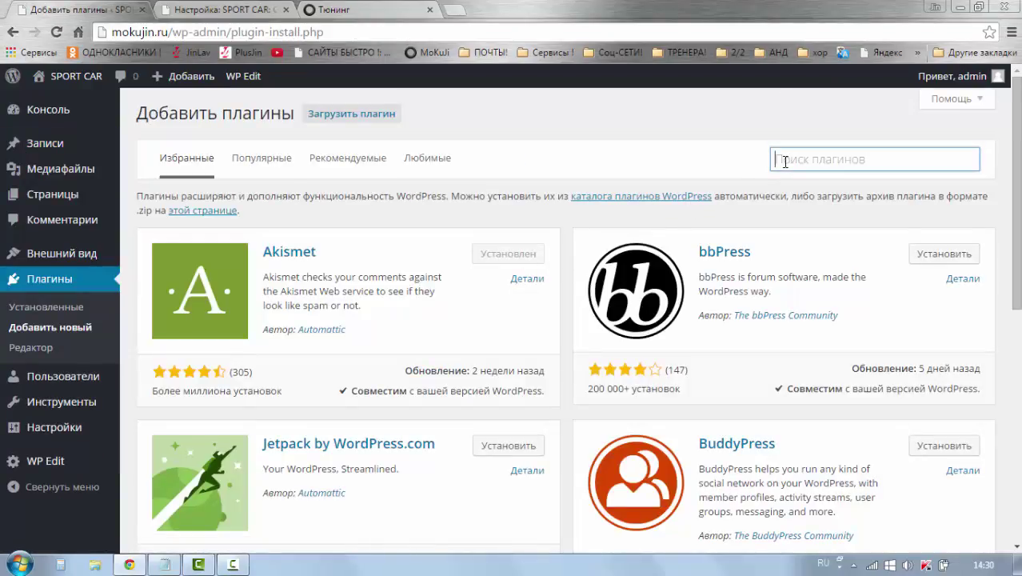
Switch to Notepad and copy the plugin name Display Widgets from the text document.
left_click(166, 566)
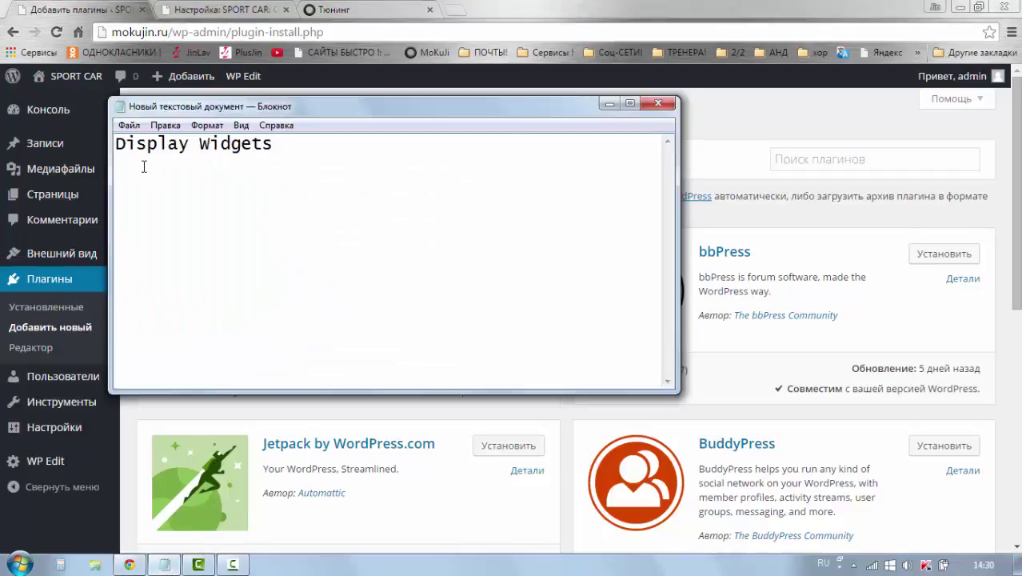
left_click_drag(282, 149, 116, 146)
right_click(126, 145)
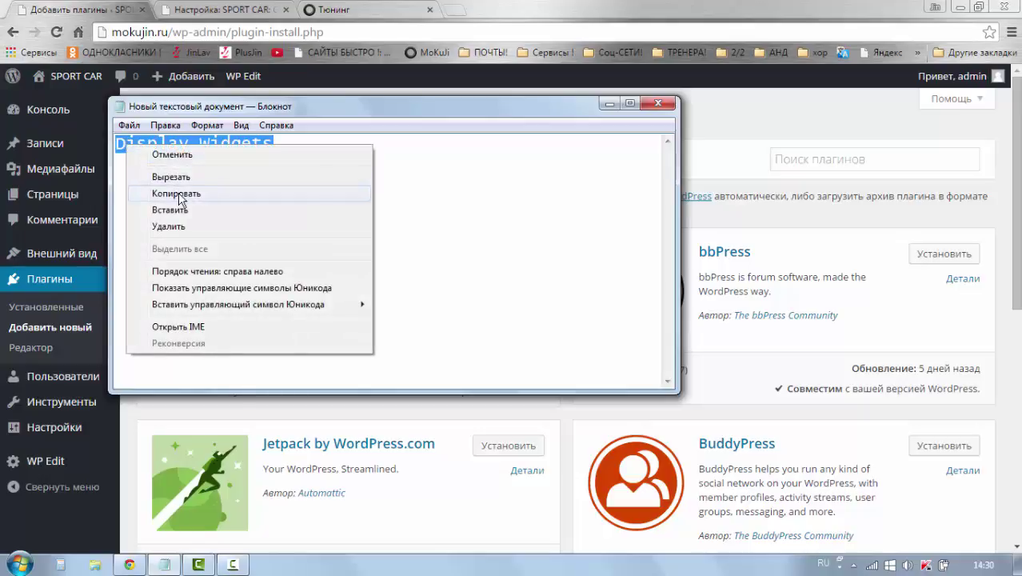
left_click(169, 194)
left_click(296, 152)
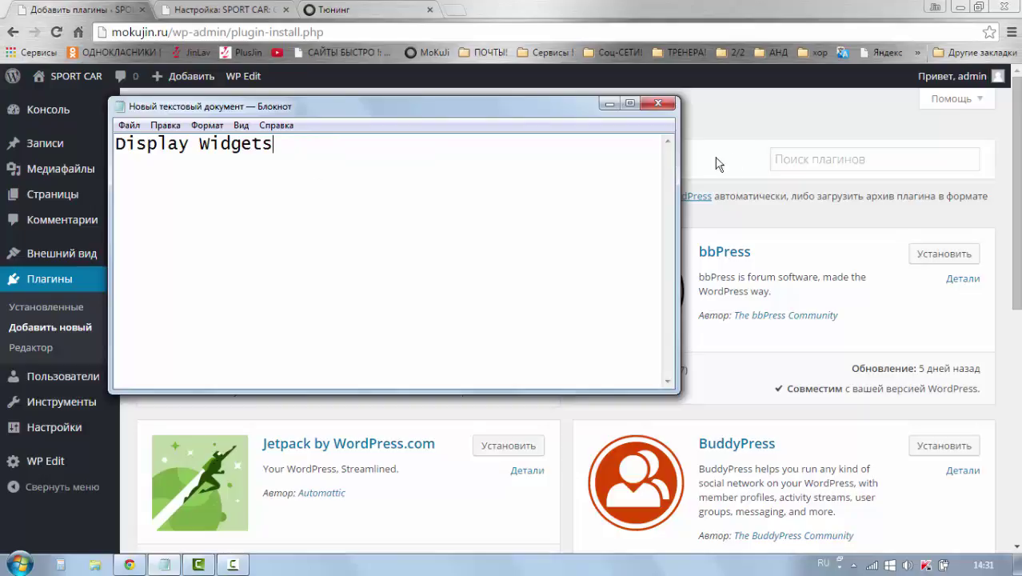
Return to the browser and search the plugin catalogue for the copied name Display Widgets.
left_click(779, 156)
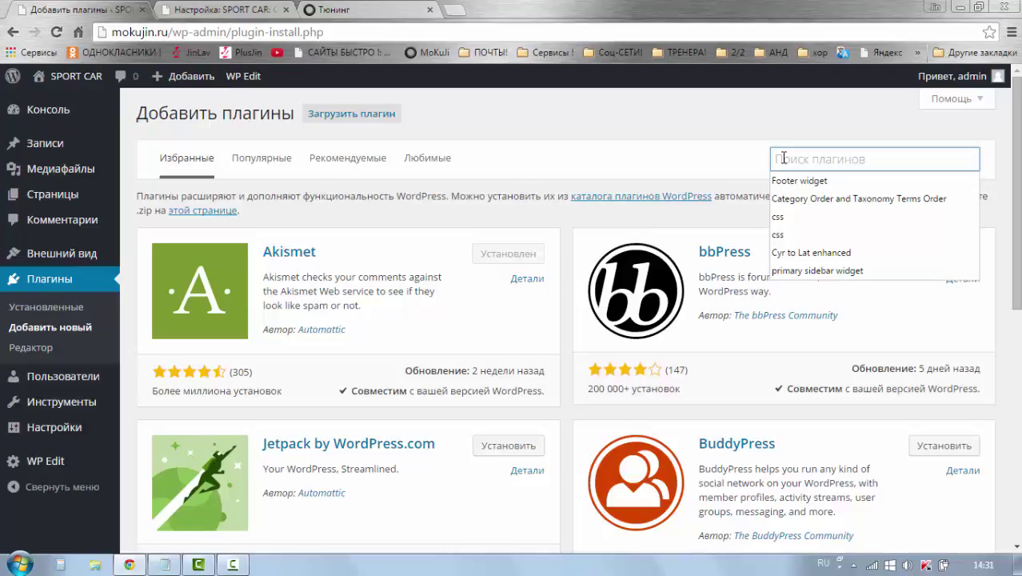
right_click(783, 159)
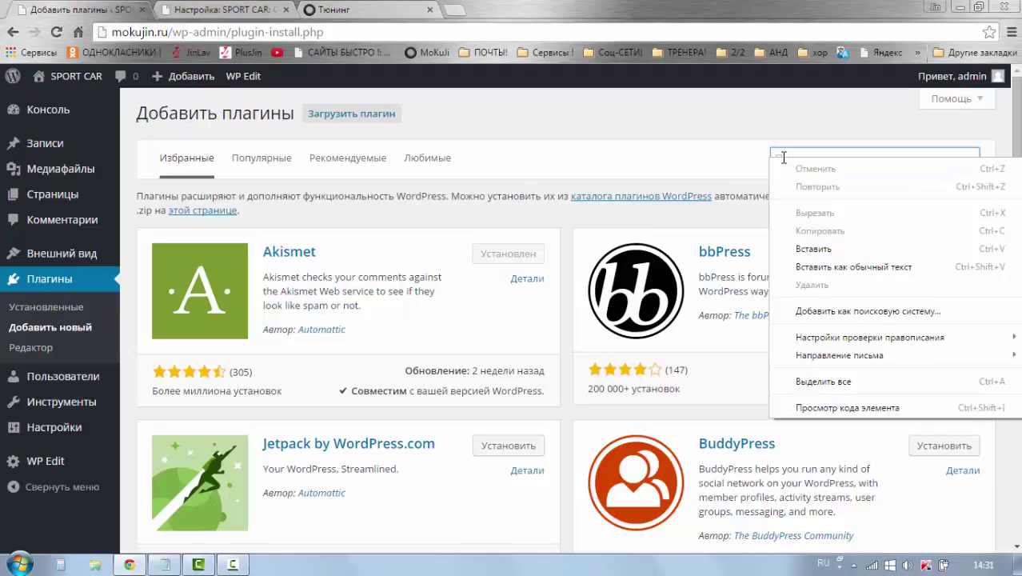
left_click(815, 247)
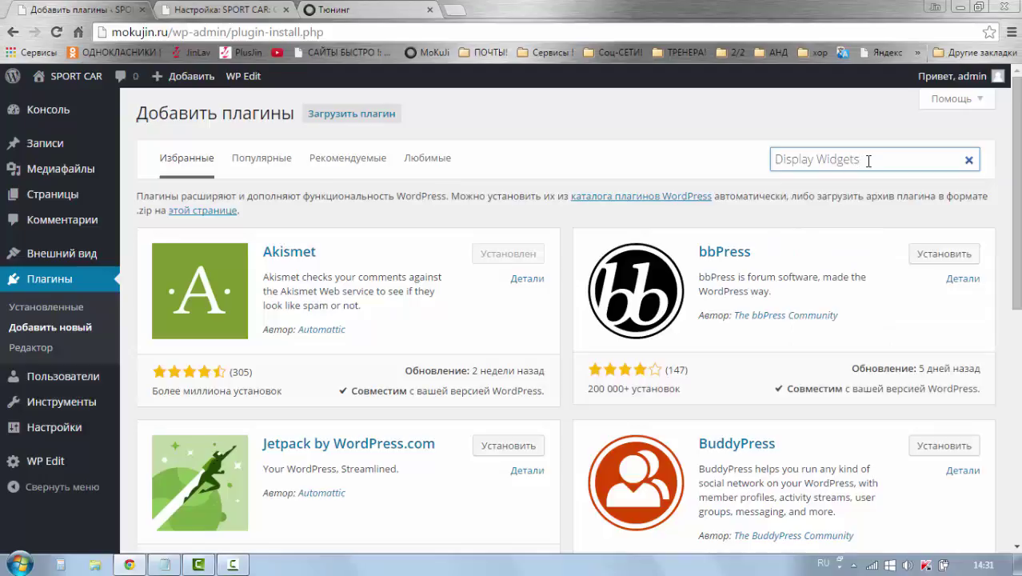
key("Return")
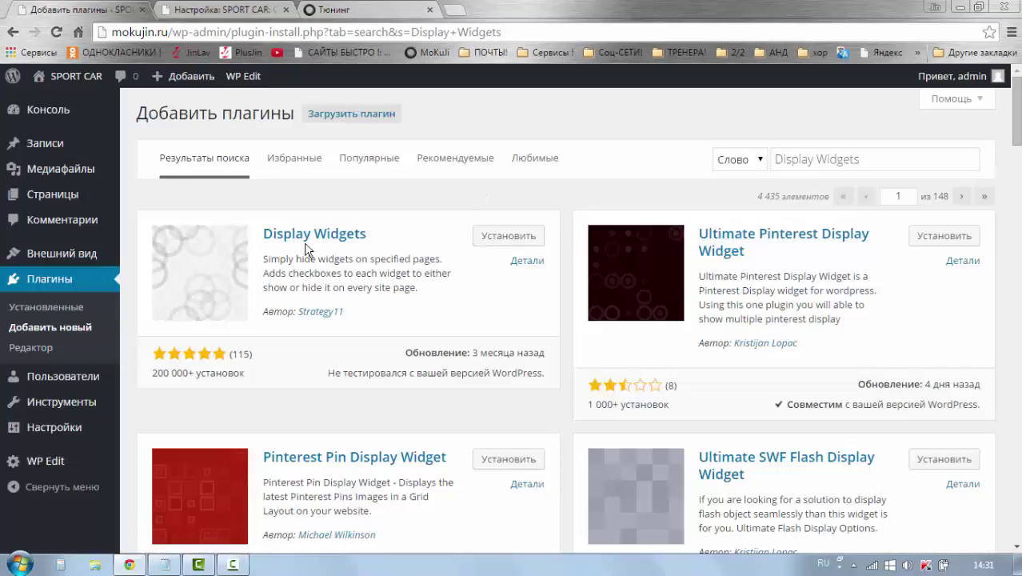
Install the Display Widgets plugin by Strategy11 and activate it.
left_click(491, 242)
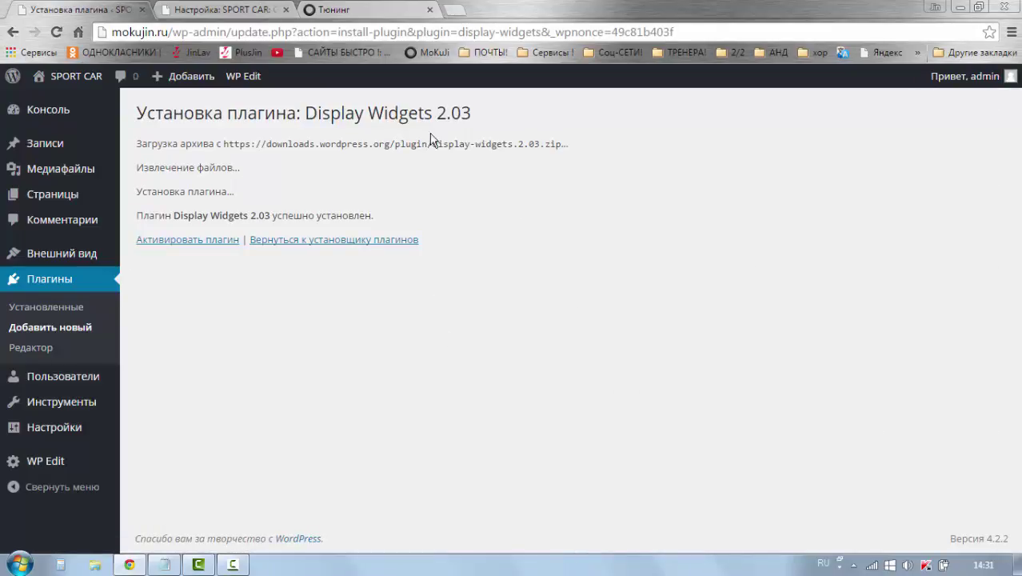
left_click(164, 243)
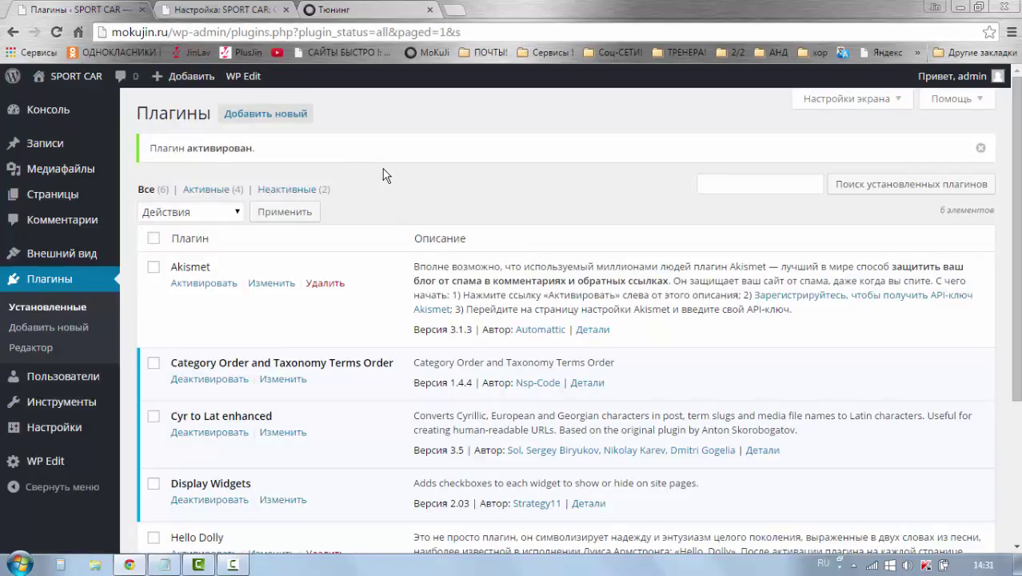
Glance at the Тюнинг page, and close the open site customizer to return to the home page.
left_click(347, 9)
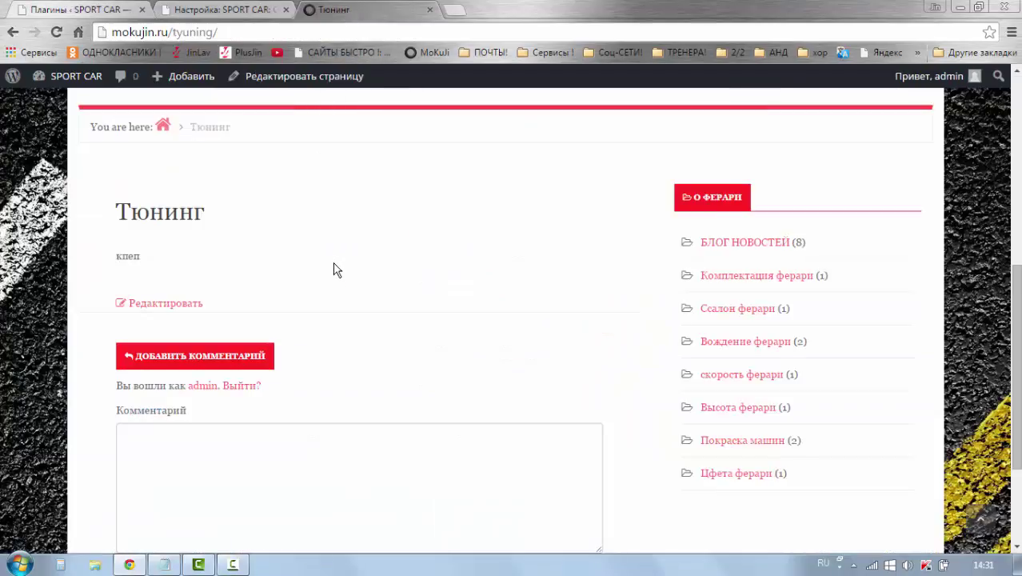
scroll(333, 261, "up", 5)
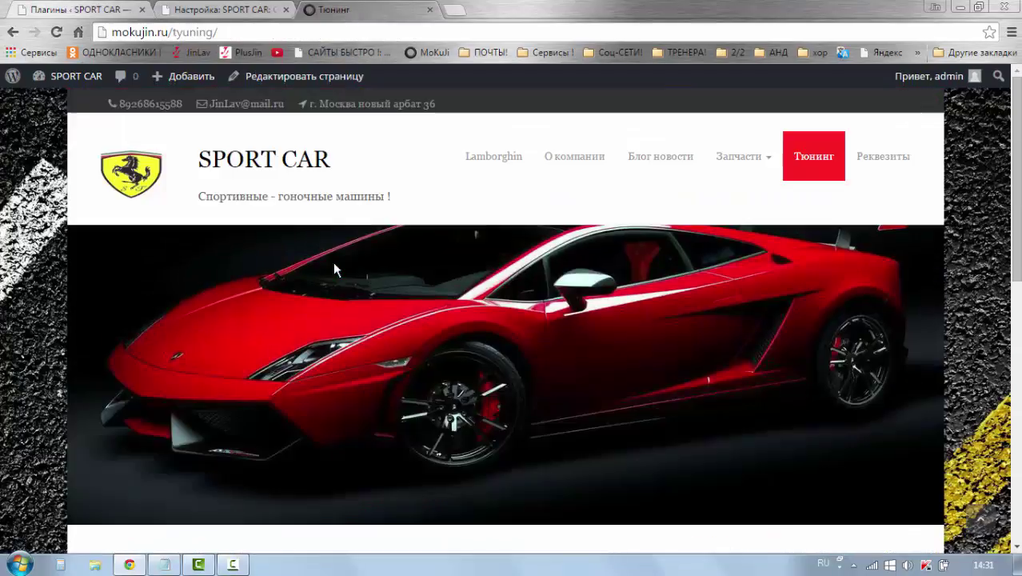
left_click(236, 14)
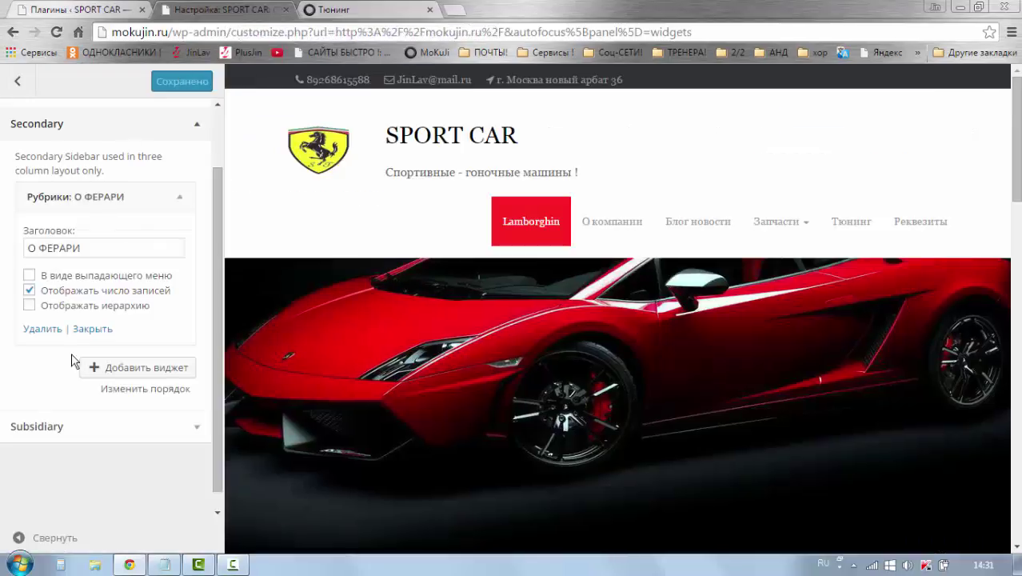
scroll(48, 304, "up", 1)
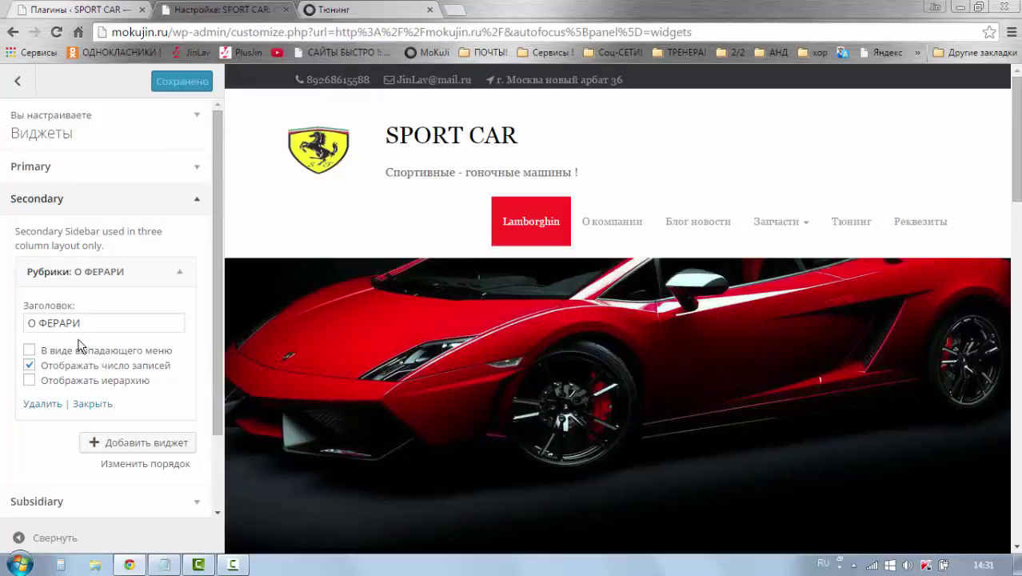
left_click(14, 85)
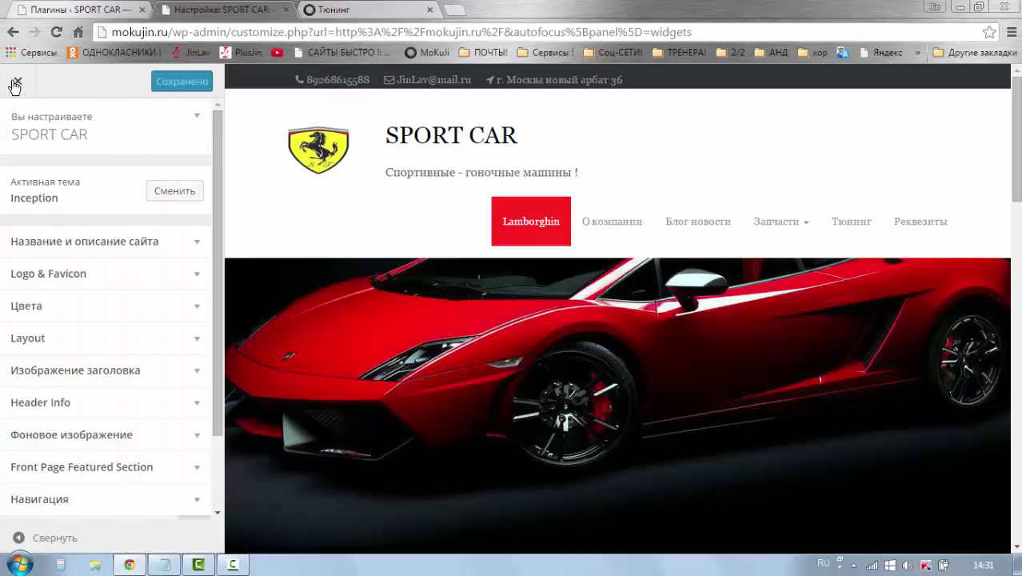
left_click(16, 84)
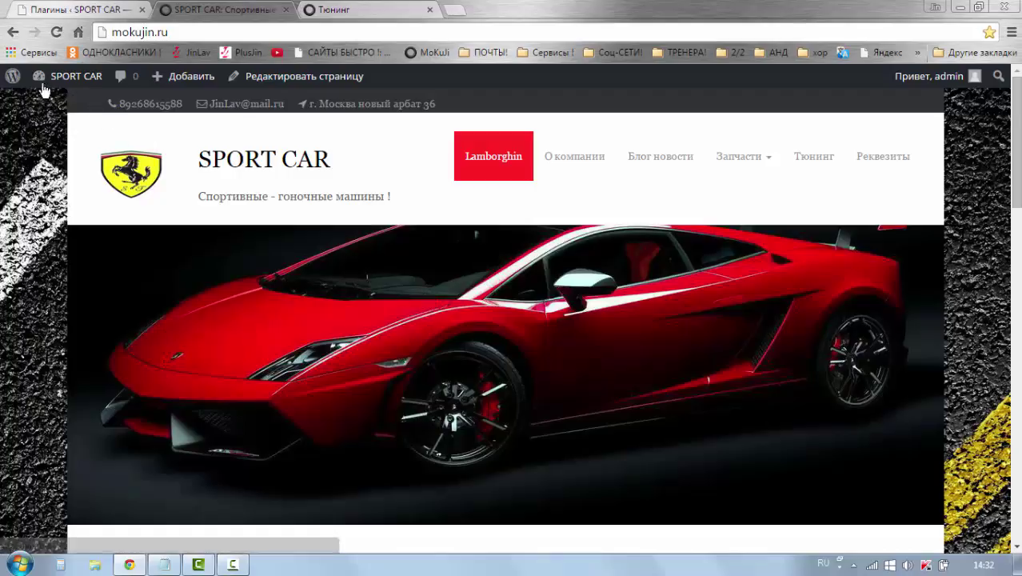
Reopen the widget customizer and expand the О ФЕРАРИ categories widget in the Secondary sidebar.
mouse_move(35, 83)
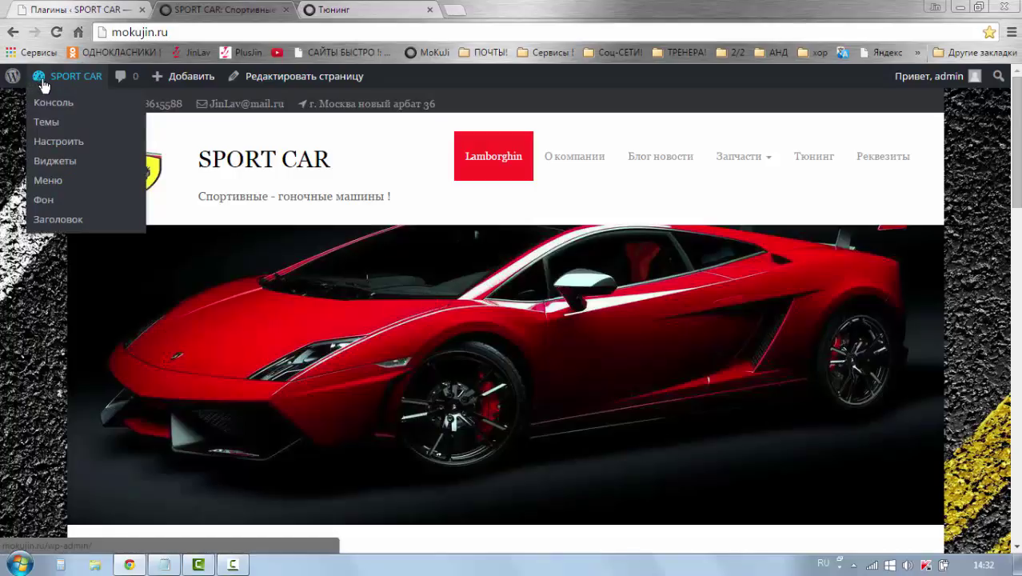
left_click(44, 167)
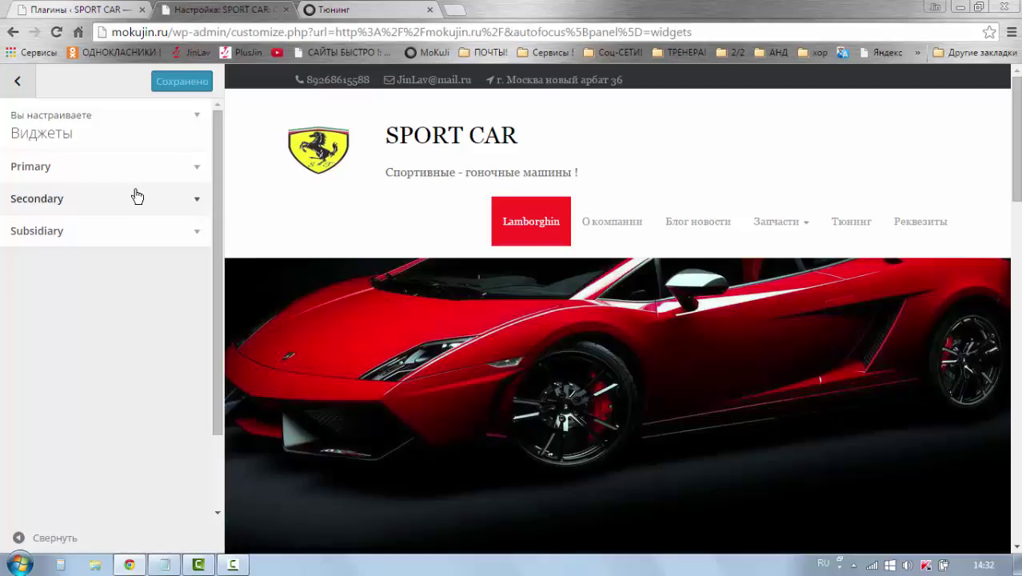
left_click(194, 205)
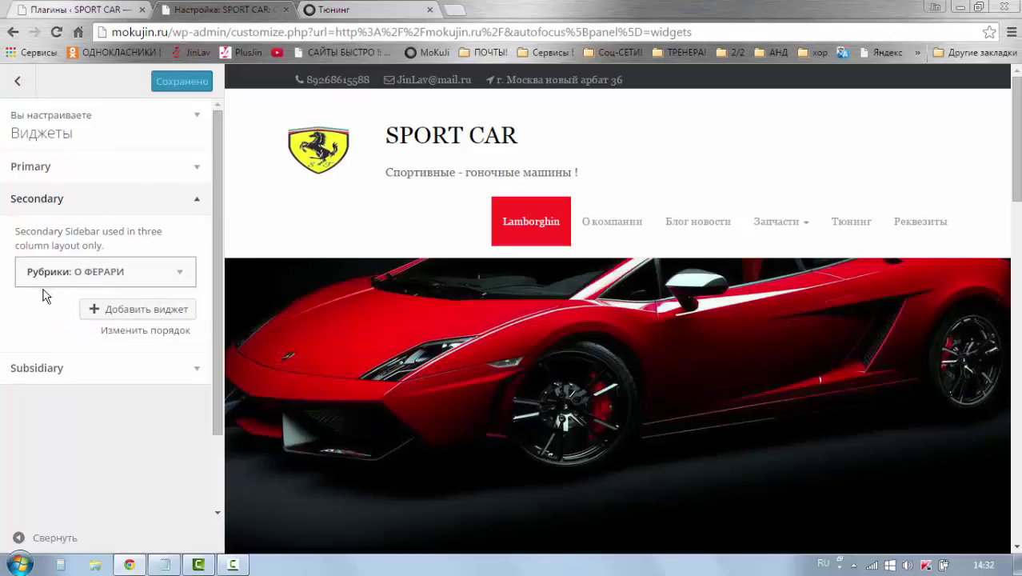
left_click(180, 274)
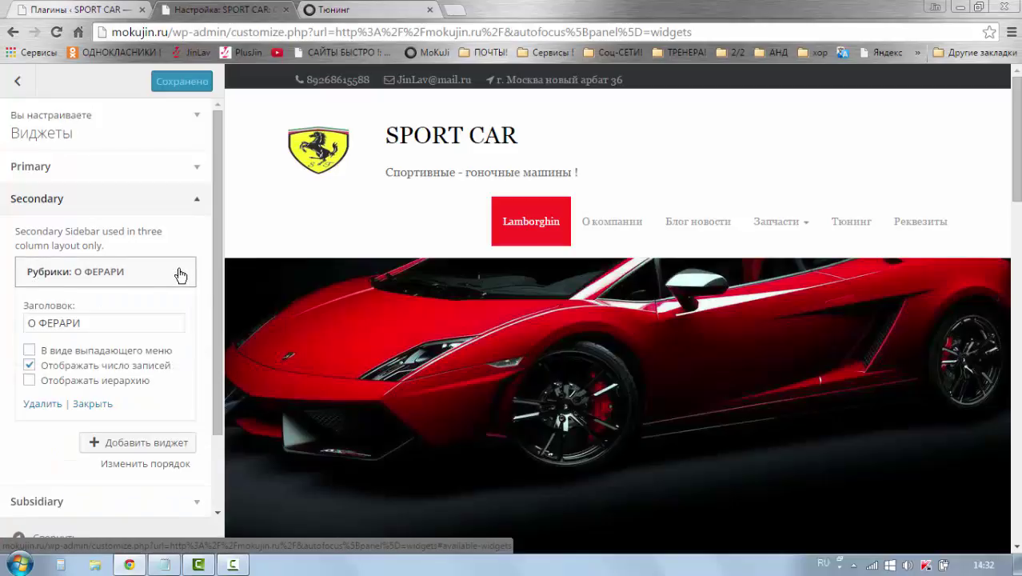